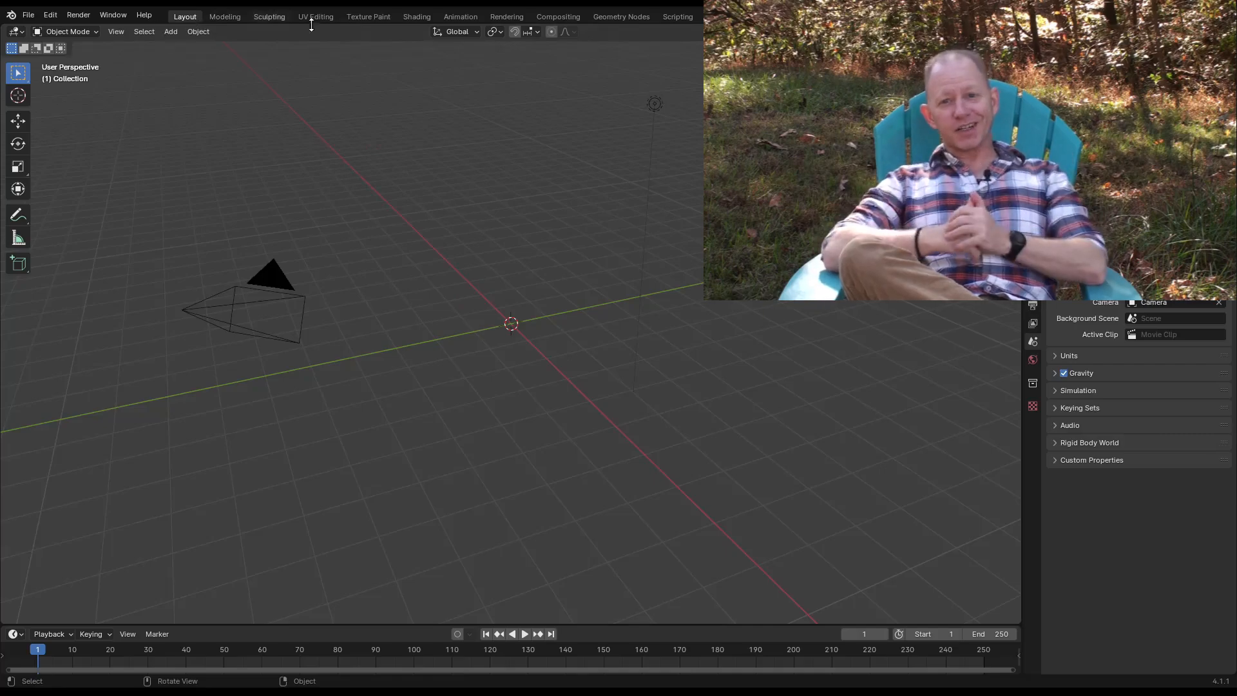
# Step: Add a plane as the floor and scale it to 10 in X, 10 in Y and 0.01 in Z
pyautogui.click(52, 16)
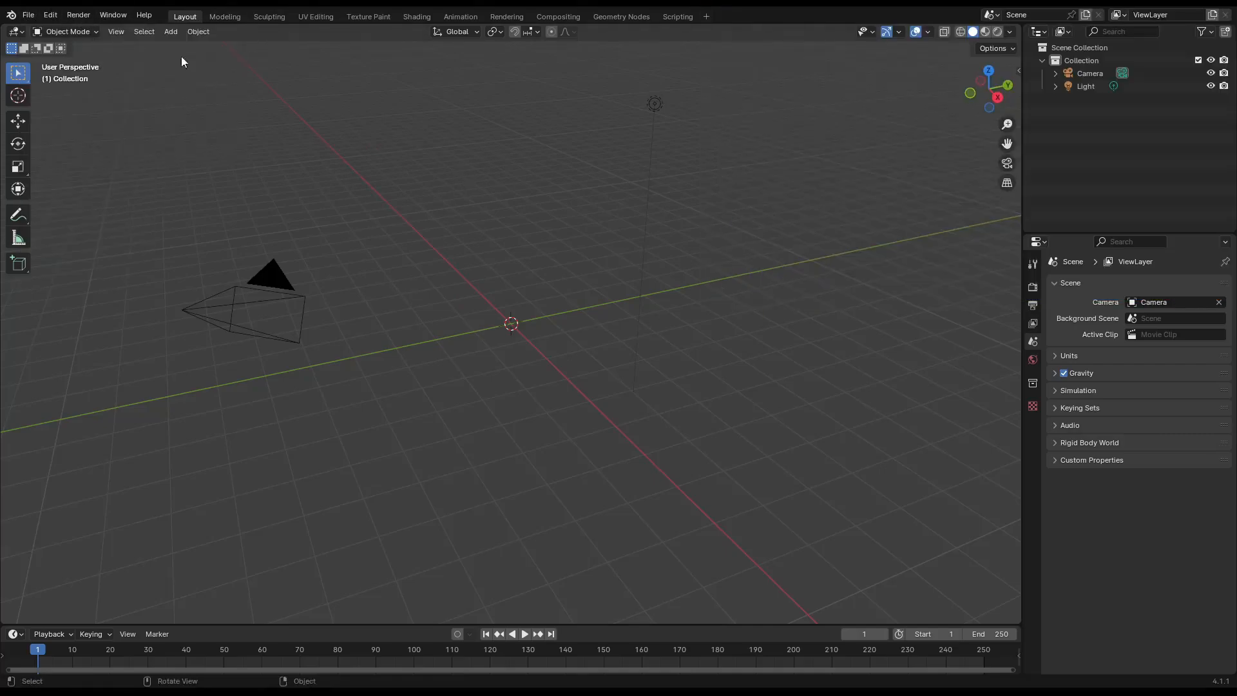
pyautogui.click(171, 32)
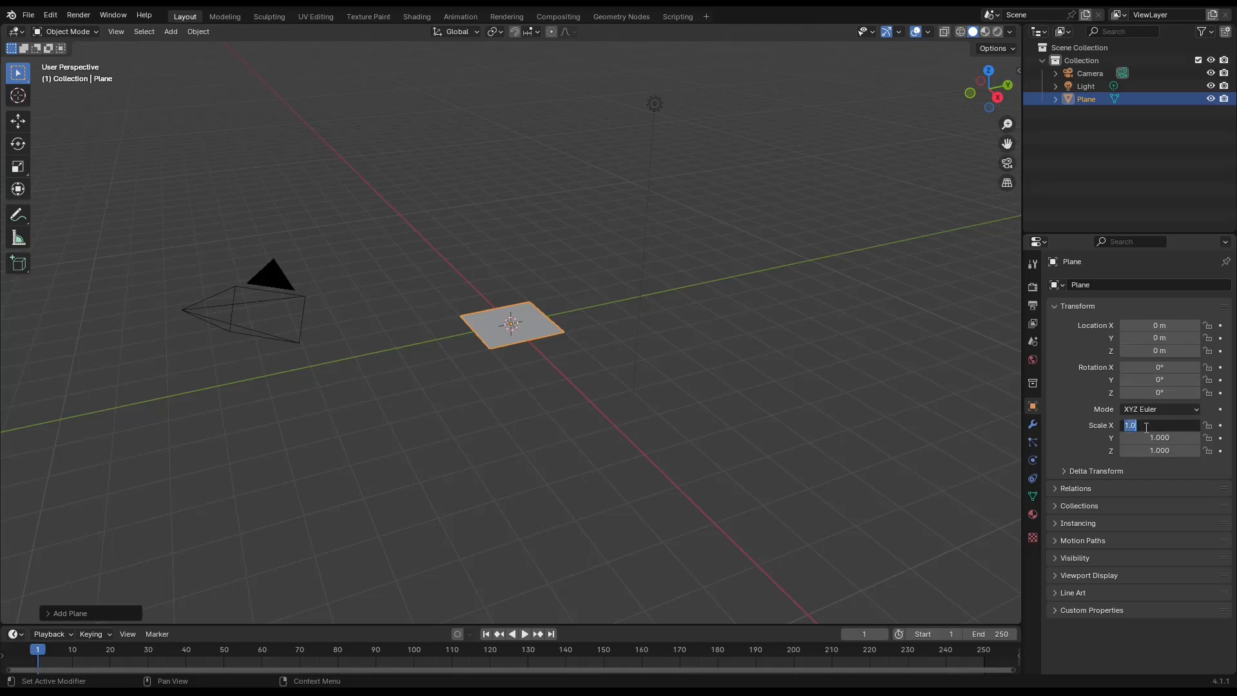
pyautogui.write('10')
pyautogui.press('Tab')
pyautogui.write('10')
pyautogui.press('Return')
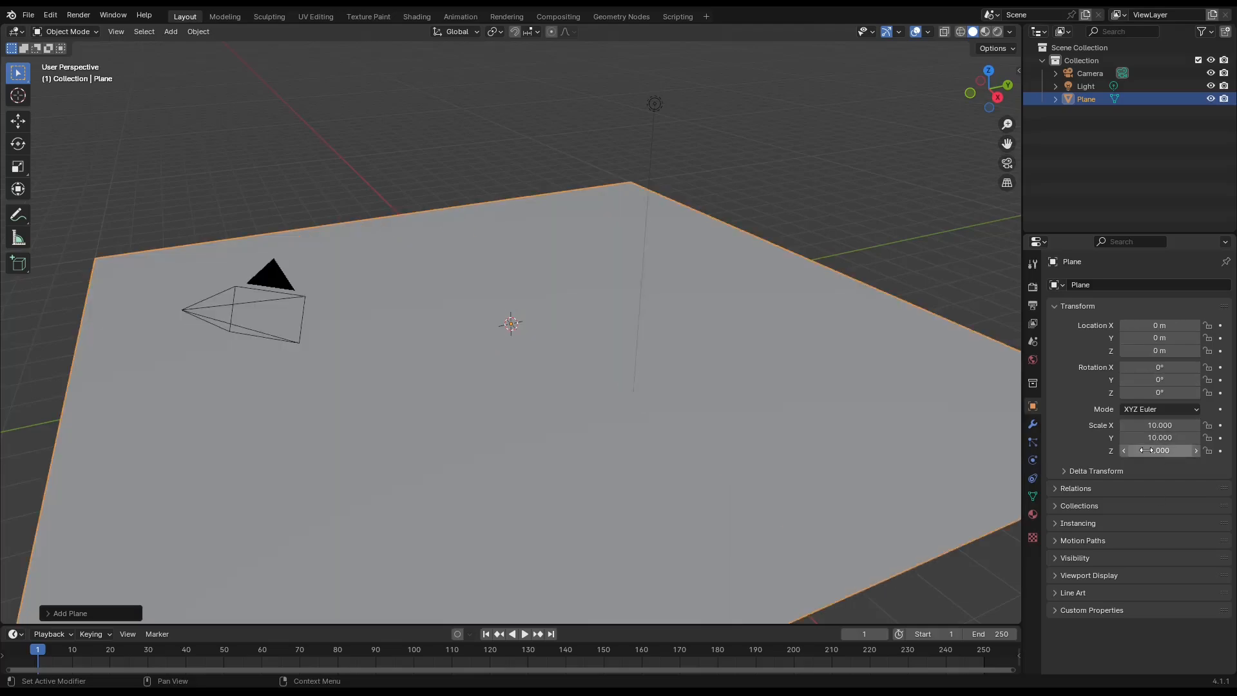
pyautogui.press('Return')
# Step: Add a cube, scale it to 0.7 × 8 × 3 as a wall, and move it off the floor's centre
pyautogui.moveTo(767, 193); pyautogui.dragTo(290, 238, button='middle')
pyautogui.scroll(-3, 290, 239)
pyautogui.click(171, 32)
pyautogui.moveTo(187, 46)
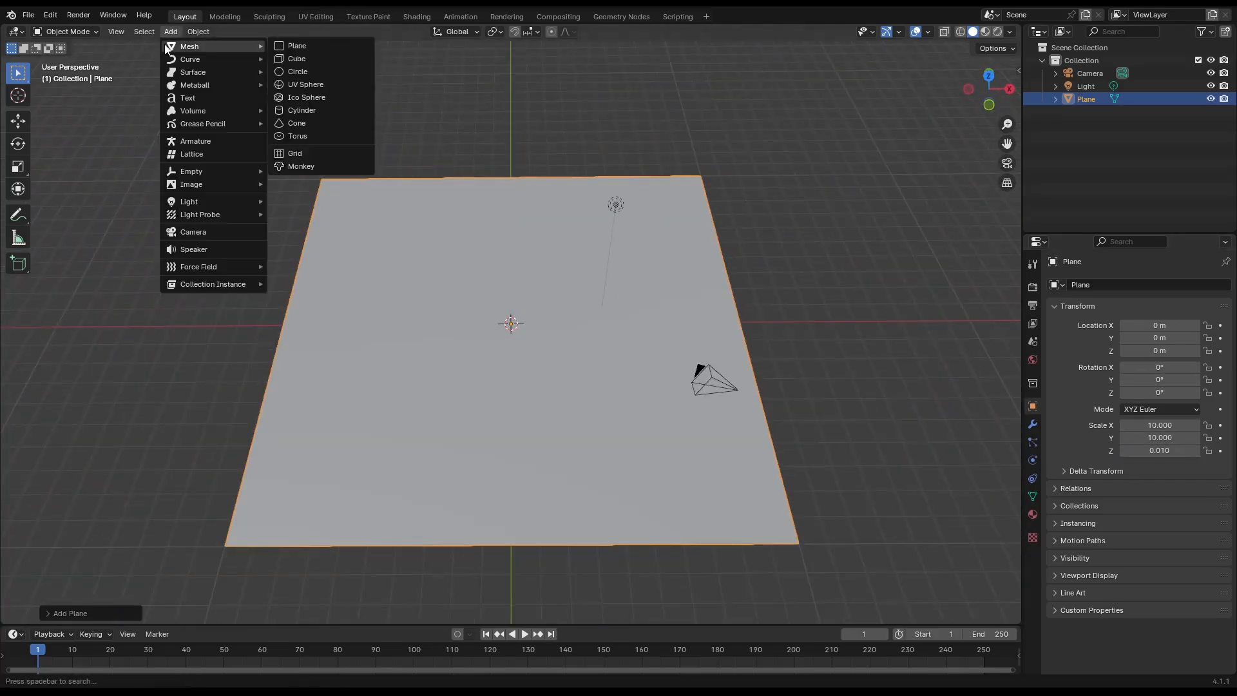
pyautogui.click(300, 59)
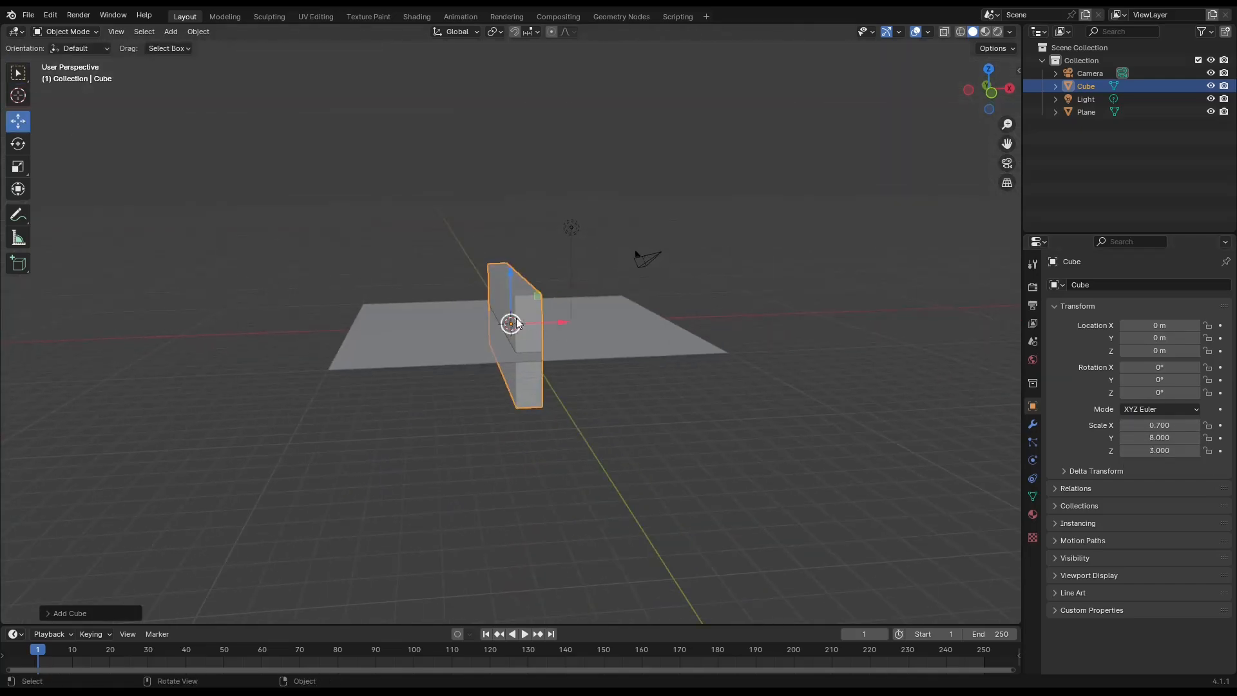
pyautogui.moveTo(511, 324); pyautogui.dragTo(612, 315)
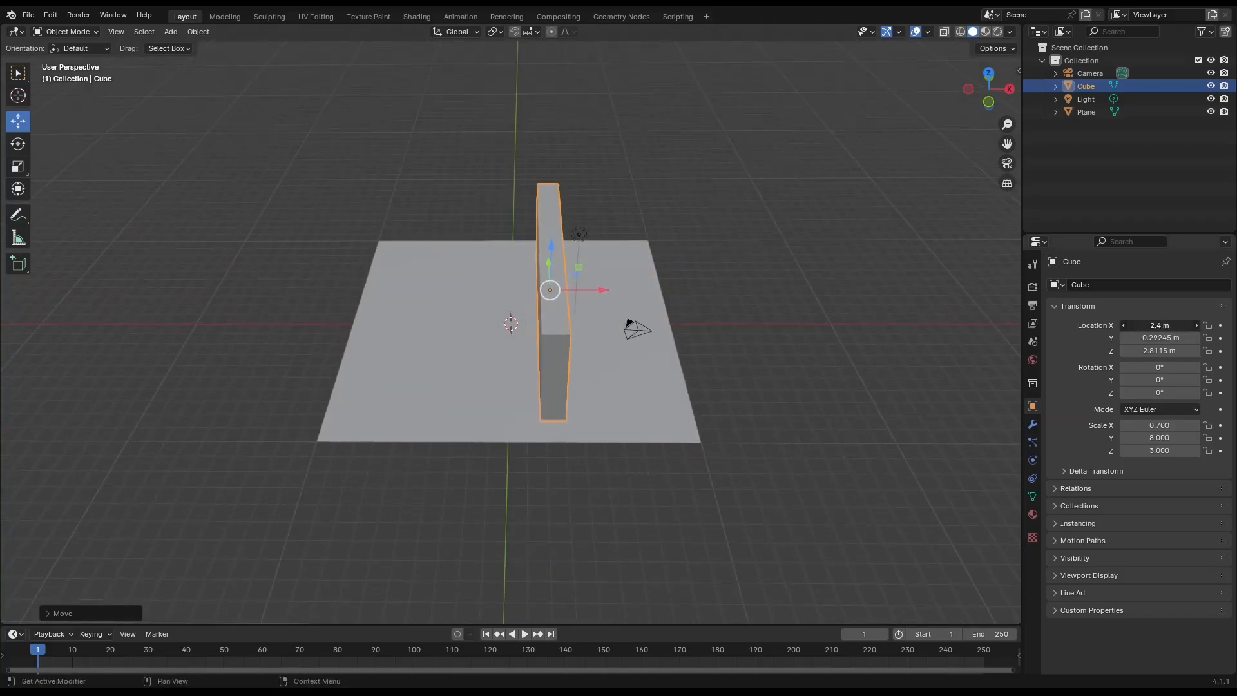
# Step: Duplicate the wall, move the original to X 2.35 m, and adjust the copy's height on the opposite side
pyautogui.rightClick(512, 152)
pyautogui.click(512, 154)
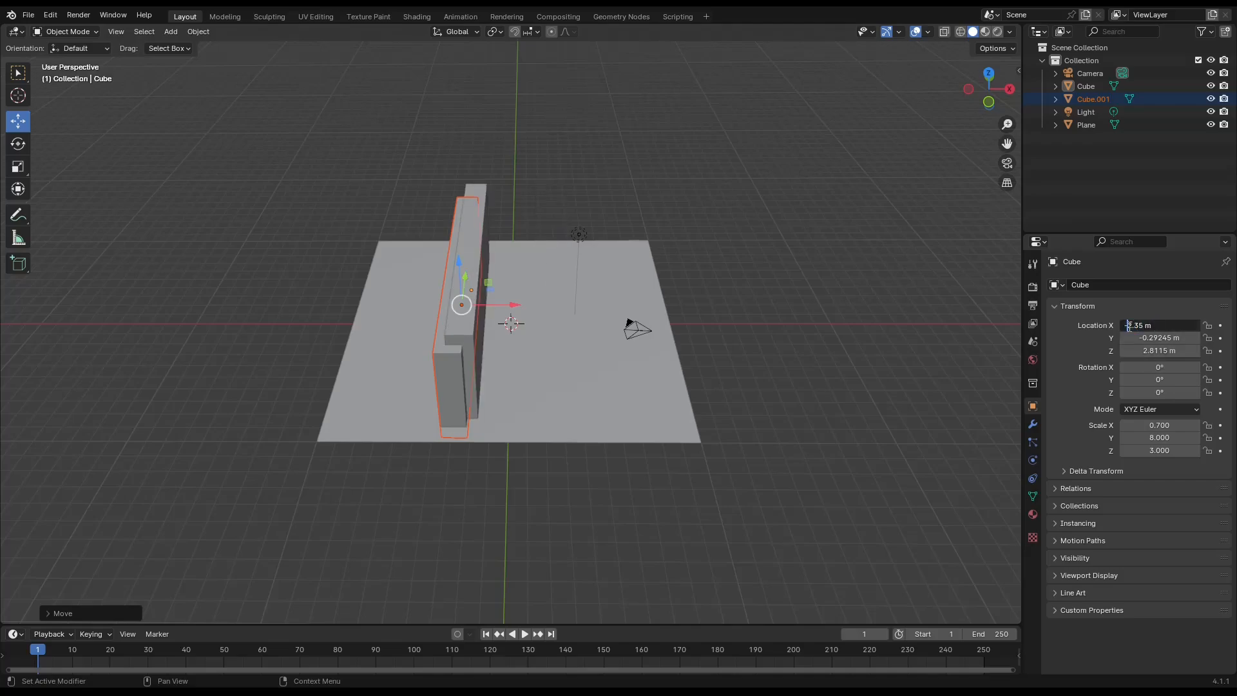
pyautogui.moveTo(542, 414); pyautogui.dragTo(540, 358, button='middle')
pyautogui.moveTo(471, 294); pyautogui.dragTo(472, 280)
pyautogui.moveTo(890, 451); pyautogui.dragTo(738, 449, button='middle')
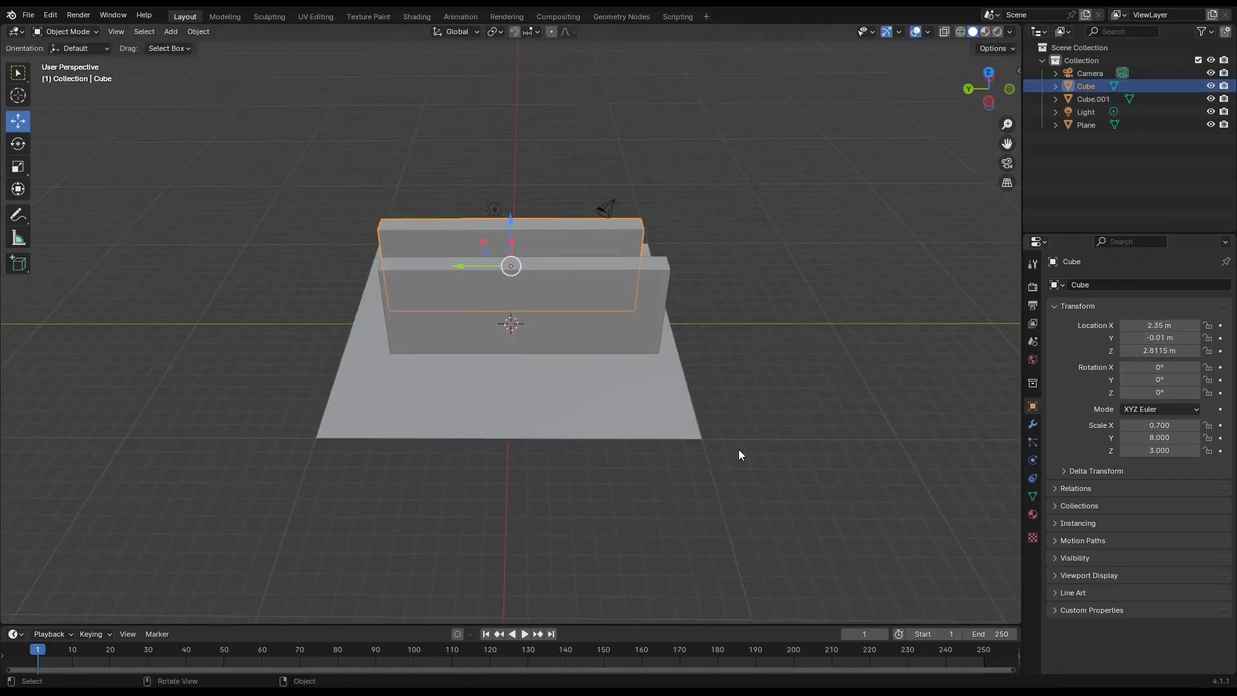
# Step: Set the original wall's location to X 4 m, Y 0 m and Z 2.5 m
pyautogui.write('5')
pyautogui.press('Return')
pyautogui.moveTo(785, 362); pyautogui.dragTo(640, 352, button='middle')
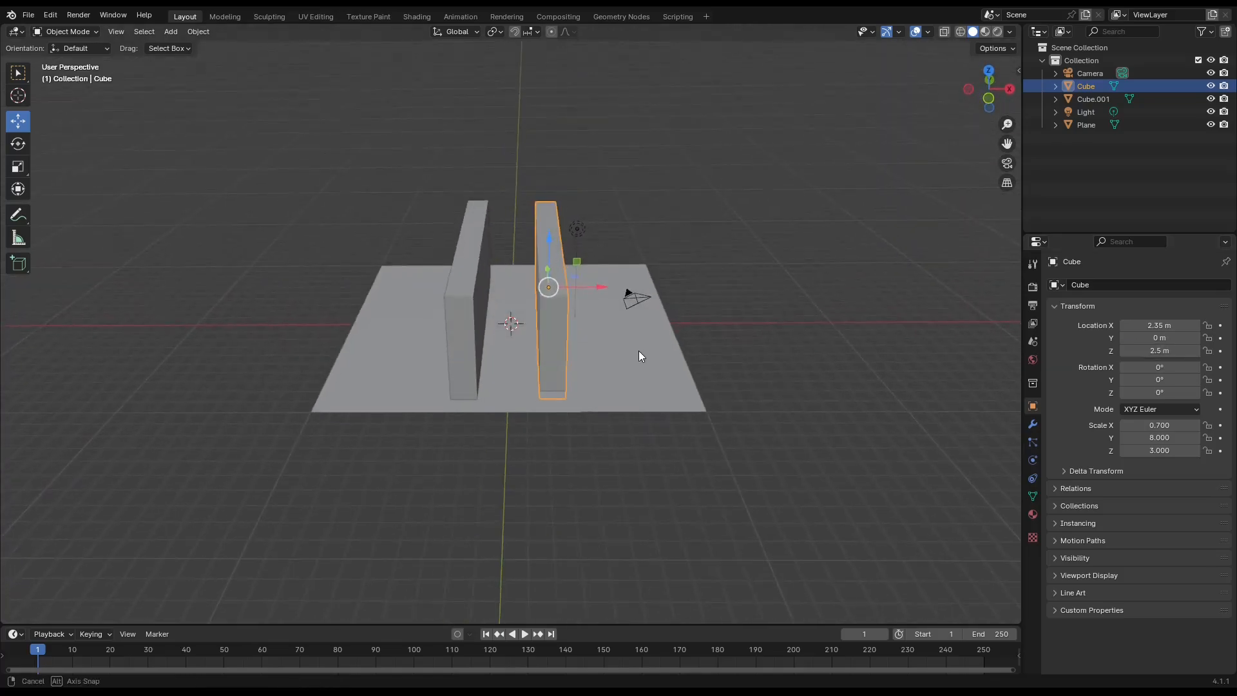
pyautogui.moveTo(452, 381)
pyautogui.mouseDown(button='middle')
pyautogui.moveTo(499, 399)
pyautogui.moveTo(452, 369)
pyautogui.mouseUp(button='middle')
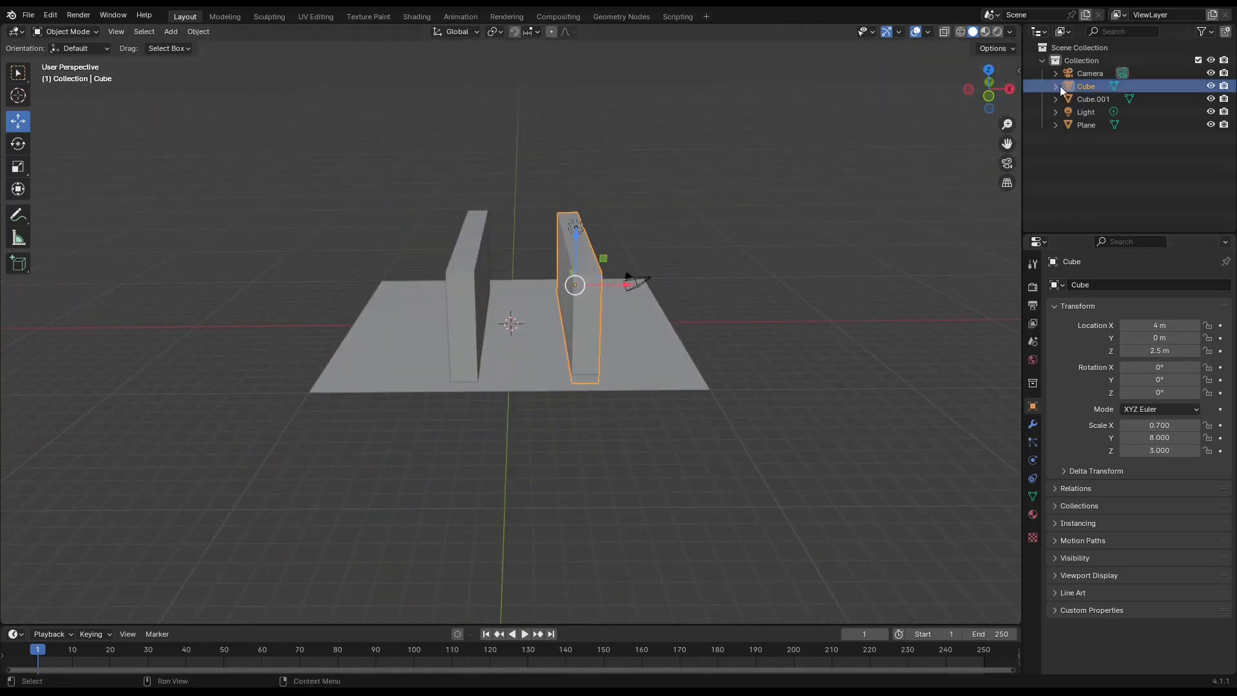
# Step: Set the duplicated wall's location to X -4 m, Y 0 m and Z 2.5 m
pyautogui.moveTo(952, 443); pyautogui.dragTo(1012, 387, button='middle')
pyautogui.click(1156, 337)
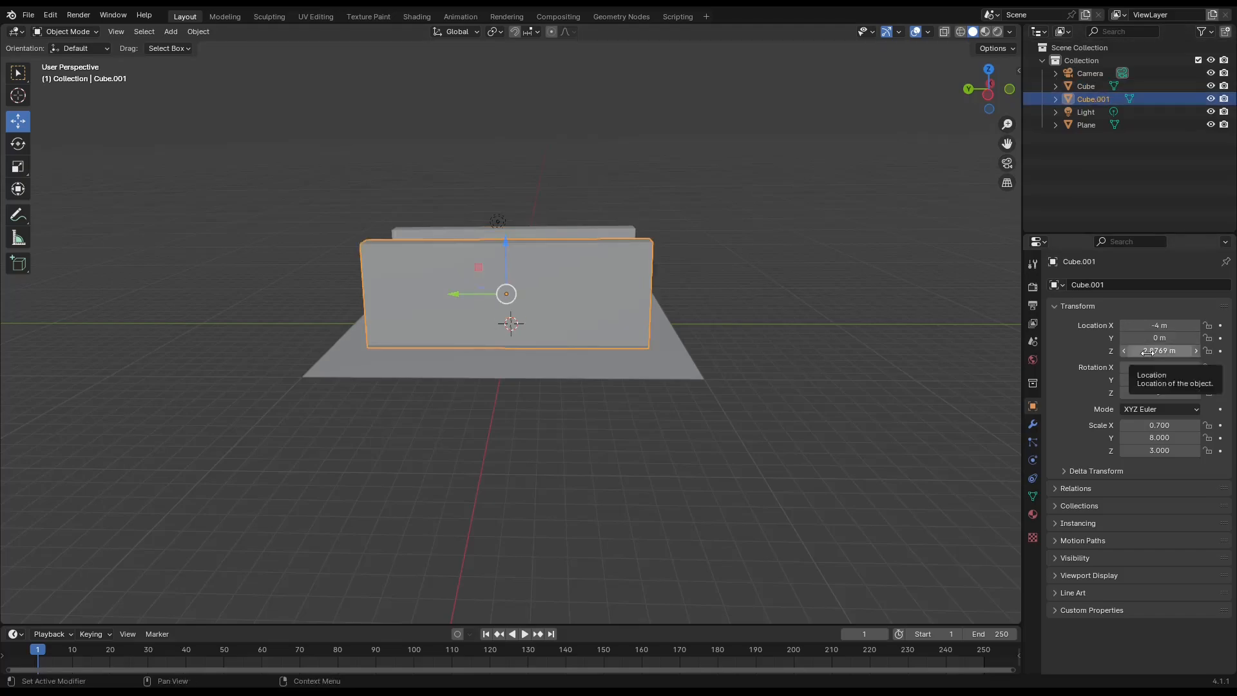
pyautogui.click(1088, 97)
pyautogui.moveTo(799, 290); pyautogui.dragTo(380, 360, button='middle')
pyautogui.moveTo(712, 263); pyautogui.dragTo(947, 238, button='middle')
# Step: Rename the wall at X 4 m as "right wall" and the wall at X -4 m as "left wall"
pyautogui.click(1089, 86)
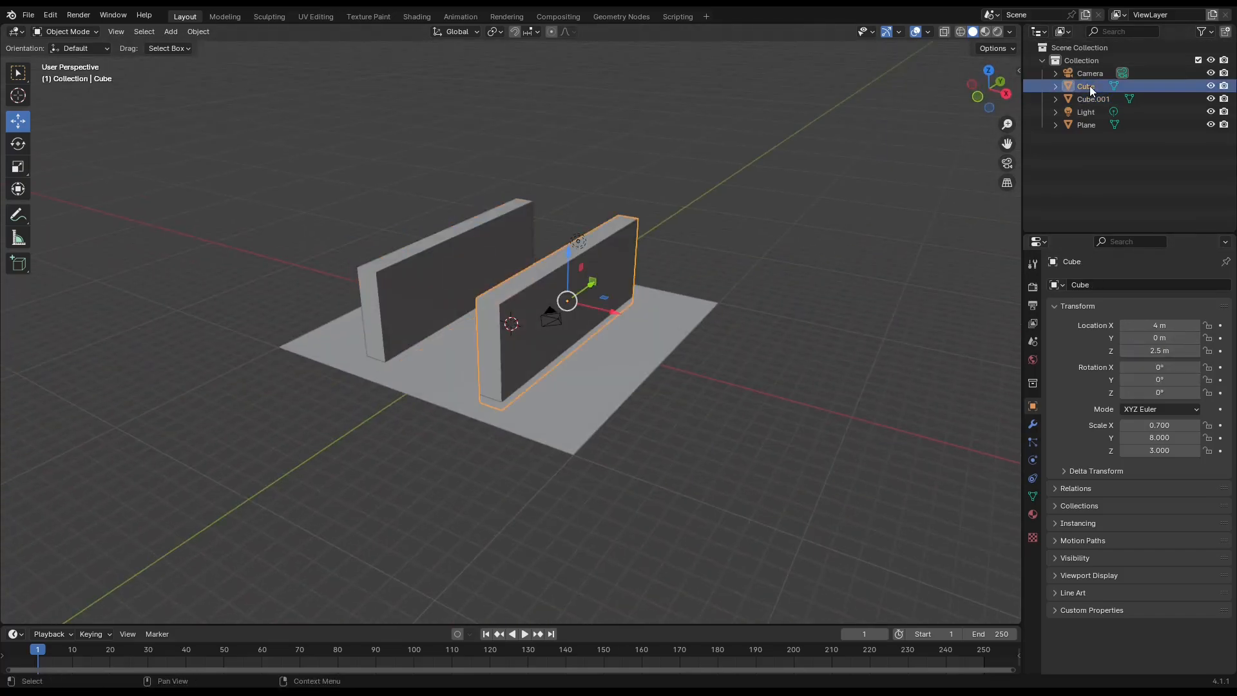
pyautogui.doubleClick(1089, 86)
pyautogui.write('wall 1')
pyautogui.press('Return')
pyautogui.moveTo(837, 335); pyautogui.dragTo(721, 373, button='middle')
pyautogui.doubleClick(1086, 125)
pyautogui.write('right wall')
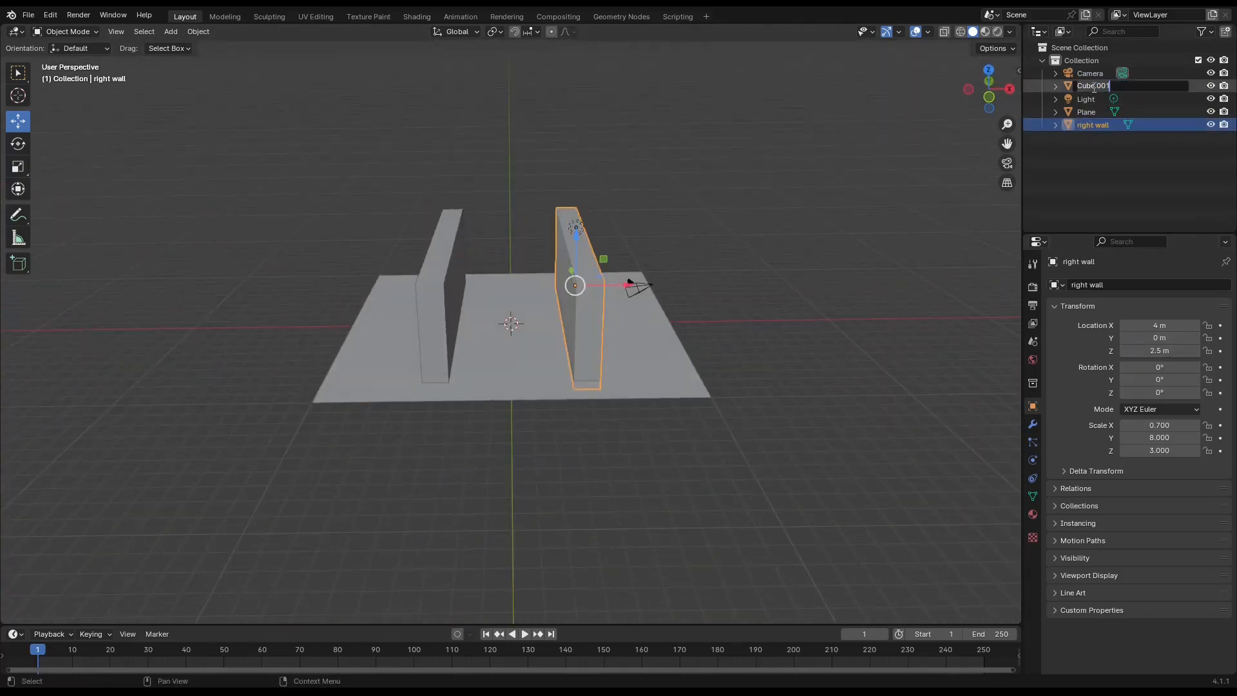
# Step: Add another cube between the walls and scale it to 0.7 in X, 3 in Y and 4 in Z
pyautogui.click(170, 31)
pyautogui.click(290, 63)
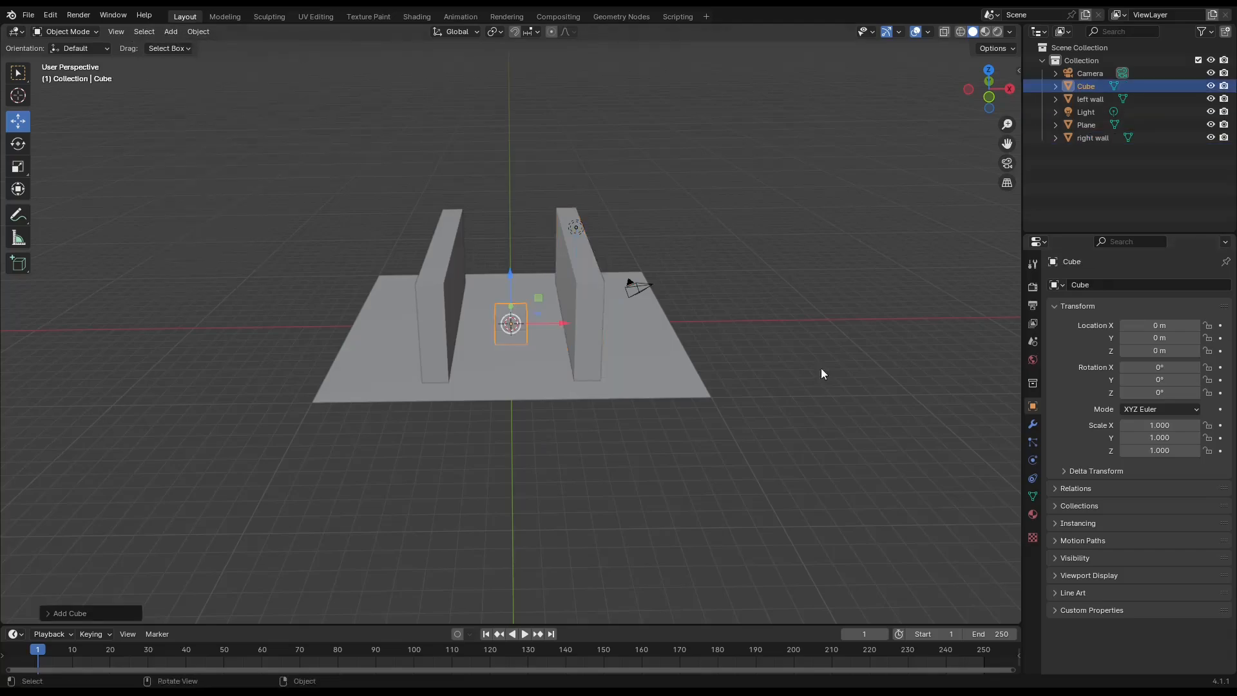
pyautogui.write('3')
pyautogui.press('Return')
pyautogui.moveTo(483, 438); pyautogui.dragTo(639, 445, button='middle')
pyautogui.click(1167, 451)
pyautogui.write('4')
pyautogui.press('Return')
# Step: Rotate the new cube about 90° around Z and set its Z location to 2.5 m
pyautogui.click(18, 143)
pyautogui.moveTo(540, 355); pyautogui.dragTo(554, 293)
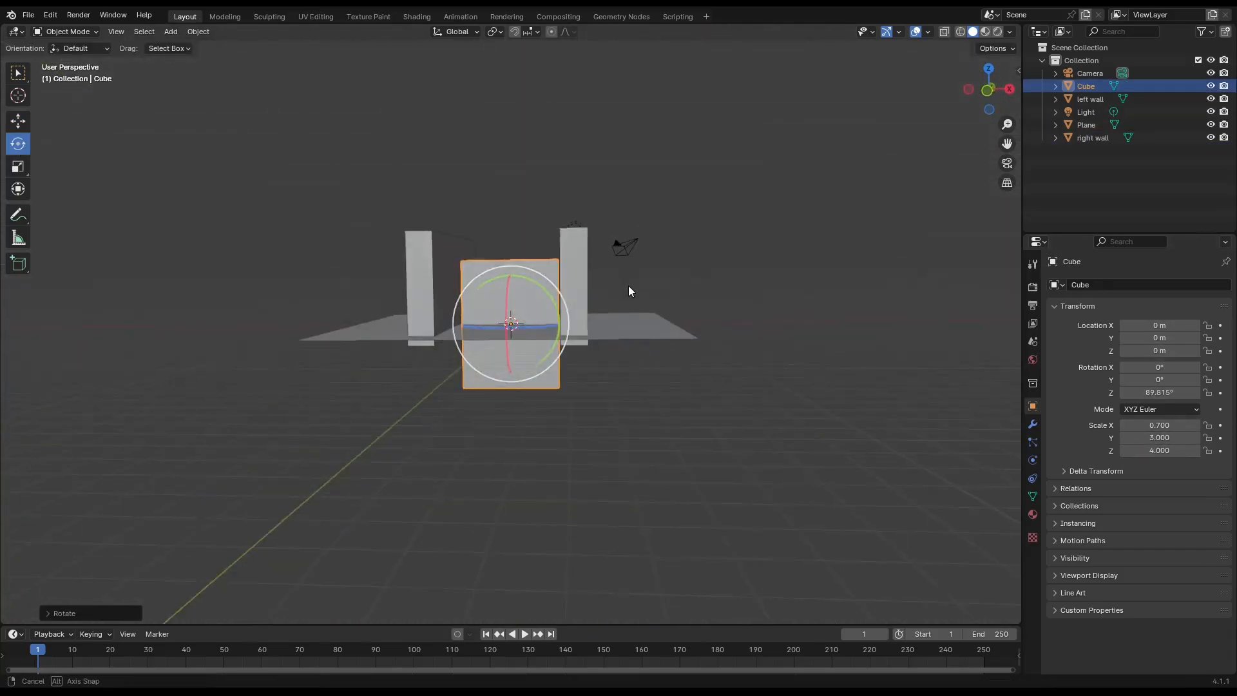
pyautogui.scroll(6, 478, 438)
pyautogui.moveTo(628, 285); pyautogui.dragTo(567, 438, button='middle')
pyautogui.write('2.5')
pyautogui.press('Return')
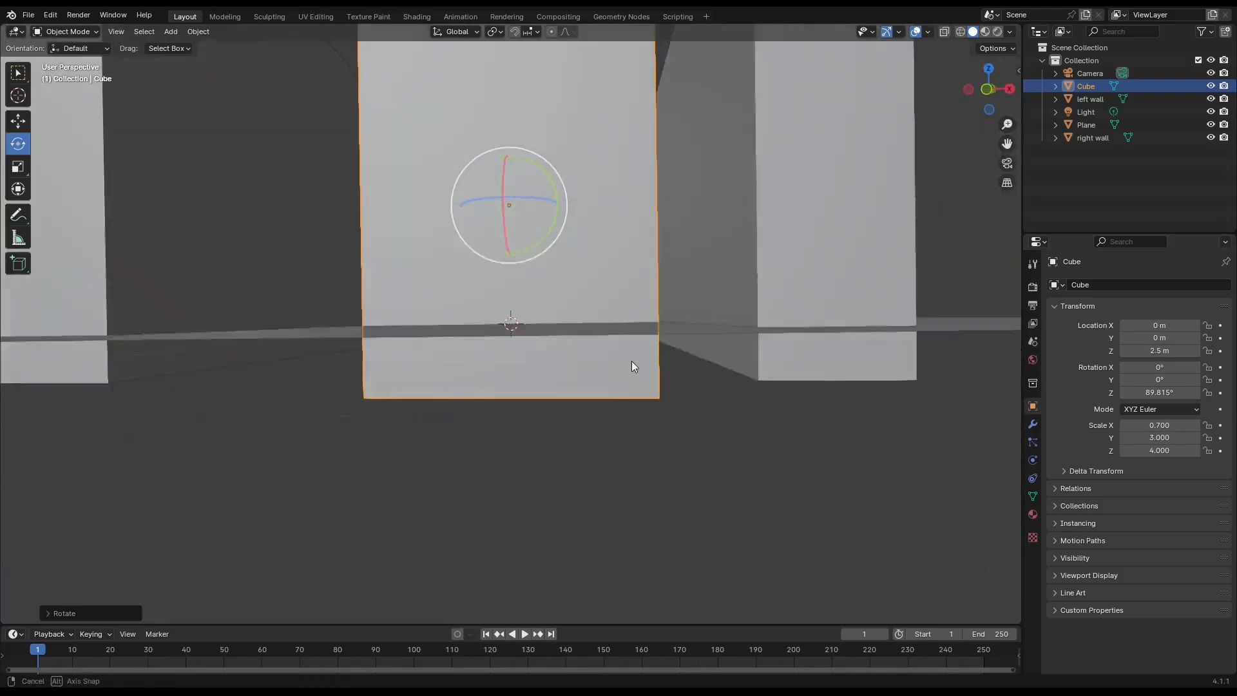
# Step: Rescale the cross wall to 4 in Y and 3 in Z, and slide it to about Y -8.63 m
pyautogui.click(1160, 438)
pyautogui.write('4')
pyautogui.press('Return')
pyautogui.click(1160, 450)
pyautogui.write('3')
pyautogui.press('Return')
pyautogui.moveTo(712, 384); pyautogui.dragTo(687, 370, button='middle')
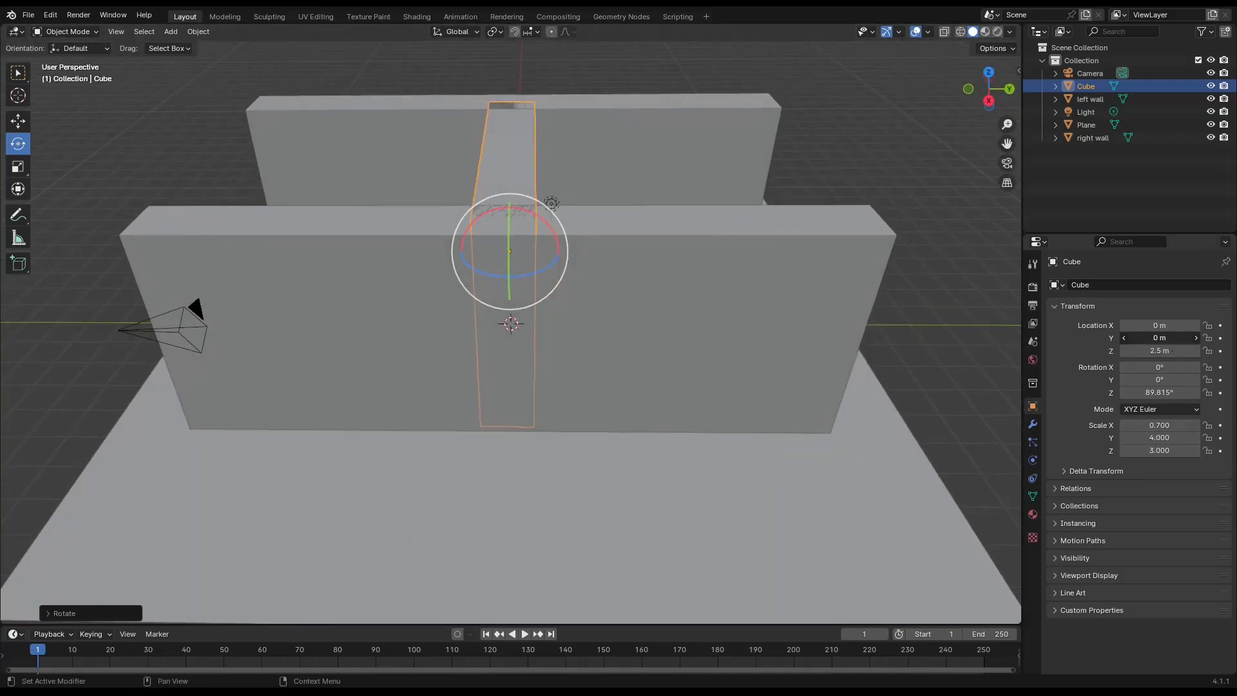
pyautogui.moveTo(1159, 337); pyautogui.dragTo(1105, 338)
pyautogui.moveTo(928, 406); pyautogui.dragTo(799, 413, button='middle')
# Step: Copy the end wall and paste a duplicate of it into the scene
pyautogui.rightClick(574, 129)
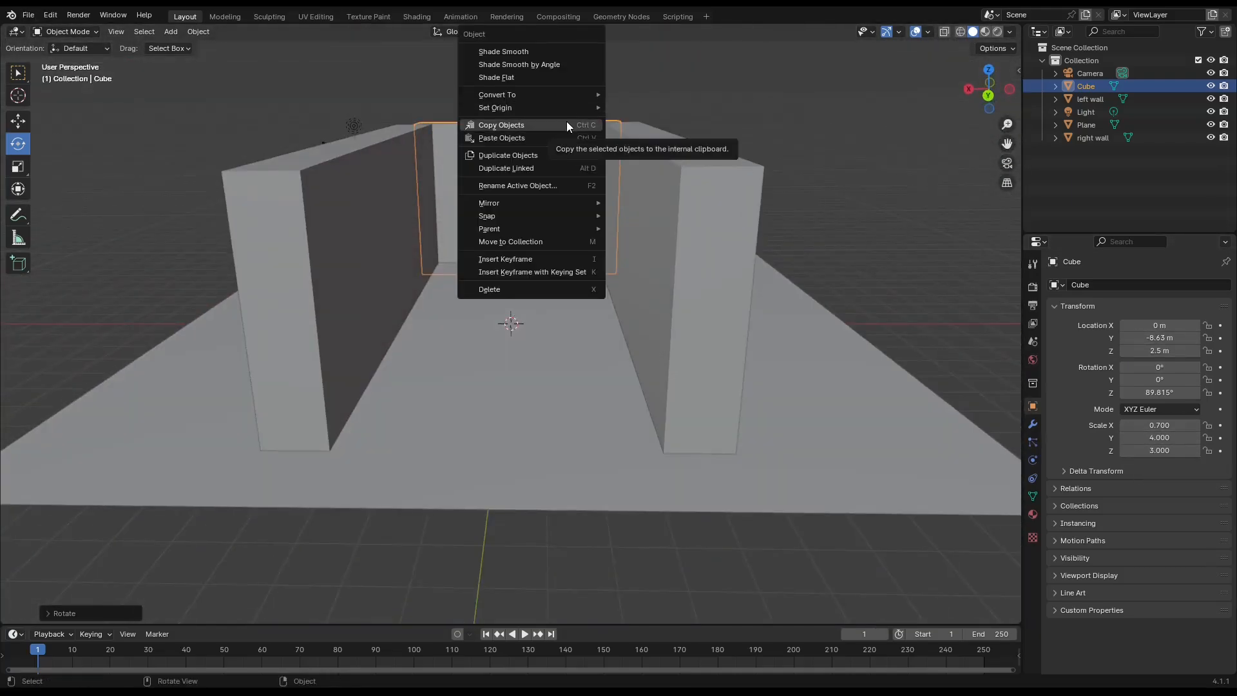
pyautogui.click(567, 122)
pyautogui.moveTo(554, 270); pyautogui.dragTo(689, 342, button='middle')
pyautogui.rightClick(901, 265)
pyautogui.click(892, 277)
pyautogui.moveTo(141, 234); pyautogui.dragTo(181, 245, button='middle')
# Step: Move the pasted end wall to the opposite end of the room, at Y 8 m
pyautogui.click(1100, 99)
pyautogui.click(18, 121)
pyautogui.moveTo(191, 375); pyautogui.dragTo(805, 197)
pyautogui.moveTo(715, 289); pyautogui.dragTo(593, 226, button='middle')
pyautogui.moveTo(478, 194); pyautogui.dragTo(512, 304)
pyautogui.moveTo(258, 368); pyautogui.dragTo(381, 451, button='middle')
pyautogui.moveTo(810, 411); pyautogui.dragTo(825, 408)
pyautogui.press('Return')
# Step: Set the first end wall's Y location to -8 m and inspect the wall overlaps in wireframe shading
pyautogui.click(1086, 86)
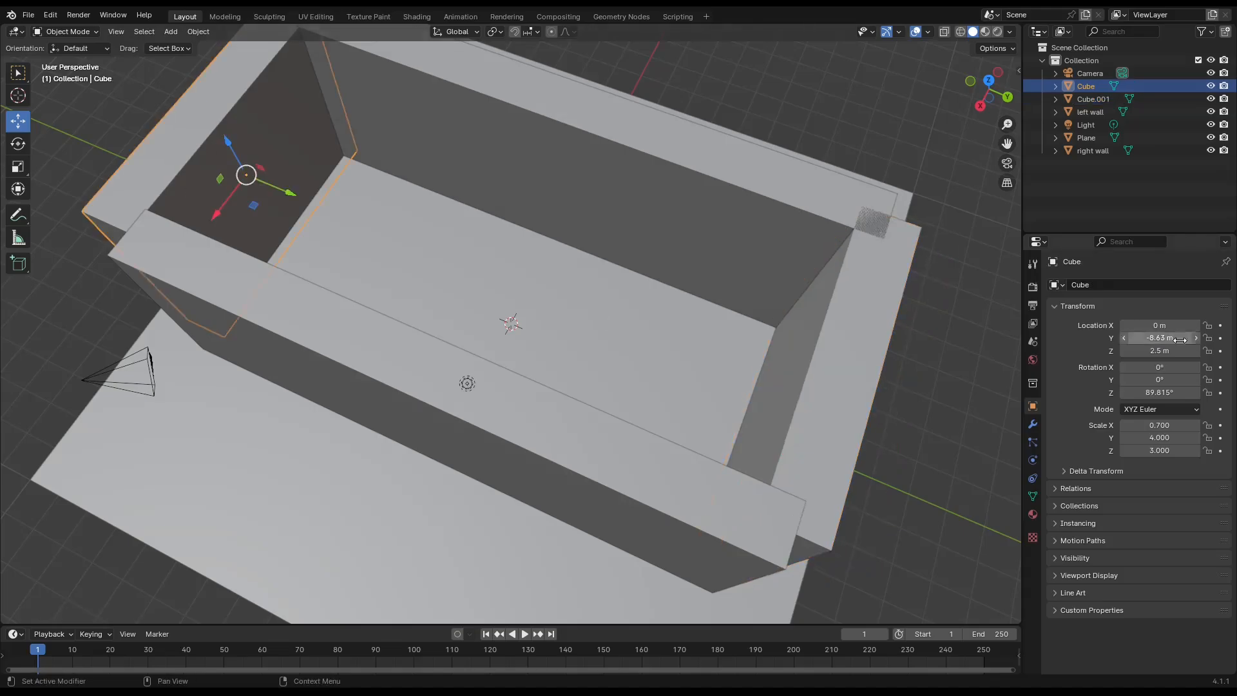
pyautogui.click(1162, 339)
pyautogui.write('-8')
pyautogui.press('Return')
pyautogui.moveTo(755, 380); pyautogui.dragTo(652, 296, button='middle')
pyautogui.click(652, 296)
pyautogui.click(960, 31)
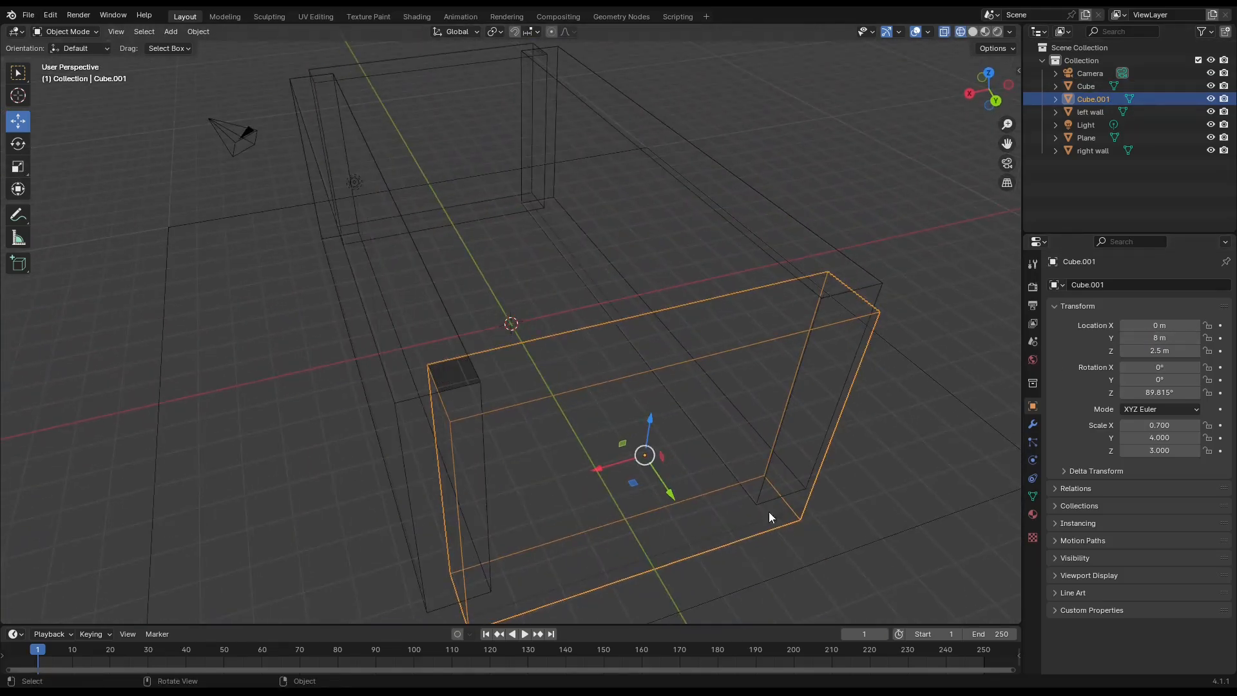
pyautogui.moveTo(770, 518); pyautogui.dragTo(866, 493, button='middle')
pyautogui.click(973, 31)
# Step: Add a second plane inside the room and place it at X 0 m, Y 4 m and Z 3 m
pyautogui.moveTo(927, 257); pyautogui.dragTo(803, 281, button='middle')
pyautogui.click(170, 32)
pyautogui.moveTo(182, 47)
pyautogui.click(283, 48)
pyautogui.moveTo(510, 323); pyautogui.dragTo(344, 103)
pyautogui.moveTo(889, 199); pyautogui.dragTo(966, 273, button='middle')
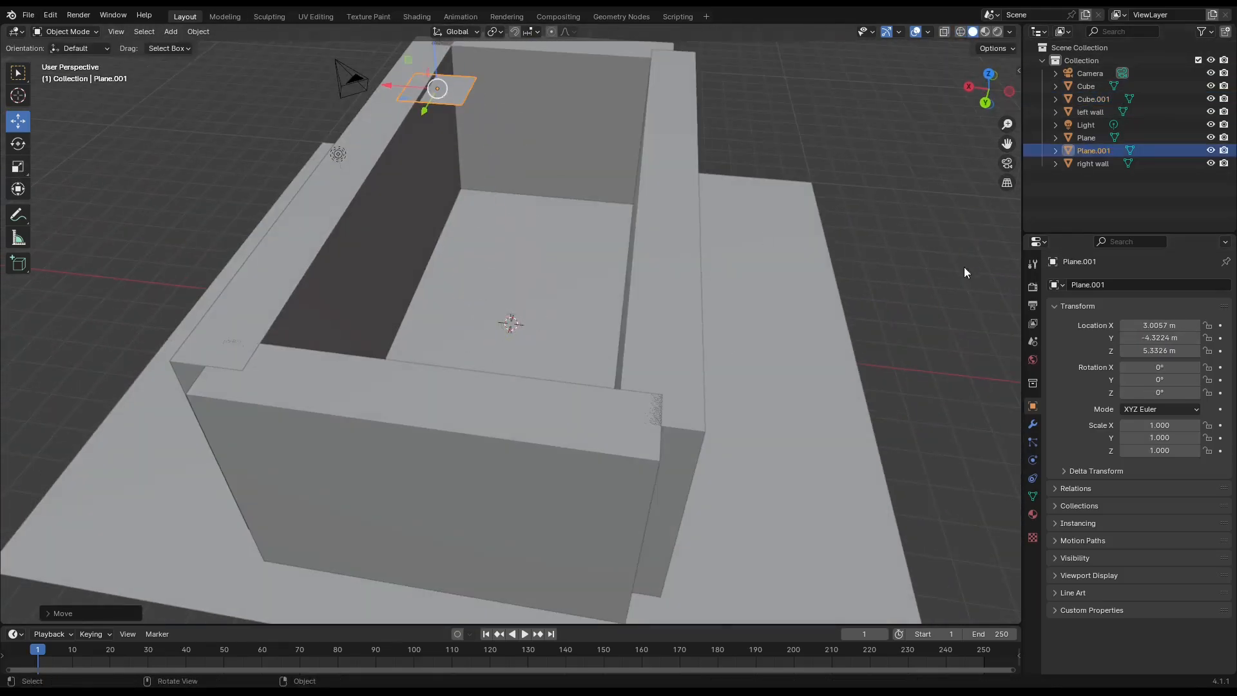
pyautogui.moveTo(938, 412); pyautogui.dragTo(838, 373, button='middle')
pyautogui.click(1162, 351)
pyautogui.write('3')
pyautogui.press('Return')
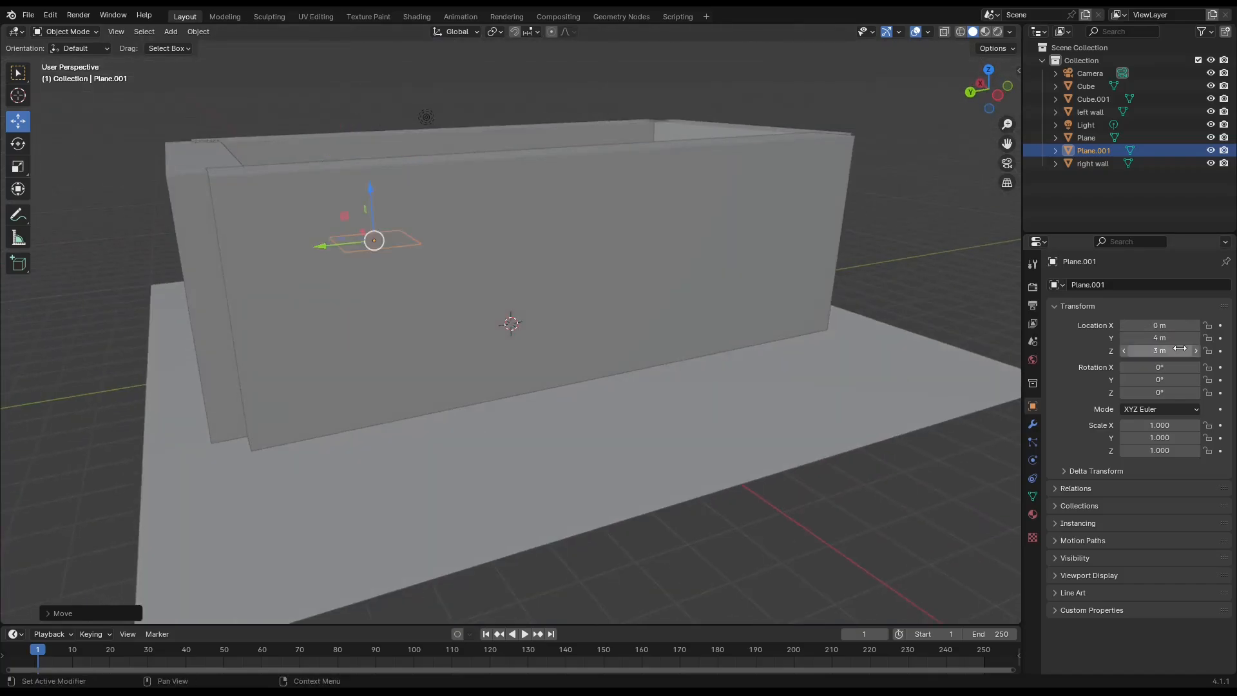
pyautogui.moveTo(538, 493); pyautogui.dragTo(625, 516, button='middle')
pyautogui.click(699, 323)
pyautogui.rightClick(1187, 451)
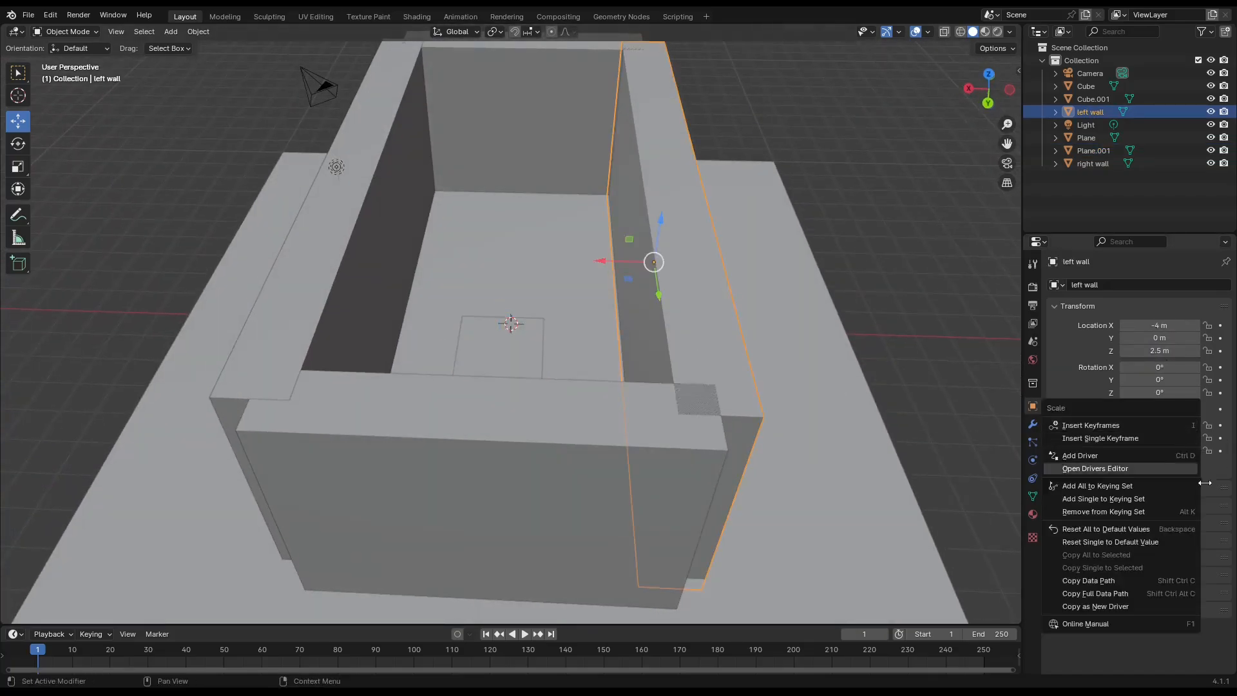
pyautogui.click(935, 406)
pyautogui.scroll(5, 902, 393)
pyautogui.moveTo(902, 393); pyautogui.dragTo(731, 254, button='middle')
pyautogui.click(732, 254)
pyautogui.scroll(-6, 644, 232)
# Step: Enlarge the upper plane to span the room and slide it along Y toward the middle
pyautogui.click(602, 215)
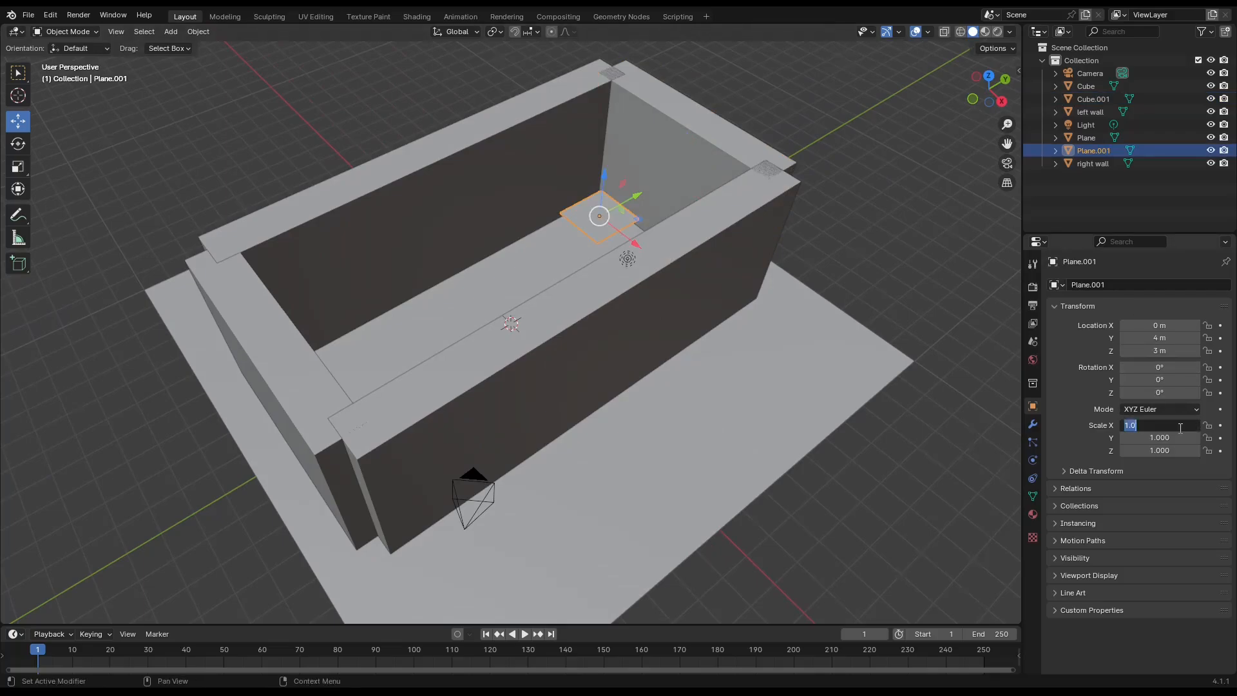
pyautogui.press('Return')
pyautogui.moveTo(999, 496); pyautogui.dragTo(811, 457, button='middle')
pyautogui.moveTo(310, 377); pyautogui.dragTo(456, 336, button='middle')
pyautogui.moveTo(663, 238); pyautogui.dragTo(528, 239)
pyautogui.moveTo(535, 284); pyautogui.dragTo(393, 352, button='middle')
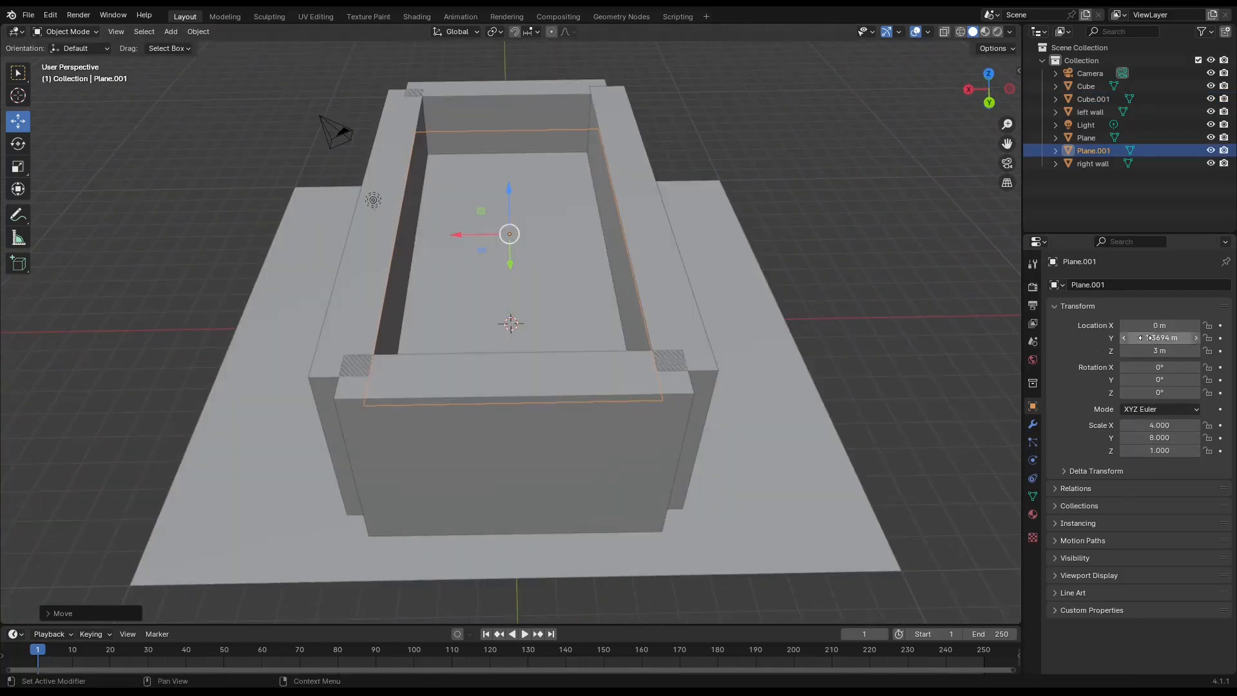
# Step: Centre the upper plane lengthwise by setting its Y location to 0 m
pyautogui.moveTo(954, 360); pyautogui.dragTo(812, 399, button='middle')
pyautogui.doubleClick(1159, 338)
pyautogui.write('0')
pyautogui.press('Return')
pyautogui.moveTo(871, 357); pyautogui.dragTo(745, 299, button='middle')
pyautogui.click(799, 380)
# Step: Set the upper plane's scale to 4 in X and 8 in Y
pyautogui.doubleClick(1176, 426)
pyautogui.write('4')
pyautogui.press('Return')
pyautogui.doubleClick(1173, 438)
pyautogui.write('8')
pyautogui.press('Return')
# Step: Raise the upper plane above the walls to Z 6.39 m
pyautogui.moveTo(467, 284); pyautogui.dragTo(547, 346, button='middle')
pyautogui.click(548, 346)
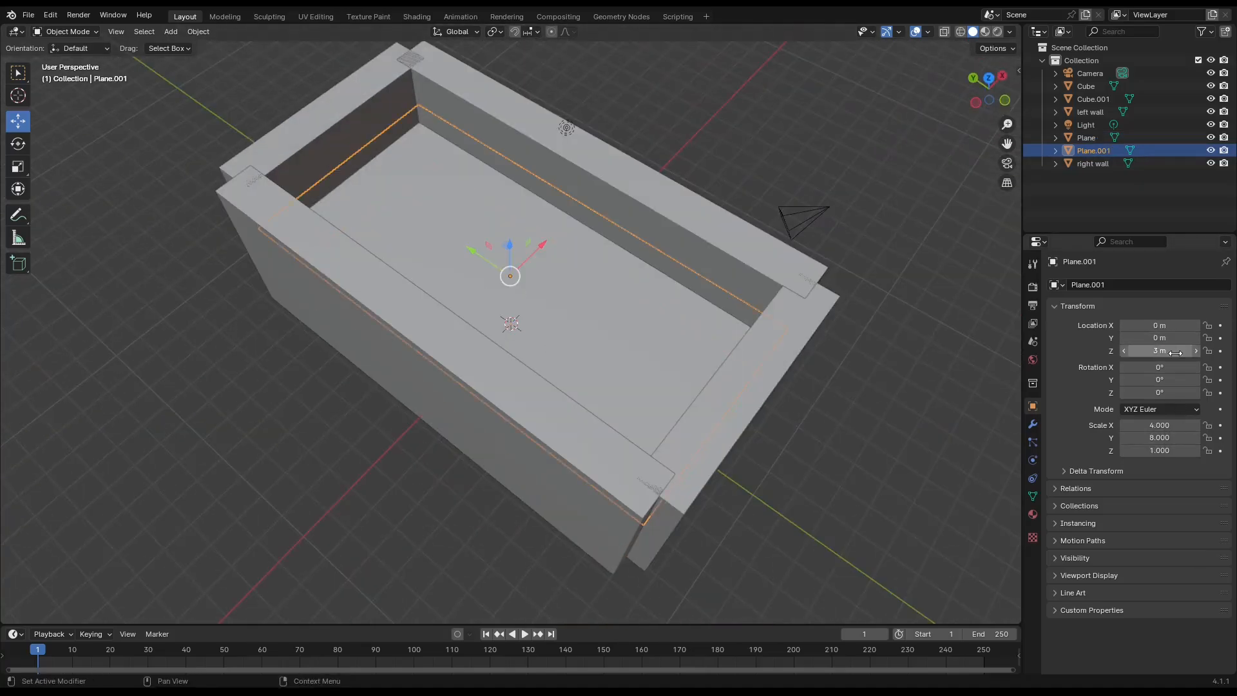
pyautogui.moveTo(1160, 352)
pyautogui.mouseDown()
pyautogui.moveTo(1192, 352)
pyautogui.moveTo(1161, 351)
pyautogui.mouseUp()
pyautogui.moveTo(837, 361); pyautogui.dragTo(767, 287, button='middle')
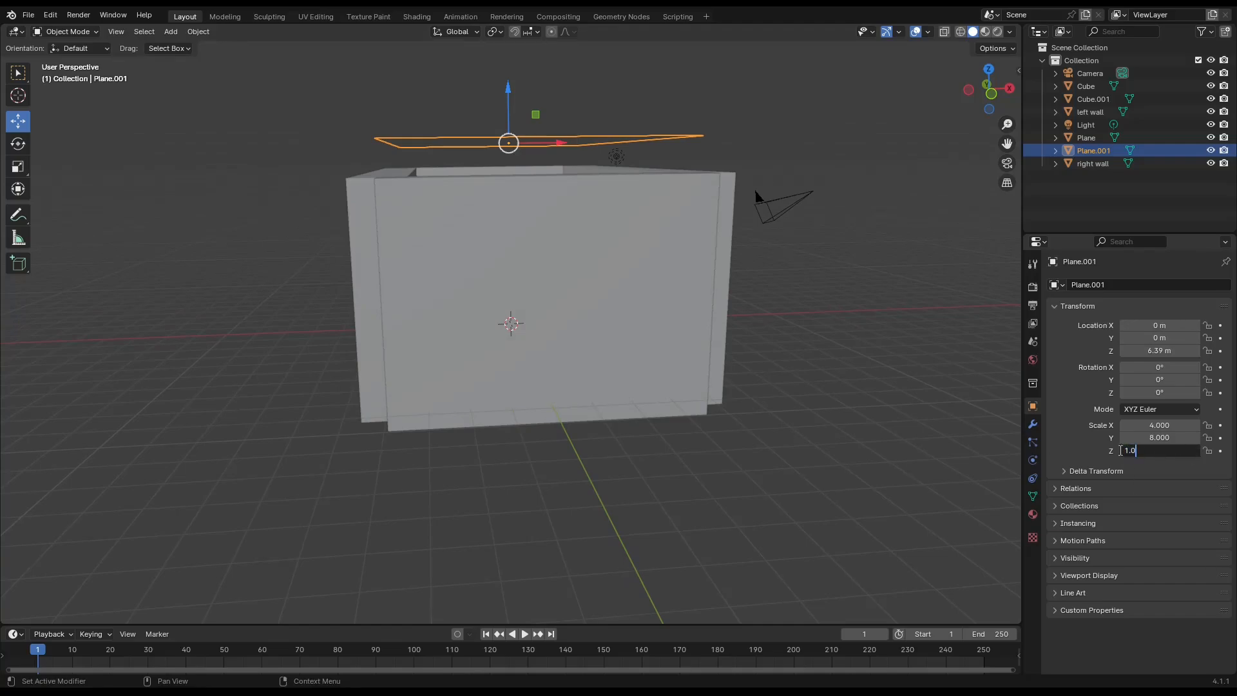
# Step: Replace the upper plane with a cube scaled to 4 × 8 × 0.7 and located at Z 3 m as the ceiling
pyautogui.click(171, 32)
pyautogui.moveTo(193, 44)
pyautogui.click(294, 59)
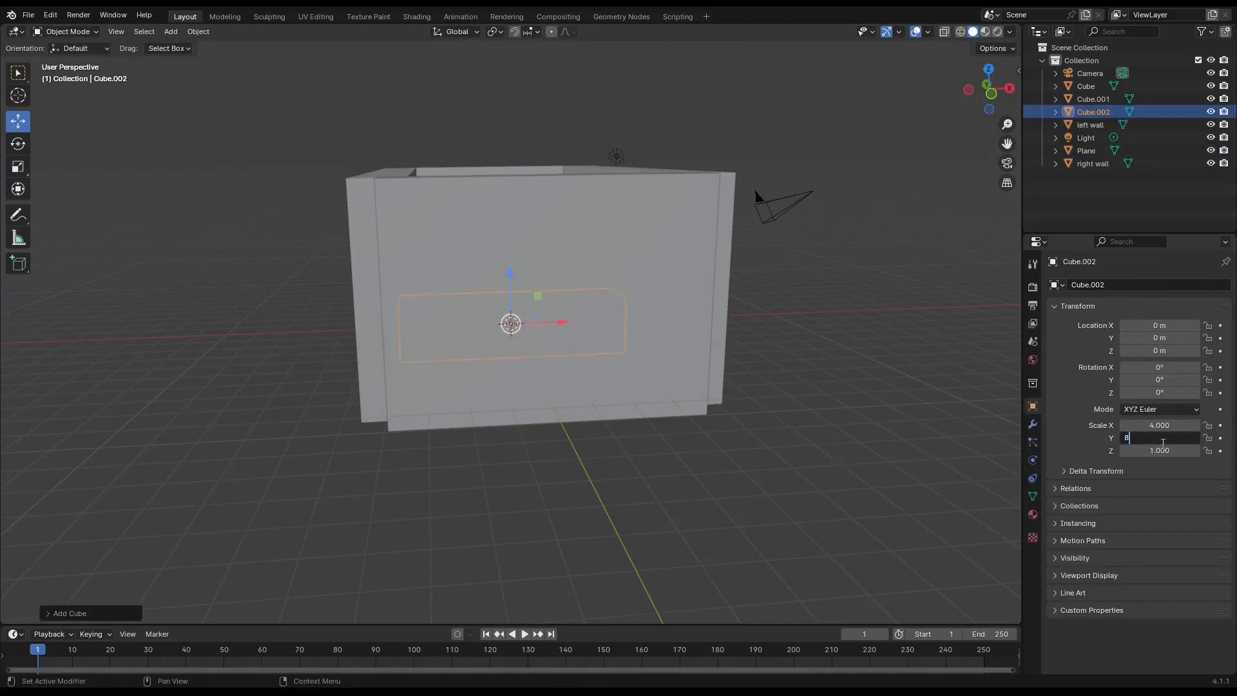
pyautogui.moveTo(838, 267)
pyautogui.mouseDown(button='middle')
pyautogui.moveTo(716, 245)
pyautogui.moveTo(838, 290)
pyautogui.mouseUp(button='middle')
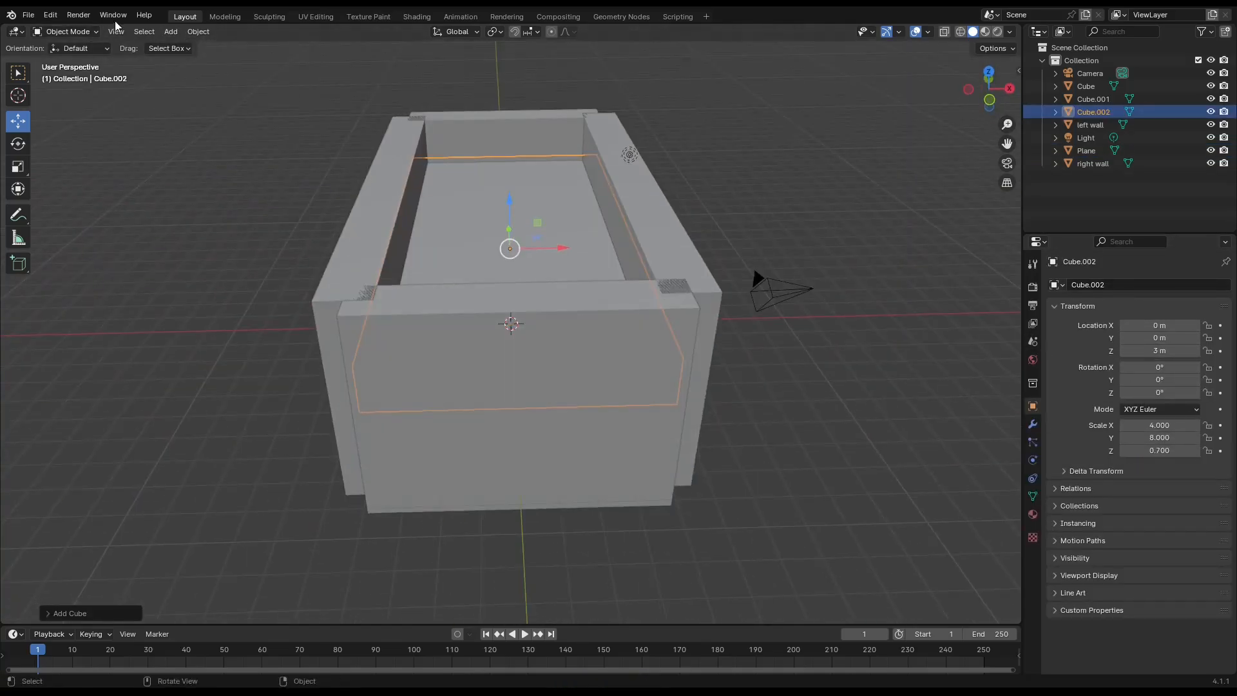
# Step: Paste the copied Man model into the scene as a scale reference
pyautogui.click(173, 32)
pyautogui.click(50, 15)
pyautogui.moveTo(29, 15)
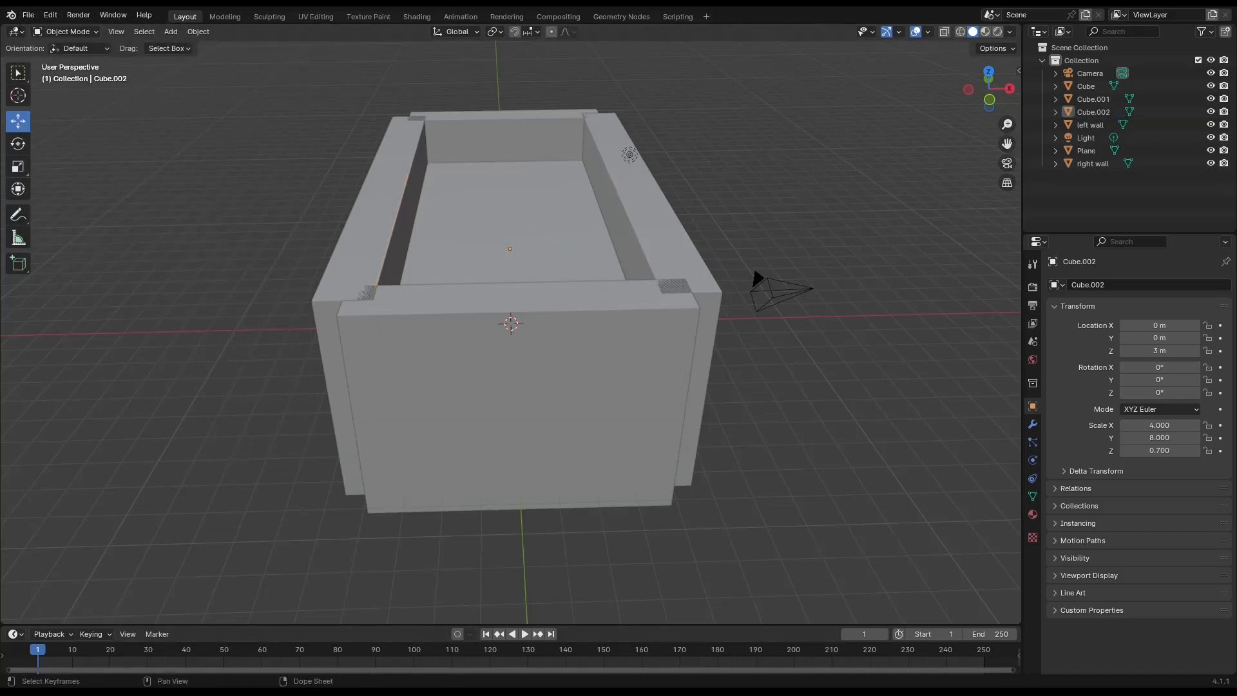
pyautogui.rightClick(936, 292)
pyautogui.click(915, 378)
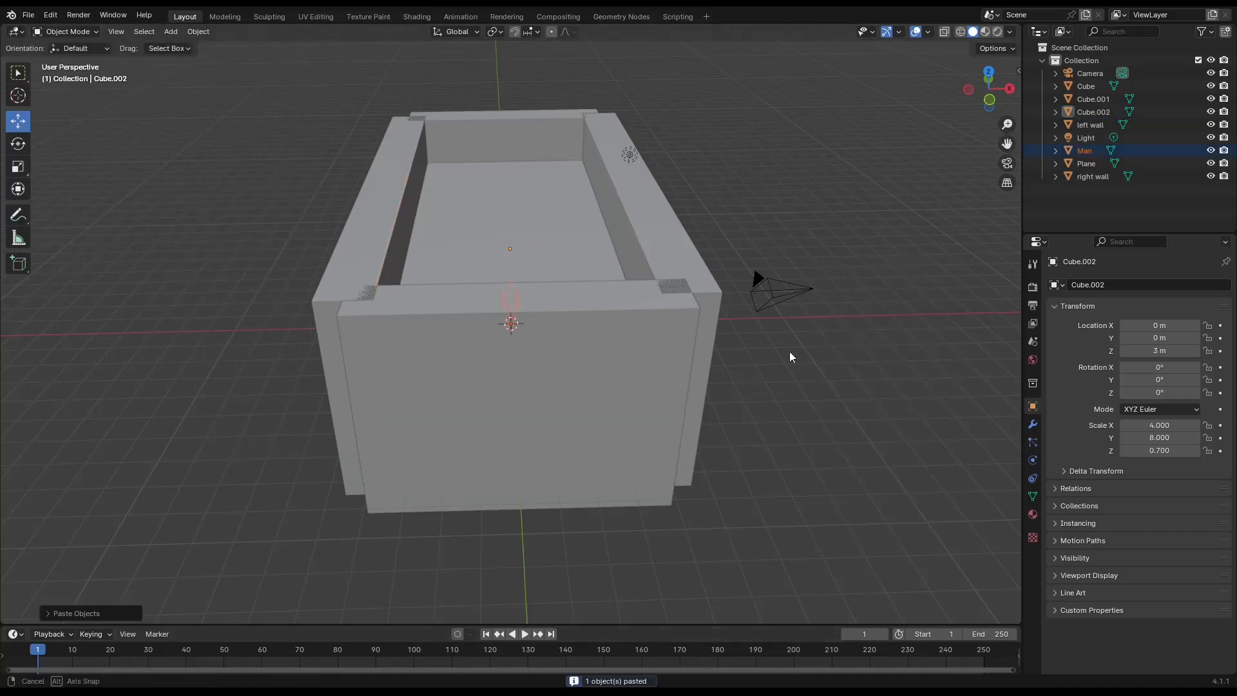
# Step: Narrow the room around the man by setting the left wall's X location to -2 m and moving the right wall inward to match
pyautogui.scroll(10, 702, 335)
pyautogui.moveTo(664, 327); pyautogui.dragTo(634, 141, button='middle')
pyautogui.scroll(-3, 656, 309)
pyautogui.keyDown('shift'); pyautogui.click(656, 313); pyautogui.keyUp('shift')
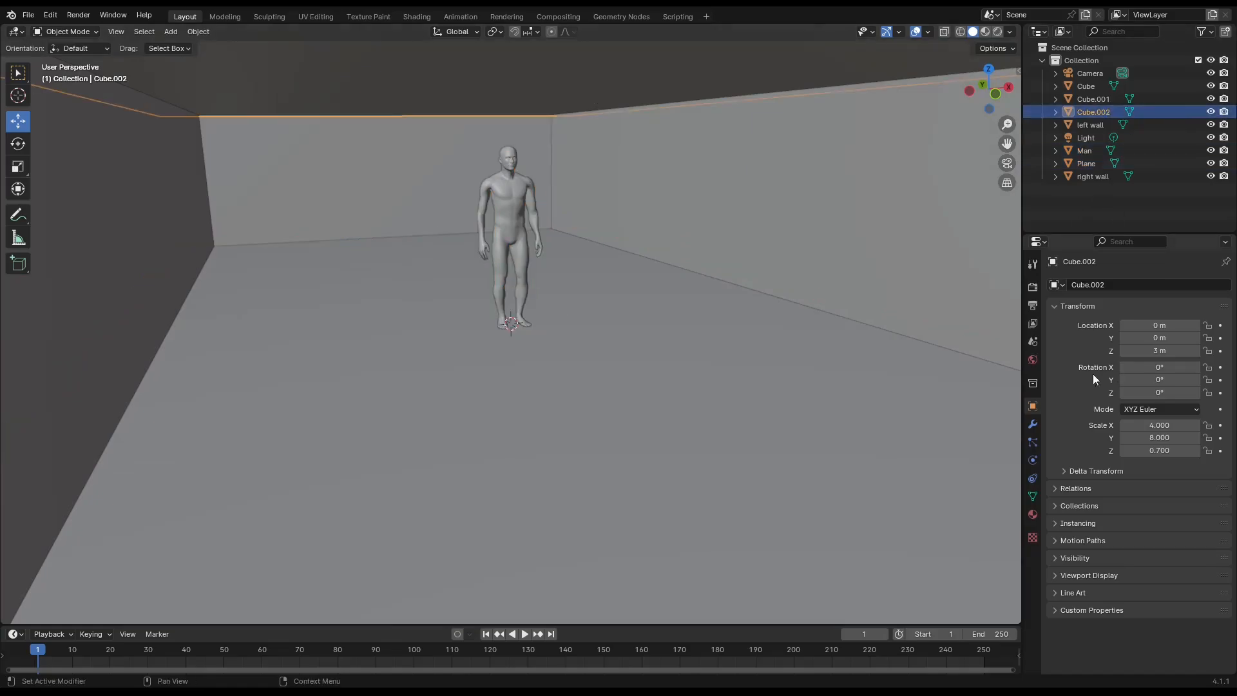
pyautogui.click(1090, 125)
pyautogui.click(1167, 325)
pyautogui.write('-2')
pyautogui.press('Return')
pyautogui.scroll(5, 608, 207)
pyautogui.moveTo(670, 213); pyautogui.dragTo(560, 210, button='middle')
pyautogui.press('F2')
# Step: Bring the end wall on the positive Y side in to Y 4 m
pyautogui.click(662, 75)
pyautogui.scroll(-3, 670, 90)
pyautogui.write('4')
pyautogui.press('Return')
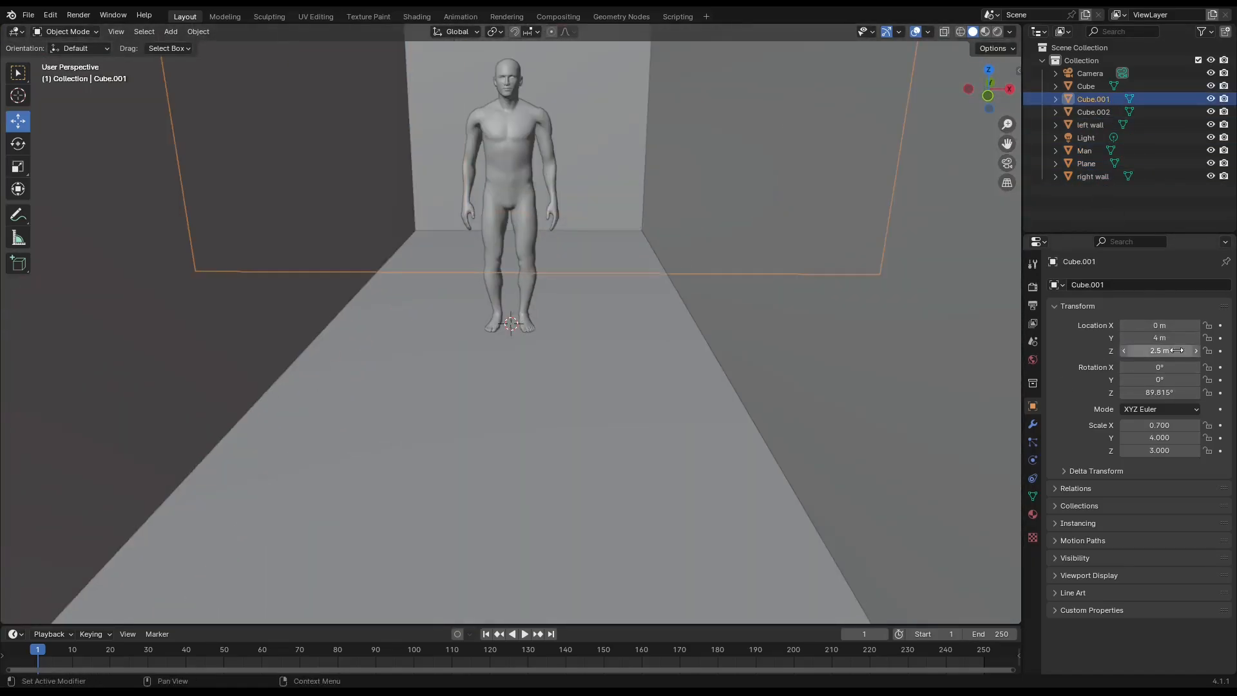
# Step: Bring the end wall on the negative Y side in to Y -4 m
pyautogui.moveTo(580, 290); pyautogui.dragTo(602, 467, button='middle')
pyautogui.scroll(-6, 567, 403)
pyautogui.click(760, 168)
pyautogui.click(1159, 339)
pyautogui.write('-4')
pyautogui.press('Return')
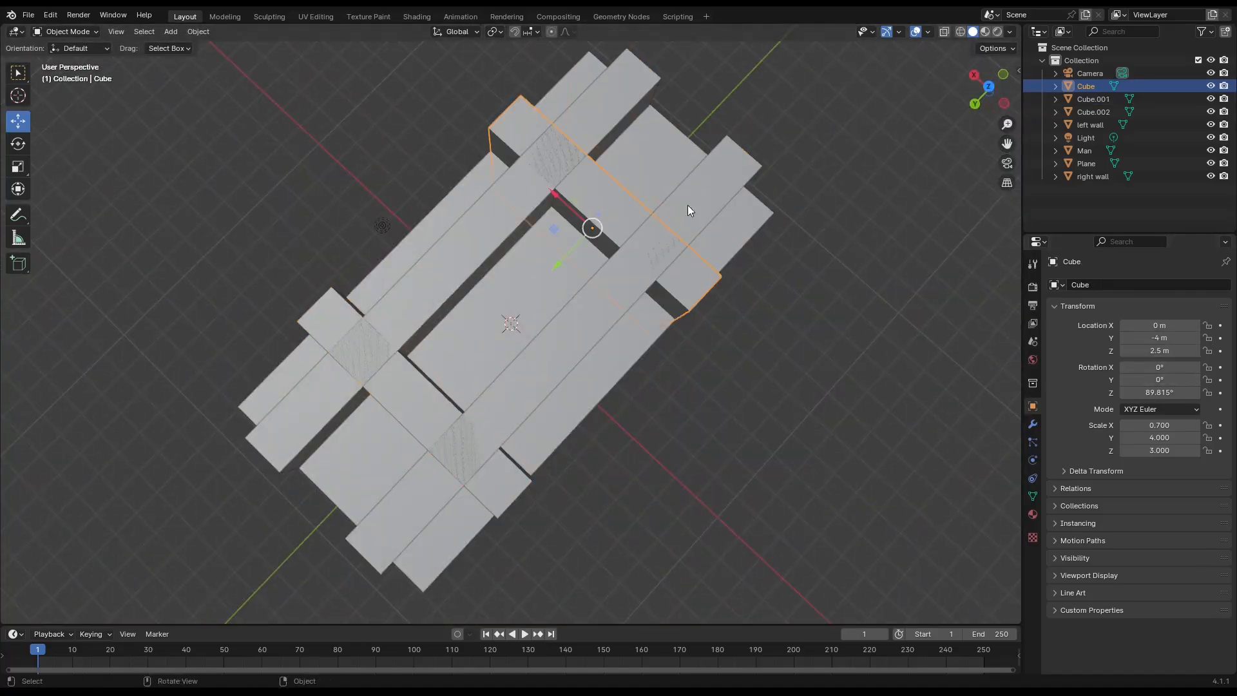
# Step: Try an X scale of 0.7 on the end wall at Y -4 m and undo it
pyautogui.write('0.7')
pyautogui.press('Return')
pyautogui.moveTo(722, 309); pyautogui.dragTo(651, 239, button='middle')
pyautogui.hotkey('ctrl', 'z')
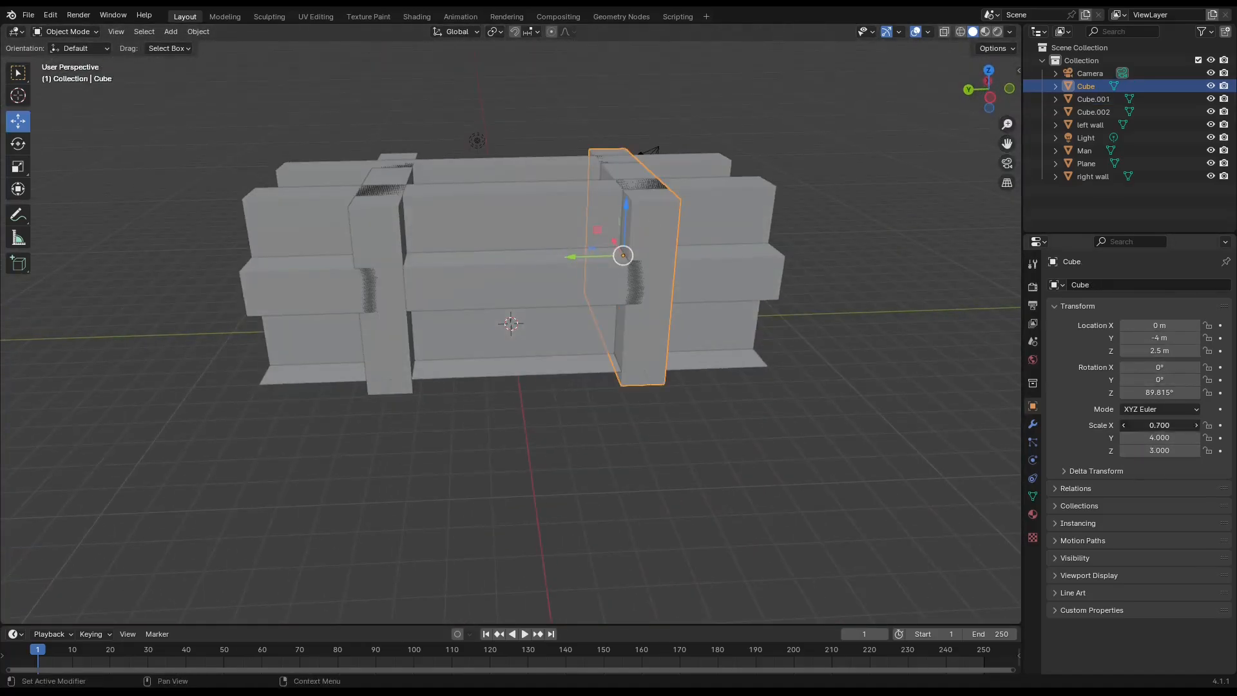
# Step: Try a Y scale of 2.73 on the end wall at Y -4 m and select the left wall
pyautogui.press('Return')
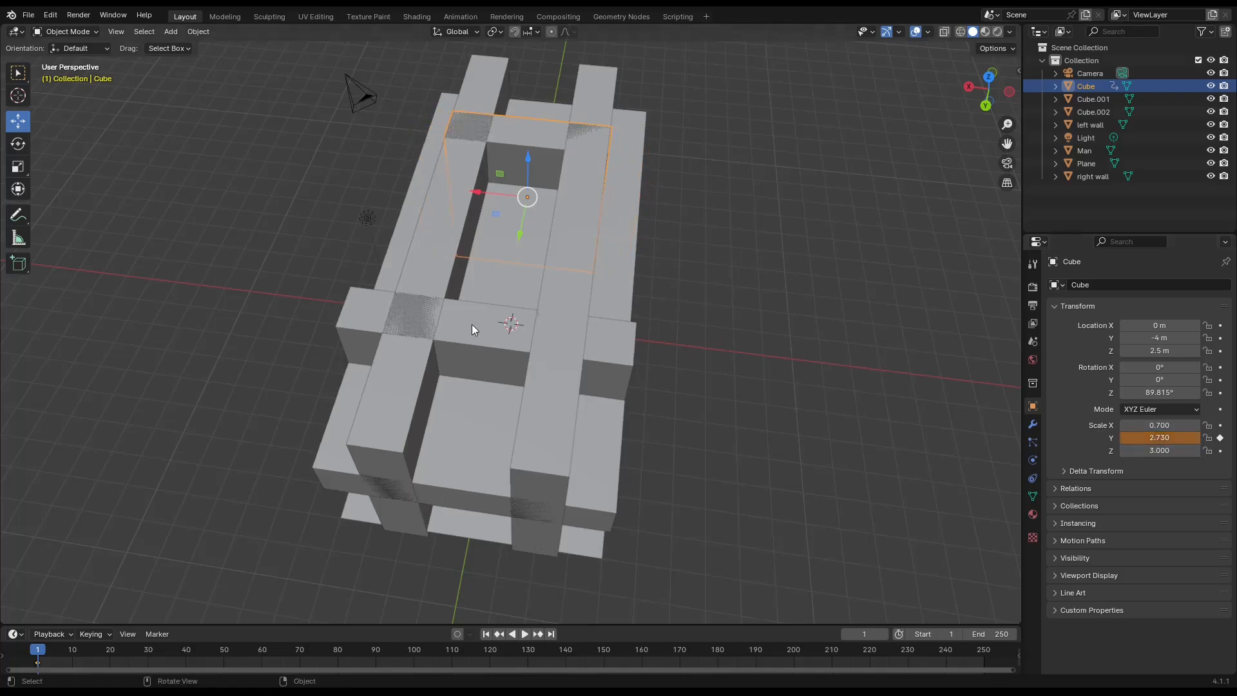
pyautogui.click(559, 444)
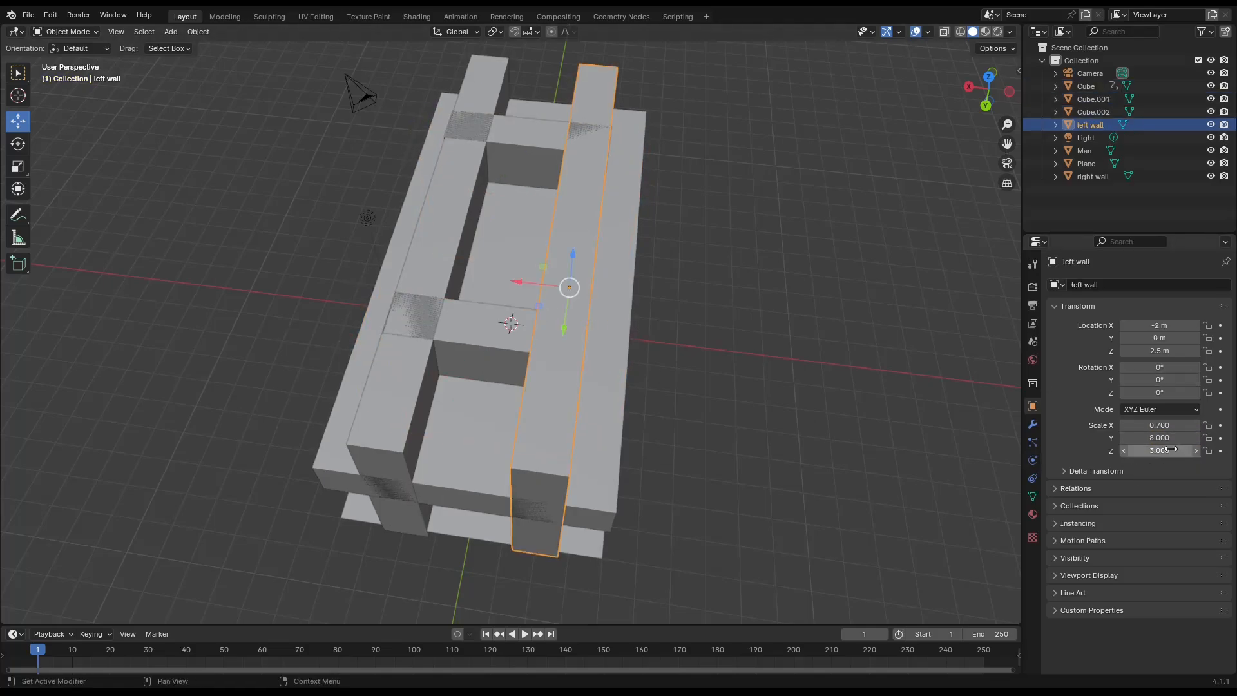
pyautogui.moveTo(1171, 449); pyautogui.dragTo(1175, 449)
# Step: Set the man's scale to 1 on X, Y and Z
pyautogui.scroll(9, 505, 311)
pyautogui.moveTo(506, 311); pyautogui.dragTo(554, 210, button='middle')
pyautogui.moveTo(99, 354); pyautogui.dragTo(94, 319, button='middle')
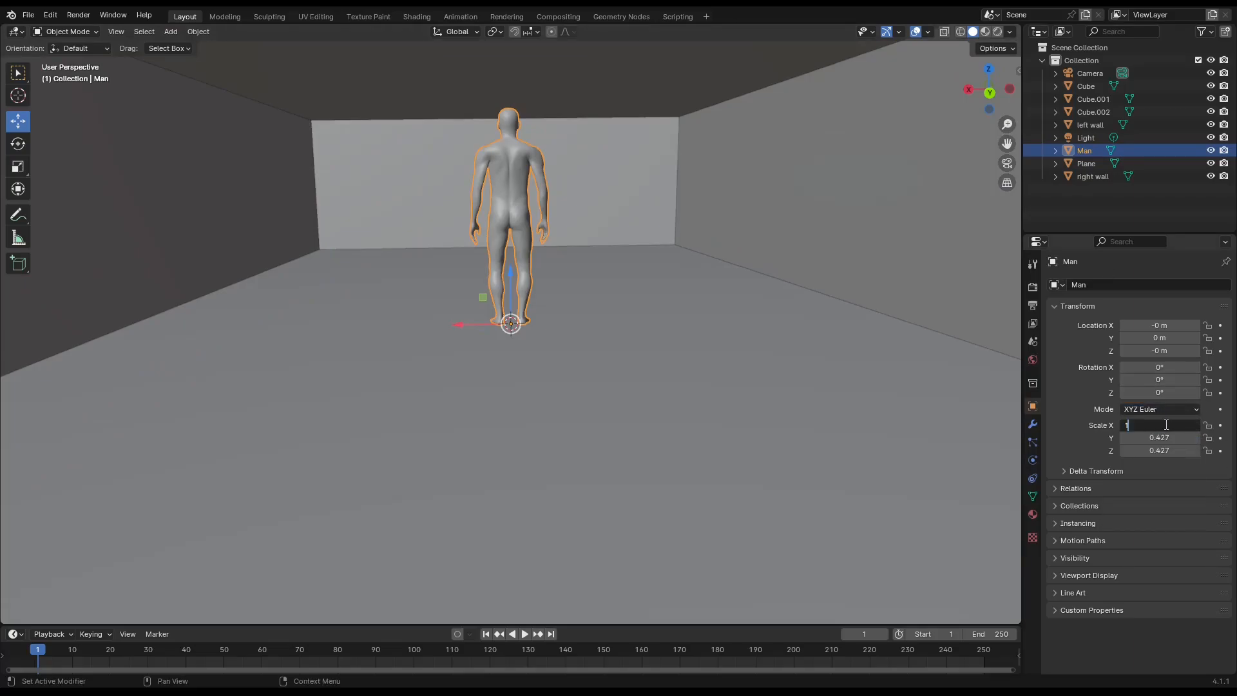
pyautogui.press('Return')
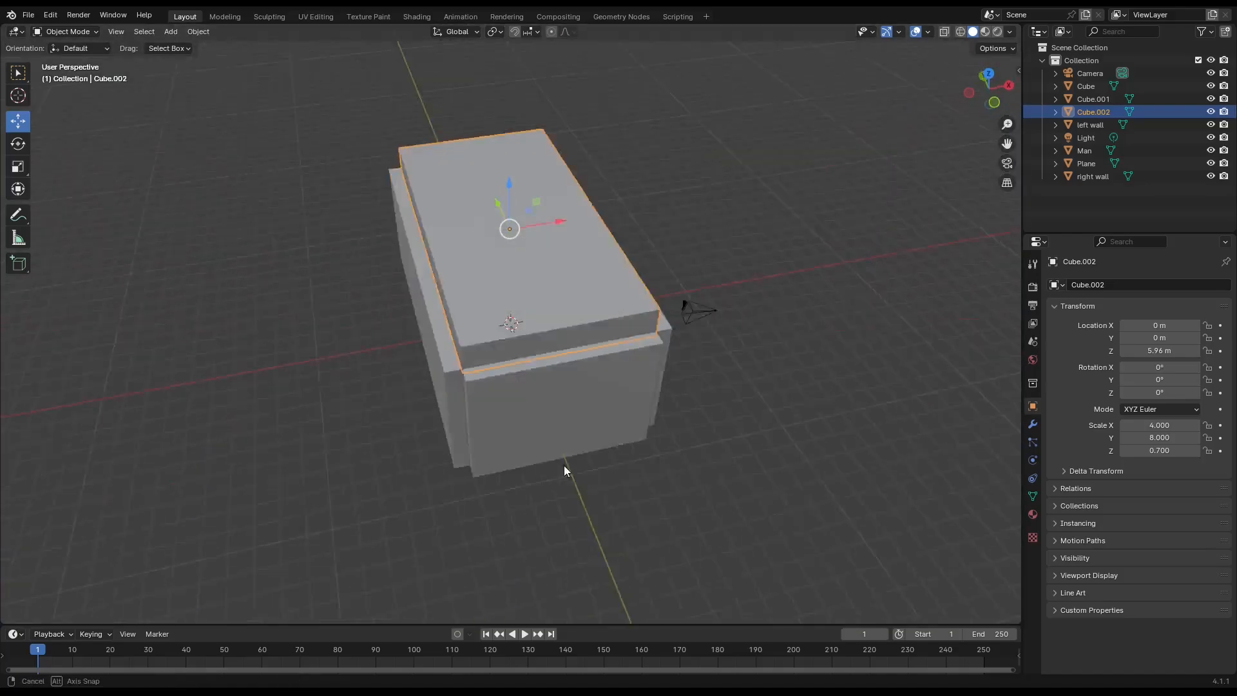
# Step: Move the end wall at Y -8 m aside to open the room and select the man inside
pyautogui.moveTo(563, 465); pyautogui.dragTo(567, 369, button='middle')
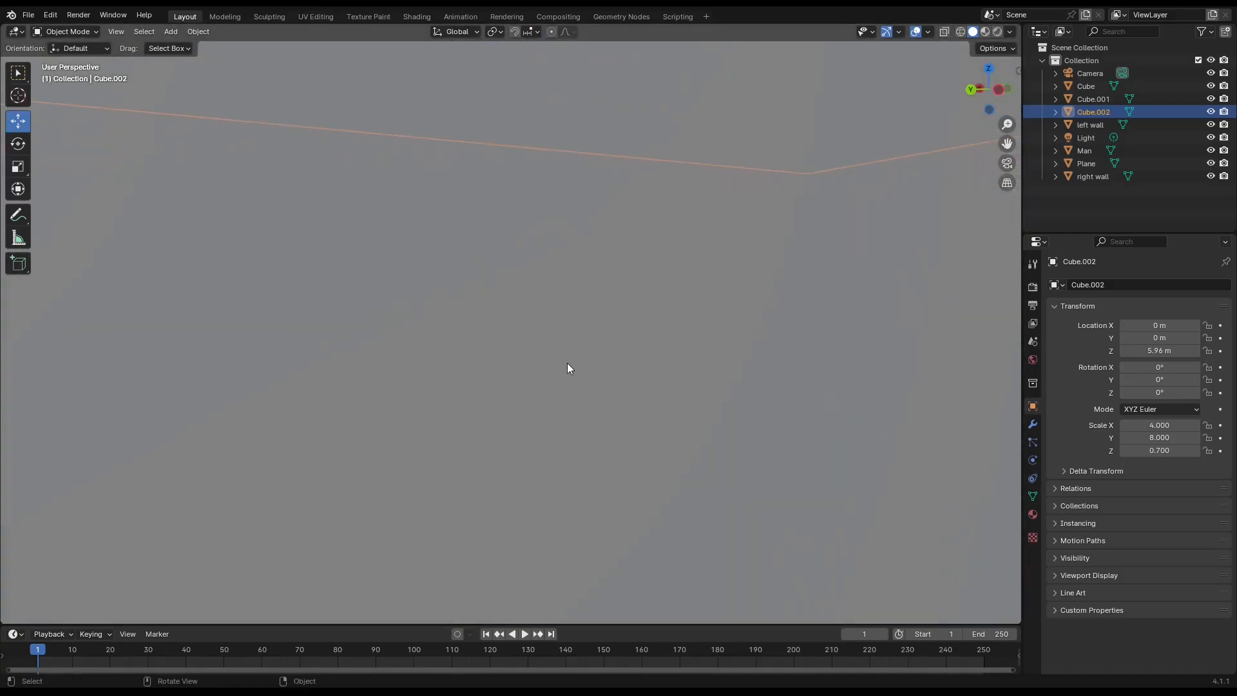
pyautogui.scroll(-8, 567, 369)
pyautogui.moveTo(430, 526); pyautogui.dragTo(541, 480, button='middle')
pyautogui.click(541, 480)
pyautogui.moveTo(447, 503); pyautogui.dragTo(582, 483, button='middle')
pyautogui.click(581, 483)
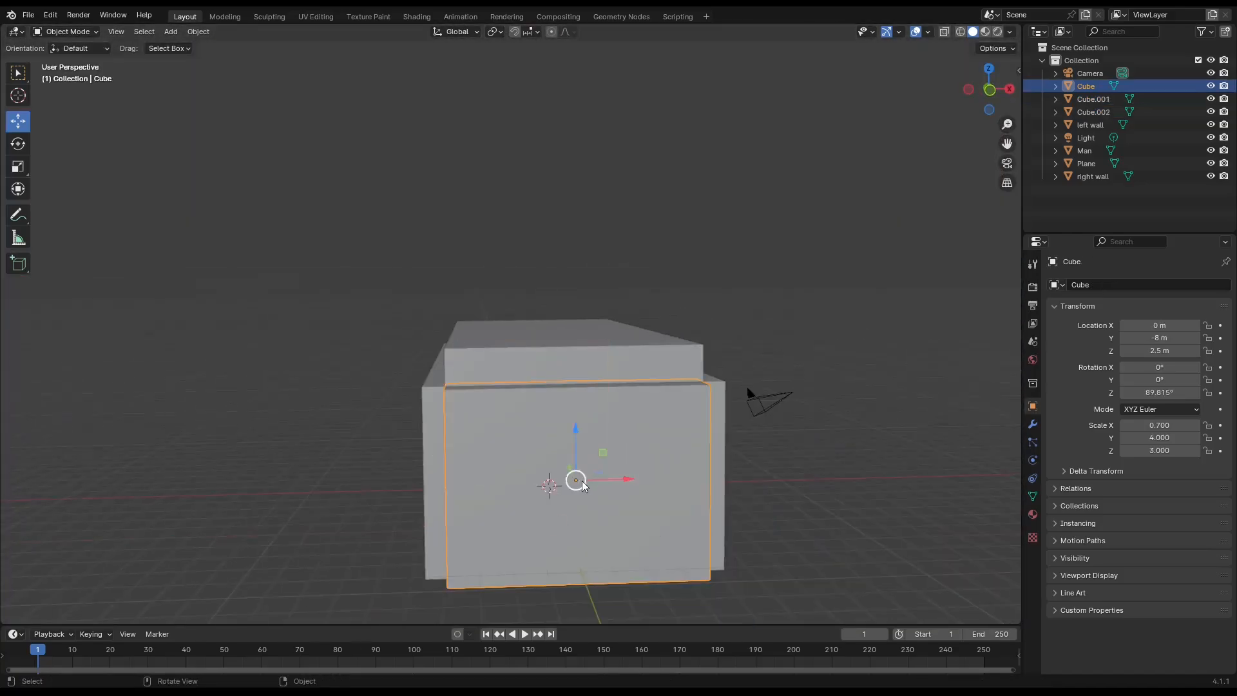
pyautogui.click(552, 455)
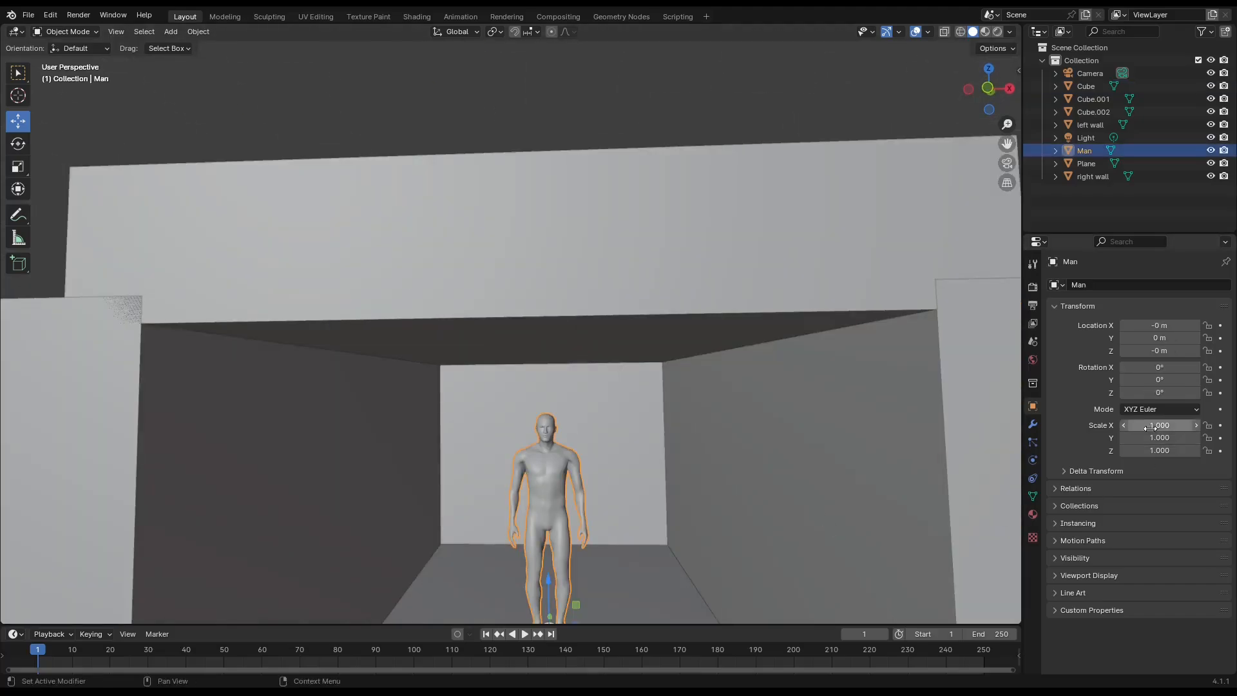
pyautogui.moveTo(552, 455); pyautogui.dragTo(689, 496, button='middle')
# Step: Delete the floor plane
pyautogui.click(1086, 164)
pyautogui.press('Delete')
pyautogui.click(51, 15)
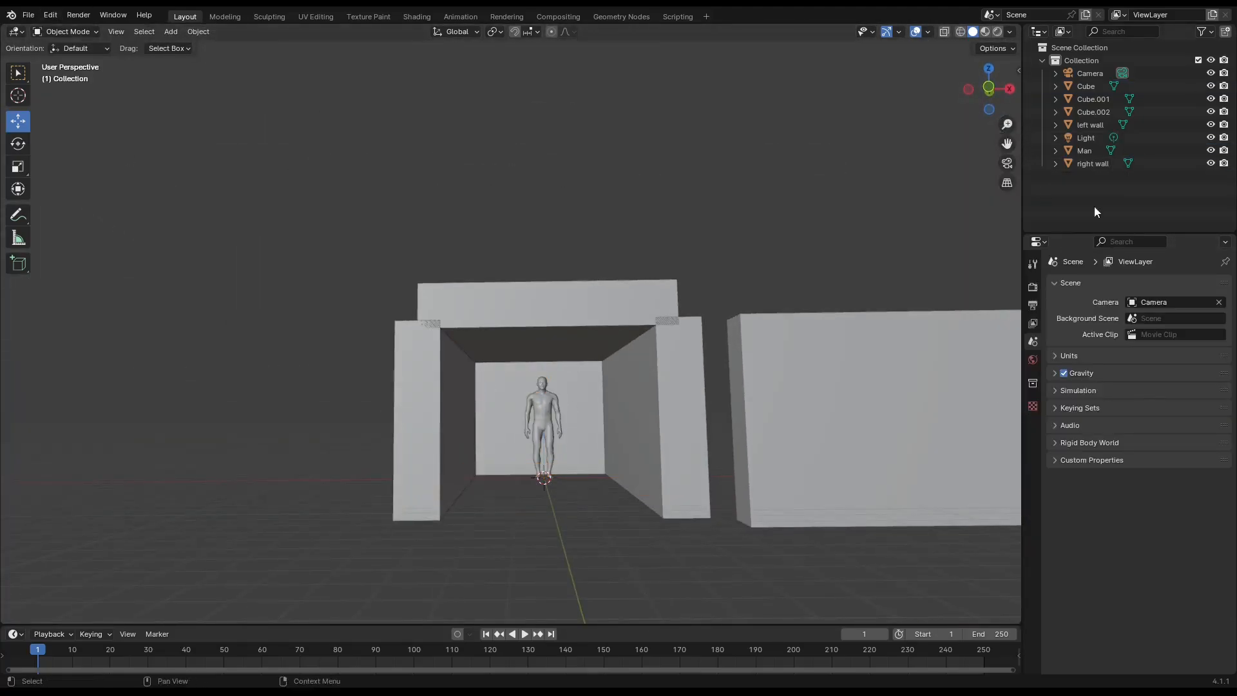
# Step: Add a cube as the new floor slab and set its scale to X 4, Y 8 and Z 0.01
pyautogui.click(119, 32)
pyautogui.click(300, 62)
pyautogui.click(1157, 425)
pyautogui.write('4')
pyautogui.press('Return')
pyautogui.click(1157, 439)
pyautogui.write('8')
pyautogui.click(1153, 453)
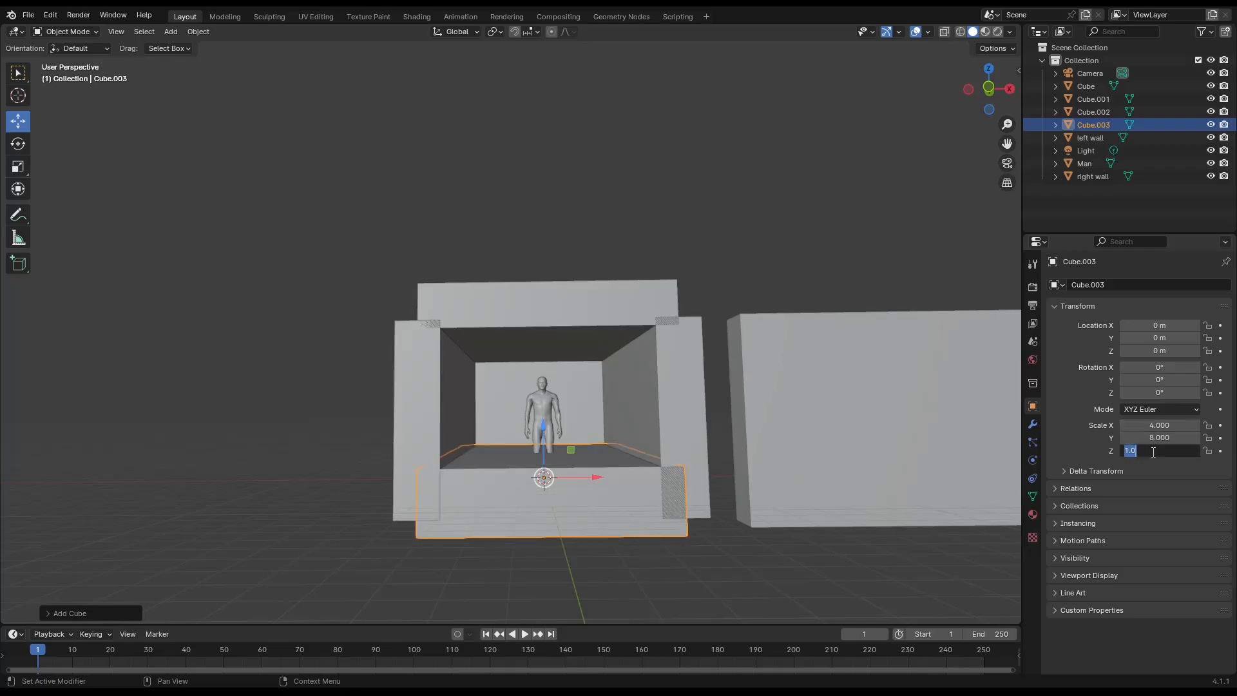
pyautogui.write('0.01')
pyautogui.press('Return')
# Step: Adjust the floor slab's Z location to about -0.01 m so it sits under the man's feet
pyautogui.moveTo(1135, 352); pyautogui.dragTo(1105, 351)
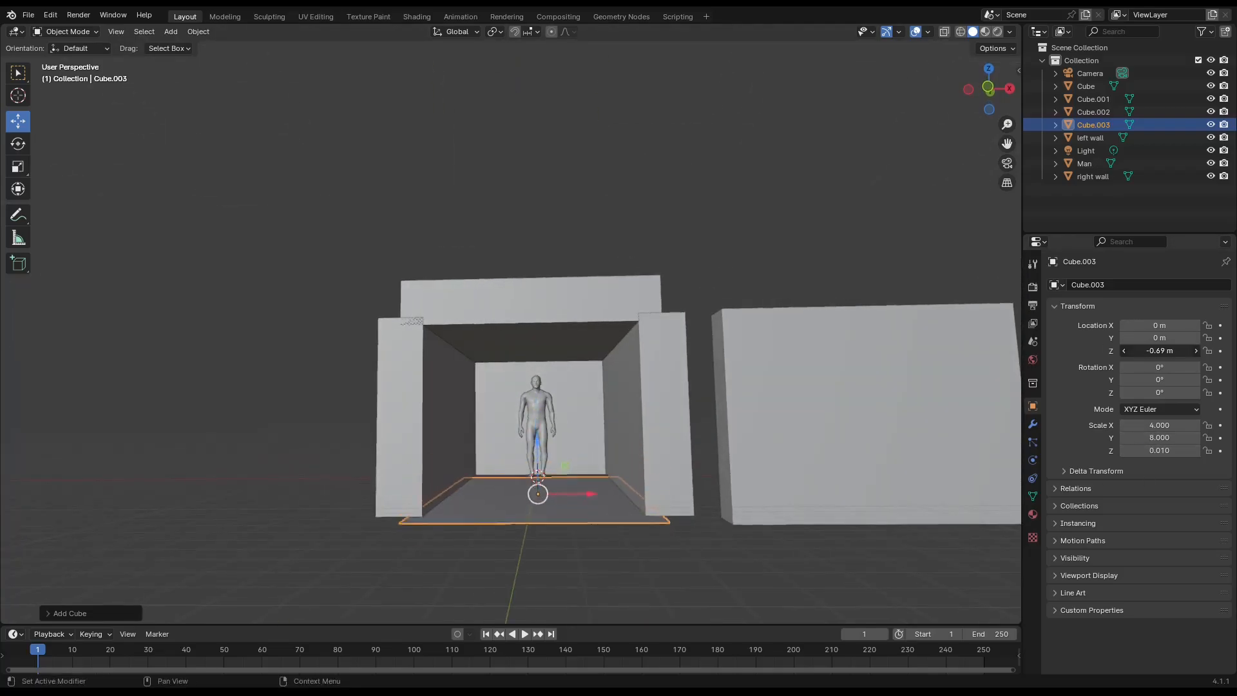
pyautogui.moveTo(838, 425); pyautogui.dragTo(782, 445, button='middle')
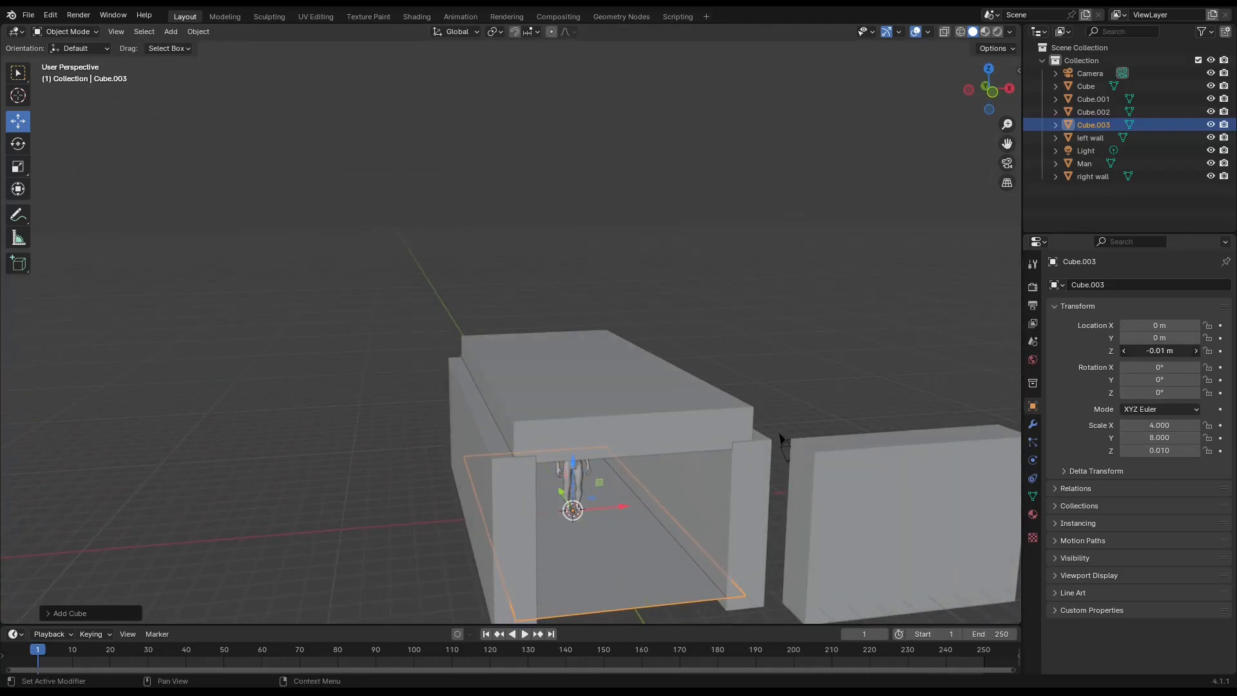
pyautogui.moveTo(1160, 350); pyautogui.dragTo(1162, 351)
pyautogui.moveTo(638, 558); pyautogui.dragTo(637, 474, button='middle')
pyautogui.scroll(4, 635, 538)
pyautogui.scroll(-4, 672, 482)
# Step: Move the man outside the building on the negative X side and bring the front wall back to about X 0.1 m, Y -9.66 m
pyautogui.click(513, 387)
pyautogui.moveTo(513, 440); pyautogui.dragTo(121, 460)
pyautogui.click(814, 416)
pyautogui.moveTo(809, 413); pyautogui.dragTo(478, 413)
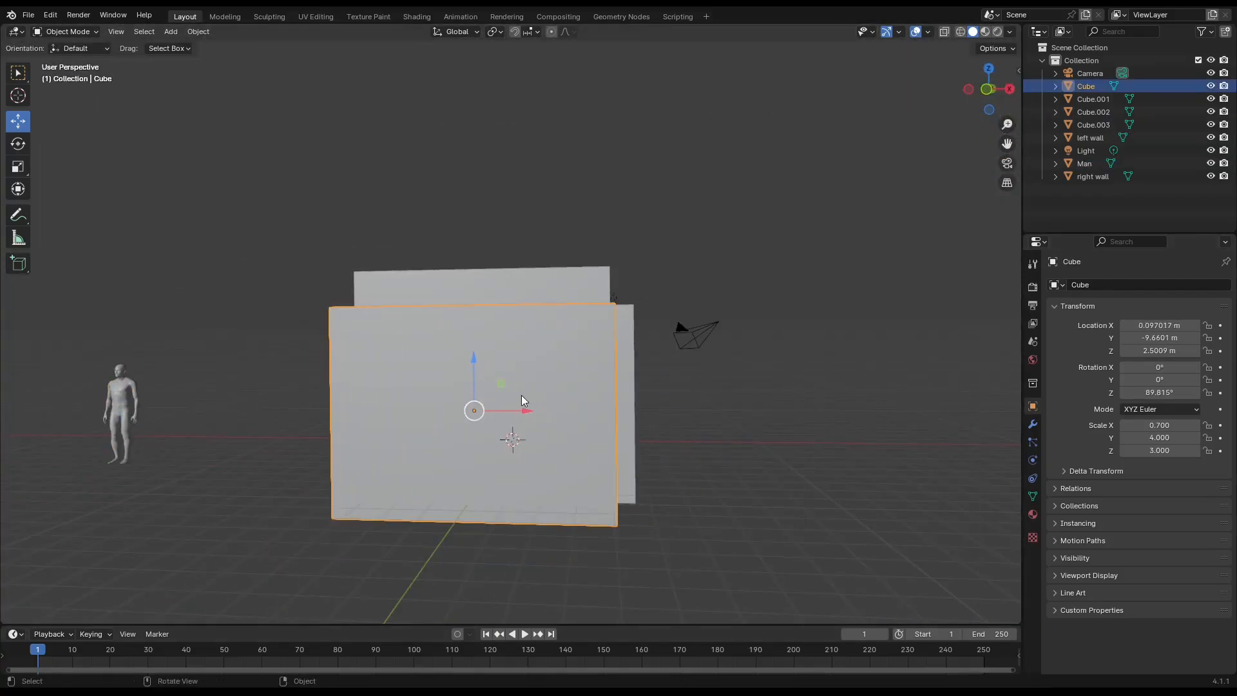
# Step: Try an edge operation on the front wall's mesh in Edit Mode
pyautogui.rightClick(451, 355)
pyautogui.press('Tab')
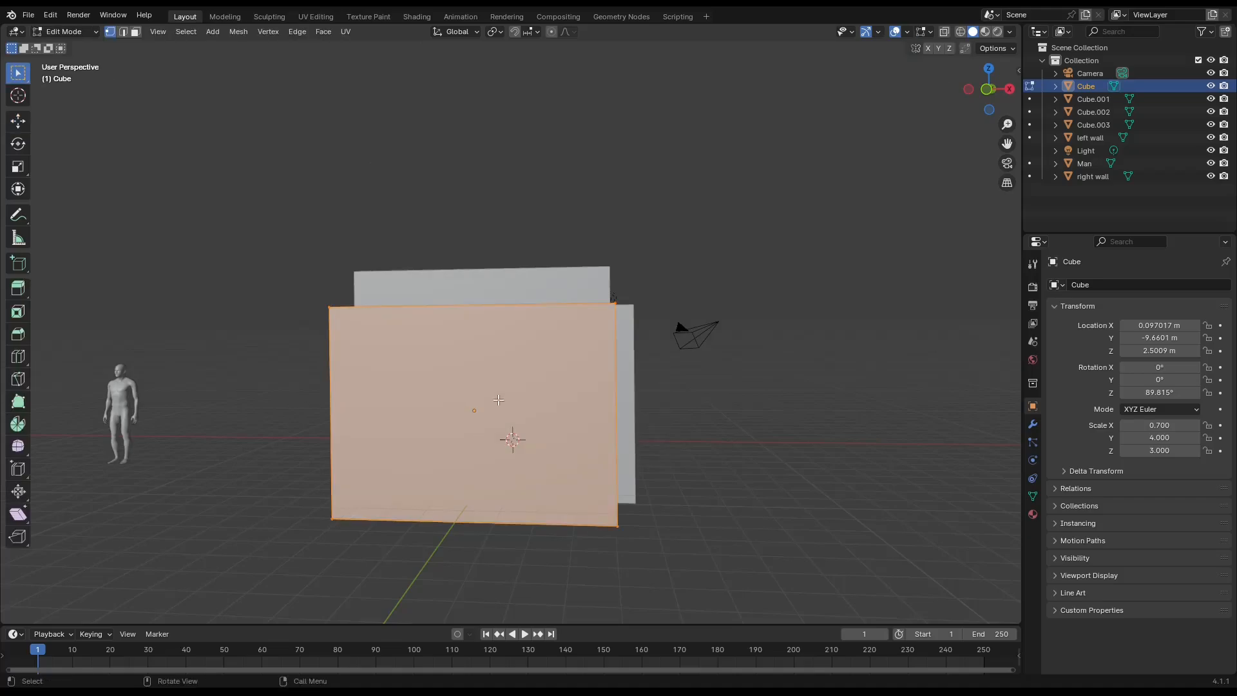
pyautogui.click(297, 31)
pyautogui.click(284, 104)
pyautogui.click(58, 614)
pyautogui.click(210, 525)
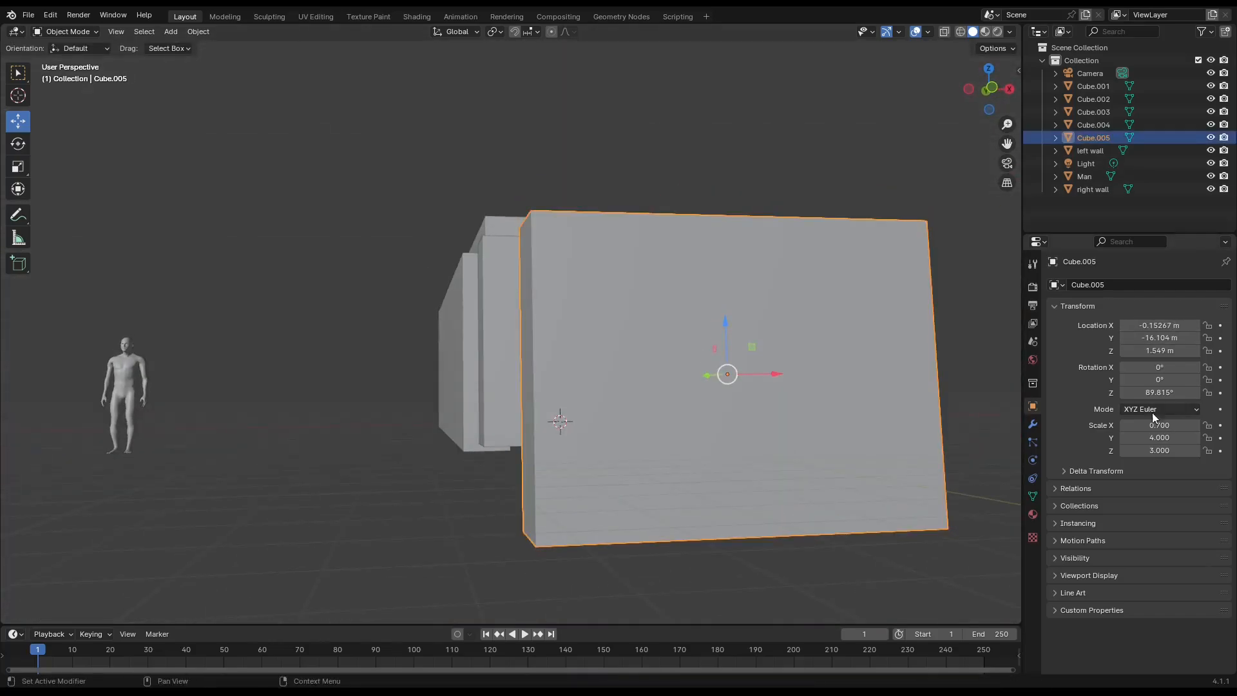
# Step: Scale the extra wall block to X 0.97, Y 1 and Z 2.01 as a doorway cutter and place it through the front wall
pyautogui.moveTo(1160, 438); pyautogui.dragTo(1122, 437)
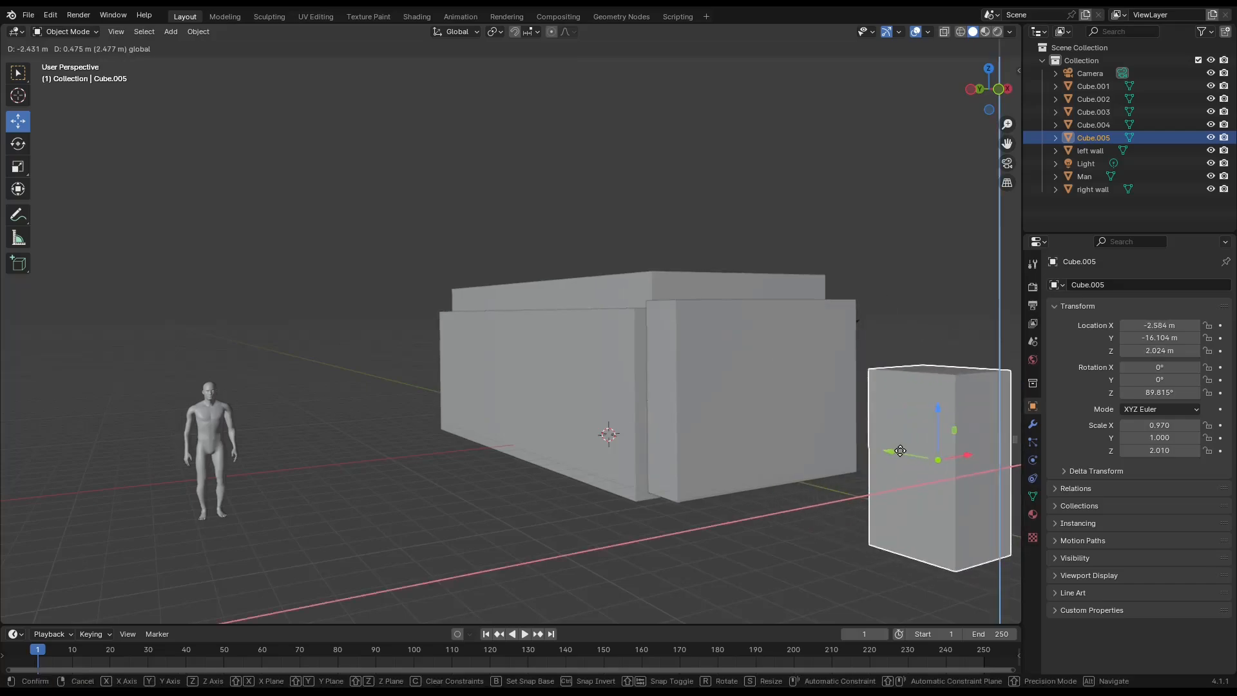
pyautogui.press('Delete')
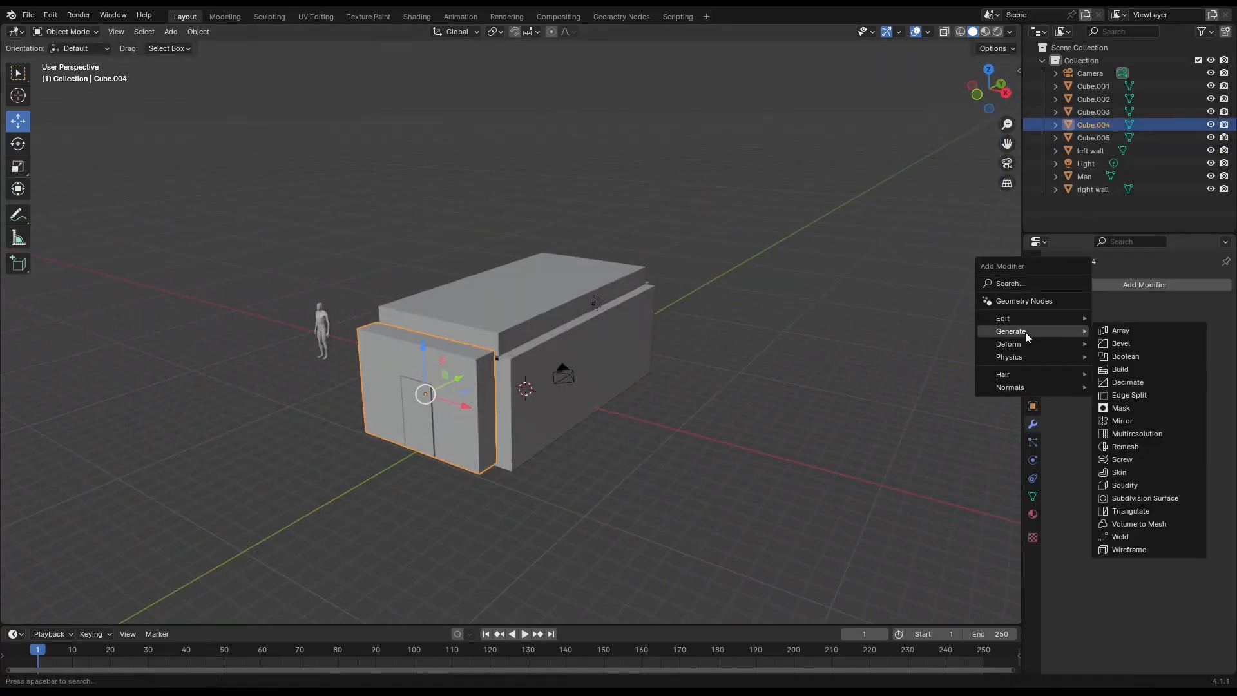
# Step: Cut the door opening in the front wall with a Boolean Difference modifier using the doorway block, and hide that block
pyautogui.click(1135, 348)
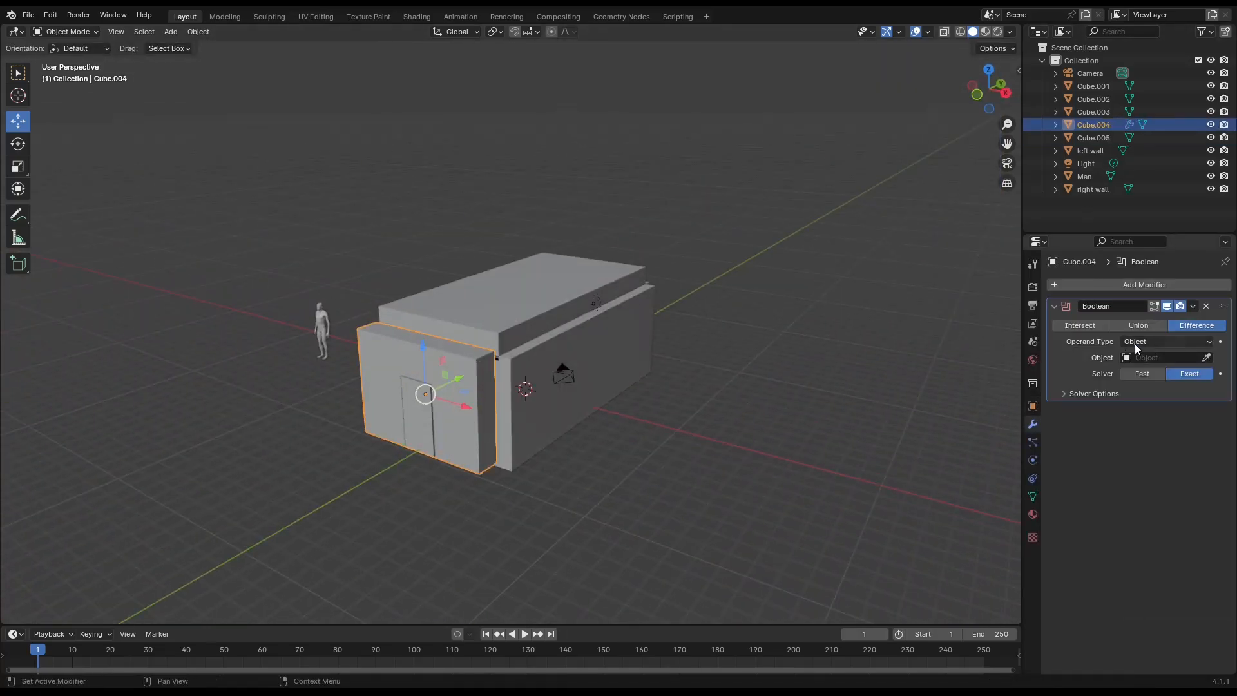
pyautogui.click(1206, 307)
pyautogui.click(1089, 285)
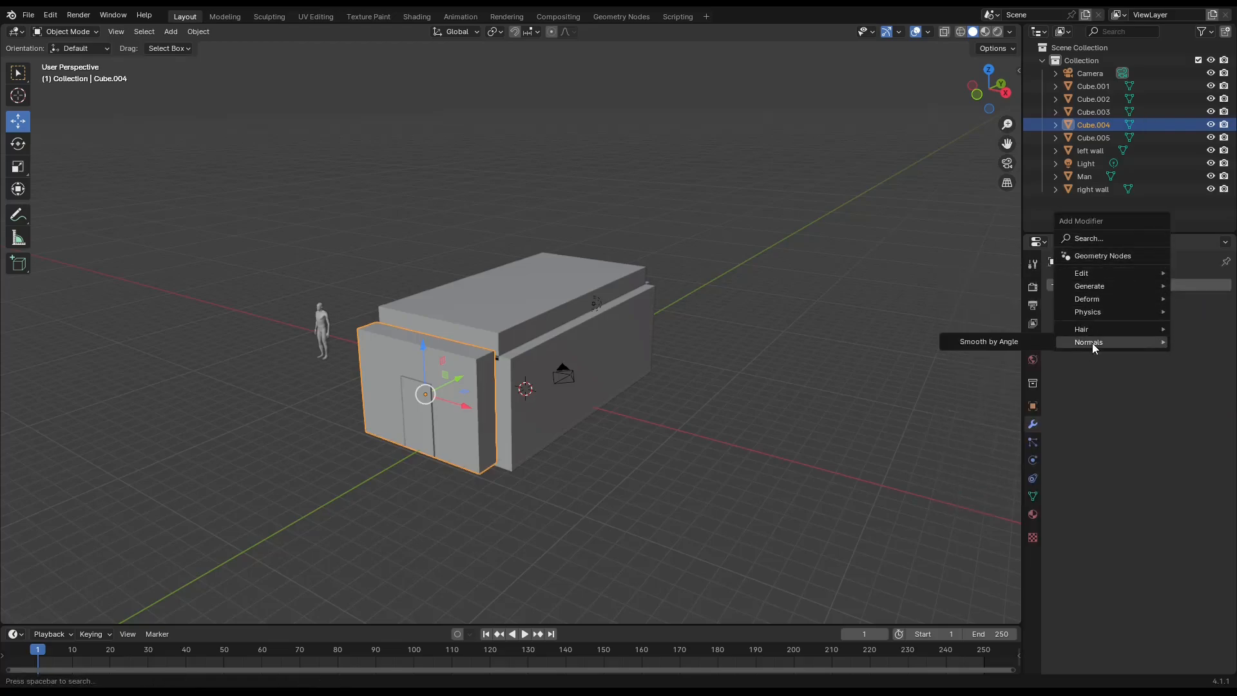
pyautogui.moveTo(1089, 286)
pyautogui.click(985, 312)
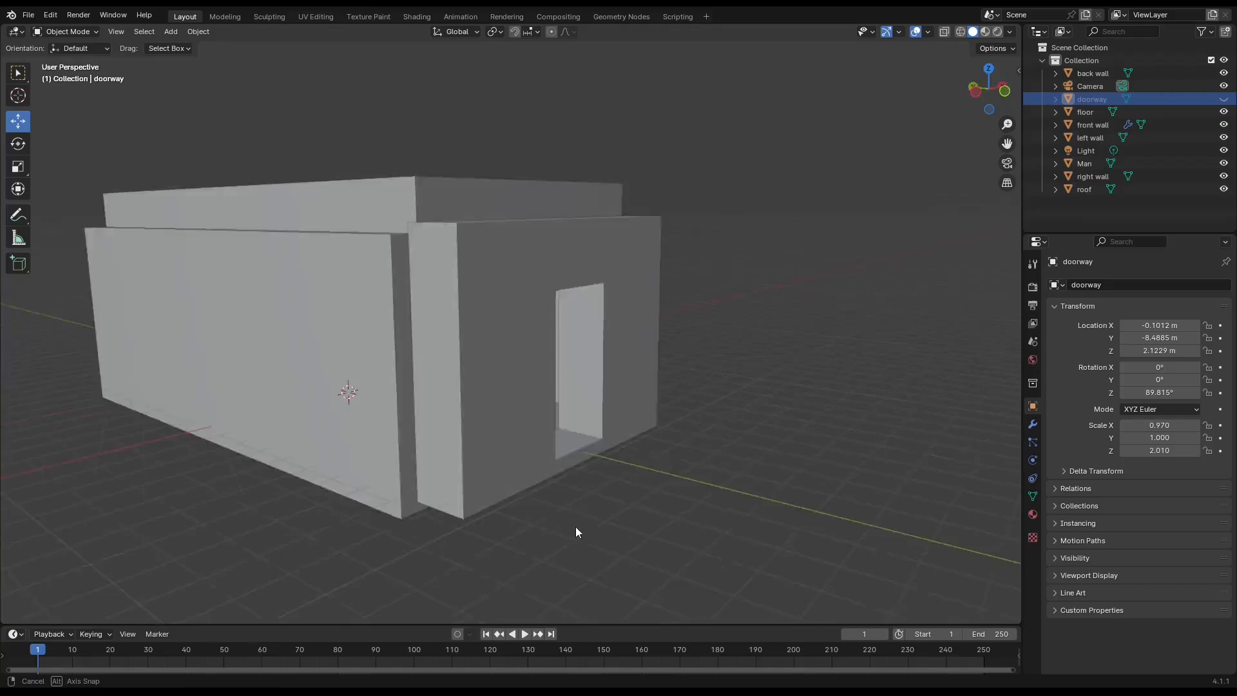
# Step: Add a cube for the door and place it outside the building near the front wall
pyautogui.moveTo(575, 527); pyautogui.dragTo(546, 540, button='middle')
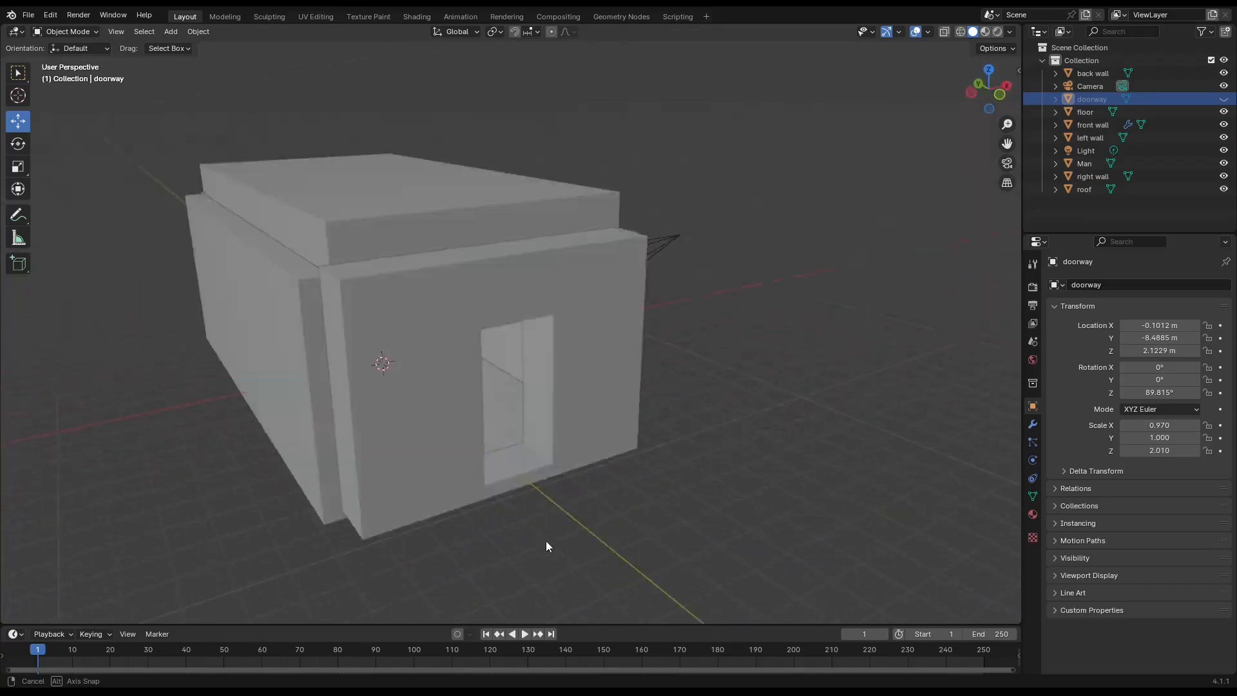
pyautogui.click(170, 31)
pyautogui.moveTo(194, 44)
pyautogui.click(299, 56)
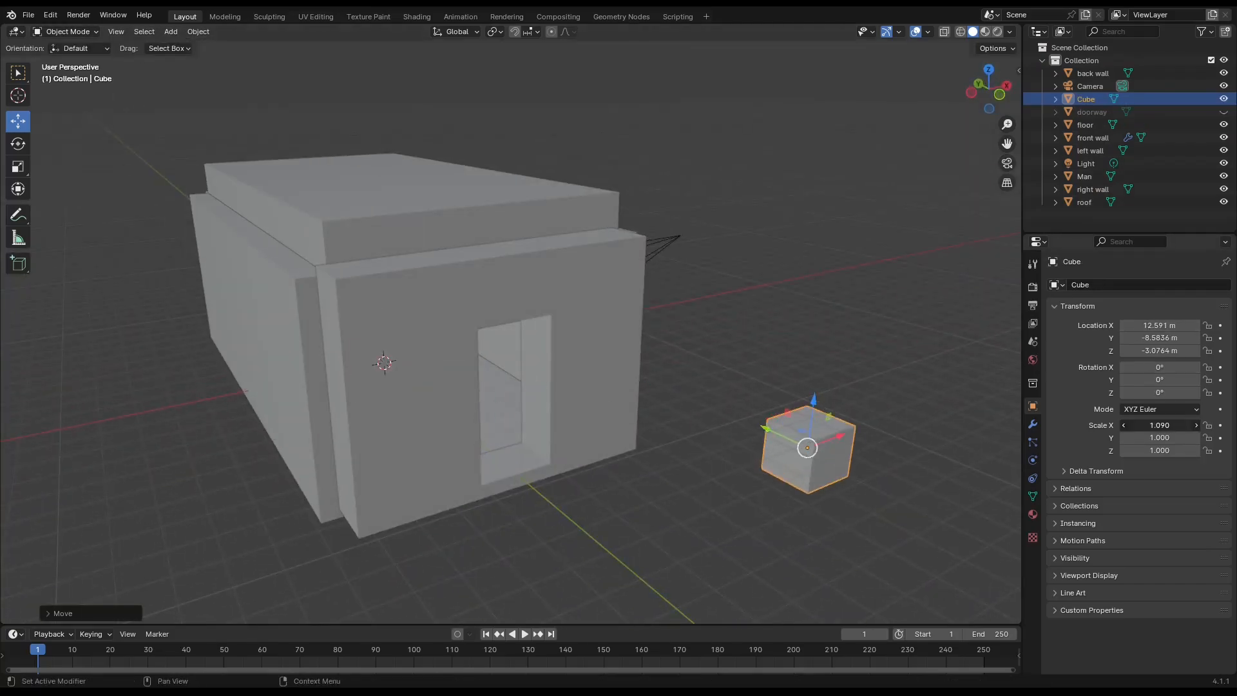
# Step: Shape the cube into a door slab scaled X 1.41, Y 0.19, Z 2.82 and move it in front of the doorway
pyautogui.moveTo(810, 451); pyautogui.dragTo(553, 515)
pyautogui.moveTo(553, 514); pyautogui.dragTo(708, 483, button='middle')
pyautogui.moveTo(651, 337); pyautogui.dragTo(915, 527)
pyautogui.moveTo(915, 528); pyautogui.dragTo(735, 535, button='middle')
pyautogui.moveTo(953, 517); pyautogui.dragTo(461, 494)
pyautogui.moveTo(180, 511); pyautogui.dragTo(258, 503, button='middle')
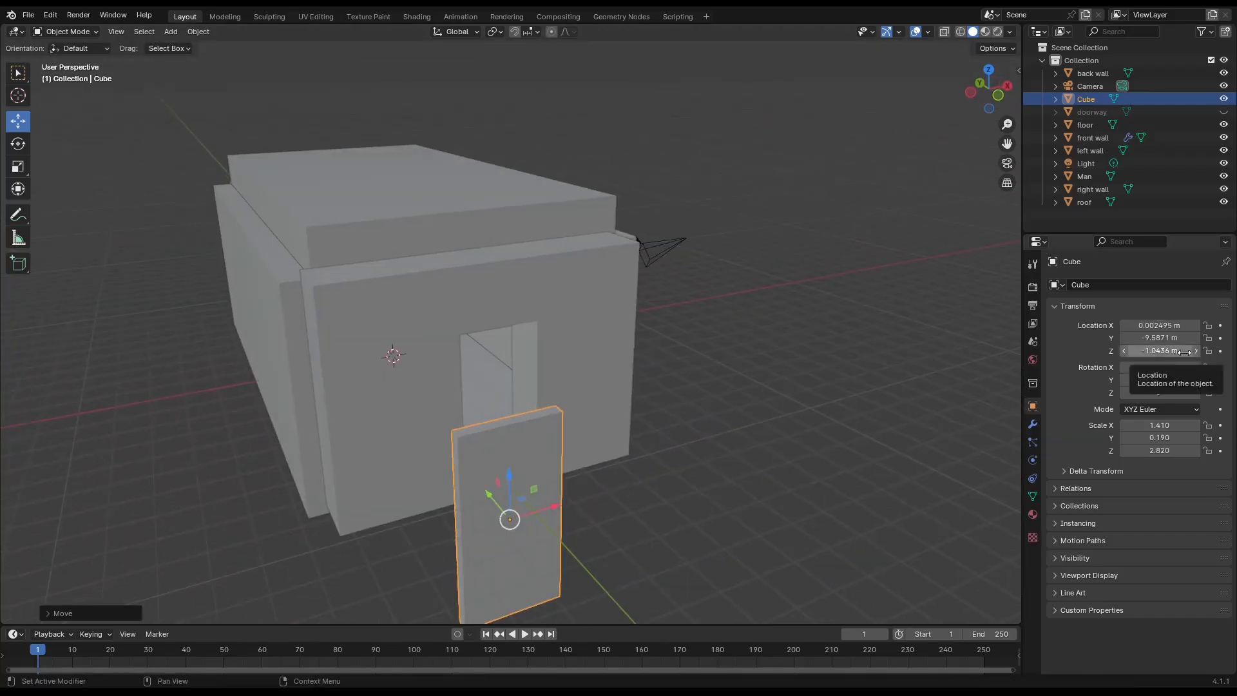
# Step: Raise the door slab to about Z 2.34 m and move it toward the front wall to about Y -8.96 m
pyautogui.moveTo(1159, 351); pyautogui.dragTo(1231, 351)
pyautogui.moveTo(419, 589)
pyautogui.mouseDown(button='middle')
pyautogui.moveTo(509, 573)
pyautogui.moveTo(416, 600)
pyautogui.mouseUp(button='middle')
pyautogui.moveTo(1160, 337); pyautogui.dragTo(1212, 337)
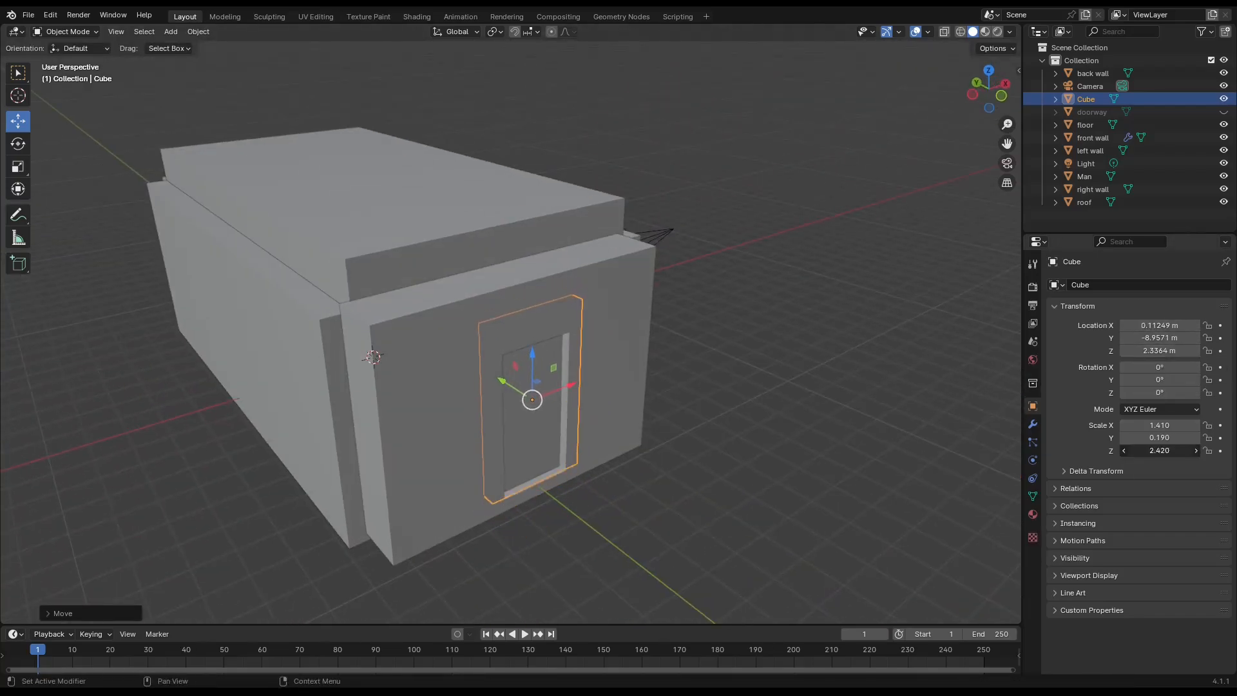
# Step: Reduce the door slab's height, width and thickness through its Z, X and Y scale to fit the doorway
pyautogui.moveTo(1159, 450); pyautogui.dragTo(1133, 450)
pyautogui.moveTo(728, 522); pyautogui.dragTo(664, 496, button='middle')
pyautogui.moveTo(1160, 425); pyautogui.dragTo(1145, 426)
pyautogui.moveTo(458, 509); pyautogui.dragTo(615, 502, button='middle')
pyautogui.moveTo(1160, 438); pyautogui.dragTo(1139, 437)
# Step: Fine-tune the door slab's Y location so it sits within the doorway opening
pyautogui.moveTo(1160, 338); pyautogui.dragTo(1169, 338)
pyautogui.moveTo(798, 487); pyautogui.dragTo(651, 495, button='middle')
pyautogui.moveTo(1165, 339); pyautogui.dragTo(1143, 326)
pyautogui.moveTo(406, 522); pyautogui.dragTo(361, 559, button='middle')
pyautogui.scroll(4, 701, 514)
pyautogui.scroll(-3, 764, 515)
# Step: Create a new material on the front wall
pyautogui.click(303, 464)
pyautogui.click(1033, 514)
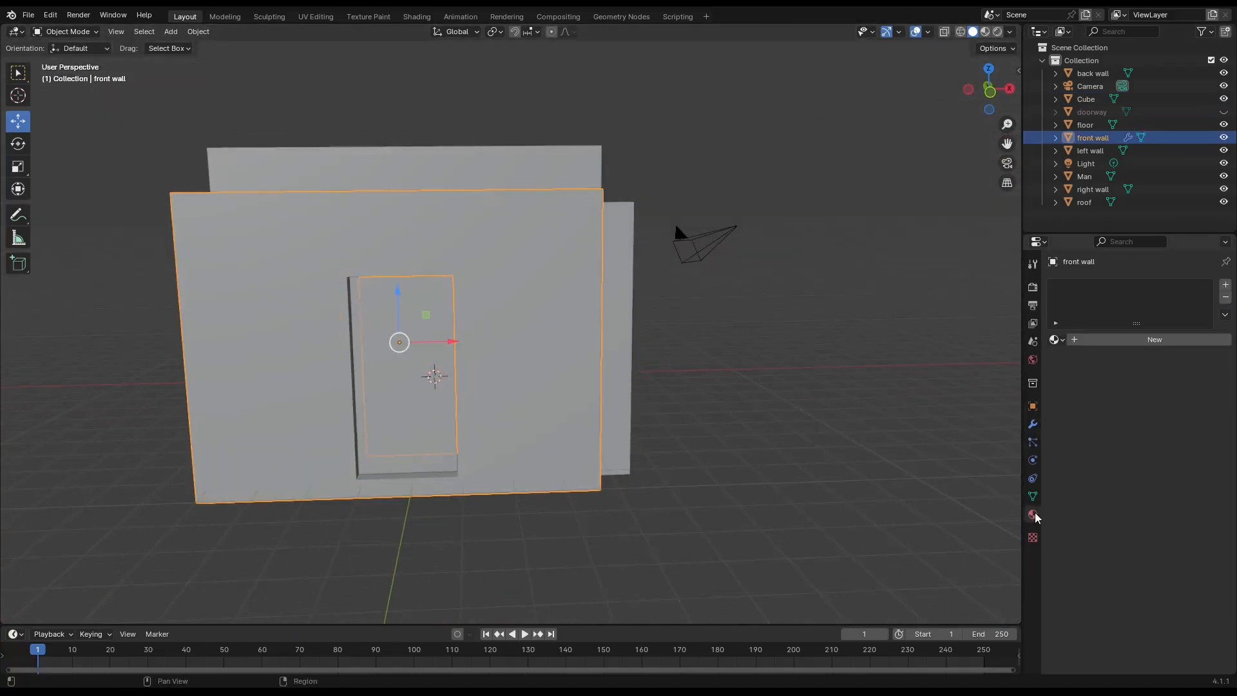
pyautogui.scroll(-5, 1187, 361)
pyautogui.scroll(5, 1187, 361)
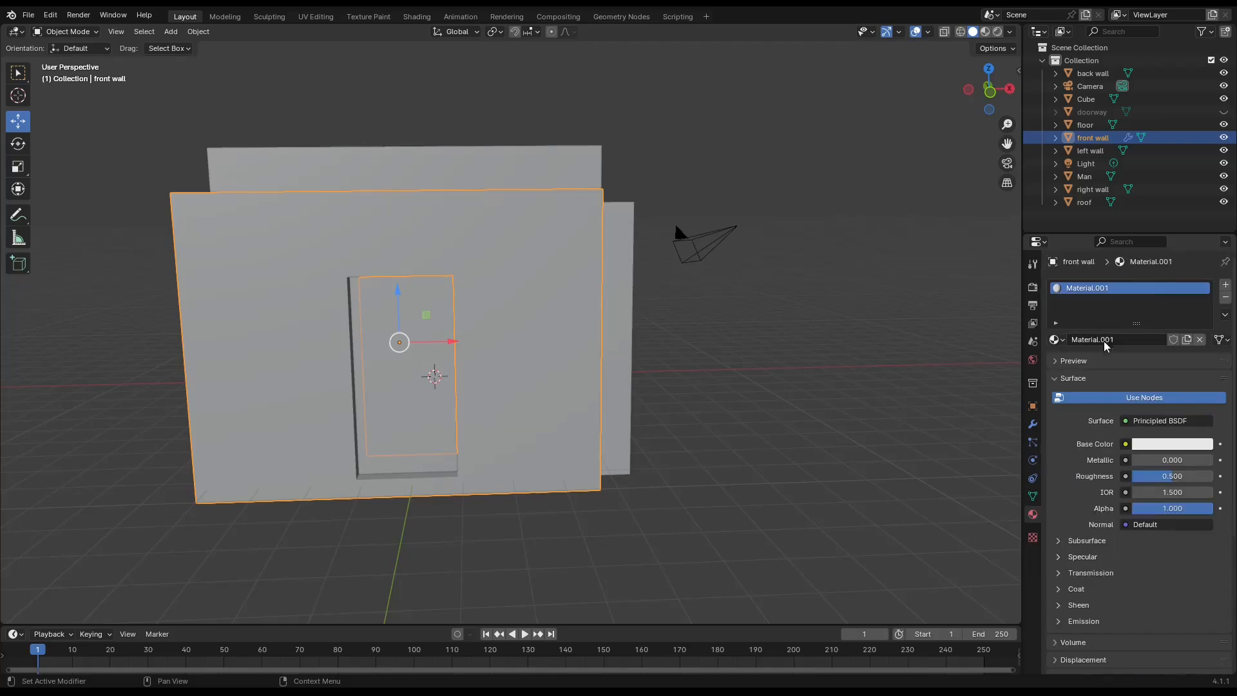
# Step: Try the front wall's material with Use Nodes turned off
pyautogui.click(1125, 444)
pyautogui.click(1059, 399)
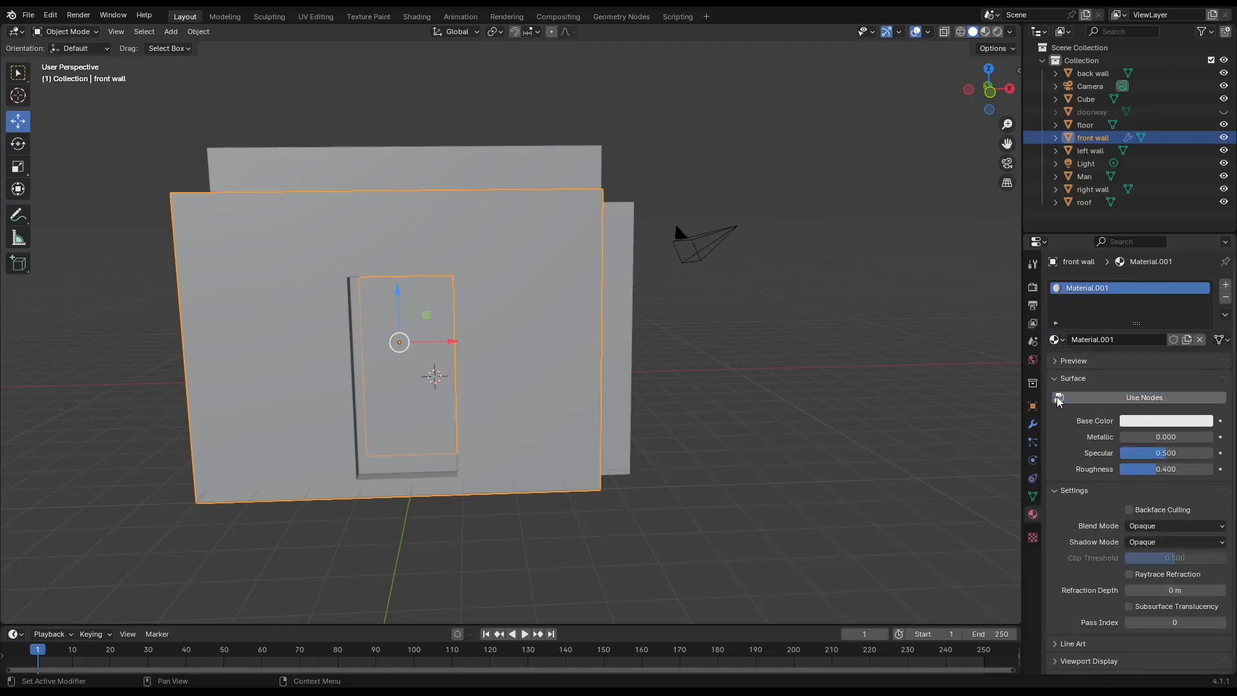
pyautogui.click(1101, 402)
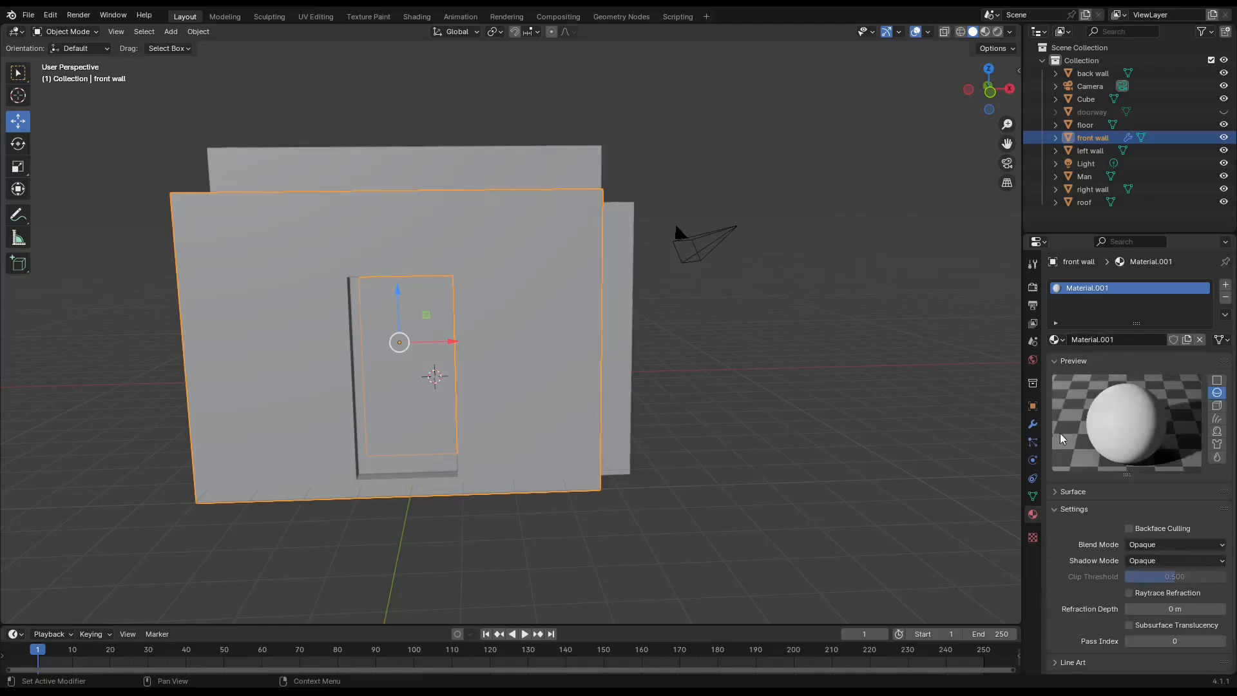
# Step: Try a PlasterPlain image texture as the front wall material's base color and unlink the image
pyautogui.click(1172, 558)
pyautogui.click(1125, 558)
pyautogui.click(837, 445)
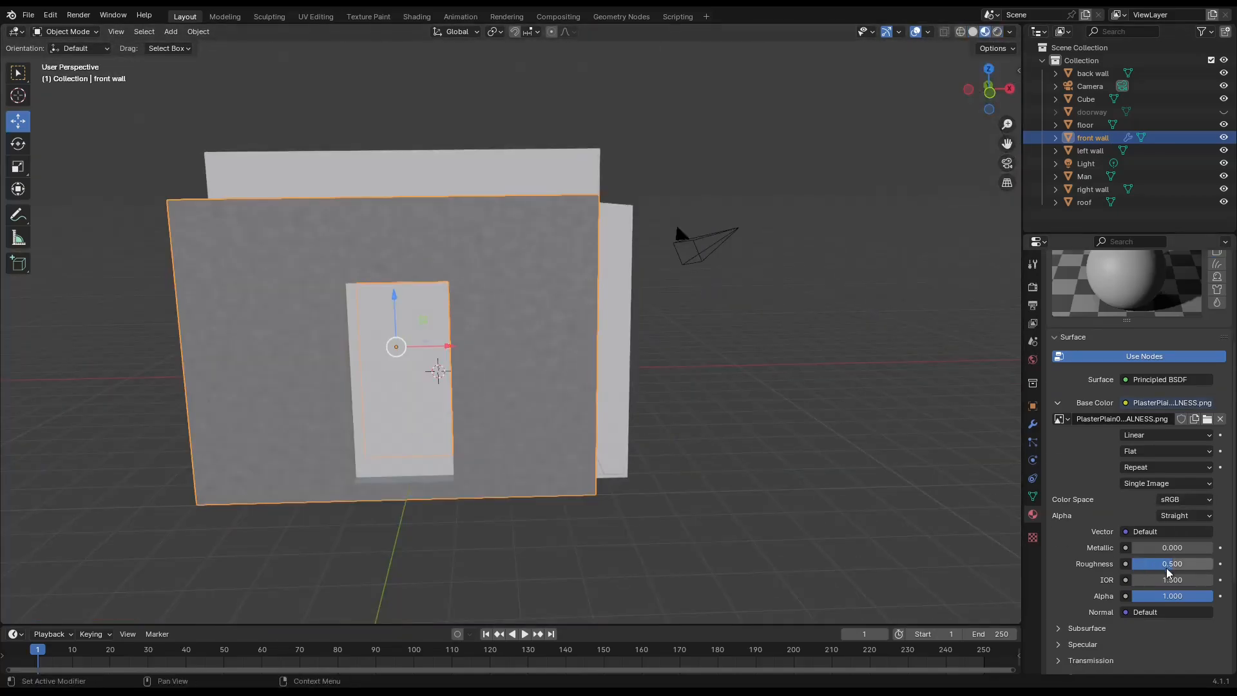
pyautogui.click(1220, 419)
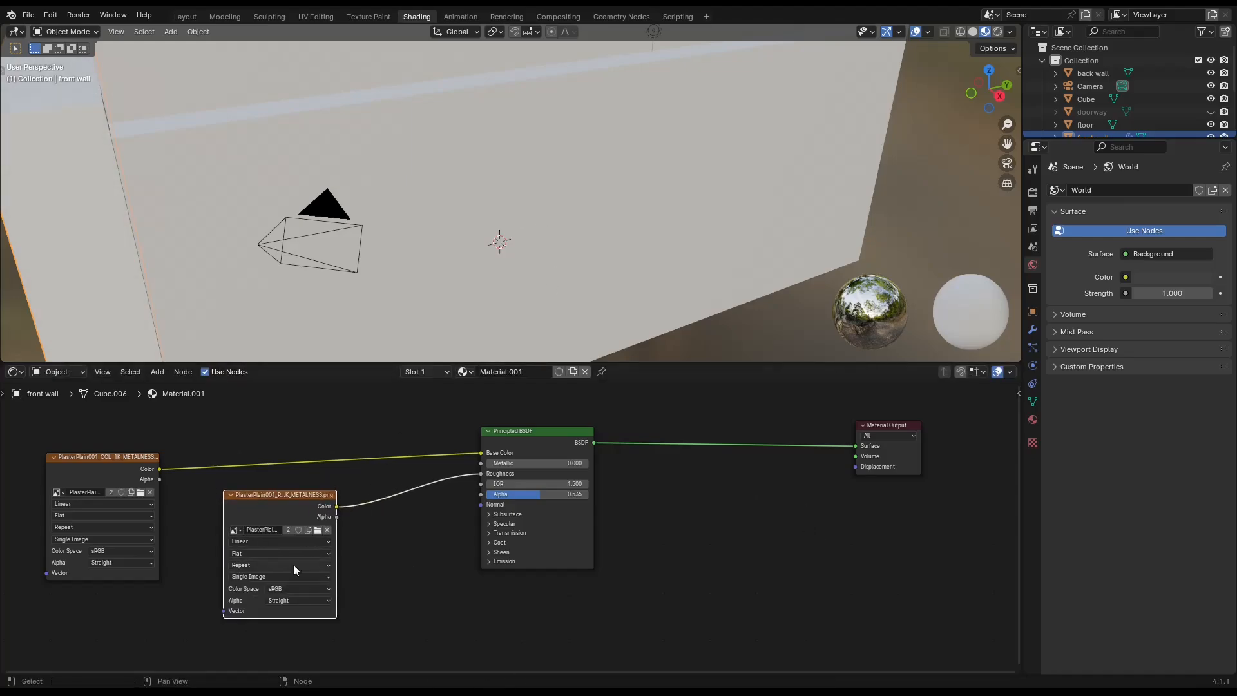
# Step: Set the plaster roughness texture's color space to Non-Color in the front wall's material
pyautogui.click(299, 589)
pyautogui.click(381, 516)
pyautogui.moveTo(489, 213); pyautogui.dragTo(575, 274, button='middle')
pyautogui.scroll(-4, 615, 222)
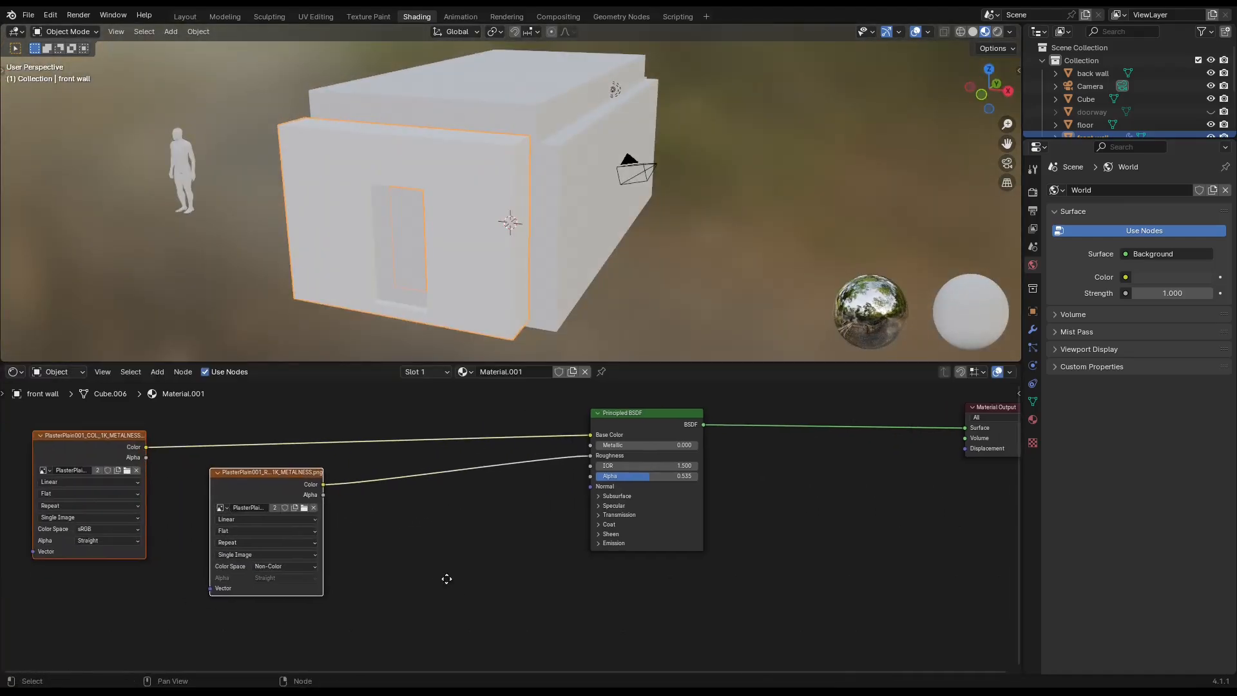
# Step: Add an Image Texture node with the PlasterPlain001_NRM image set to Non-Color and wire it to feed the Principled BSDF's Normal input
pyautogui.hotkey('shift', 'a')
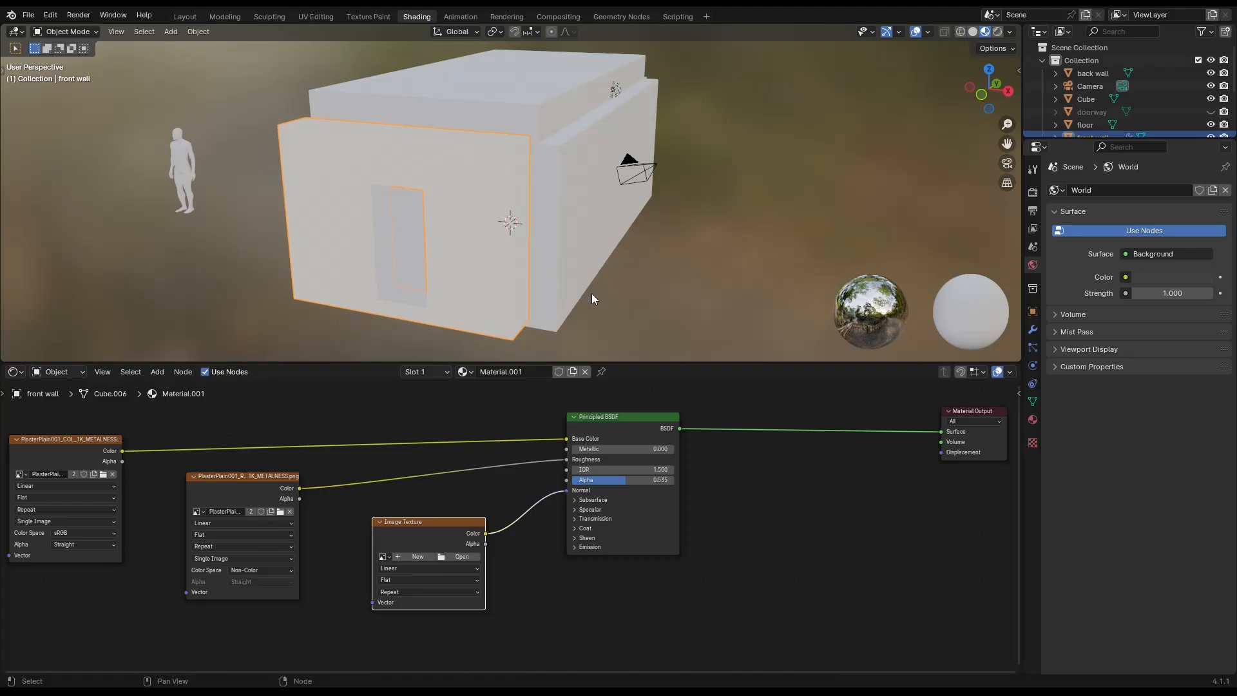
pyautogui.press('g')
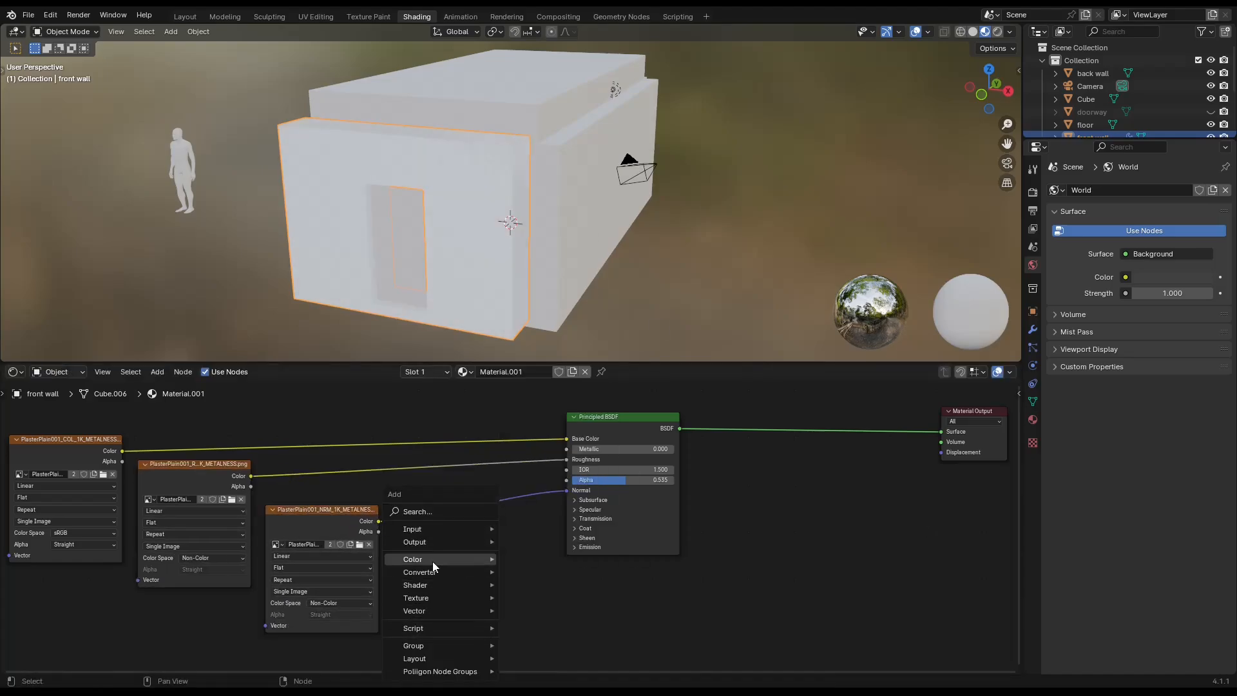
pyautogui.click(541, 618)
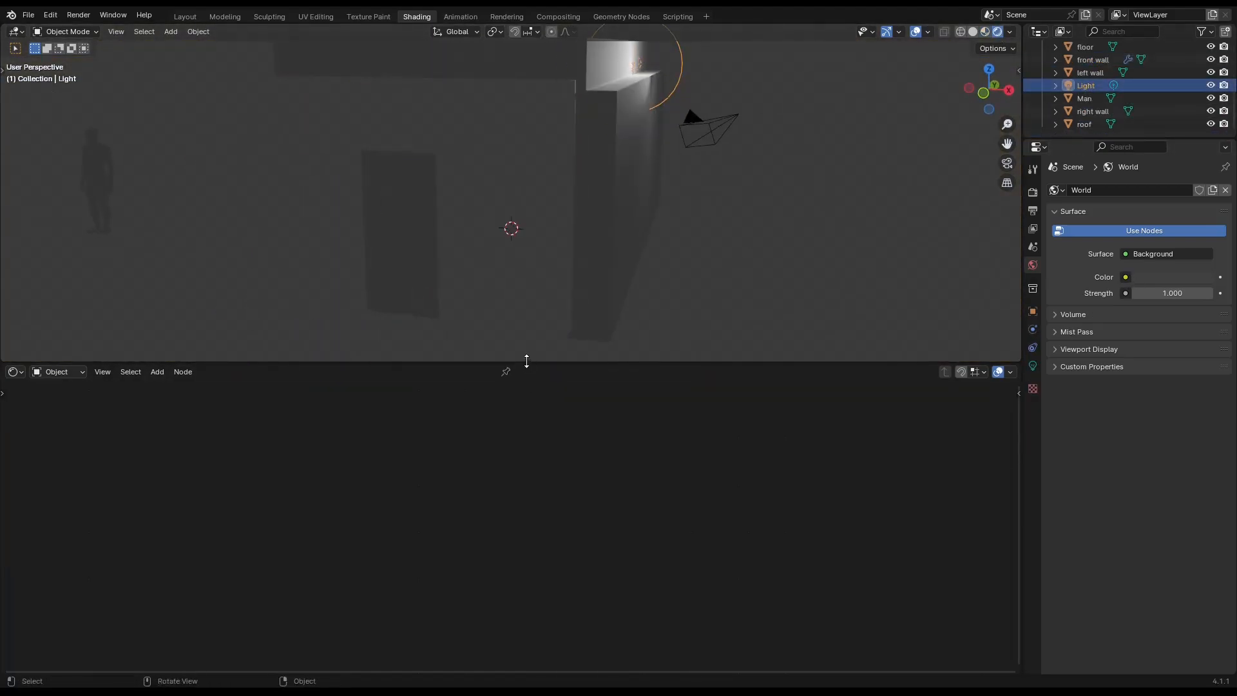
# Step: Enlarge the 3D viewport over the node editor and select the roof
pyautogui.moveTo(526, 361); pyautogui.dragTo(526, 558)
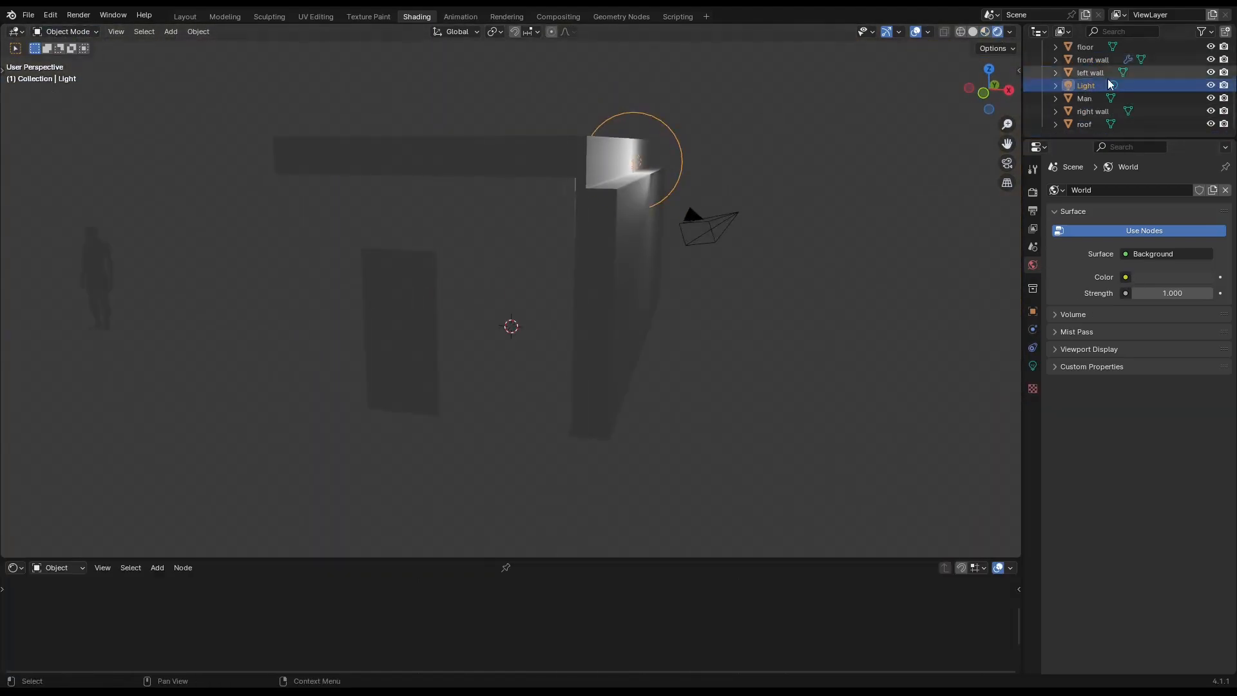
pyautogui.rightClick(554, 129)
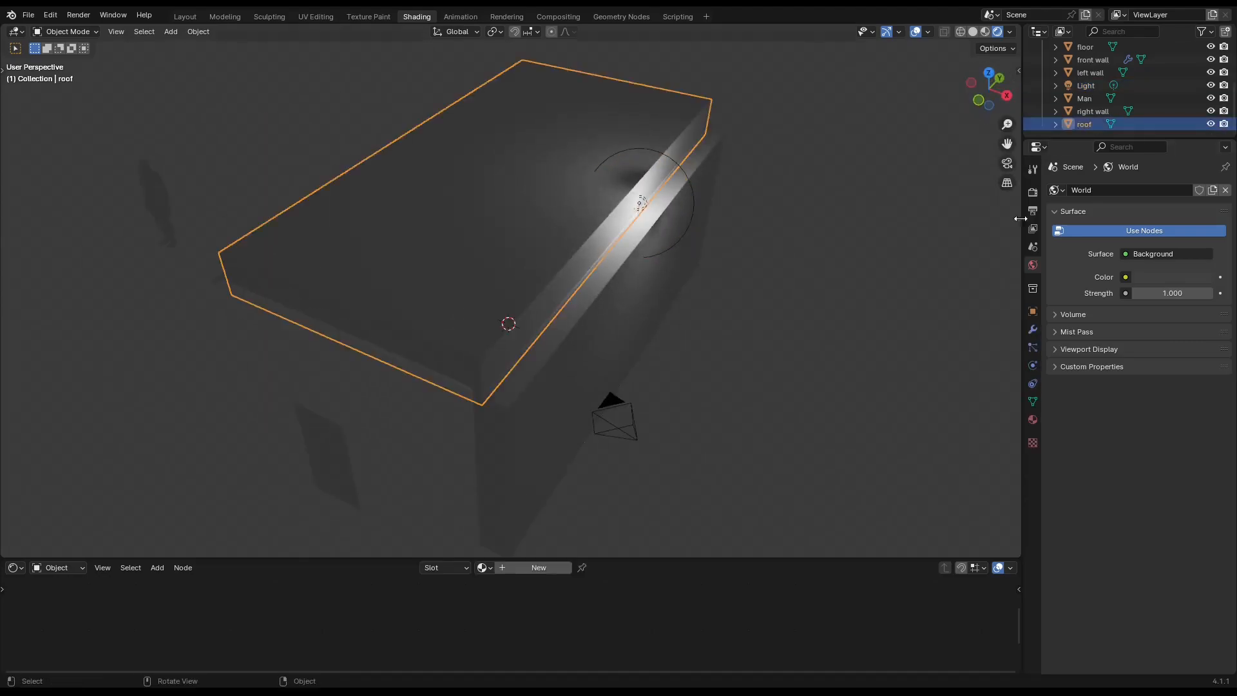
# Step: Give the left wall a new material and paste the copied plaster texture nodes into it
pyautogui.click(640, 202)
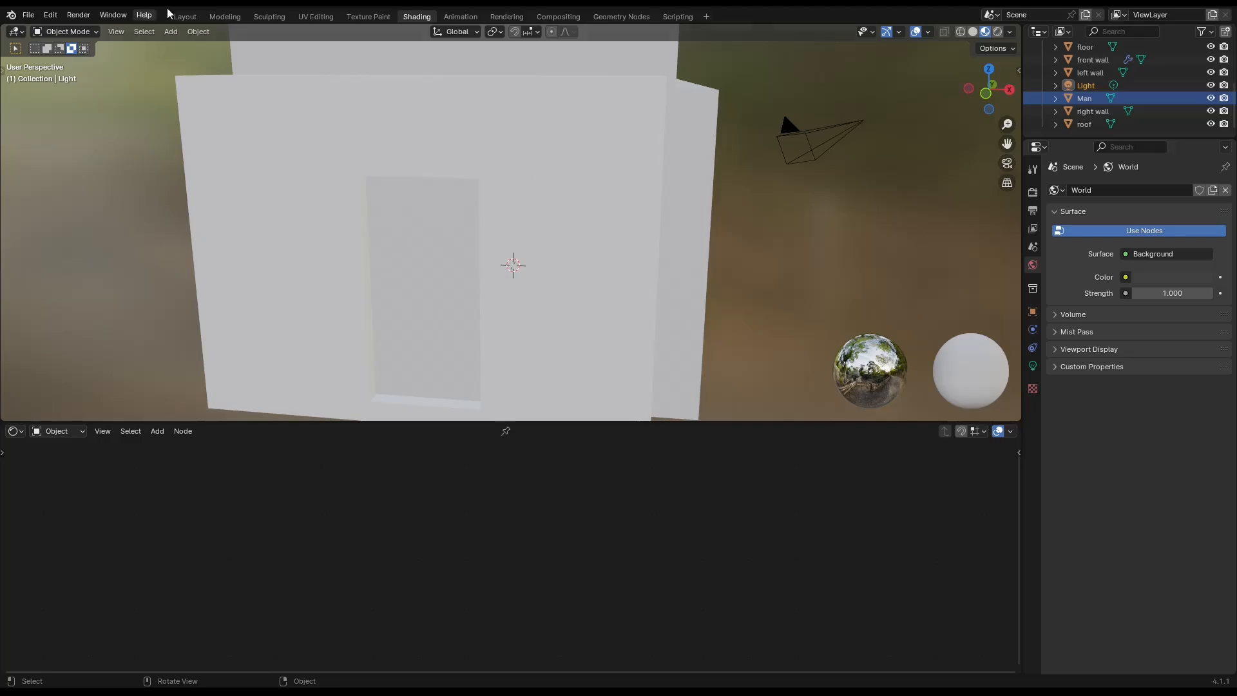
pyautogui.click(1093, 111)
pyautogui.moveTo(843, 625); pyautogui.dragTo(841, 622)
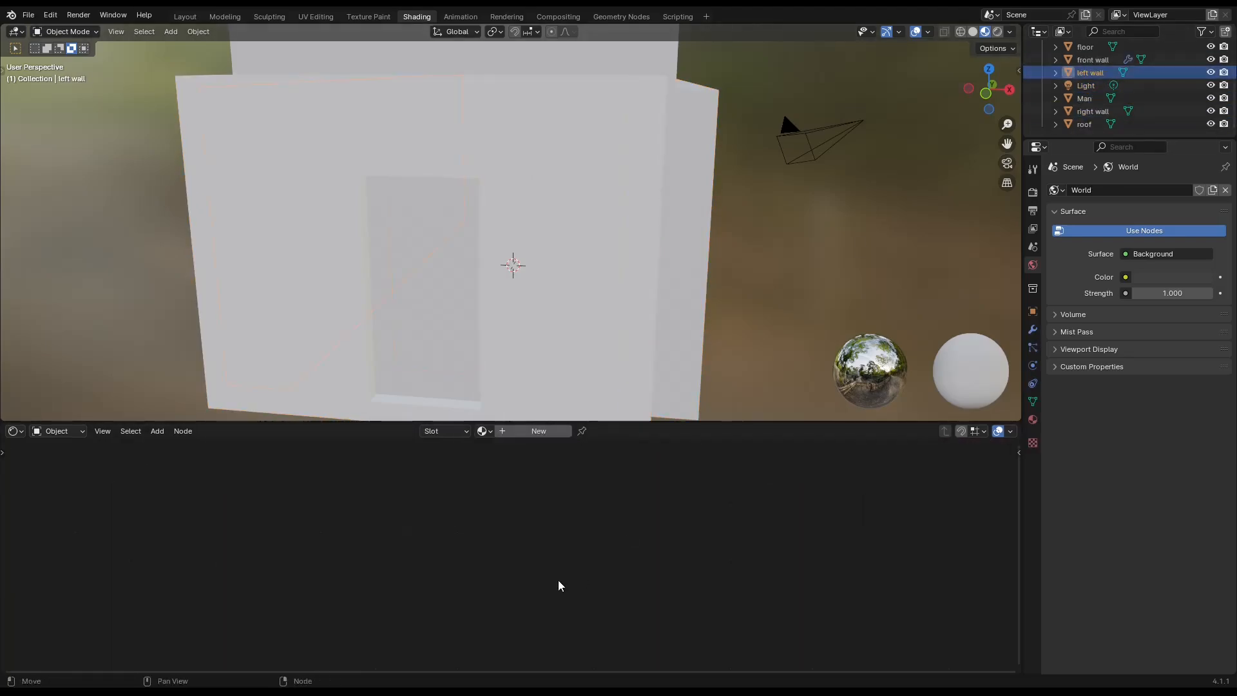
pyautogui.click(1090, 72)
pyautogui.rightClick(378, 536)
pyautogui.click(1033, 420)
pyautogui.click(1075, 248)
pyautogui.hotkey('ctrl', 'v')
pyautogui.click(782, 511)
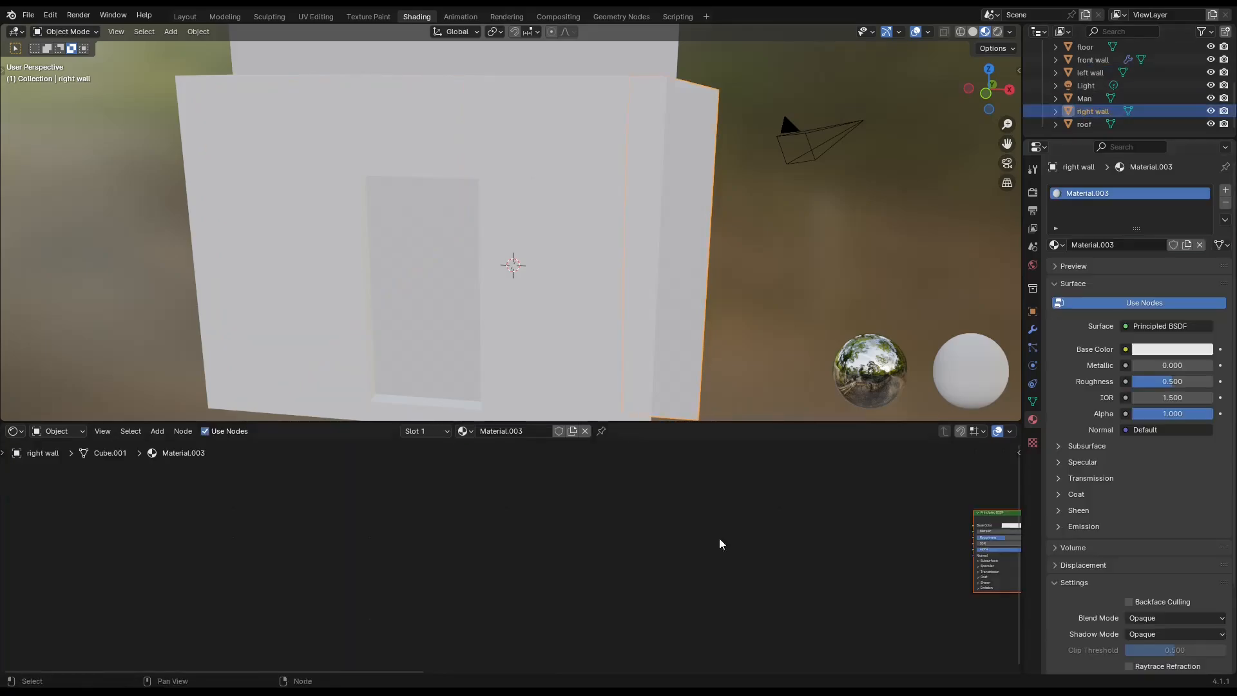
# Step: Paste the plaster texture nodes into the right wall's material and delete its default shader and output nodes
pyautogui.hotkey('ctrl', 'v')
pyautogui.moveTo(849, 499); pyautogui.dragTo(547, 477, button='middle')
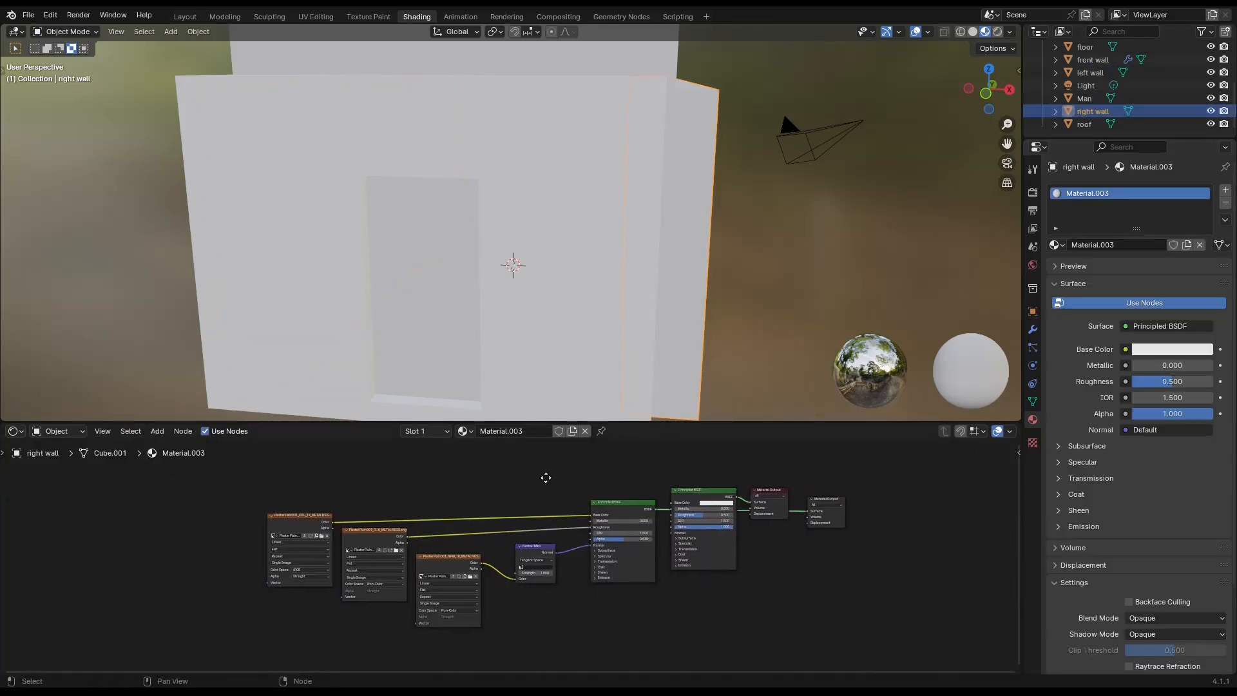
pyautogui.moveTo(662, 461); pyautogui.dragTo(788, 575)
pyautogui.press('x')
pyautogui.click(827, 502)
# Step: Give the back wall a new material, paste in the plaster texture nodes and delete the default nodes
pyautogui.moveTo(709, 258)
pyautogui.mouseDown(button='middle')
pyautogui.moveTo(619, 252)
pyautogui.moveTo(309, 280)
pyautogui.mouseUp(button='middle')
pyautogui.click(997, 31)
pyautogui.scroll(-5, 310, 281)
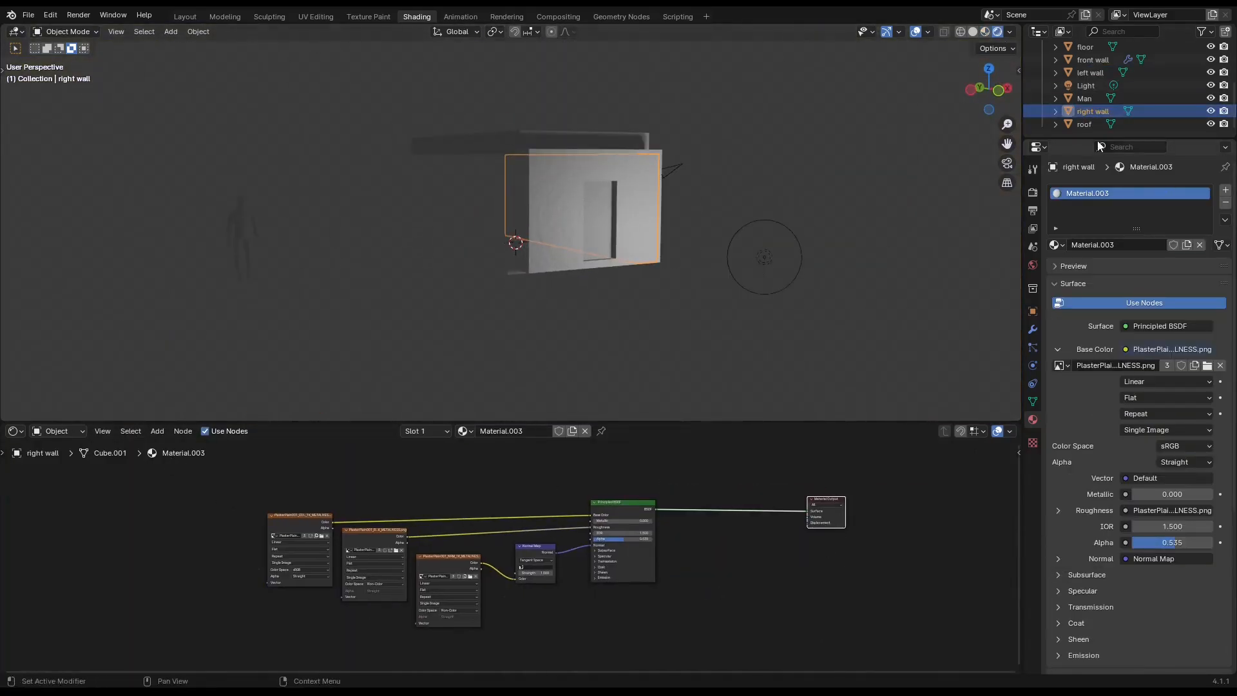
pyautogui.click(1096, 49)
pyautogui.click(1140, 245)
pyautogui.hotkey('ctrl', 'v')
pyautogui.moveTo(663, 559); pyautogui.dragTo(786, 477)
pyautogui.press('x')
# Step: Create a new material for the floor and use the RammedEarth006_COL image texture as its base color
pyautogui.click(1086, 98)
pyautogui.click(1139, 245)
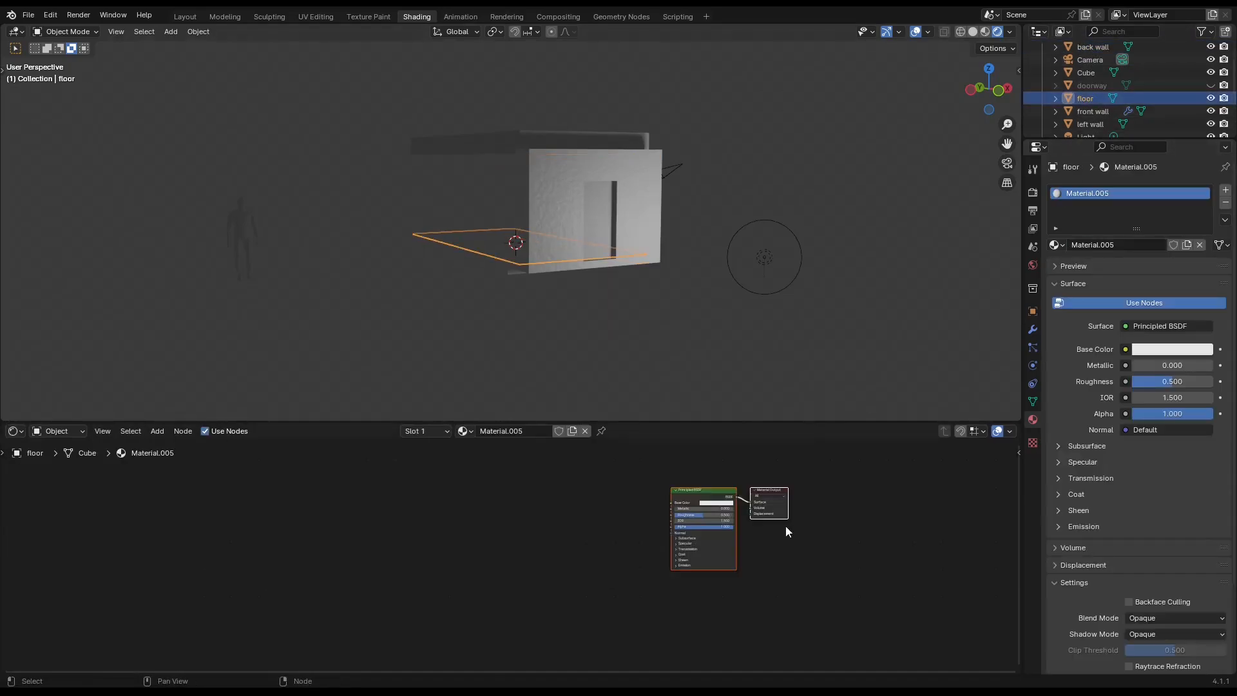
pyautogui.click(1126, 349)
pyautogui.click(831, 435)
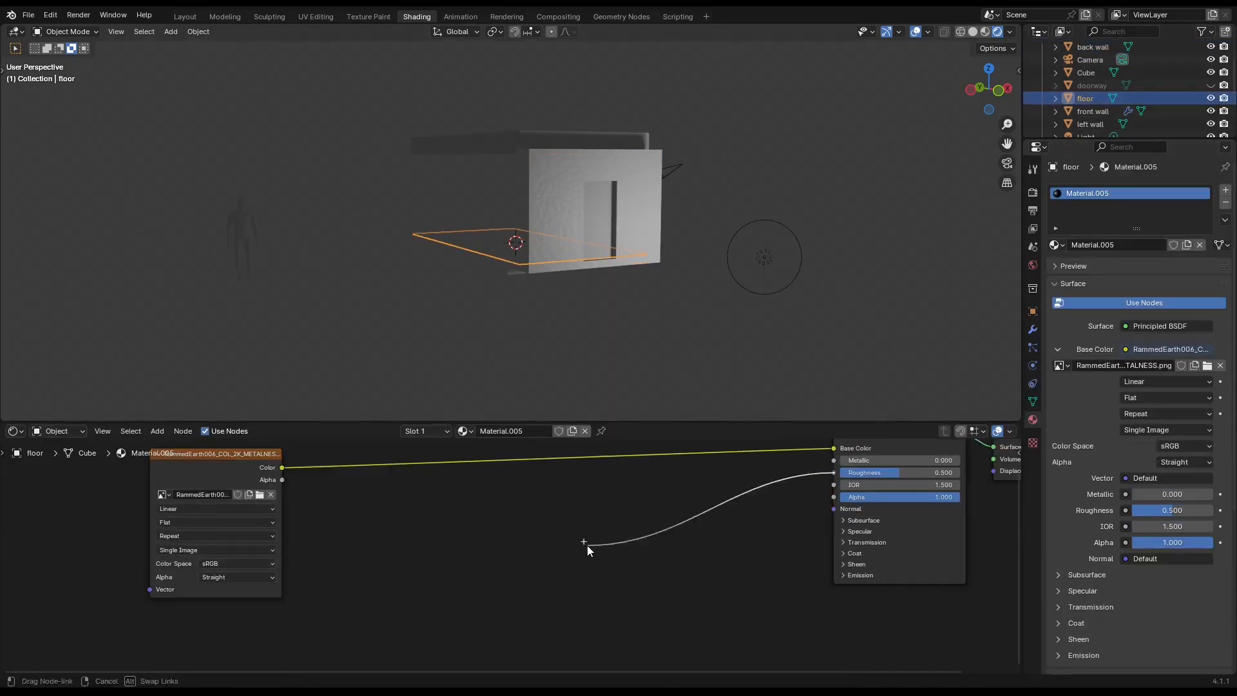
# Step: Feed the floor material's Roughness from an Image Texture node with the RammedEarth006 roughness image set to Non-Color
pyautogui.moveTo(587, 545); pyautogui.dragTo(586, 545)
pyautogui.click(570, 393)
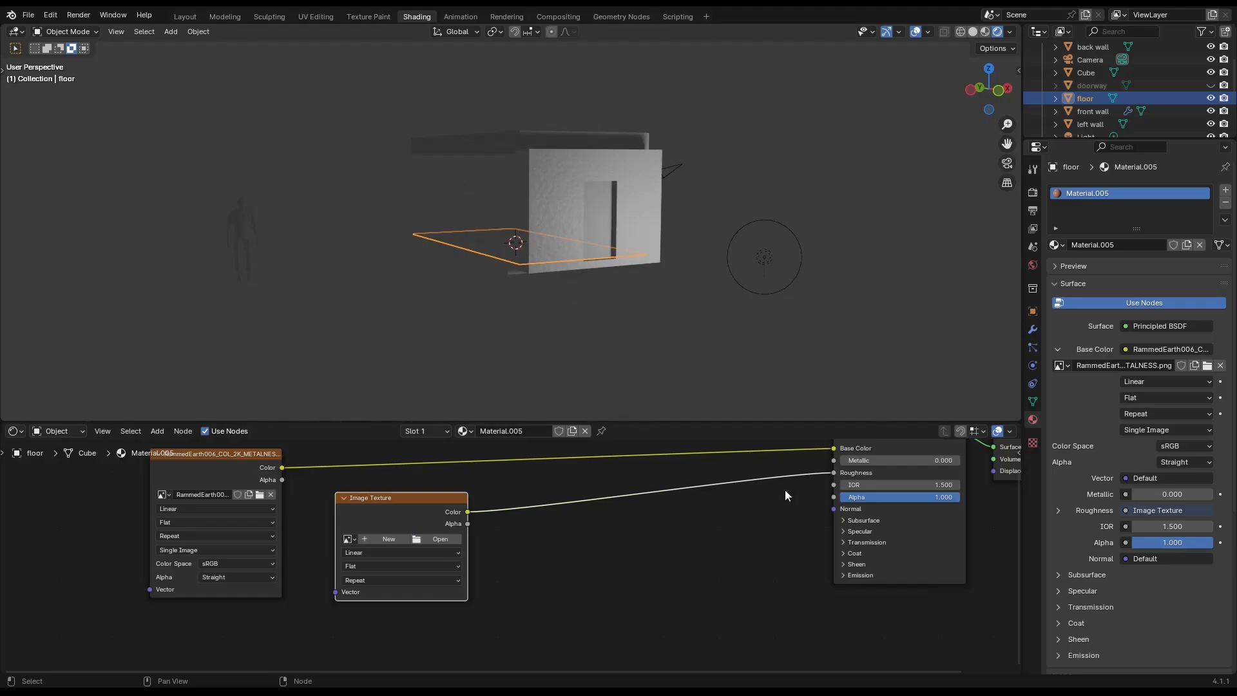
pyautogui.click(497, 557)
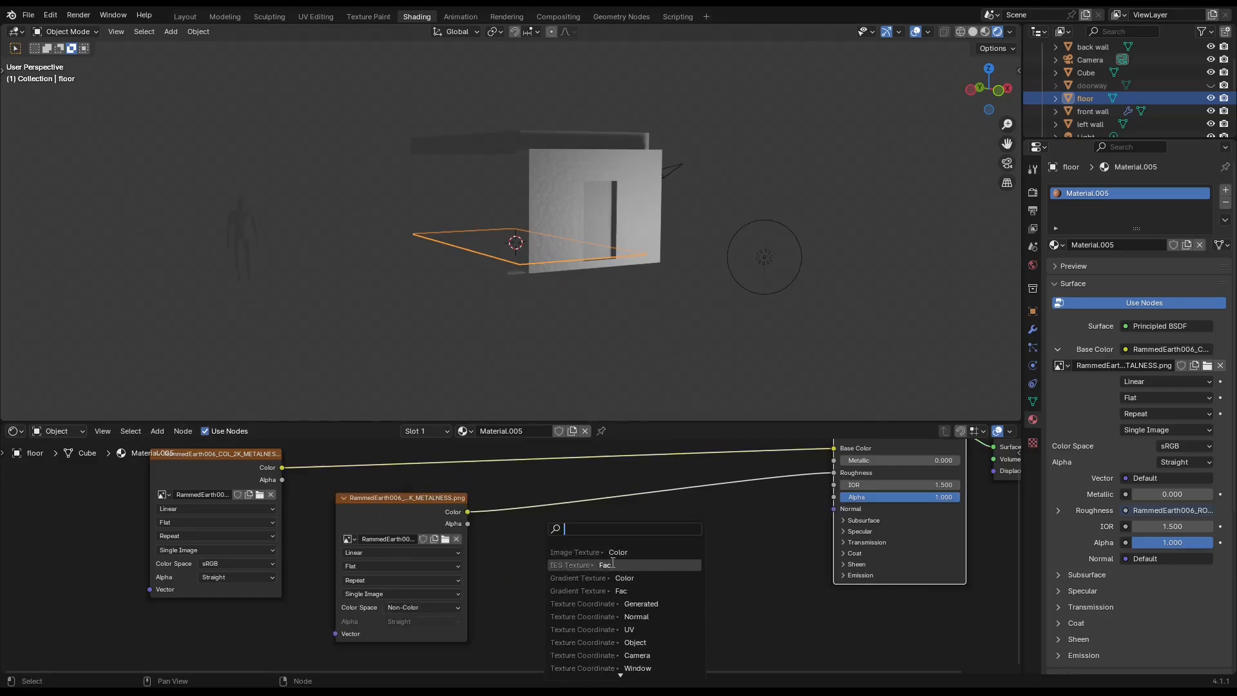
# Step: Add the RammedEarth006_NRM image texture as Non-Color and wire it through a Normal Map node into the floor shader's Normal input
pyautogui.hotkey('shift', 'a')
pyautogui.moveTo(720, 616)
pyautogui.click(796, 560)
pyautogui.click(715, 501)
pyautogui.moveTo(833, 509); pyautogui.dragTo(623, 574)
pyautogui.click(521, 563)
pyautogui.click(533, 527)
pyautogui.scroll(-3, 794, 555)
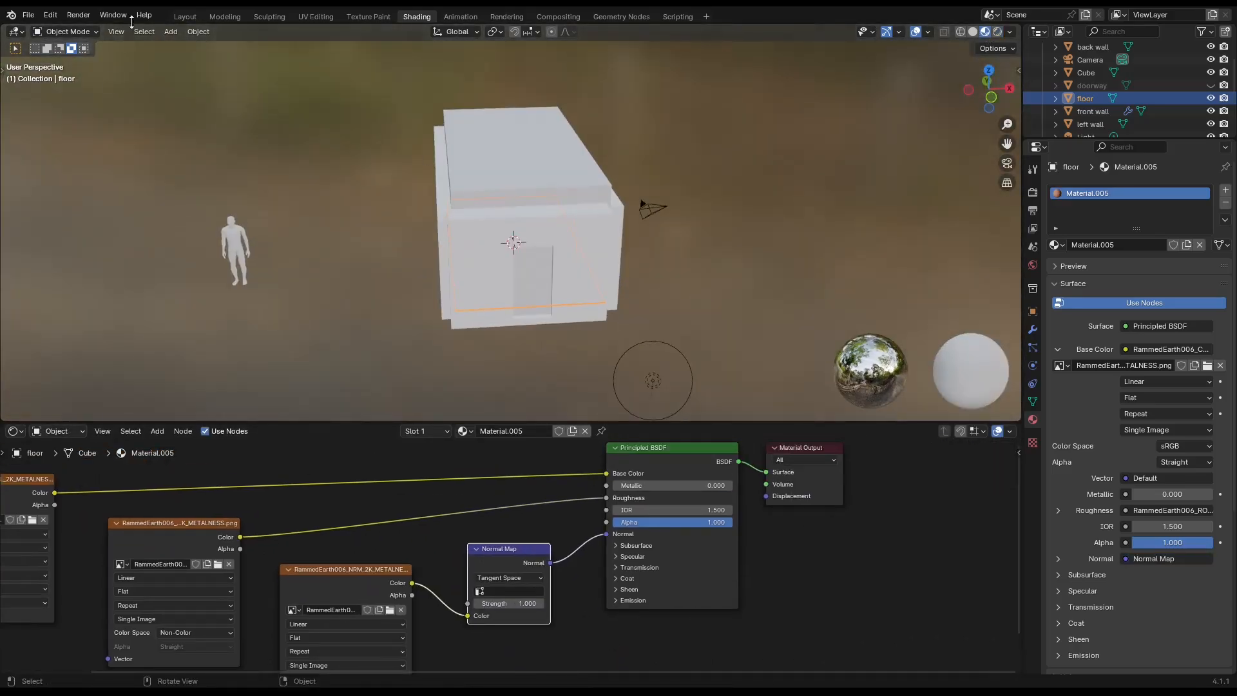
# Step: Add a cube mesh in the Layout workspace and raise it so that it intersects the middle of the roof
pyautogui.click(185, 16)
pyautogui.click(171, 31)
pyautogui.moveTo(177, 41)
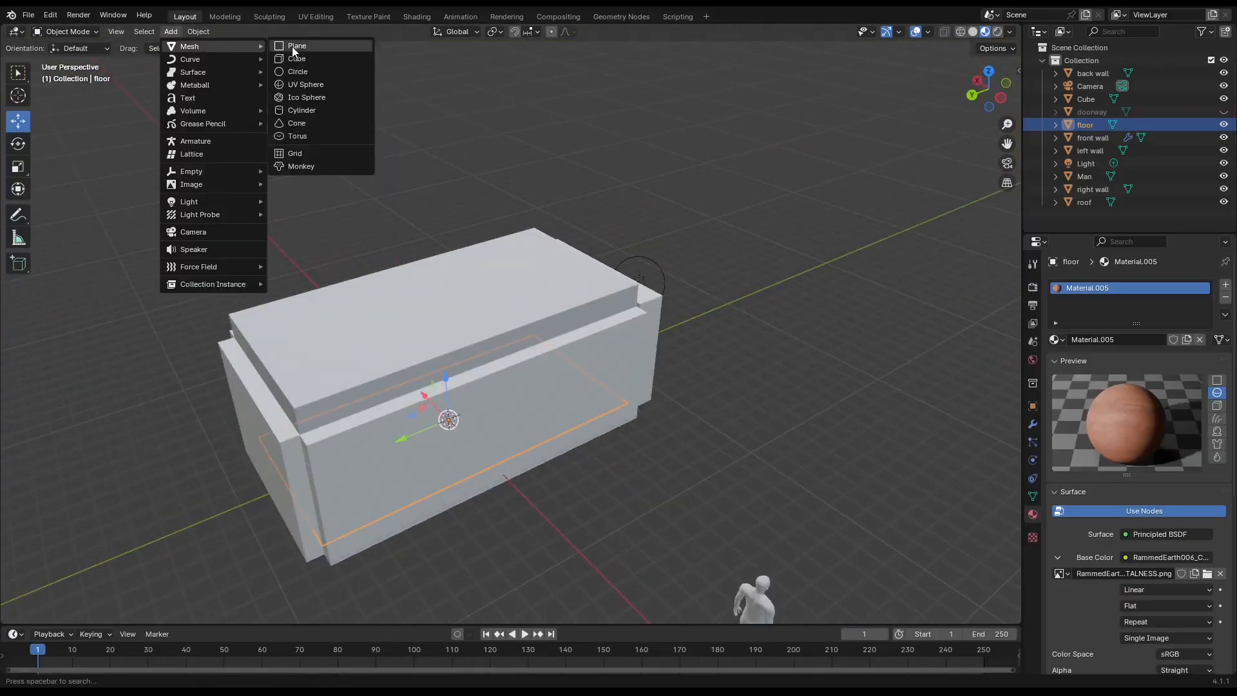
pyautogui.click(300, 58)
pyautogui.click(1033, 405)
pyautogui.moveTo(1160, 350); pyautogui.dragTo(1151, 350)
# Step: Add a Boolean Difference modifier to the roof with the new cube as the cutting object
pyautogui.moveTo(515, 529); pyautogui.dragTo(567, 535, button='middle')
pyautogui.click(548, 473)
pyautogui.click(1033, 425)
pyautogui.click(1144, 285)
pyautogui.moveTo(1122, 288)
pyautogui.click(967, 315)
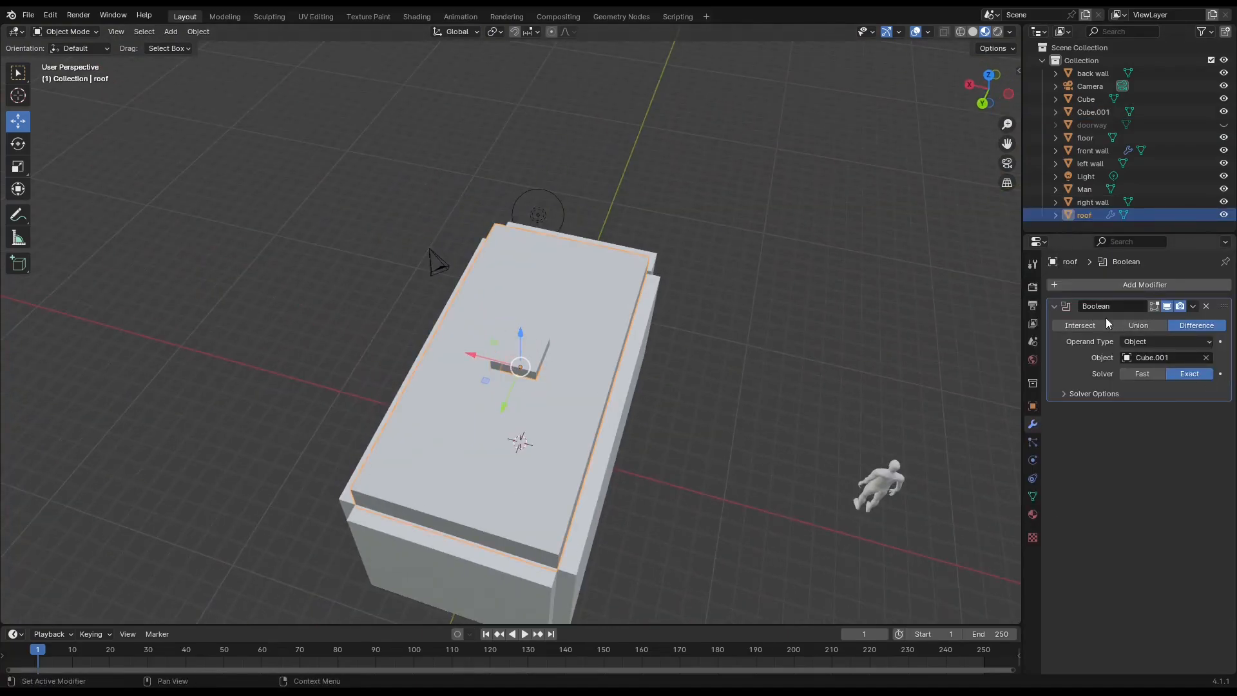
# Step: Hide the roof's cutting cube in the viewport and enable the outliner's render visibility toggles
pyautogui.click(1093, 112)
pyautogui.click(1206, 32)
pyautogui.click(1224, 112)
pyautogui.click(1206, 32)
pyautogui.click(1155, 73)
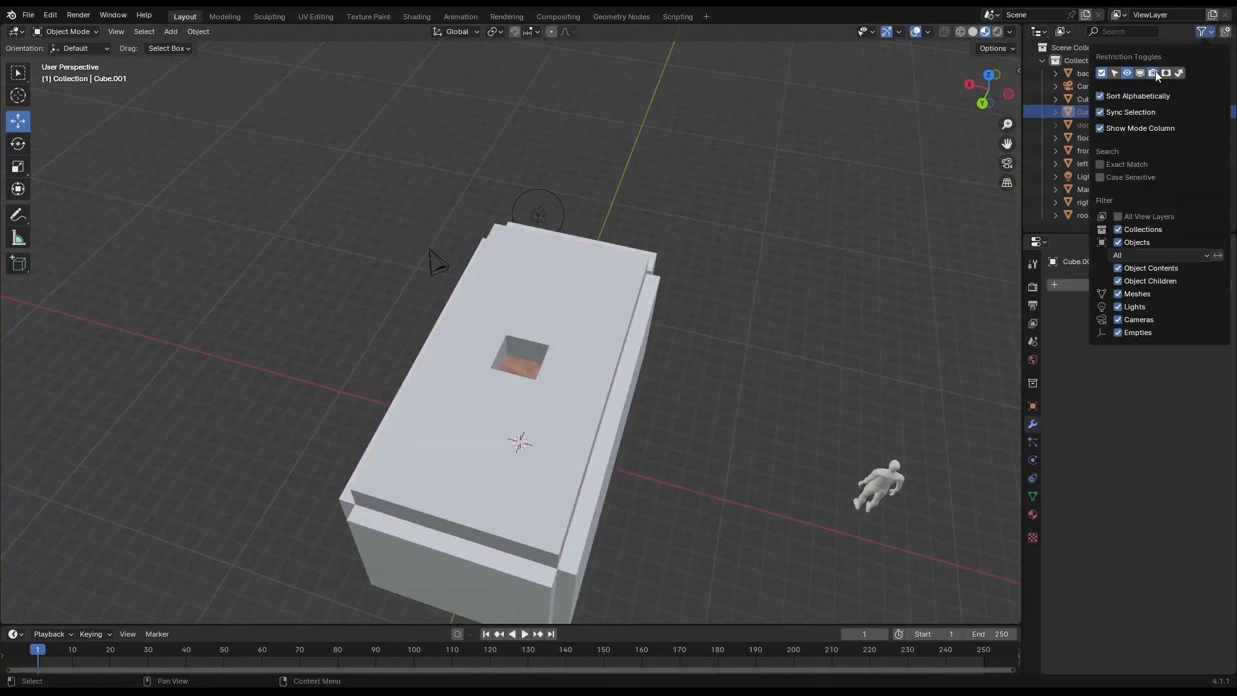
# Step: Move the light up above the room and change its type to Sun
pyautogui.moveTo(516, 412); pyautogui.dragTo(766, 364, button='middle')
pyautogui.click(638, 453)
pyautogui.moveTo(638, 453); pyautogui.dragTo(596, 129)
pyautogui.scroll(-6, 580, 148)
pyautogui.moveTo(536, 251); pyautogui.dragTo(499, 197)
pyautogui.moveTo(406, 239); pyautogui.dragTo(571, 281, button='middle')
pyautogui.click(1033, 460)
pyautogui.click(1119, 343)
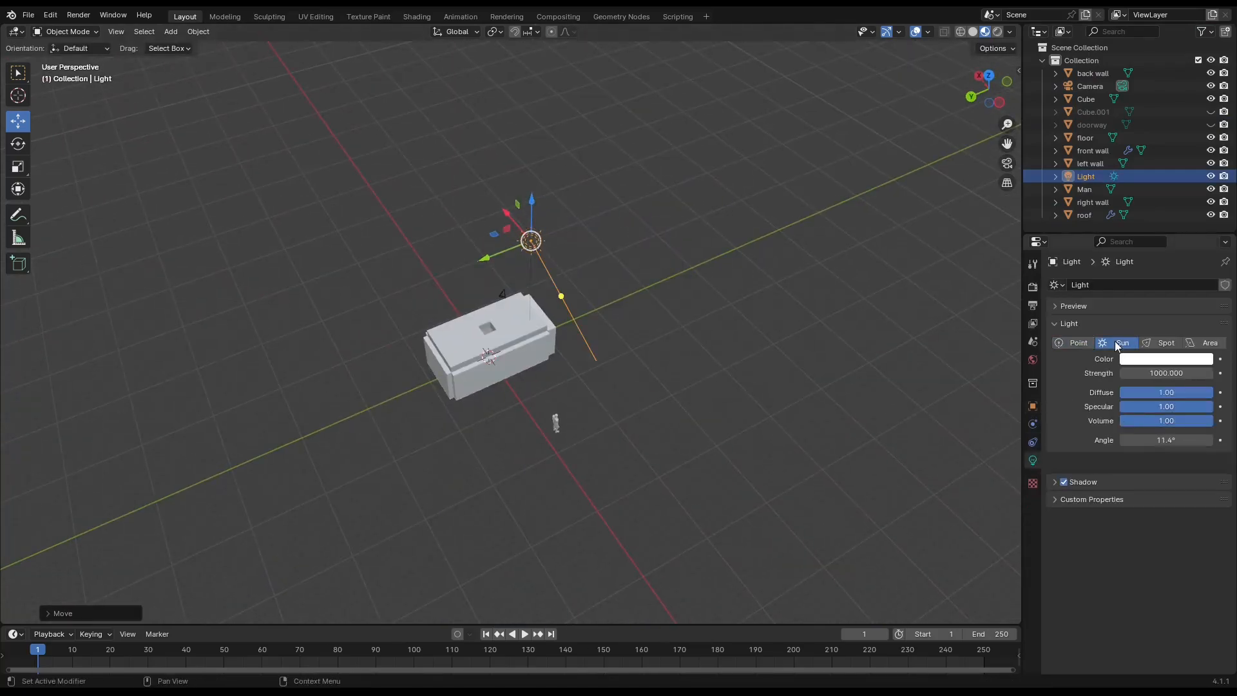
# Step: Shift the sun over the room, aim it more steeply down at the roof, and preview it in rendered shading
pyautogui.moveTo(567, 322); pyautogui.dragTo(503, 256, button='middle')
pyautogui.moveTo(502, 255); pyautogui.dragTo(516, 261)
pyautogui.moveTo(458, 226); pyautogui.dragTo(577, 279, button='middle')
pyautogui.moveTo(577, 279); pyautogui.dragTo(561, 296)
pyautogui.moveTo(612, 329)
pyautogui.mouseDown(button='middle')
pyautogui.moveTo(505, 280)
pyautogui.moveTo(560, 293)
pyautogui.mouseUp(button='middle')
pyautogui.click(997, 32)
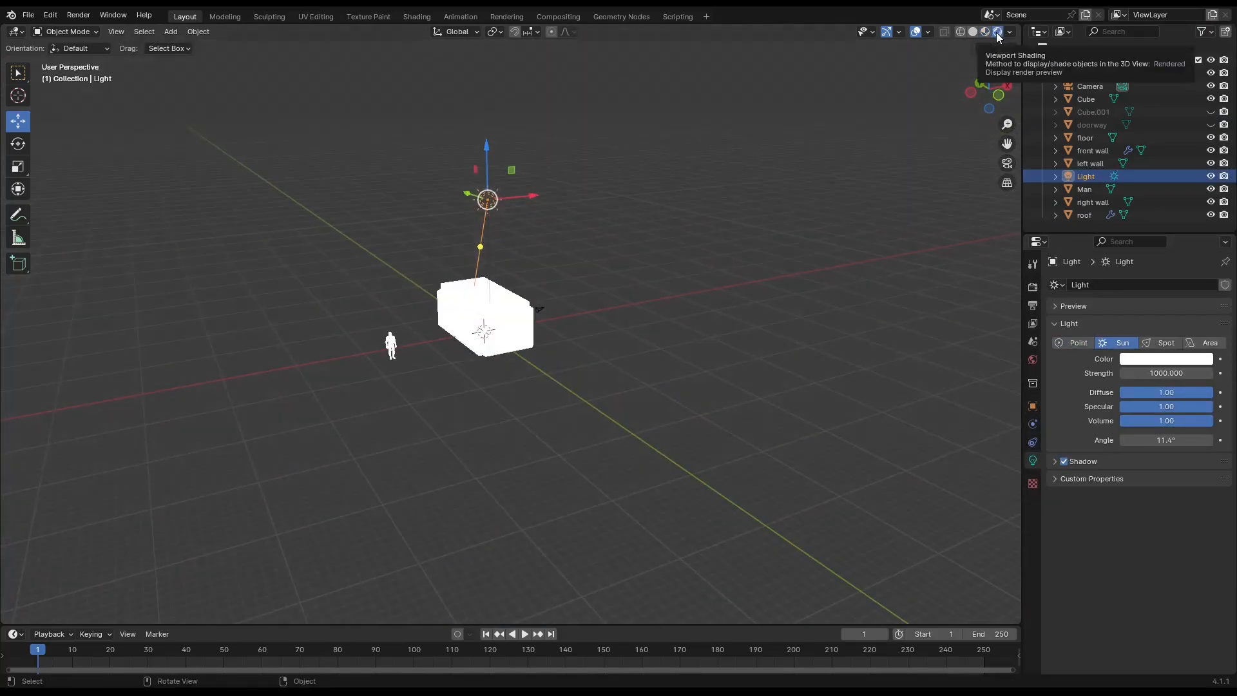
# Step: Move the sun light higher above the room and set its strength to 100
pyautogui.scroll(10, 515, 309)
pyautogui.moveTo(477, 310)
pyautogui.mouseDown(button='middle')
pyautogui.moveTo(565, 295)
pyautogui.moveTo(317, 383)
pyautogui.moveTo(495, 364)
pyautogui.mouseUp(button='middle')
pyautogui.scroll(-10, 564, 295)
pyautogui.moveTo(534, 187); pyautogui.dragTo(585, 615)
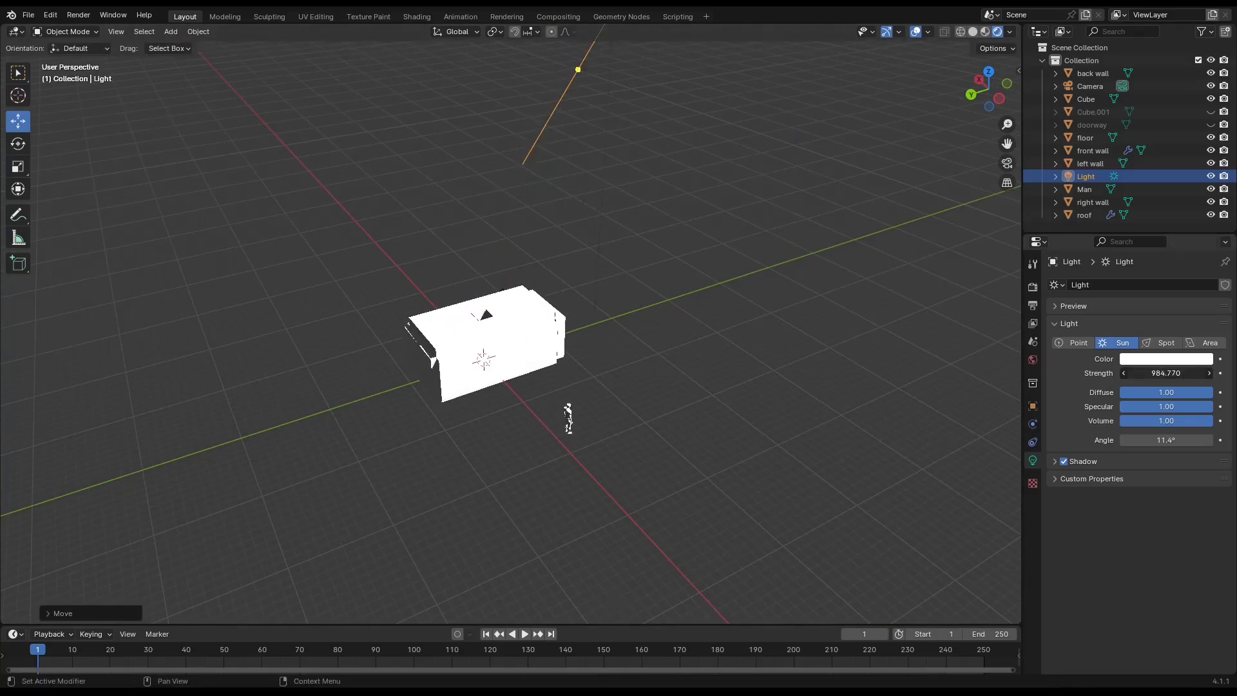
pyautogui.scroll(8, 640, 469)
pyautogui.moveTo(640, 470); pyautogui.dragTo(844, 351, button='middle')
pyautogui.scroll(-8, 844, 352)
pyautogui.moveTo(651, 357); pyautogui.dragTo(505, 370, button='middle')
# Step: Check the camera view and examine the sunlight inside the room in rendered shading
pyautogui.press('KP_0')
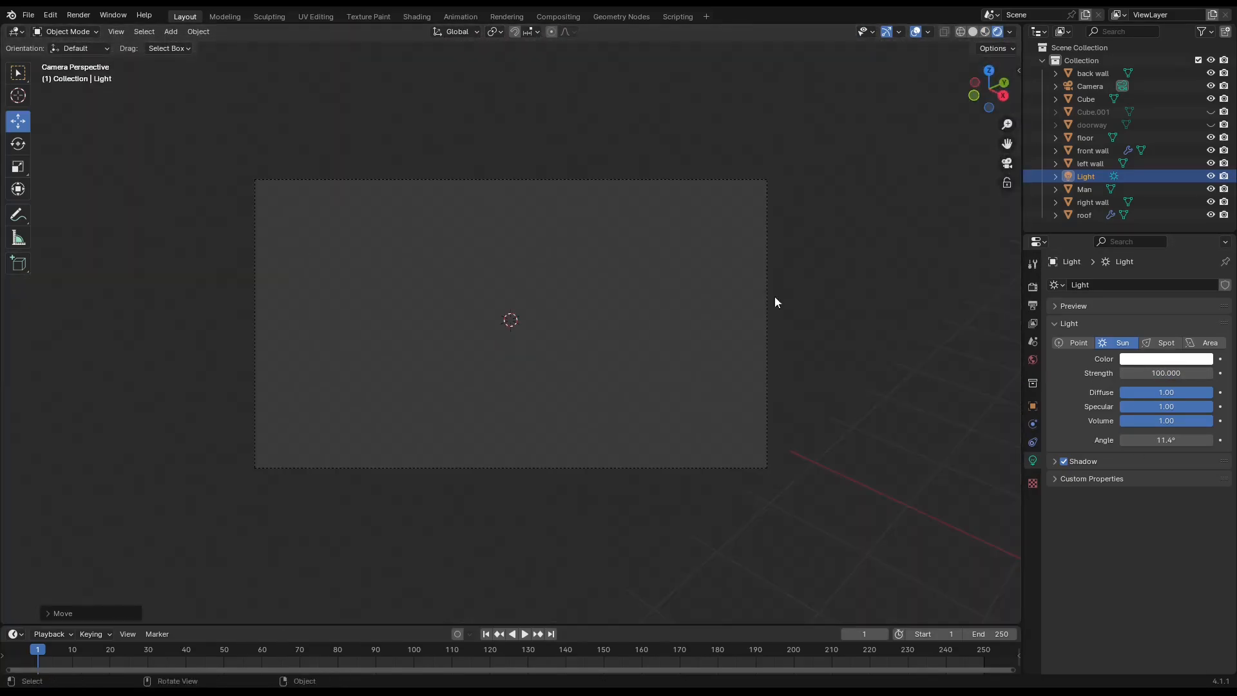
pyautogui.press('KP_0')
pyautogui.click(1007, 163)
pyautogui.click(1007, 163)
pyautogui.scroll(7, 410, 394)
pyautogui.moveTo(321, 312); pyautogui.dragTo(830, 361, button='middle')
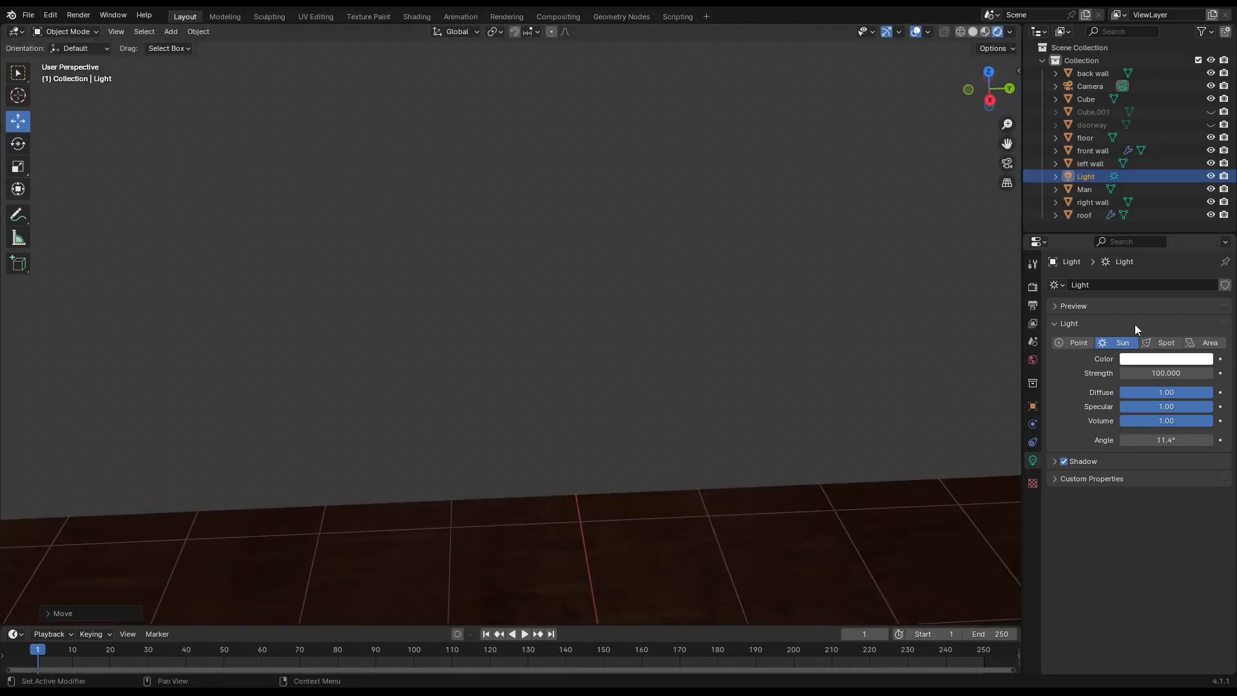
pyautogui.scroll(-8, 461, 301)
# Step: Return to material preview shading and hide the door cube in the front wall's doorway
pyautogui.click(985, 31)
pyautogui.moveTo(462, 348); pyautogui.dragTo(580, 380, button='middle')
pyautogui.click(668, 332)
pyautogui.rightClick(668, 341)
pyautogui.click(437, 406)
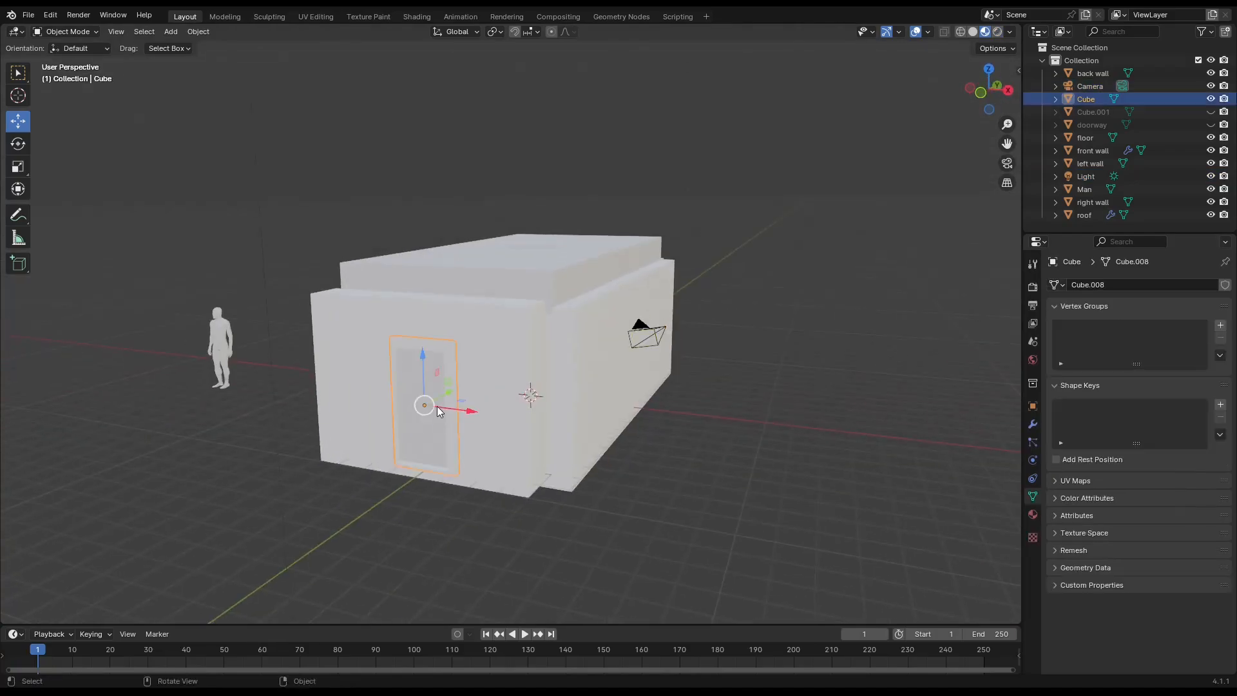
pyautogui.hotkey('ctrl', 's')
pyautogui.click(438, 527)
pyautogui.moveTo(438, 527); pyautogui.dragTo(689, 201, button='middle')
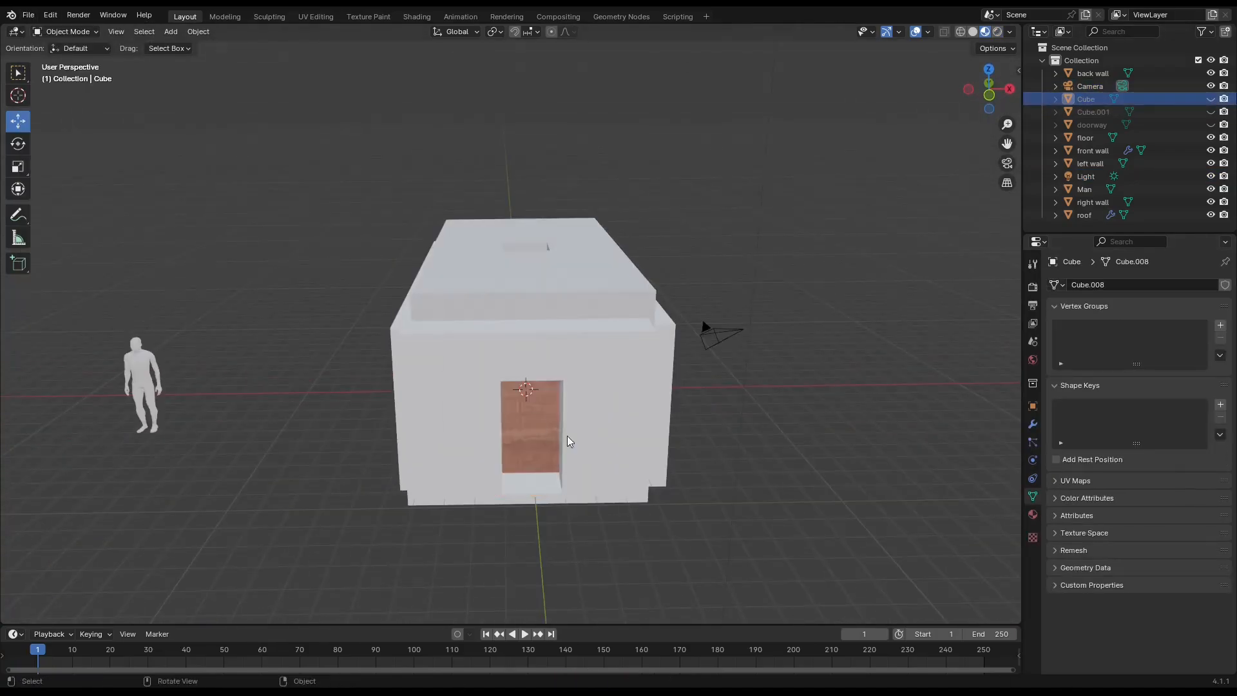
# Step: Select the floor through the doorway and examine its rammed earth material settings
pyautogui.moveTo(567, 436); pyautogui.dragTo(557, 422, button='middle')
pyautogui.scroll(5, 557, 425)
pyautogui.click(555, 432)
pyautogui.click(1033, 514)
pyautogui.scroll(-3, 1129, 510)
pyautogui.click(1126, 607)
pyautogui.scroll(-7, 1112, 550)
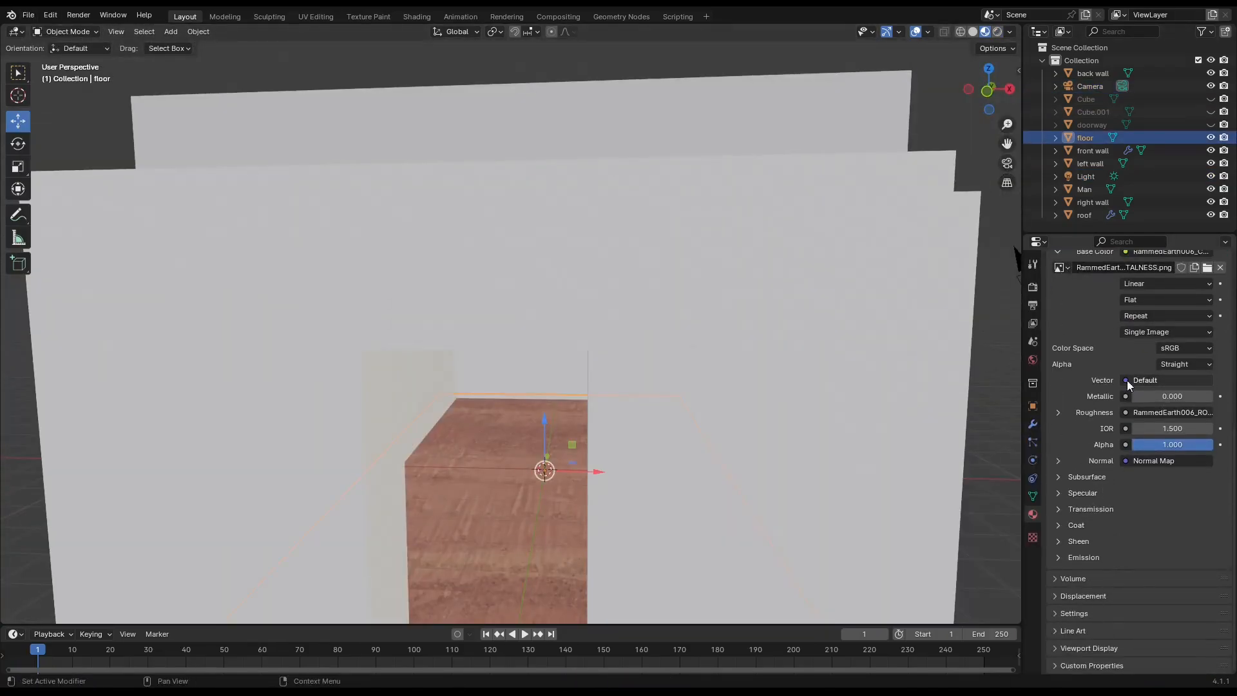
pyautogui.scroll(4, 1127, 380)
# Step: Try an olive coat tint on the floor material's Principled BSDF in the Shading workspace
pyautogui.click(417, 16)
pyautogui.moveTo(98, 620); pyautogui.dragTo(277, 535, button='middle')
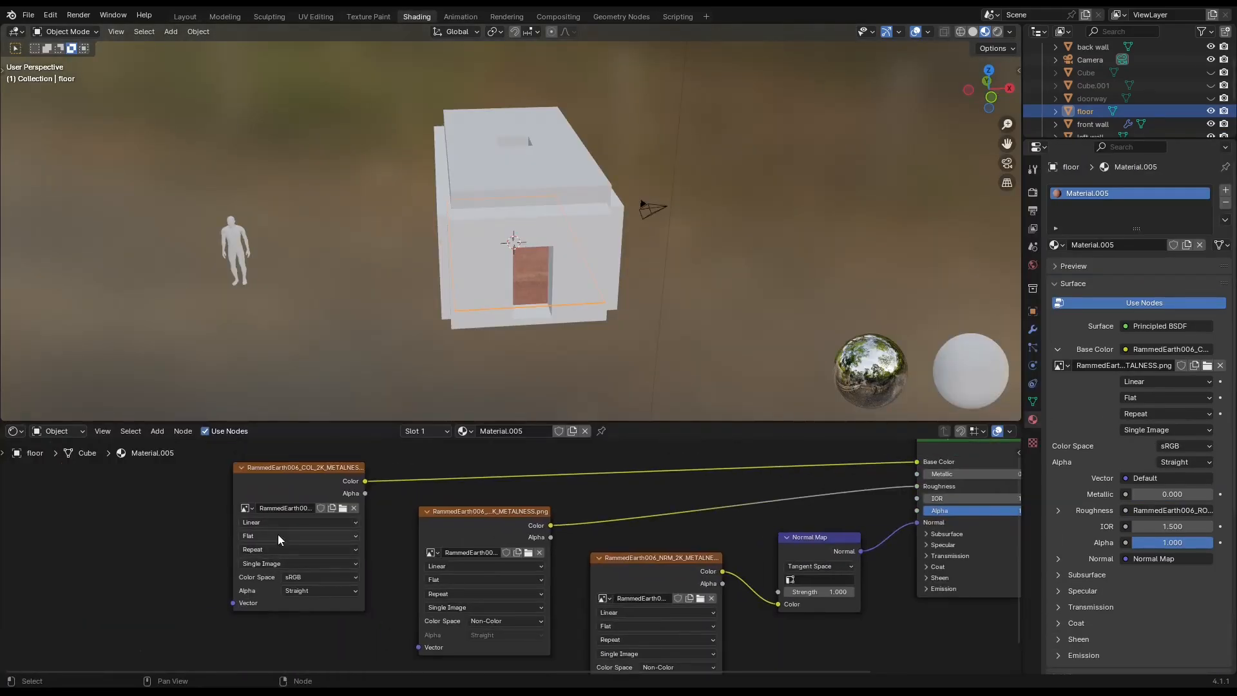
pyautogui.moveTo(848, 484); pyautogui.dragTo(517, 509, button='middle')
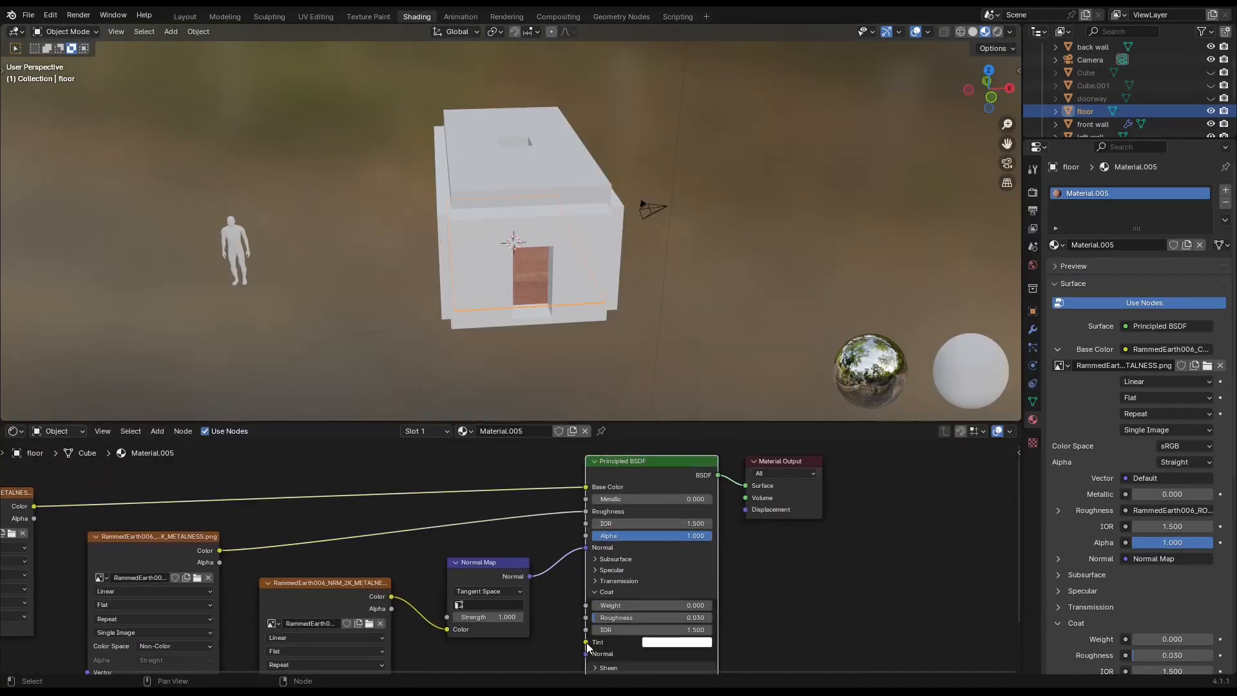
pyautogui.click(654, 642)
pyautogui.click(669, 532)
pyautogui.click(669, 533)
pyautogui.moveTo(594, 361); pyautogui.dragTo(570, 342, button='middle')
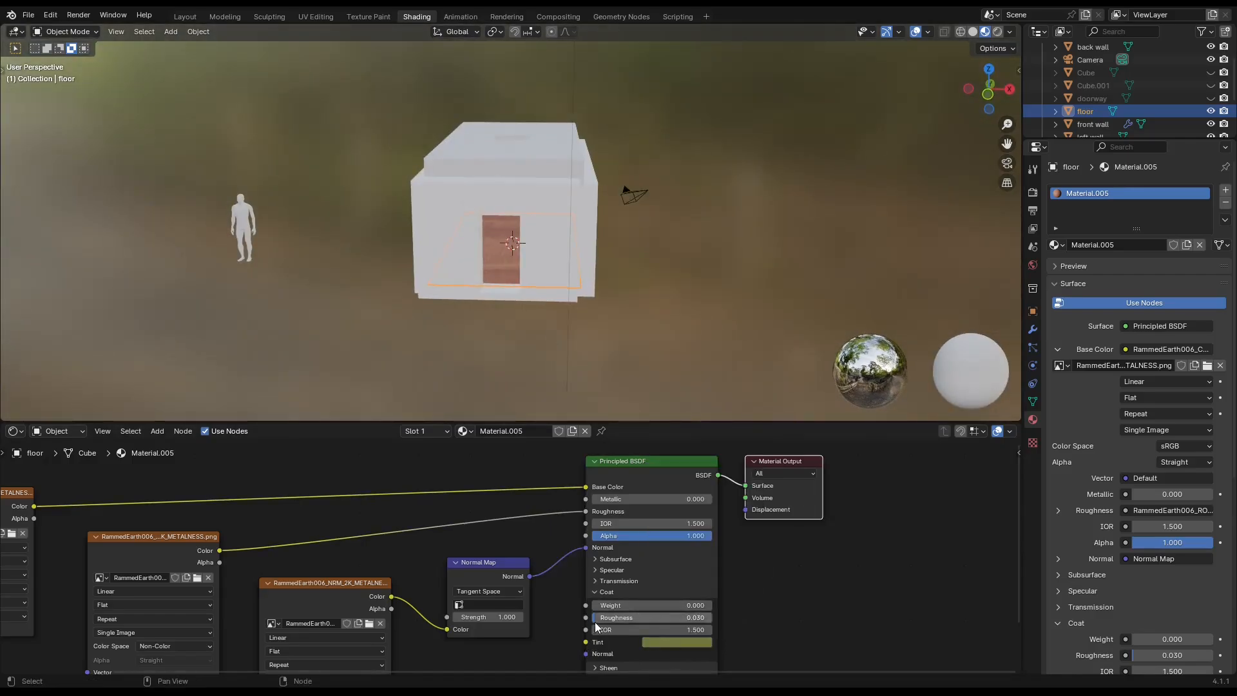
# Step: Compare the room in rendered, solid and material preview shading and look at the floor shader's subsurface settings
pyautogui.scroll(4, 599, 322)
pyautogui.click(998, 32)
pyautogui.click(973, 31)
pyautogui.click(985, 32)
pyautogui.click(618, 560)
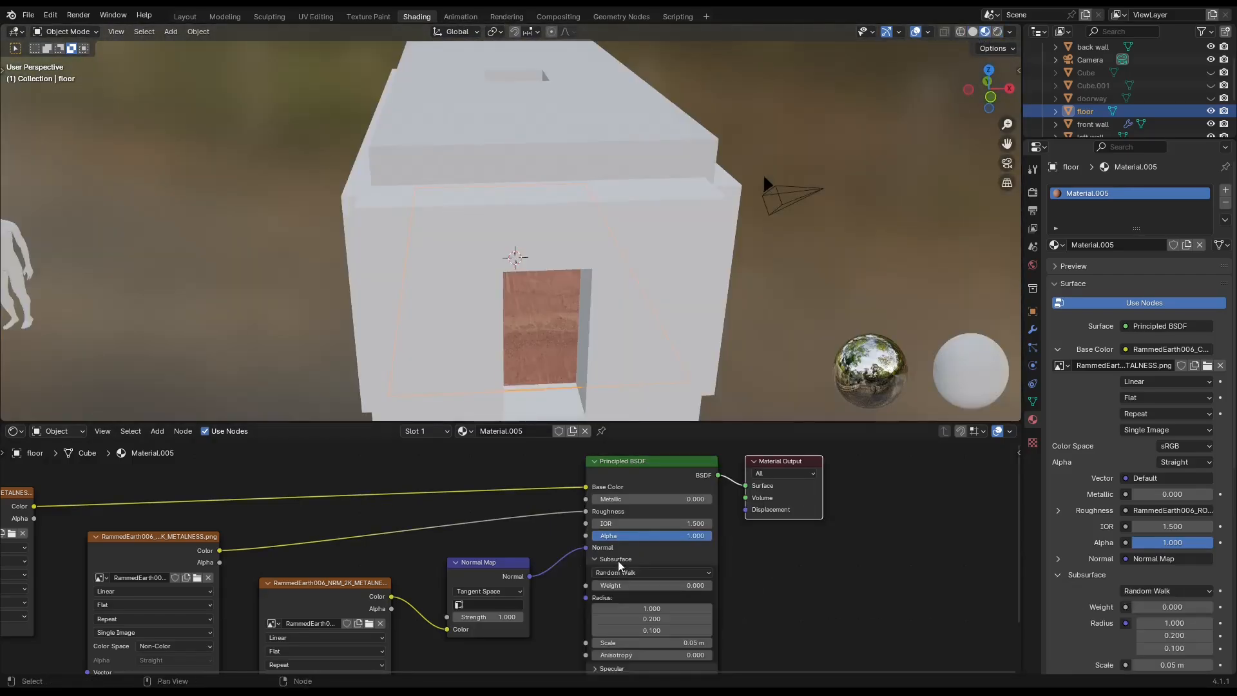
pyautogui.click(619, 559)
# Step: Reset the floor material's coat tint to full white
pyautogui.click(608, 591)
pyautogui.click(676, 642)
pyautogui.moveTo(129, 597); pyautogui.dragTo(531, 587, button='middle')
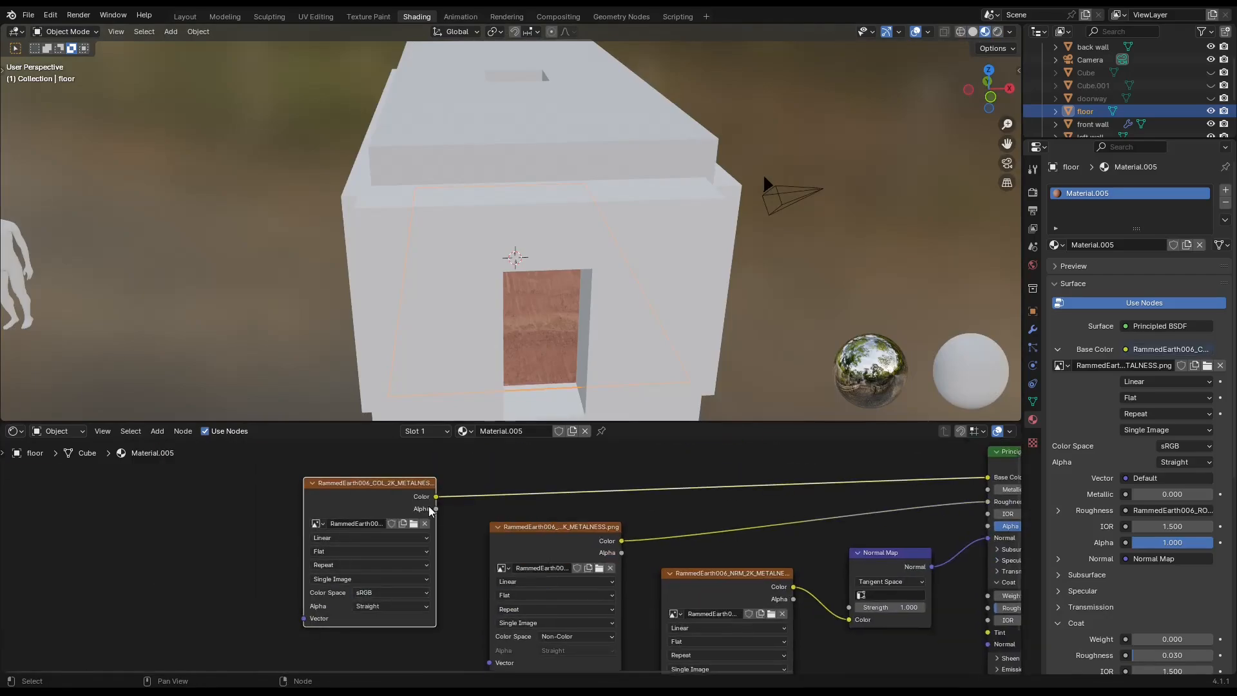
pyautogui.click(1136, 350)
pyautogui.scroll(-9, 1086, 505)
pyautogui.click(1153, 454)
pyautogui.moveTo(1141, 396); pyautogui.dragTo(1182, 397)
pyautogui.moveTo(1144, 409); pyautogui.dragTo(1185, 409)
pyautogui.moveTo(1138, 422); pyautogui.dragTo(1185, 422)
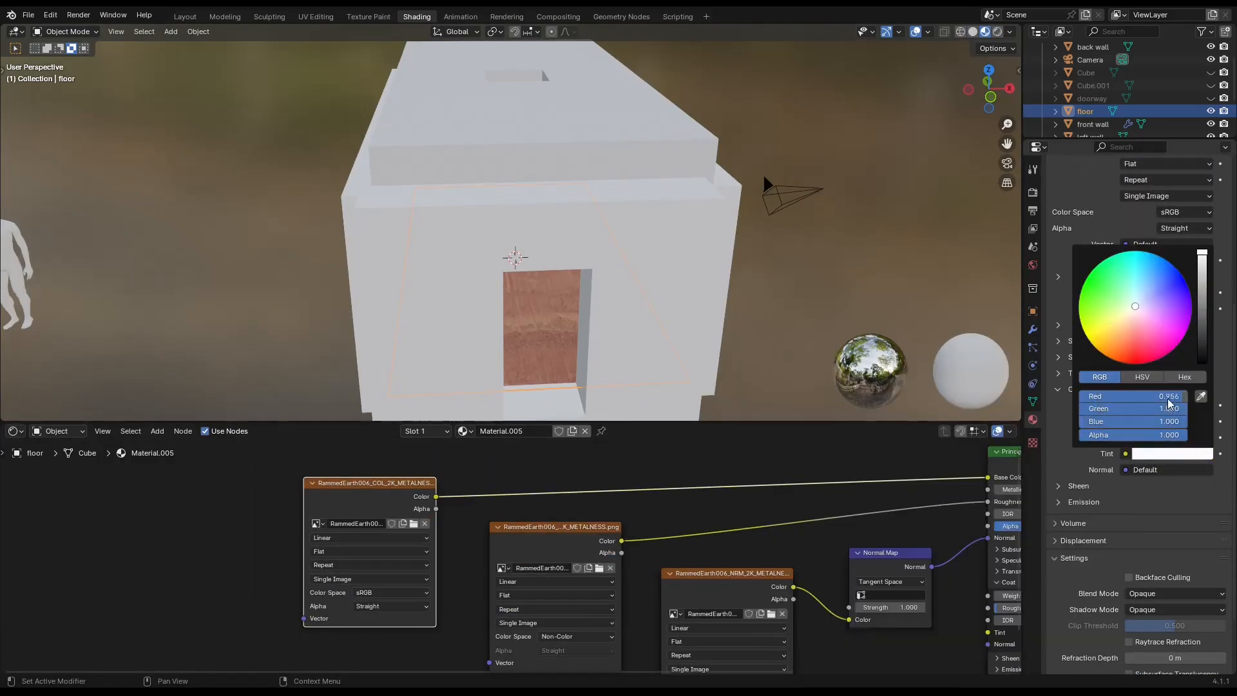
pyautogui.click(1168, 454)
pyautogui.click(1169, 453)
pyautogui.moveTo(1202, 270)
pyautogui.mouseDown()
pyautogui.moveTo(1203, 362)
pyautogui.moveTo(1202, 253)
pyautogui.mouseUp()
# Step: Add a cube mesh for the doorway's threshold in the Layout workspace and rename it door floor
pyautogui.click(860, 299)
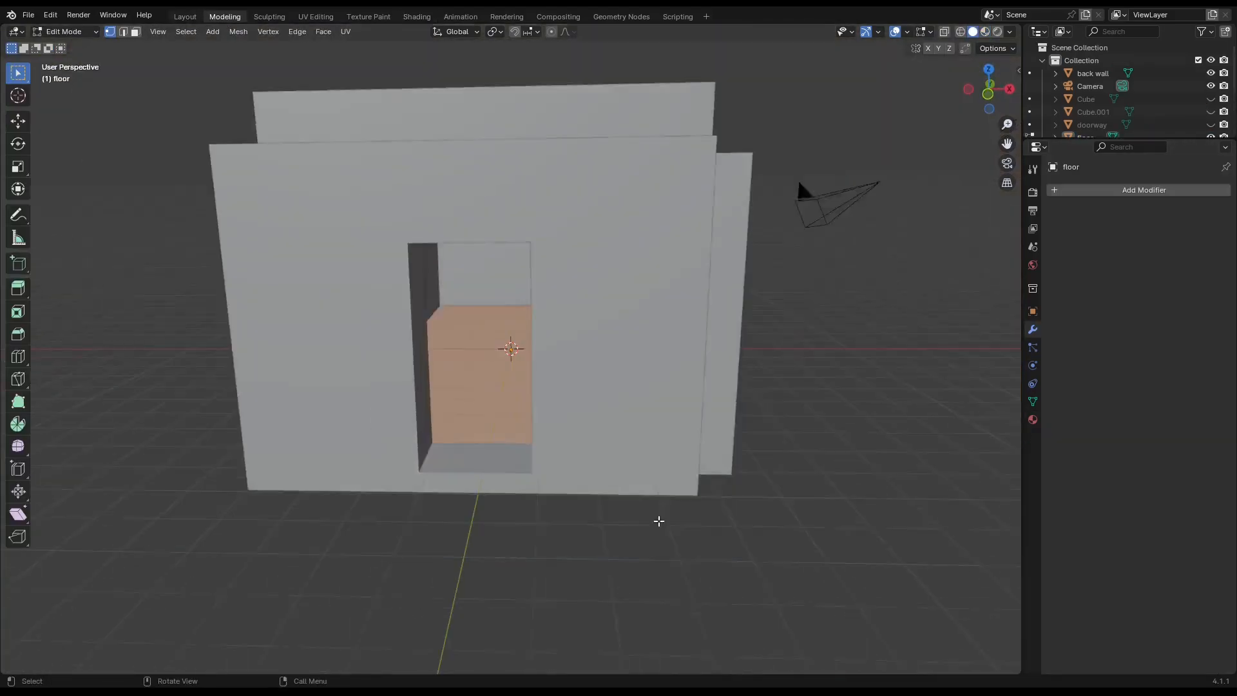
pyautogui.click(212, 32)
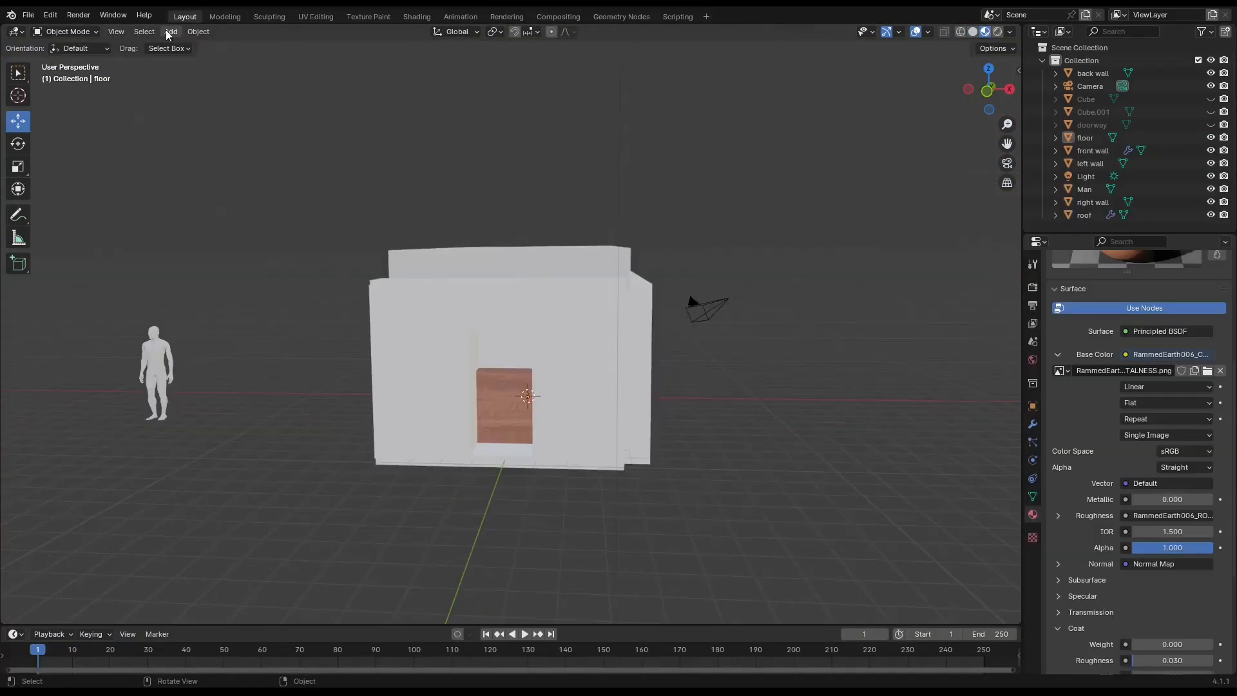
pyautogui.click(171, 32)
pyautogui.moveTo(187, 46)
pyautogui.click(302, 58)
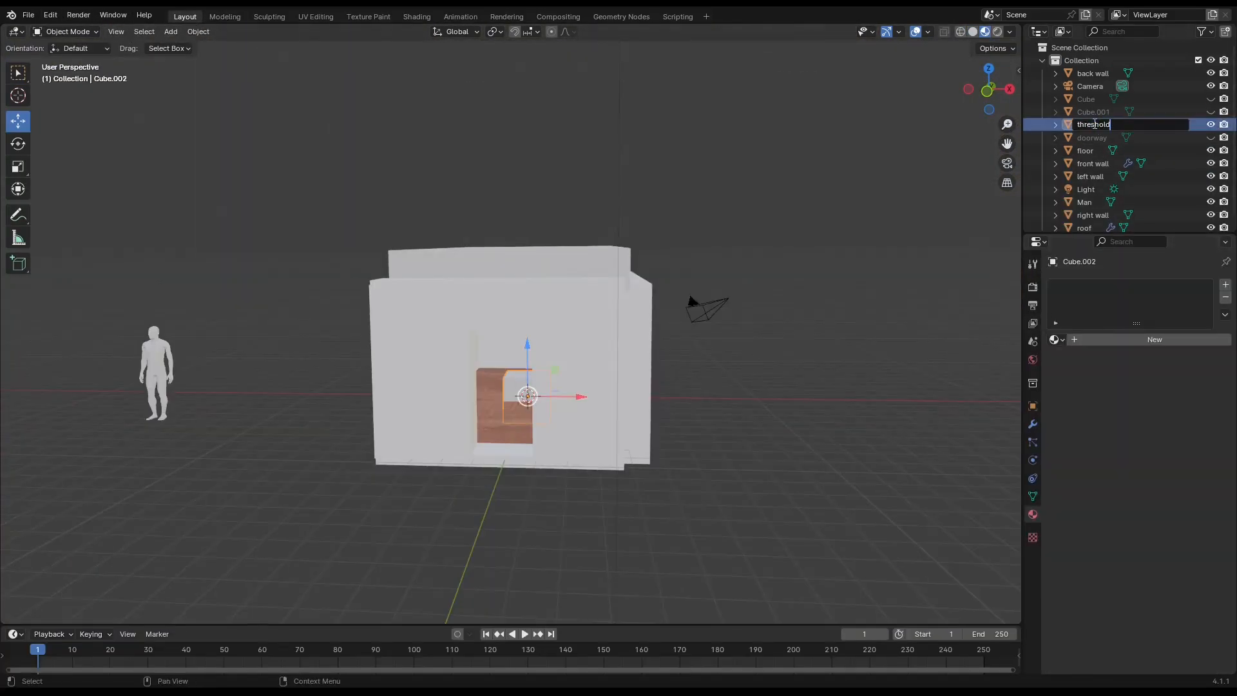
# Step: Place the door floor cube low under the doorway and set its scale to 1.220, 0.550 and 0.880
pyautogui.click(1033, 406)
pyautogui.moveTo(1160, 326); pyautogui.dragTo(1123, 351)
pyautogui.moveTo(603, 482); pyautogui.dragTo(633, 515, button='middle')
pyautogui.moveTo(1160, 438); pyautogui.dragTo(1125, 438)
pyautogui.moveTo(580, 451); pyautogui.dragTo(574, 500, button='middle')
pyautogui.moveTo(1159, 450)
pyautogui.mouseDown()
pyautogui.moveTo(1146, 450)
pyautogui.moveTo(1162, 438)
pyautogui.mouseUp()
pyautogui.moveTo(715, 567); pyautogui.dragTo(721, 487, button='middle')
# Step: Align the door floor cube with the front wall's opening by setting its Y location to -8.85 m
pyautogui.click(1009, 90)
pyautogui.click(971, 93)
pyautogui.moveTo(557, 514); pyautogui.dragTo(558, 510, button='middle')
pyautogui.moveTo(1160, 338); pyautogui.dragTo(1145, 337)
pyautogui.moveTo(537, 515); pyautogui.dragTo(539, 548, button='middle')
pyautogui.scroll(5, 539, 416)
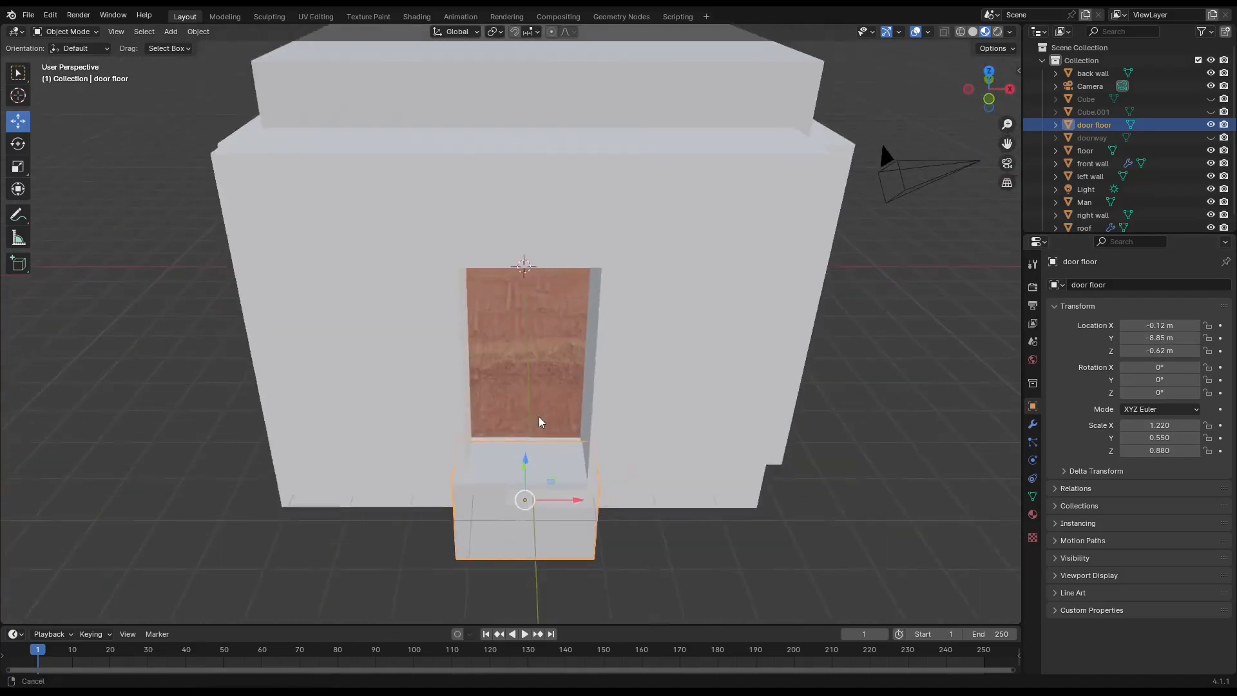
# Step: Create a new material for the door floor and connect an Image Texture node to its base color
pyautogui.moveTo(681, 512); pyautogui.dragTo(648, 552, button='middle')
pyautogui.click(1033, 515)
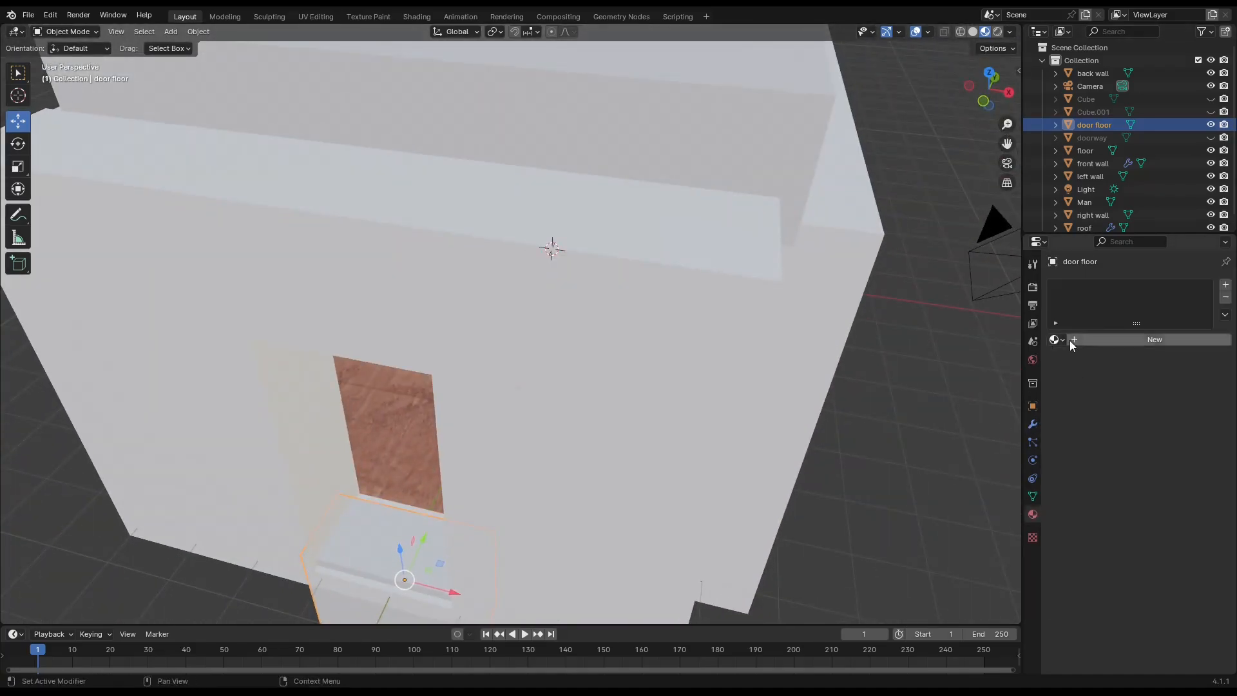
pyautogui.click(417, 16)
pyautogui.click(1126, 244)
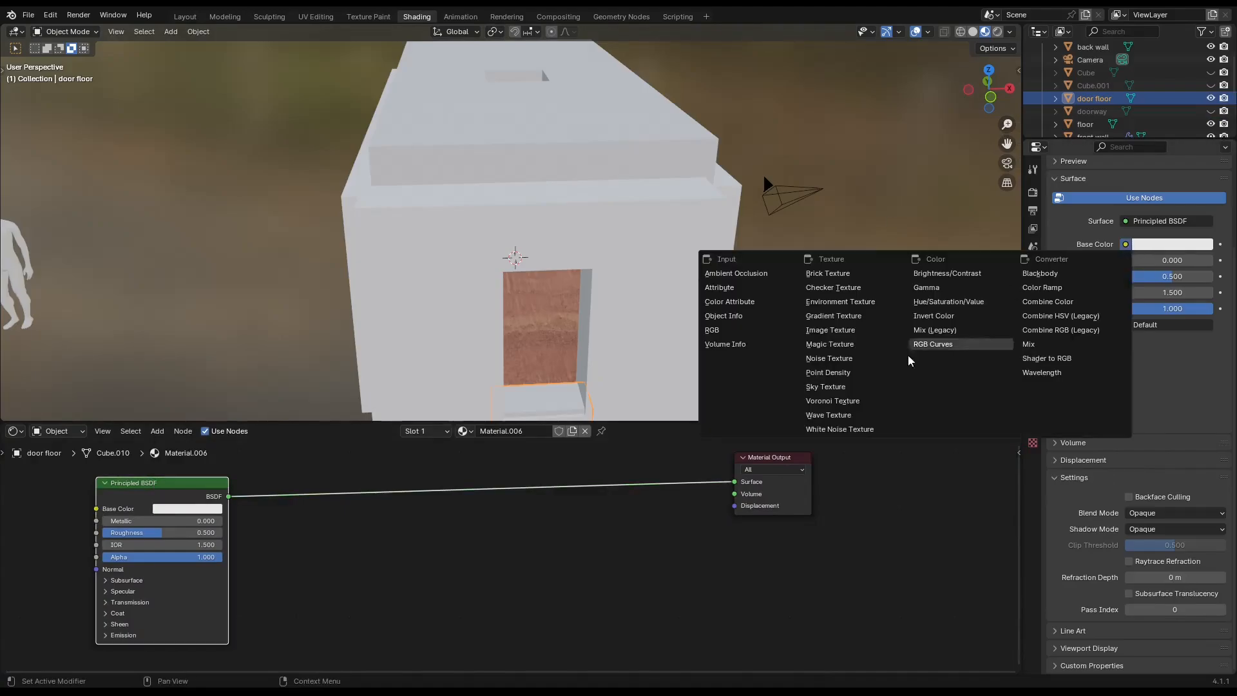
pyautogui.click(954, 345)
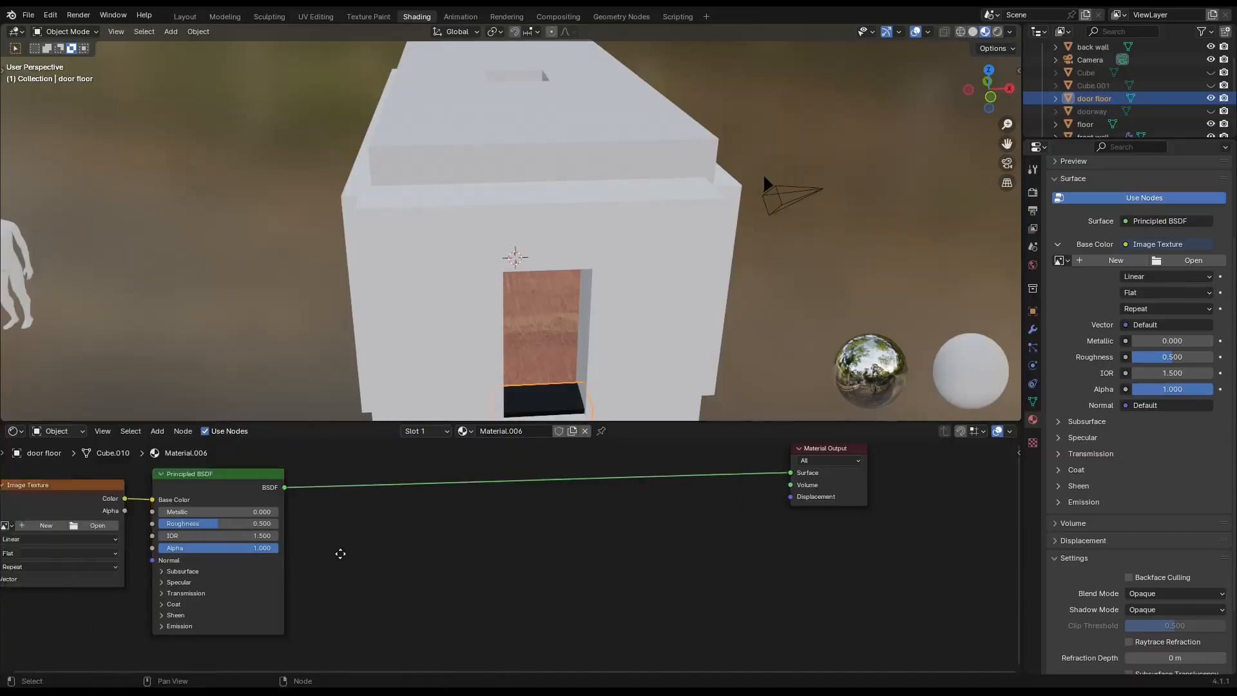
pyautogui.keyDown('ctrl'); pyautogui.hscroll(-3, 337, 552); pyautogui.keyUp('ctrl')
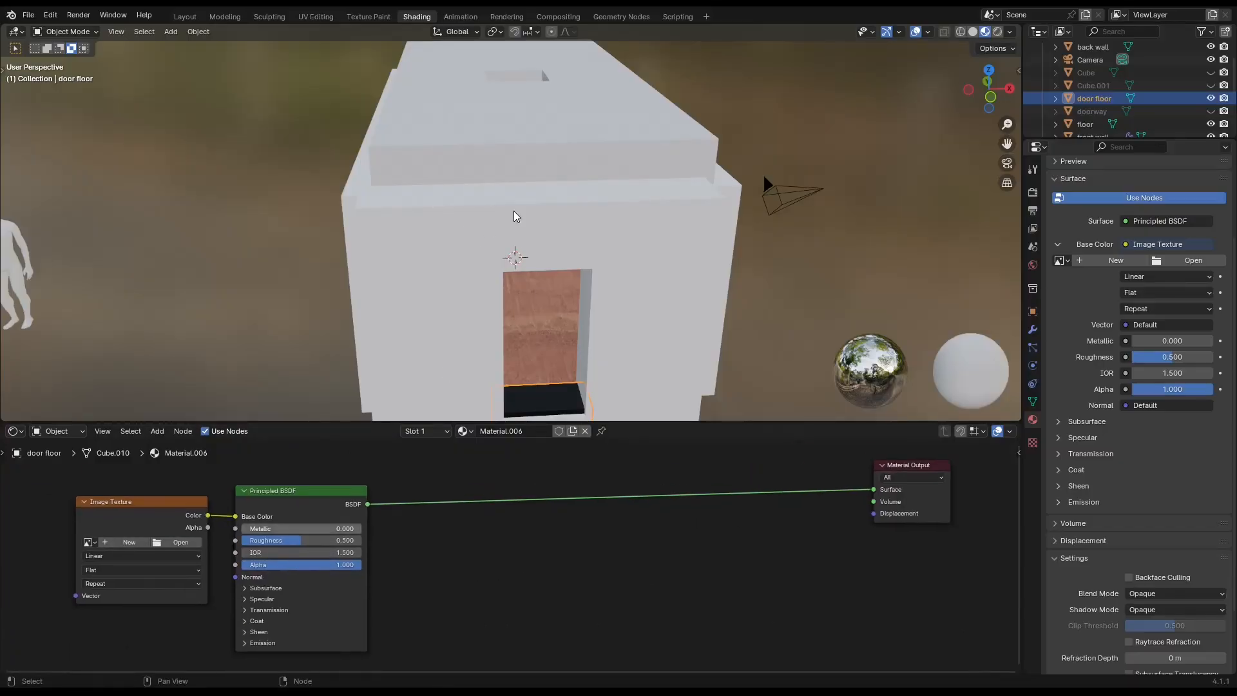
# Step: Apply the rough_wood textures to the door floor, then set its X rotation to 90°, Z scale to 0.560 and Z location to -0.37 m
pyautogui.moveTo(515, 216); pyautogui.dragTo(507, 418, button='middle')
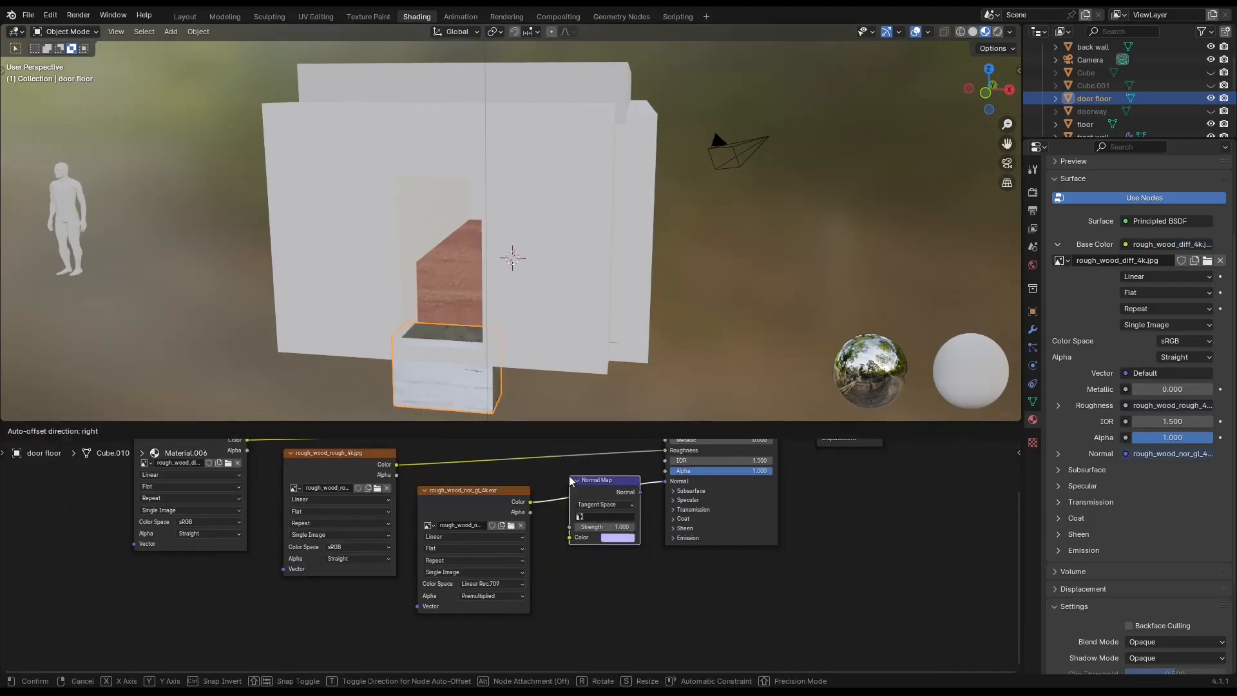
pyautogui.click(1032, 311)
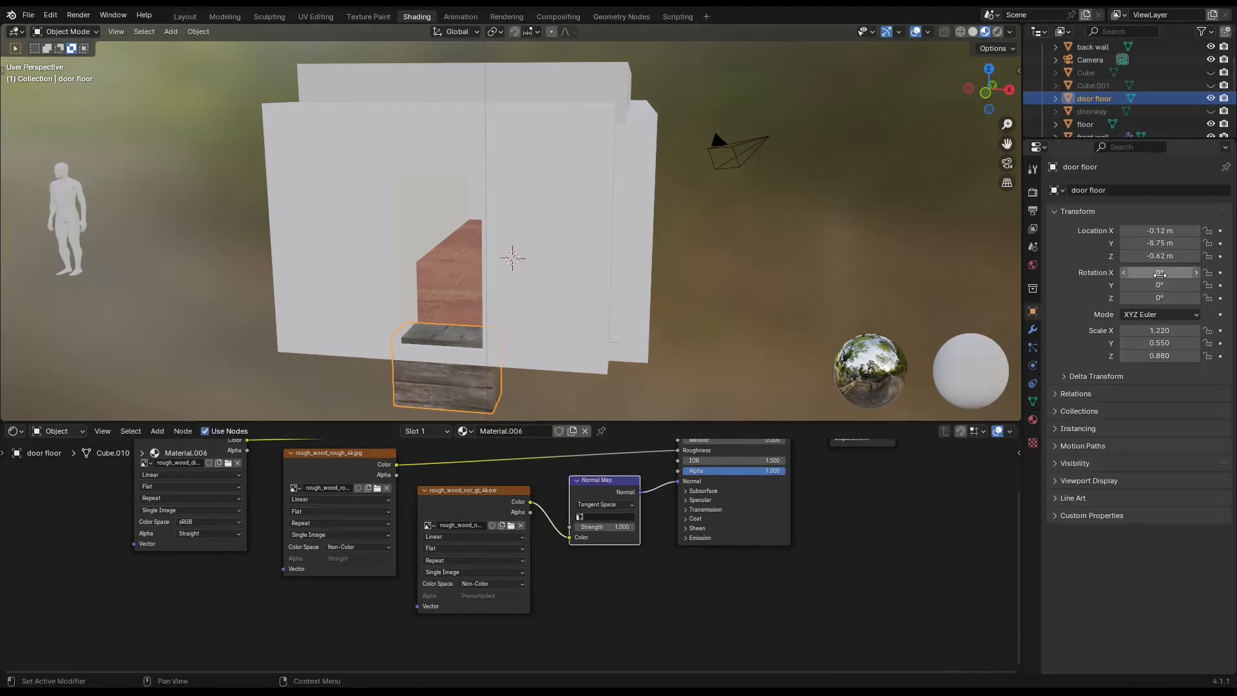
pyautogui.moveTo(579, 257); pyautogui.dragTo(599, 245, button='middle')
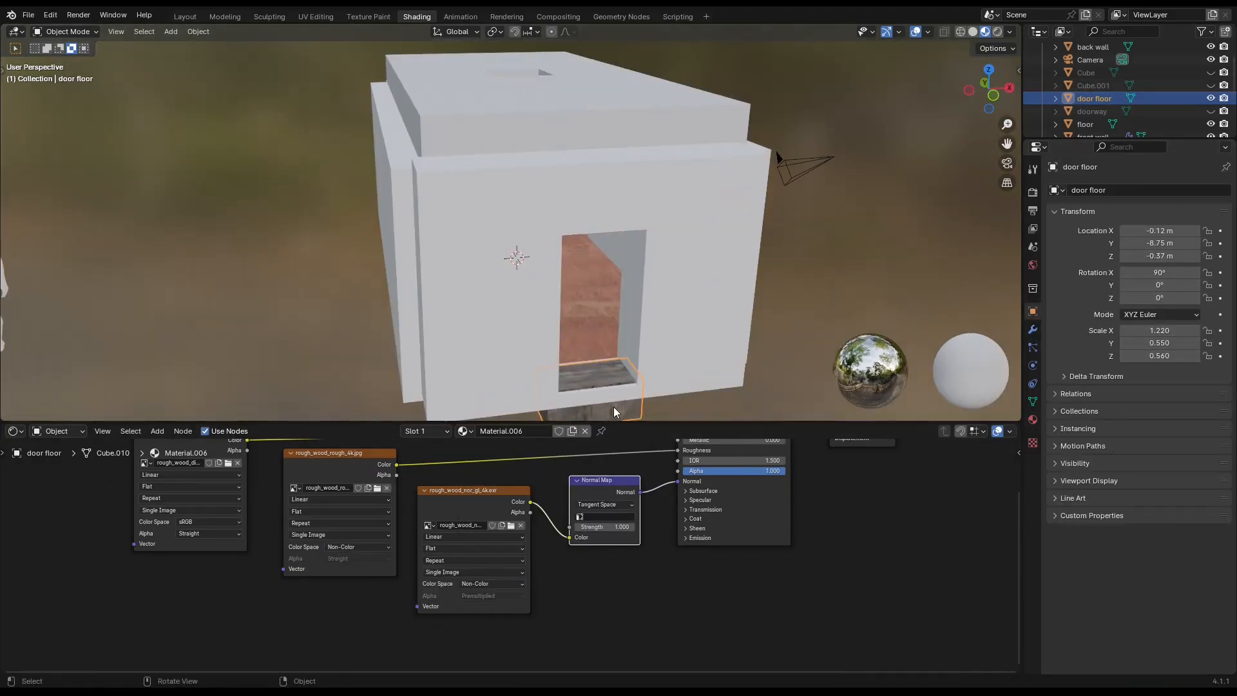
# Step: Duplicate the door floor in the Layout workspace and place the copy above the doorway as a lintel
pyautogui.rightClick(763, 241)
pyautogui.click(763, 241)
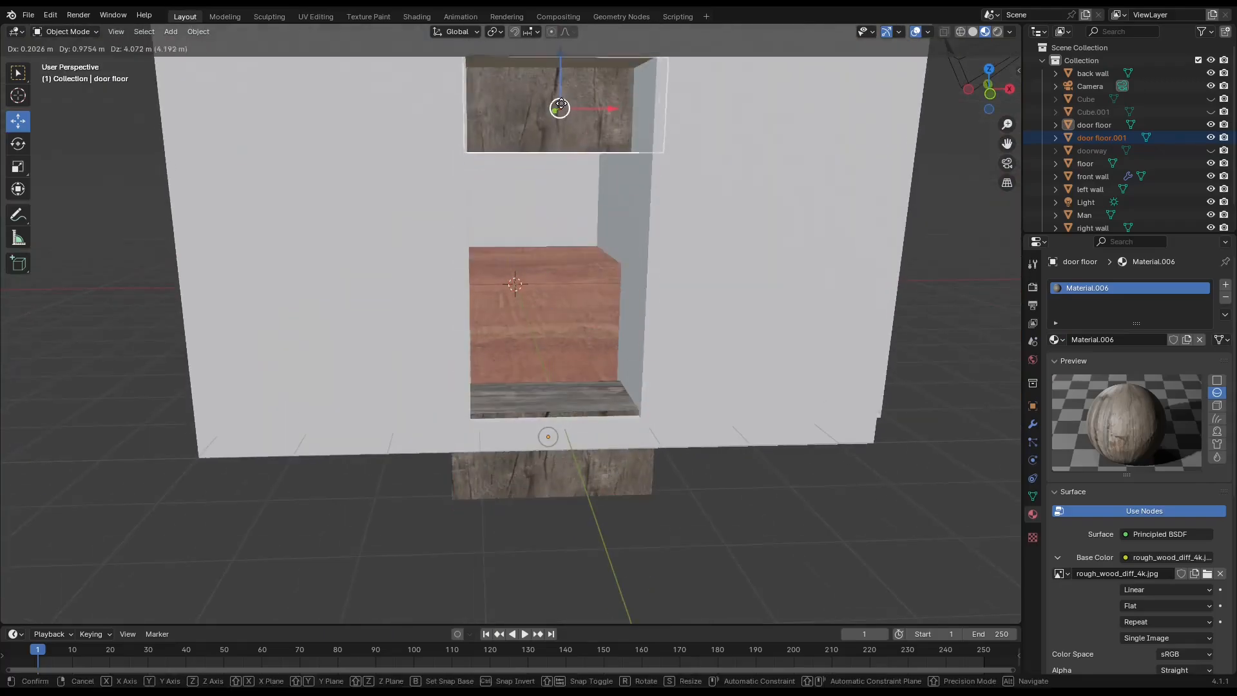
pyautogui.click(560, 105)
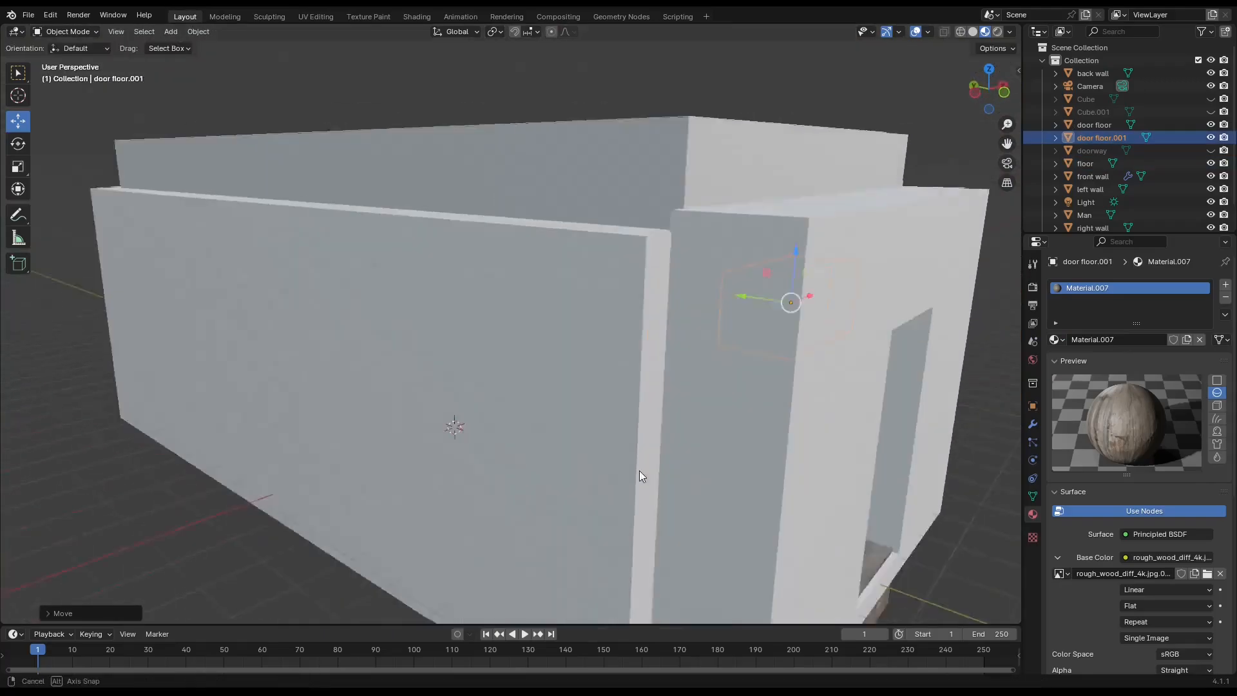
pyautogui.scroll(5, 793, 281)
pyautogui.click(1033, 406)
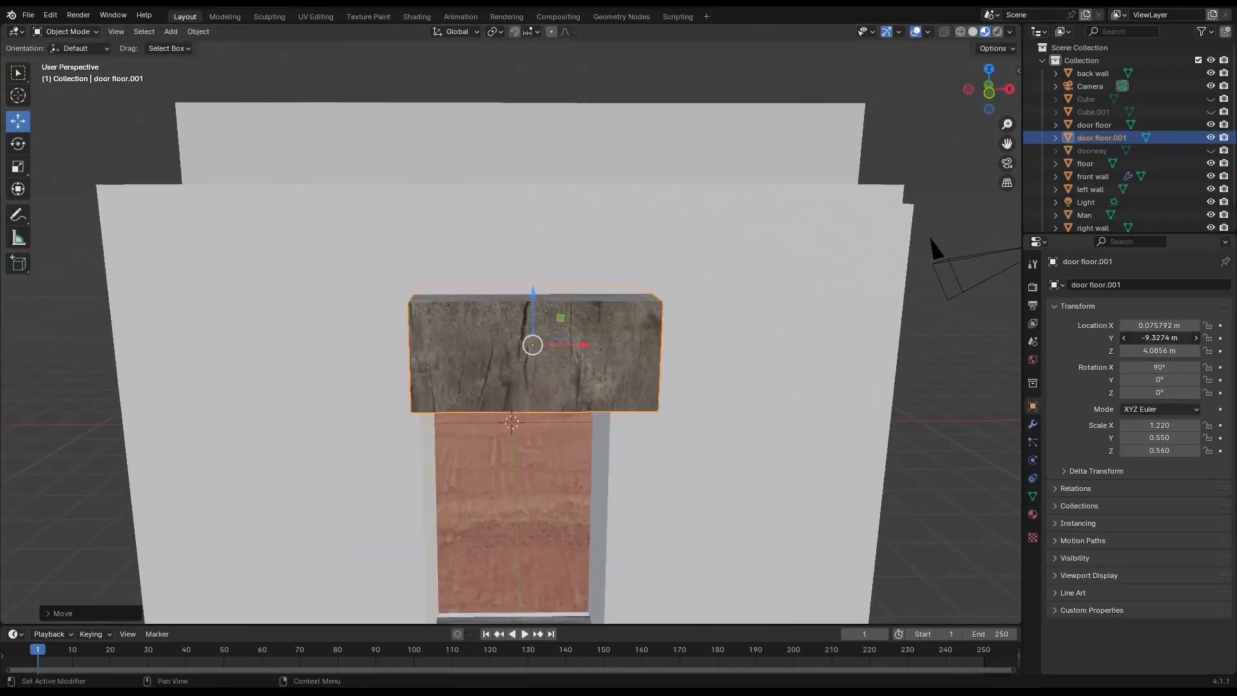
pyautogui.moveTo(580, 309); pyautogui.dragTo(631, 455, button='middle')
# Step: Set the door floor's Y location to -8.51 m, and scale the lintel to 1.240, 0.320 and 0.560 at Z 4.3956 m
pyautogui.click(1094, 125)
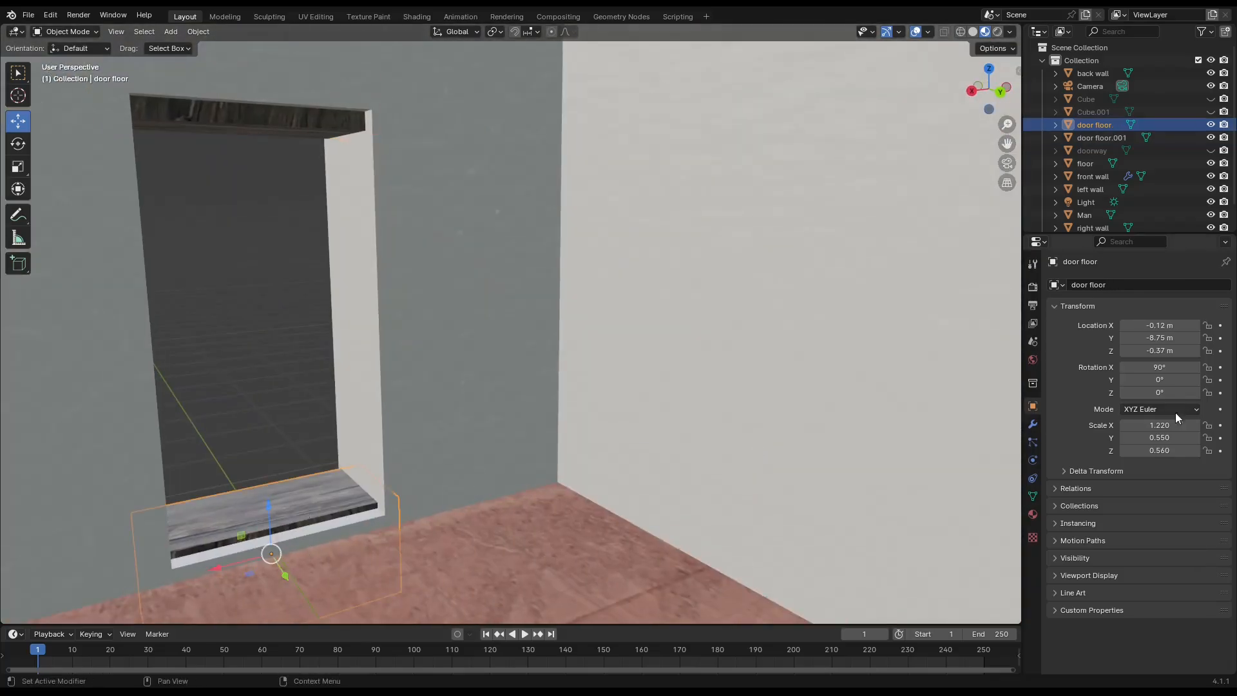
pyautogui.moveTo(1160, 337); pyautogui.dragTo(1169, 337)
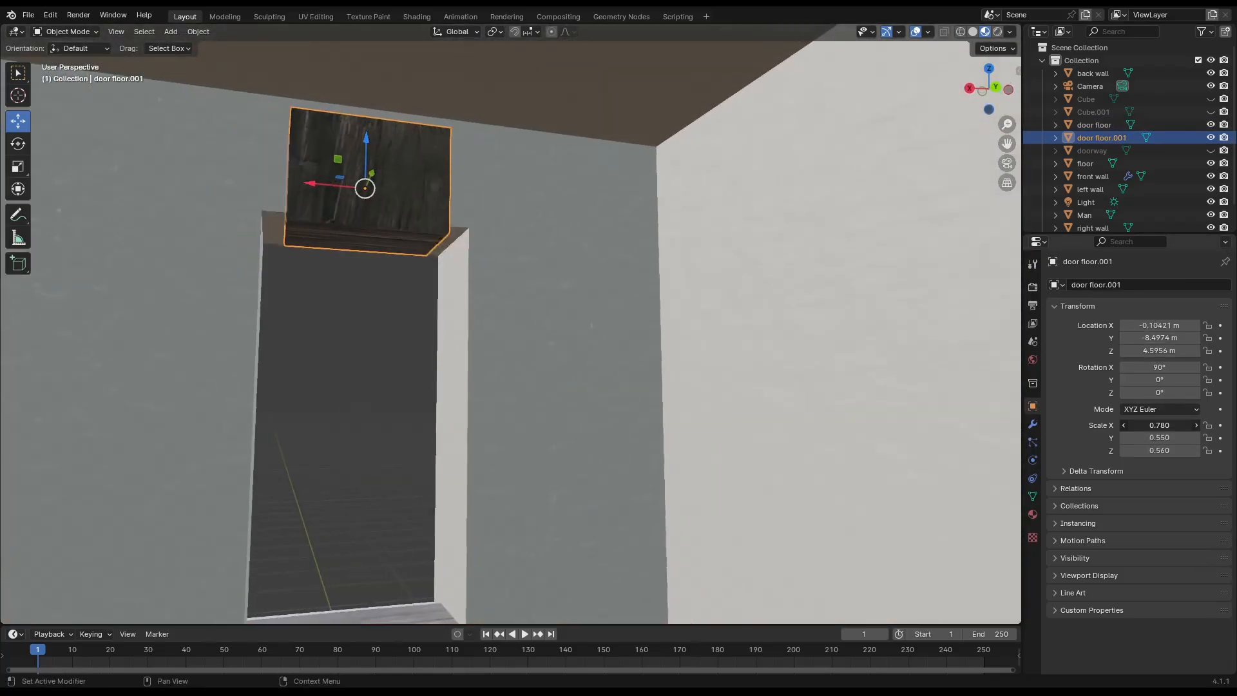
pyautogui.moveTo(1160, 437); pyautogui.dragTo(1144, 438)
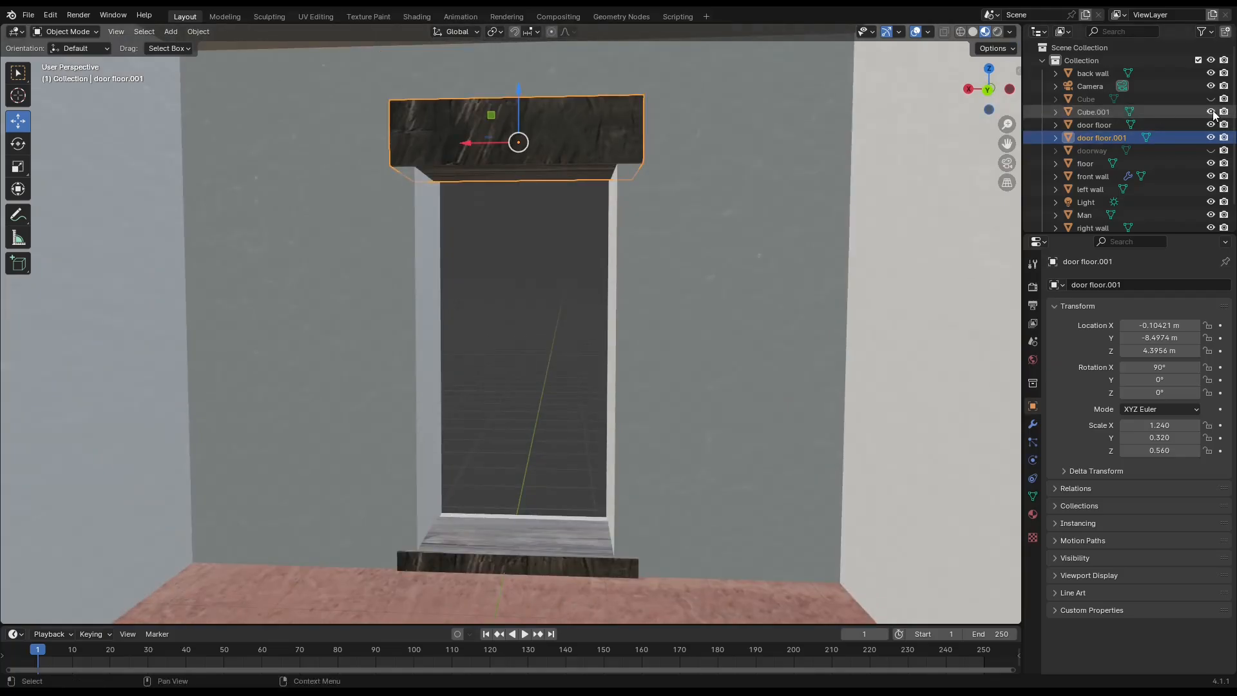
# Step: Show the hidden Cube in the doorway, rename it door and open the Shading workspace
pyautogui.click(1087, 99)
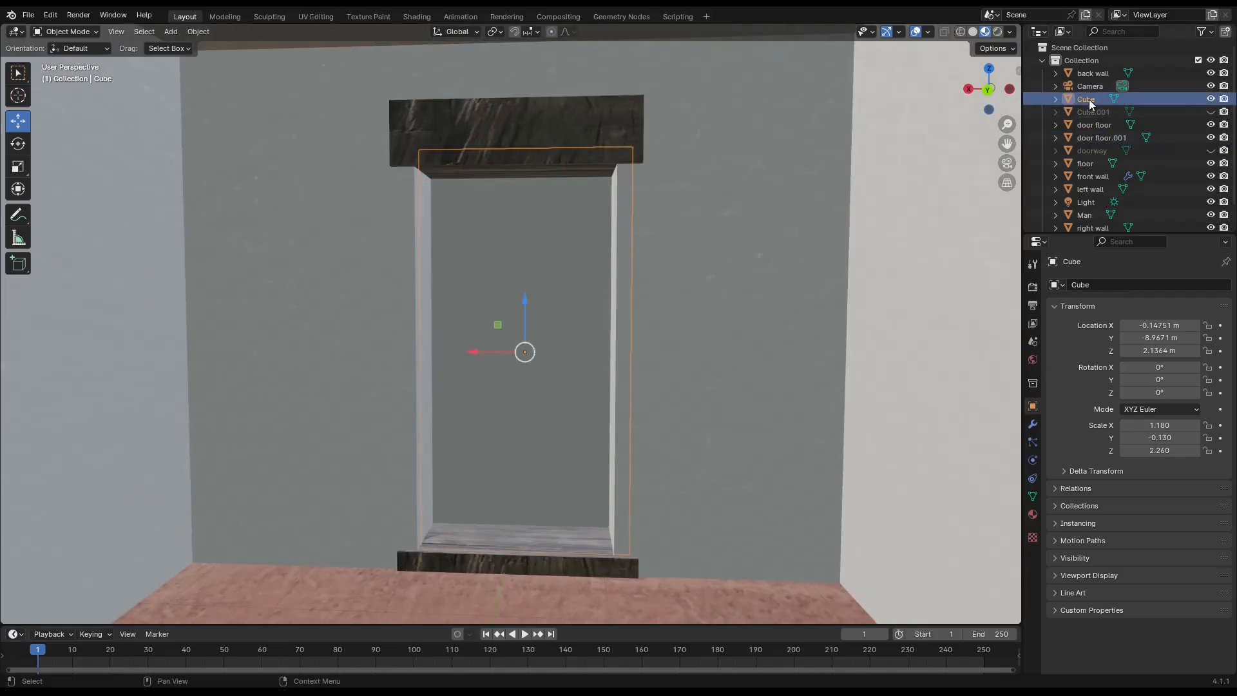
pyautogui.moveTo(847, 389); pyautogui.dragTo(644, 547, button='middle')
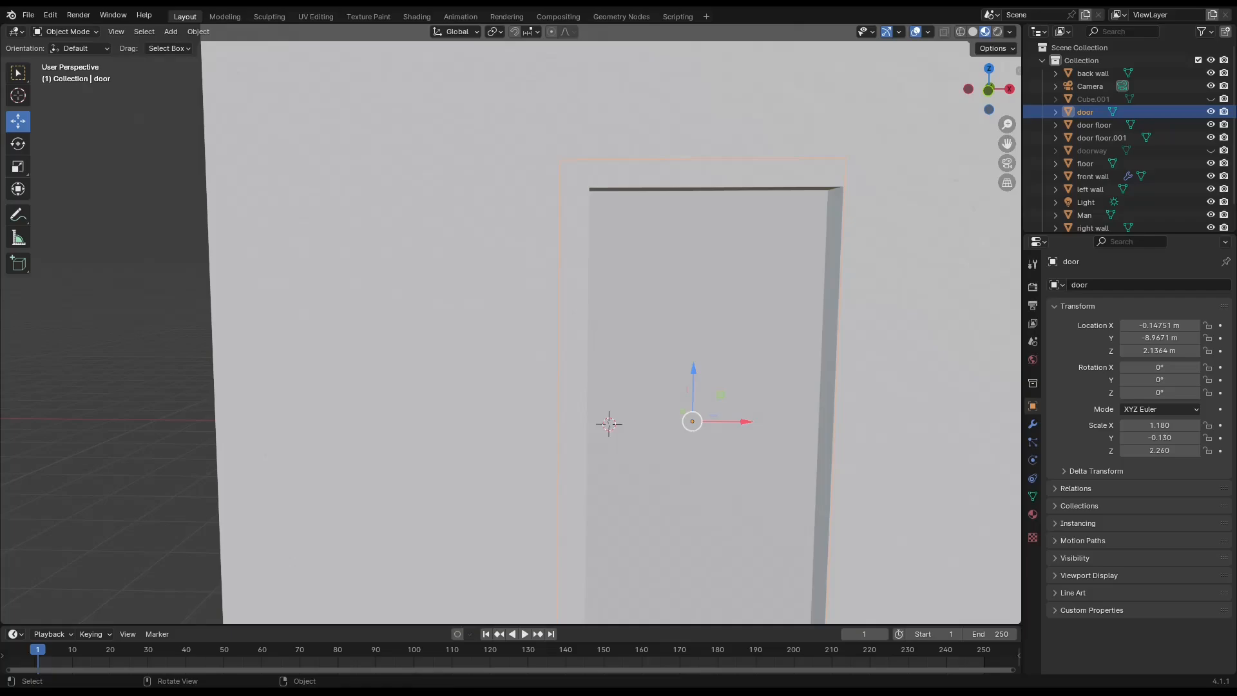
pyautogui.click(271, 17)
pyautogui.click(417, 17)
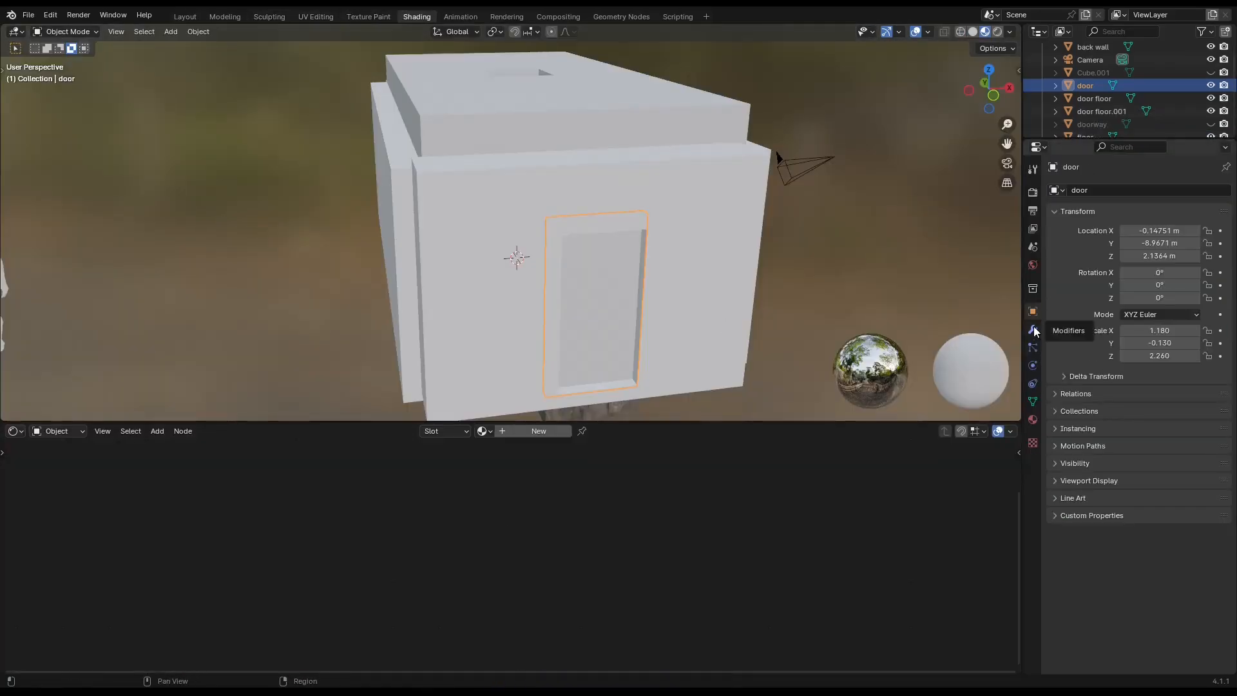
# Step: Create a new material for the door and use worn_planks_diff_4k.jpg as its base color texture
pyautogui.click(1033, 419)
pyautogui.click(1139, 245)
pyautogui.moveTo(826, 537); pyautogui.dragTo(779, 613, button='middle')
pyautogui.click(1126, 350)
pyautogui.click(829, 435)
pyautogui.moveTo(554, 496); pyautogui.dragTo(573, 518, button='middle')
pyautogui.moveTo(561, 508); pyautogui.dragTo(186, 503)
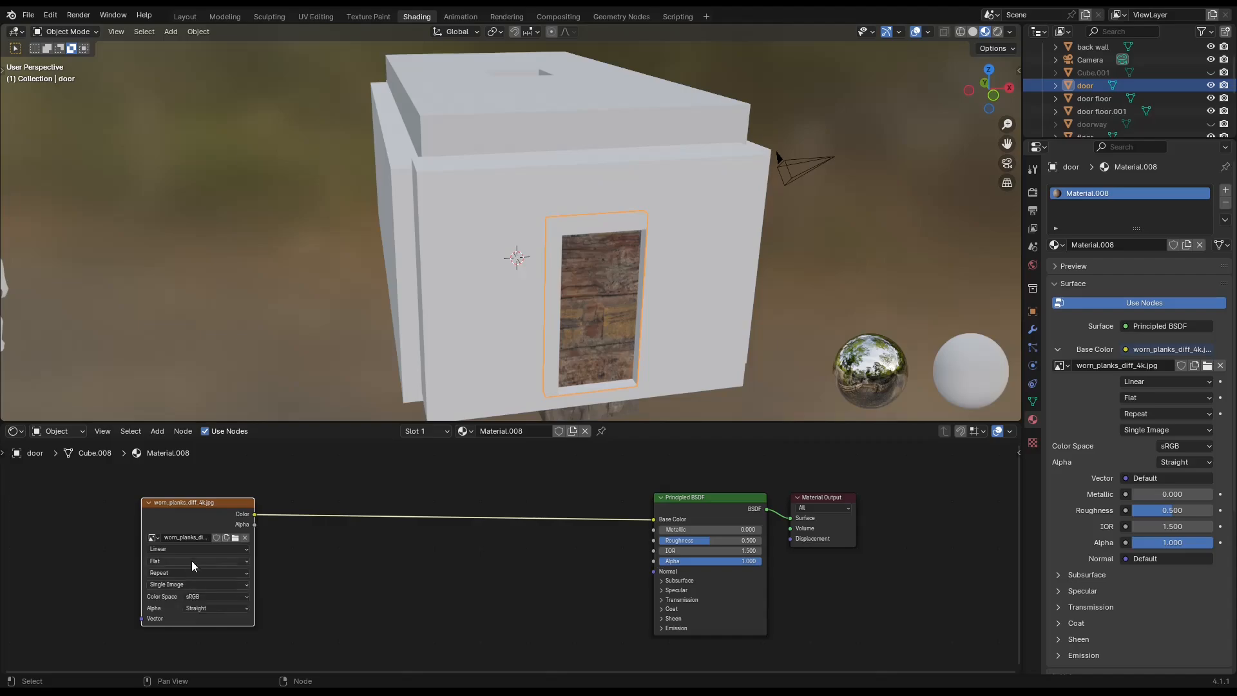
# Step: Add an Image Texture node with worn_planks_rough_4k.exr and connect it to the door material's roughness
pyautogui.moveTo(655, 542); pyautogui.dragTo(332, 549)
pyautogui.press('Return')
pyautogui.click(382, 534)
pyautogui.click(358, 565)
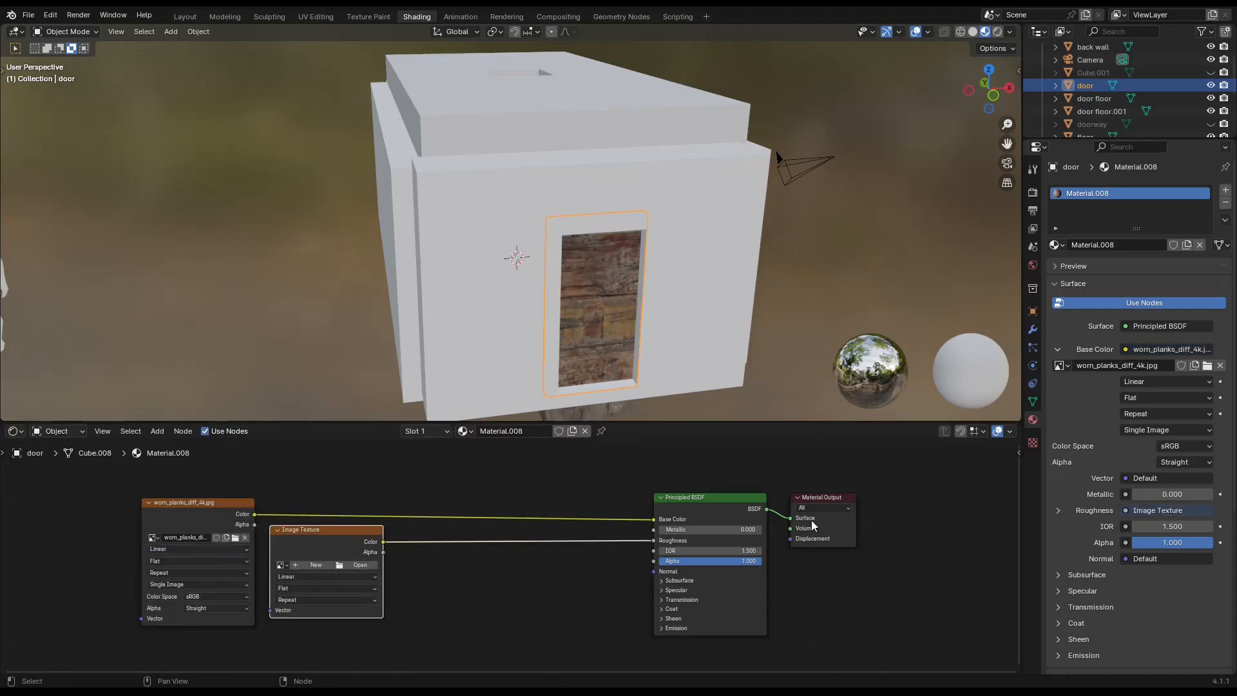
# Step: Connect worn_planks_nor_gl_4k.exr to the door's normal through a Normal Map node, setting the roughness and normal textures to Non-Color
pyautogui.moveTo(551, 576); pyautogui.dragTo(487, 565)
pyautogui.press('Return')
pyautogui.click(517, 565)
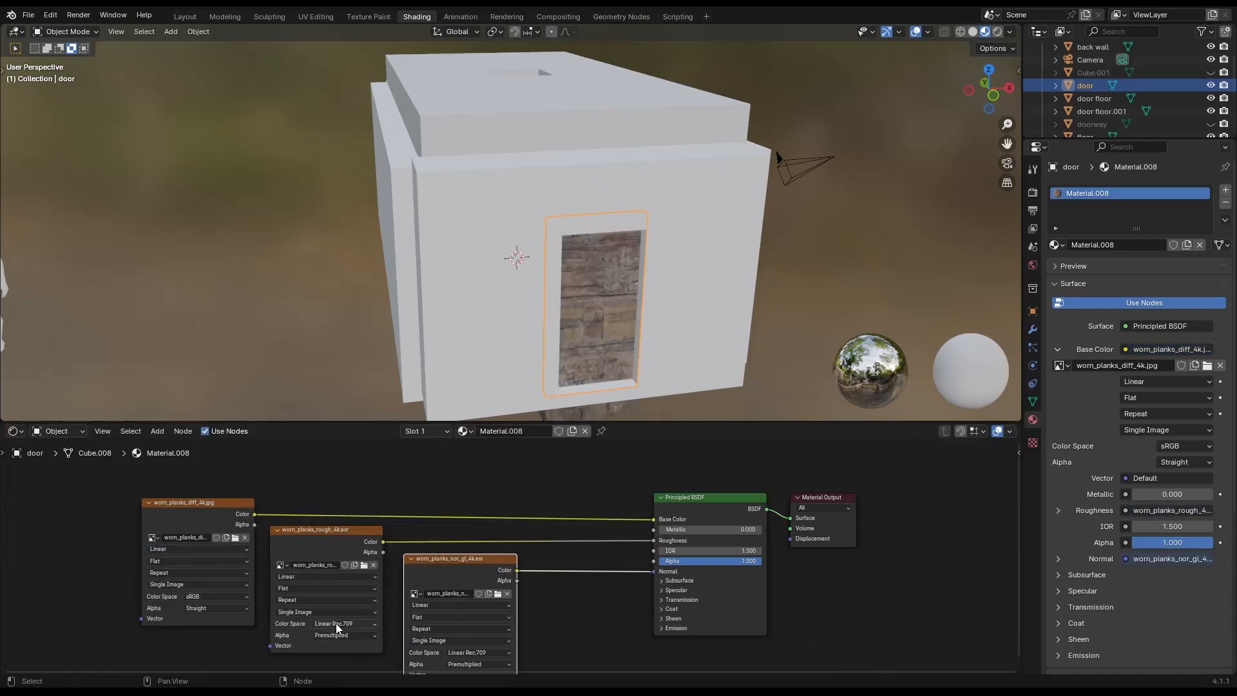
pyautogui.click(567, 611)
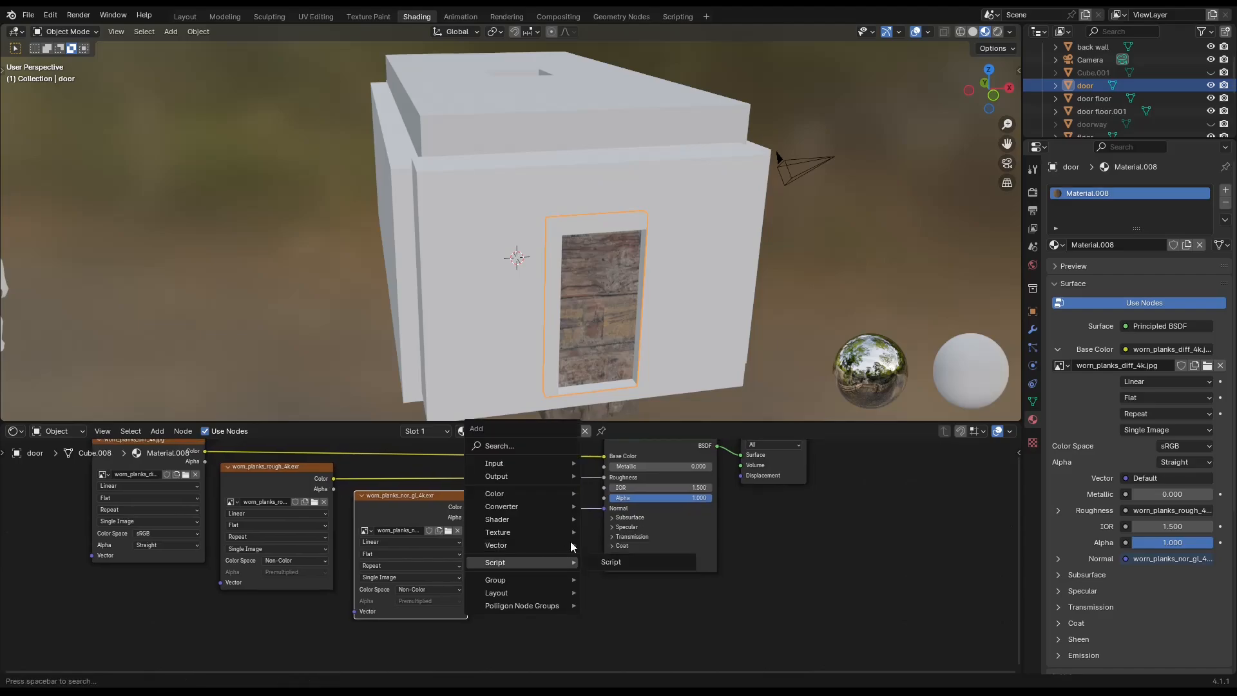
pyautogui.click(505, 547)
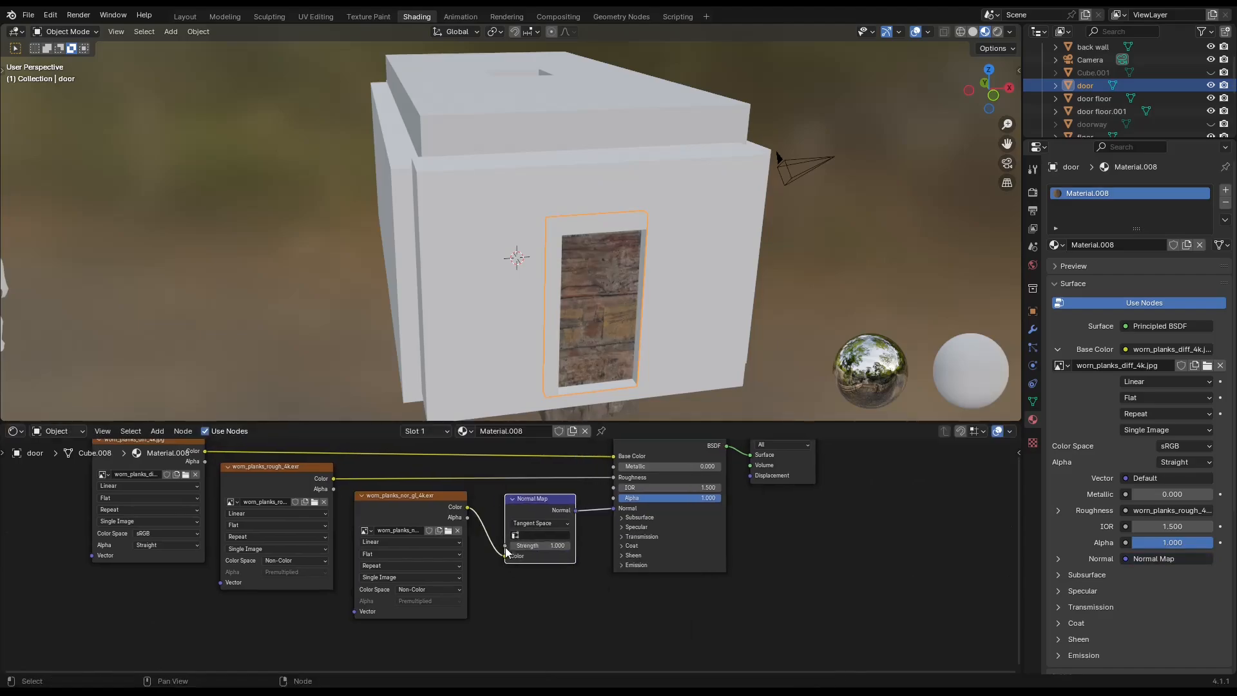
# Step: Examine the door from inside the room and open the door floor's object properties
pyautogui.moveTo(609, 311); pyautogui.dragTo(165, 526, button='middle')
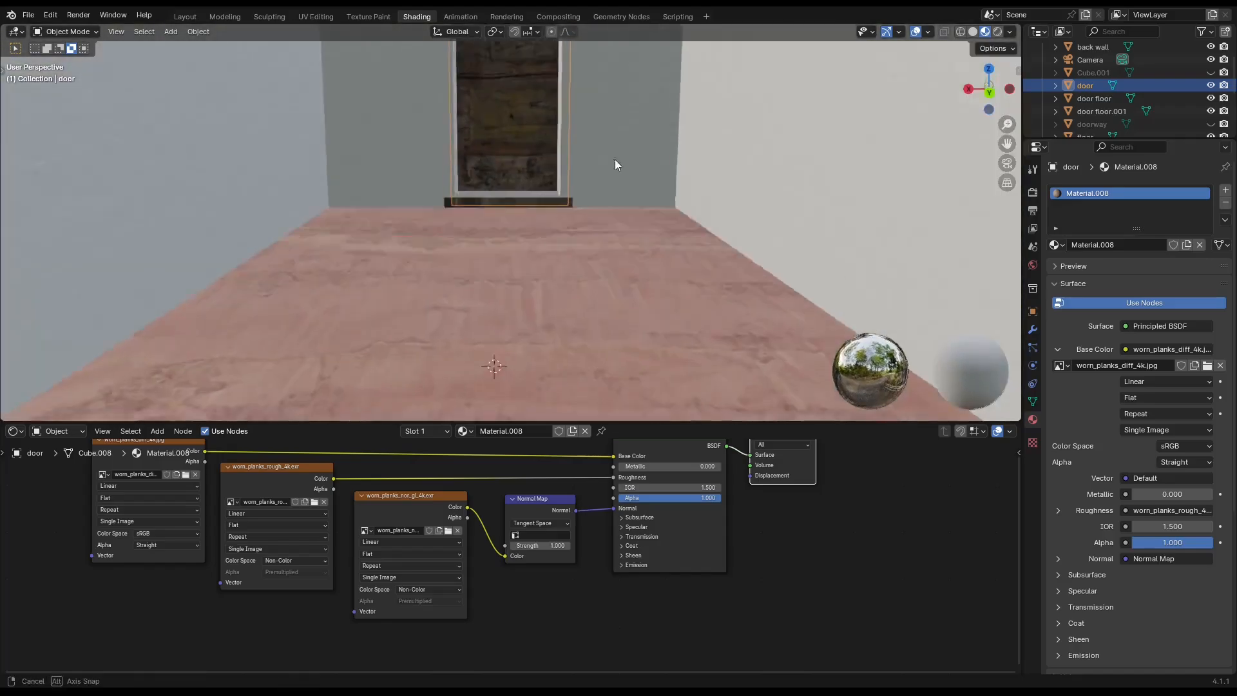
pyautogui.moveTo(612, 160); pyautogui.dragTo(346, 200, button='middle')
pyautogui.click(346, 199)
pyautogui.click(1033, 311)
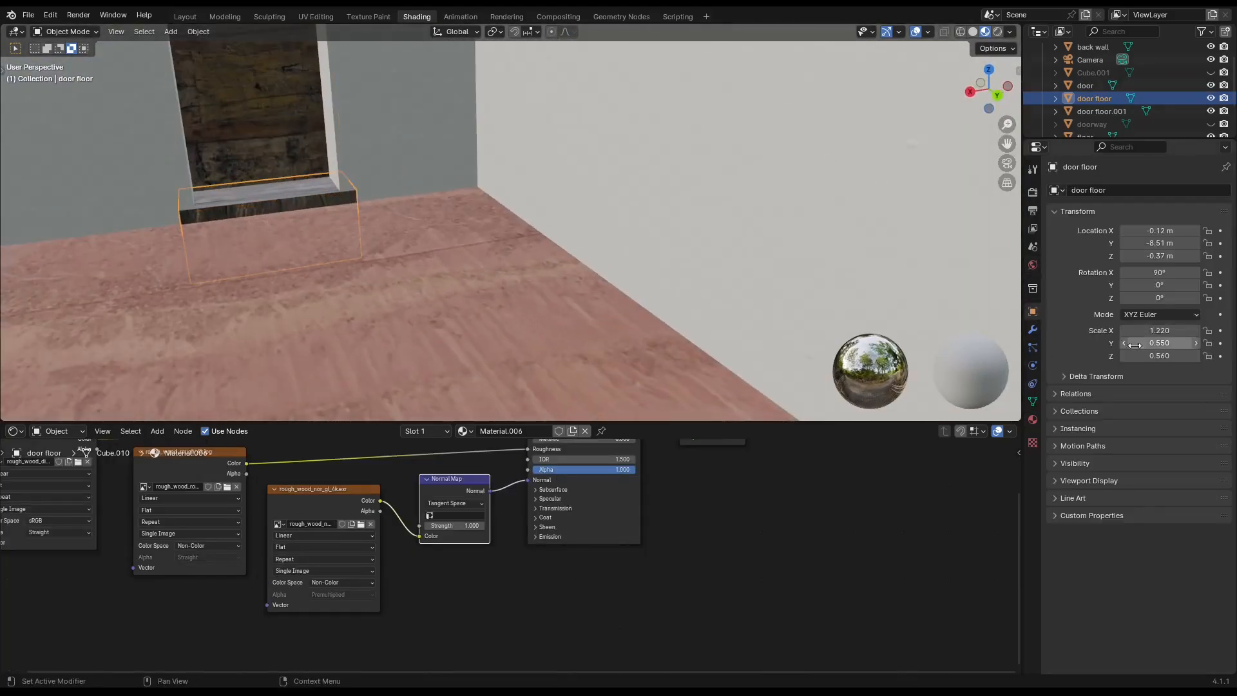
# Step: Raise the roof clear of the walls to a Z location of 11.163 m in the Layout workspace
pyautogui.moveTo(594, 308); pyautogui.dragTo(755, 335, button='middle')
pyautogui.scroll(-8, 350, 264)
pyautogui.click(580, 235)
pyautogui.click(185, 16)
pyautogui.moveTo(640, 226); pyautogui.dragTo(641, 120)
pyautogui.moveTo(389, 254); pyautogui.dragTo(539, 290, button='middle')
pyautogui.moveTo(451, 361); pyautogui.dragTo(380, 338, button='middle')
# Step: Add a cylinder mesh at Z 6.94 m and set its X and Z rotation to -90° so it lies across the room
pyautogui.click(171, 32)
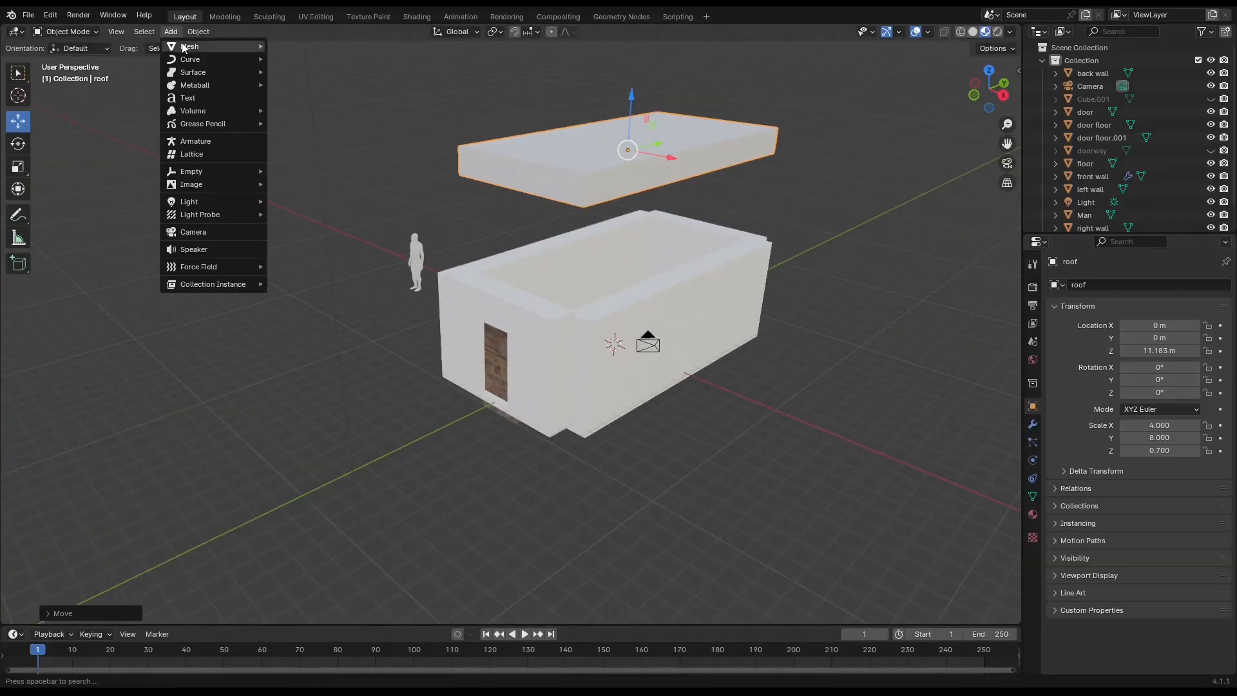
pyautogui.moveTo(188, 48)
pyautogui.click(296, 111)
pyautogui.moveTo(1158, 350); pyautogui.dragTo(1212, 351)
pyautogui.moveTo(687, 413); pyautogui.dragTo(838, 399, button='middle')
pyautogui.moveTo(1159, 366); pyautogui.dragTo(1192, 379)
pyautogui.click(1176, 383)
pyautogui.moveTo(644, 361)
pyautogui.mouseDown(button='middle')
pyautogui.moveTo(766, 358)
pyautogui.moveTo(560, 406)
pyautogui.mouseUp(button='middle')
# Step: Create a new material for the cylinder in the Shading workspace, connect an Image Texture node to its base color and spread the nodes apart
pyautogui.click(417, 17)
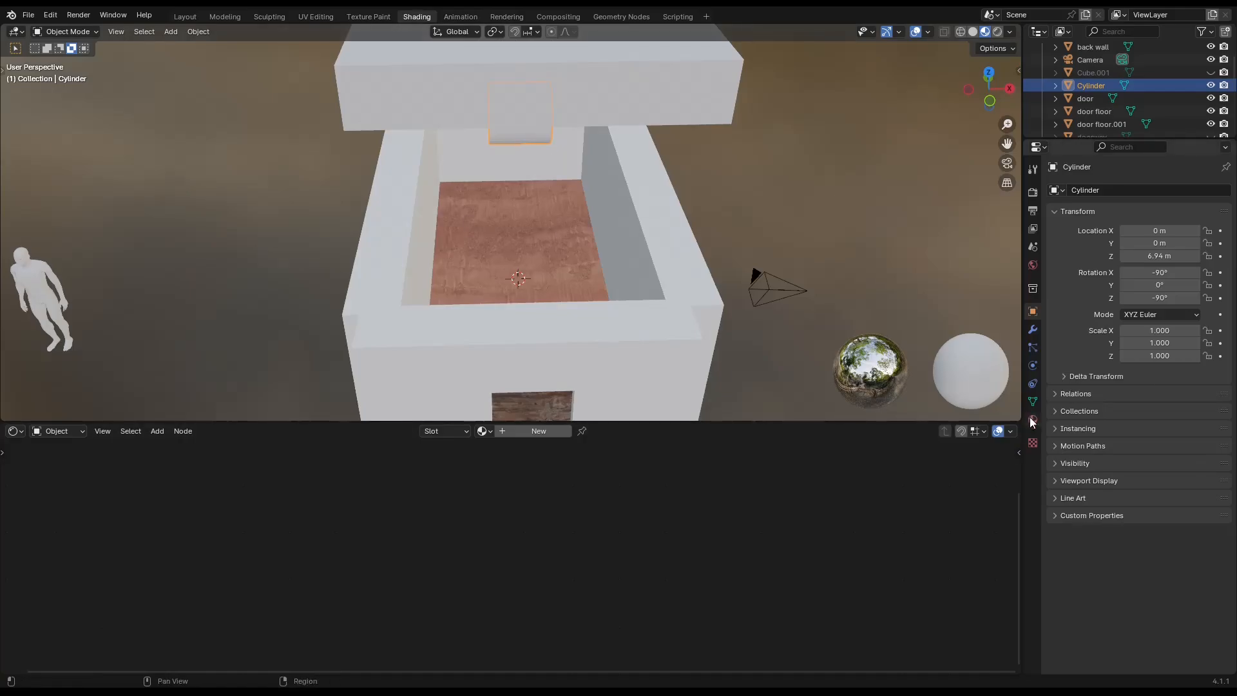
pyautogui.click(1033, 419)
pyautogui.moveTo(644, 277); pyautogui.dragTo(644, 238, button='middle')
pyautogui.click(1139, 245)
pyautogui.click(1125, 349)
pyautogui.click(831, 422)
pyautogui.moveTo(474, 477); pyautogui.dragTo(484, 570, button='middle')
pyautogui.moveTo(461, 502); pyautogui.dragTo(85, 498)
pyautogui.moveTo(791, 462); pyautogui.dragTo(600, 573)
pyautogui.moveTo(599, 489); pyautogui.dragTo(812, 474)
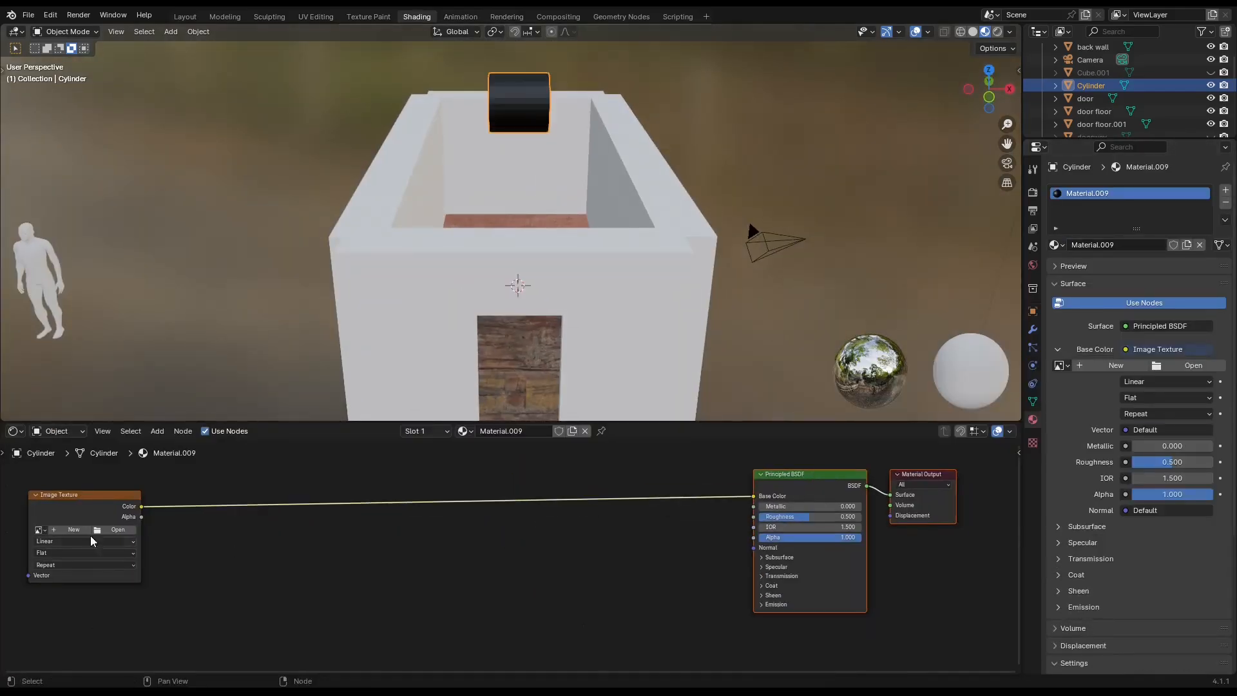
# Step: Load the wood_peeling_paint_weathered diffuse texture on the cylinder, and scale the cylinder to 0.700, 0.700 and 3.790 in the Layout workspace
pyautogui.moveTo(572, 353); pyautogui.dragTo(400, 155, button='middle')
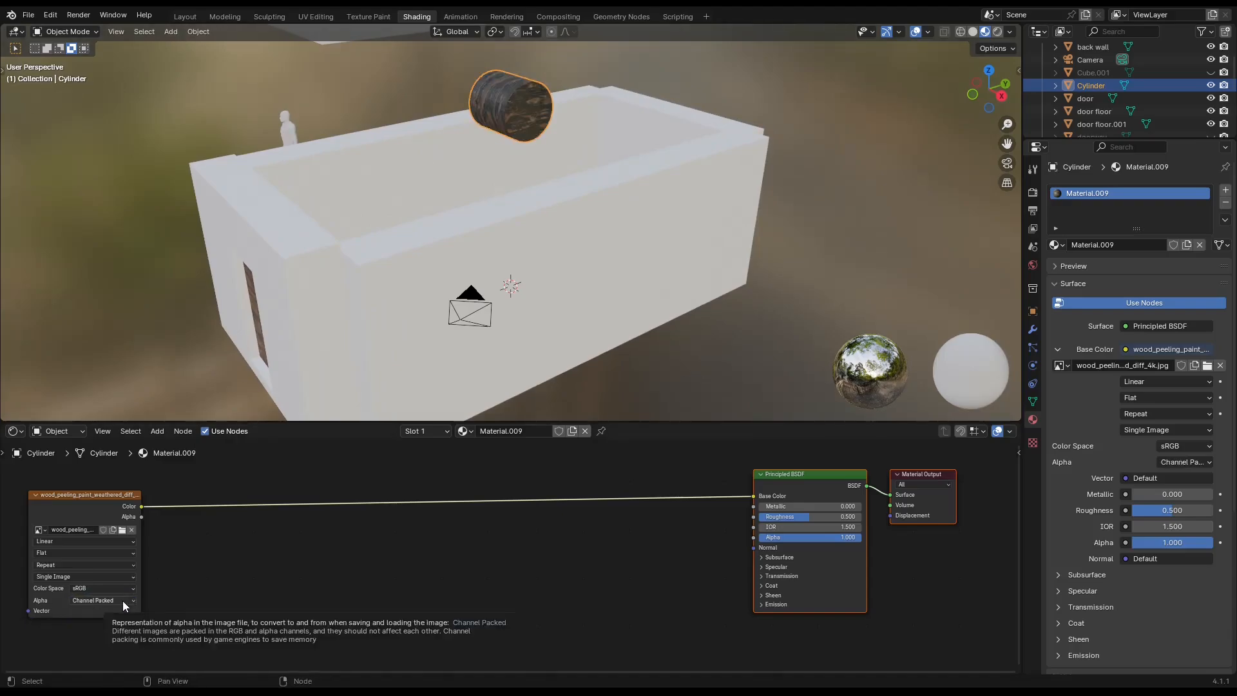
pyautogui.moveTo(490, 148)
pyautogui.mouseDown(button='middle')
pyautogui.moveTo(619, 188)
pyautogui.moveTo(651, 212)
pyautogui.mouseUp(button='middle')
pyautogui.click(185, 17)
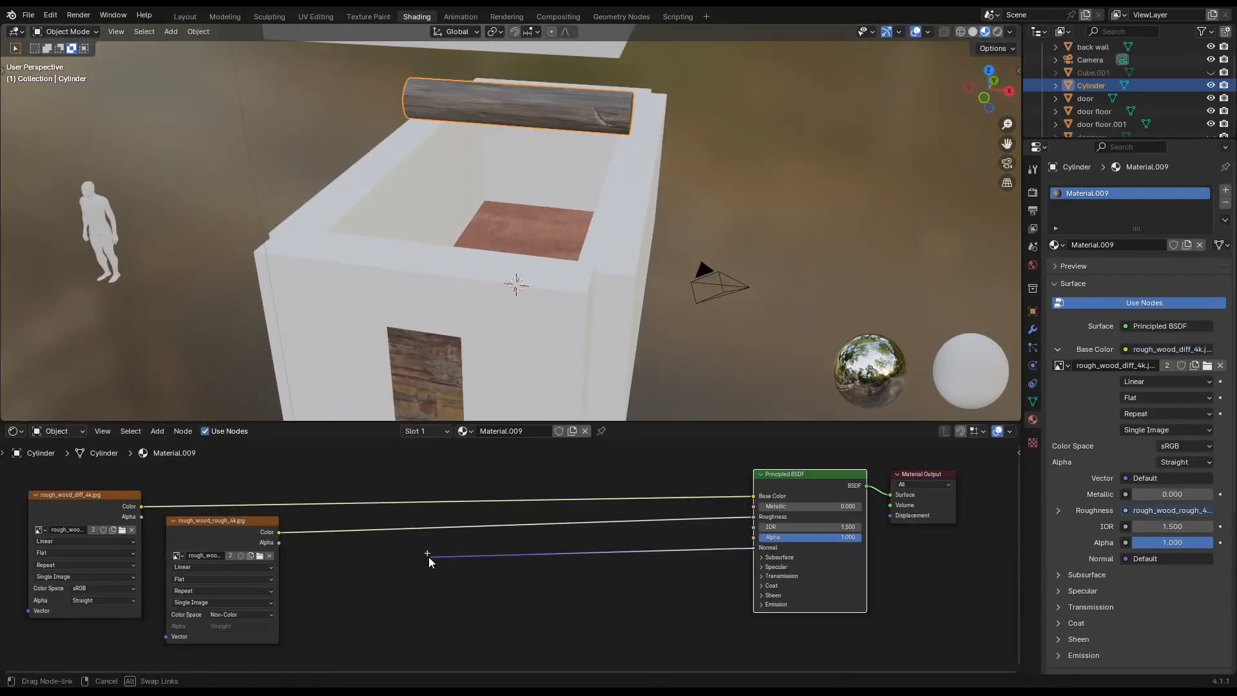
# Step: Connect rough_wood_nor_gl_4k.exr to the cylinder's normal through a Normal Map node, and rough_wood_disp_4k.png to the material's displacement
pyautogui.moveTo(429, 561); pyautogui.dragTo(428, 558)
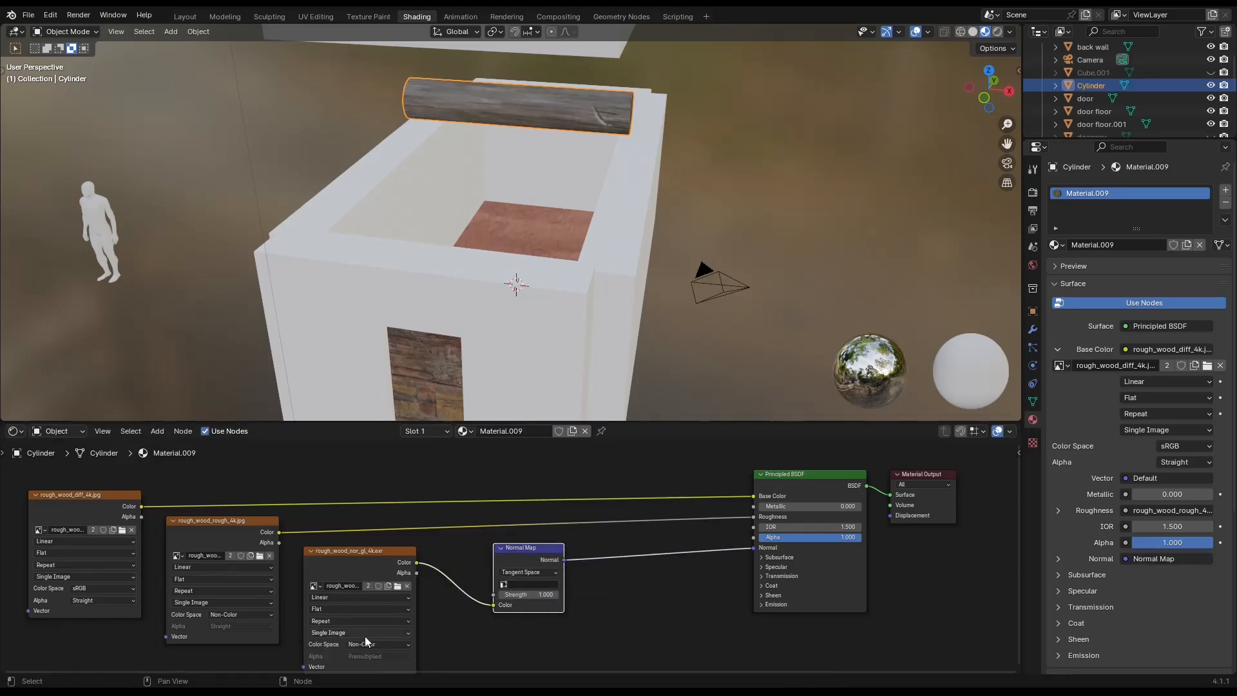
pyautogui.moveTo(890, 516); pyautogui.dragTo(792, 526)
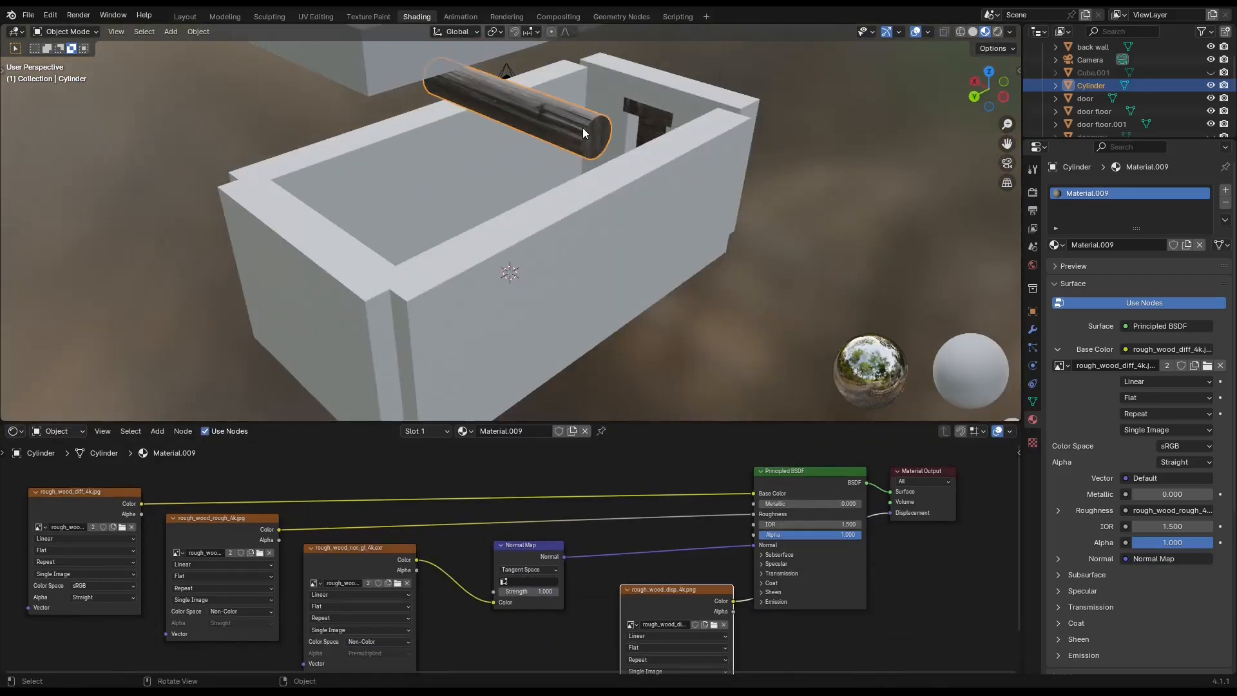
# Step: Copy the wooden beam three times in the Layout workspace and space the four beams along the room's length
pyautogui.rightClick(574, 132)
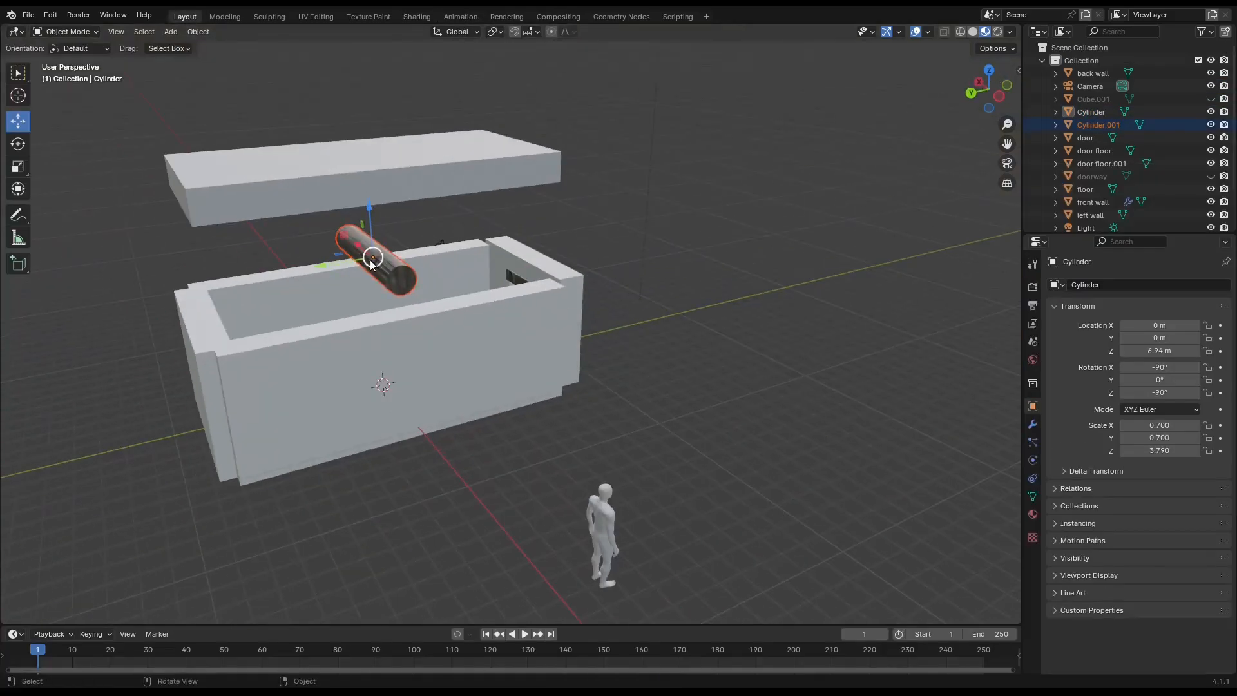
pyautogui.moveTo(320, 266); pyautogui.dragTo(201, 281)
pyautogui.click(391, 269)
pyautogui.rightClick(391, 272)
pyautogui.click(381, 283)
pyautogui.moveTo(321, 266); pyautogui.dragTo(284, 270)
pyautogui.click(387, 267)
pyautogui.rightClick(348, 271)
# Step: Try tilting the beam nearest the back wall by changing its X rotation
pyautogui.click(276, 270)
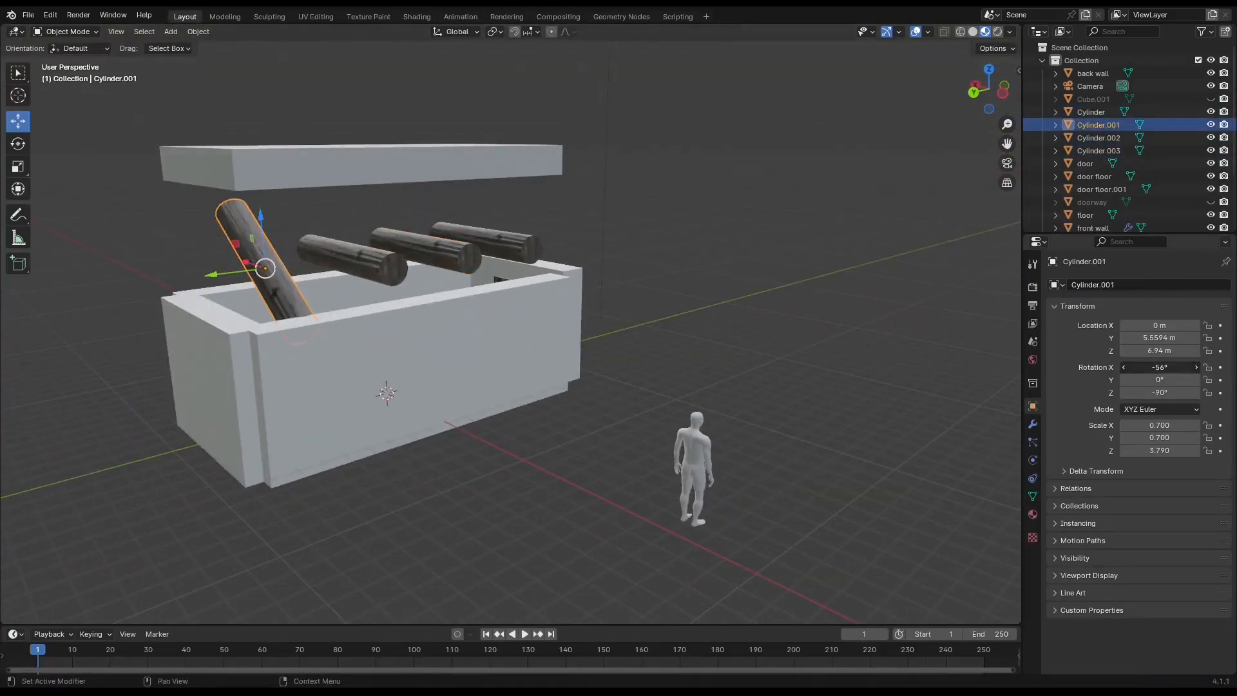
pyautogui.doubleClick(1160, 367)
pyautogui.write('-63d')
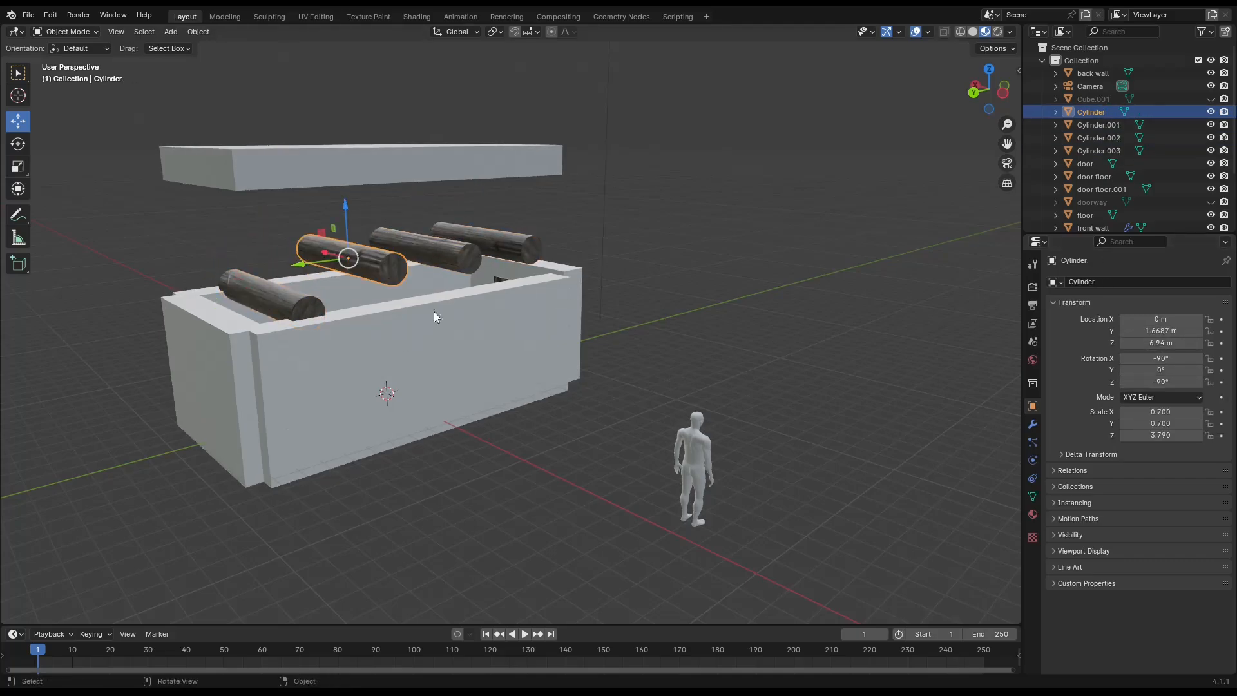
# Step: Lower the other three beams into the wall tops and bring the roof down over them to Z 6.0653 m
pyautogui.moveTo(346, 206); pyautogui.dragTo(348, 231)
pyautogui.click(426, 252)
pyautogui.moveTo(422, 198); pyautogui.dragTo(424, 222)
pyautogui.click(487, 243)
pyautogui.moveTo(486, 192); pyautogui.dragTo(485, 214)
pyautogui.click(425, 167)
pyautogui.moveTo(371, 110); pyautogui.dragTo(364, 223)
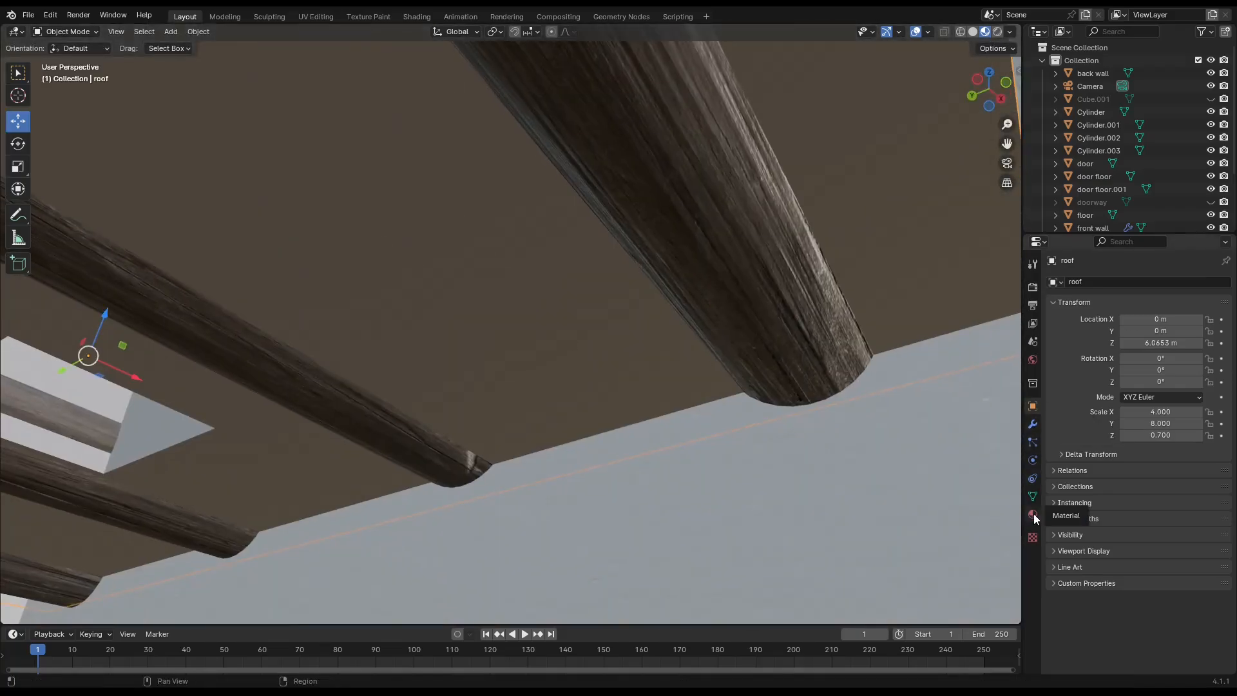
# Step: Create a new material for the roof with a StuccoRoughCast001 image texture as base color, and spread the nodes apart
pyautogui.click(1033, 515)
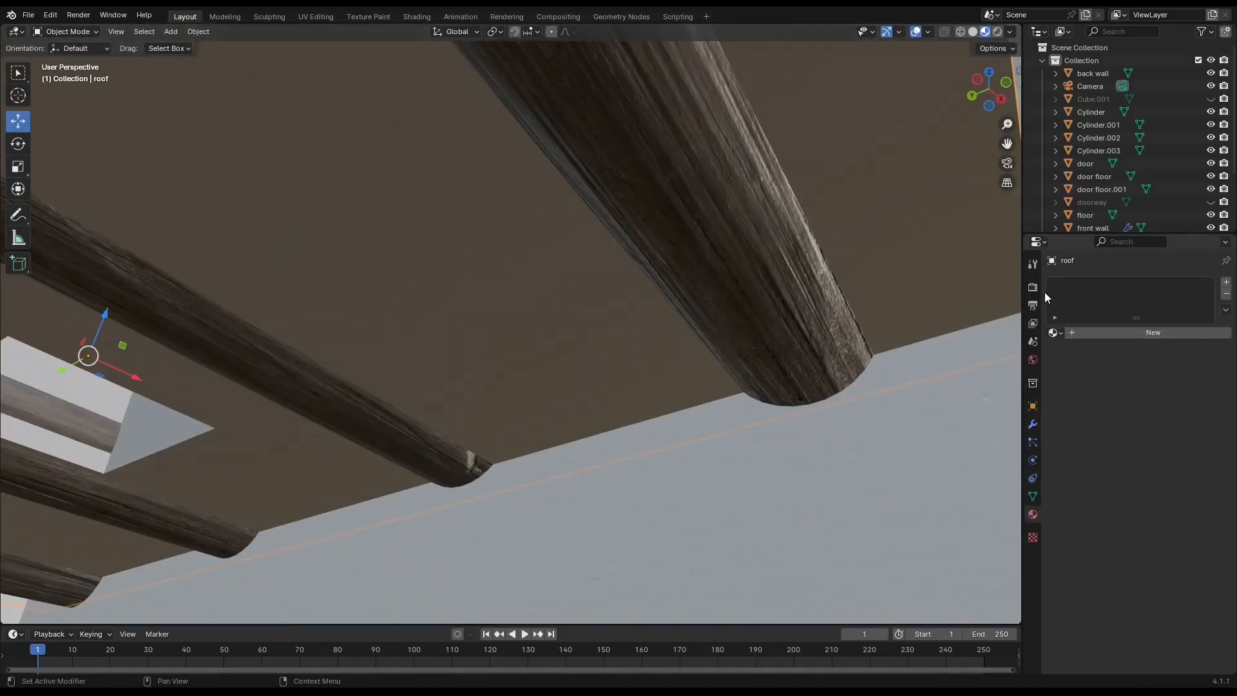
pyautogui.click(1146, 331)
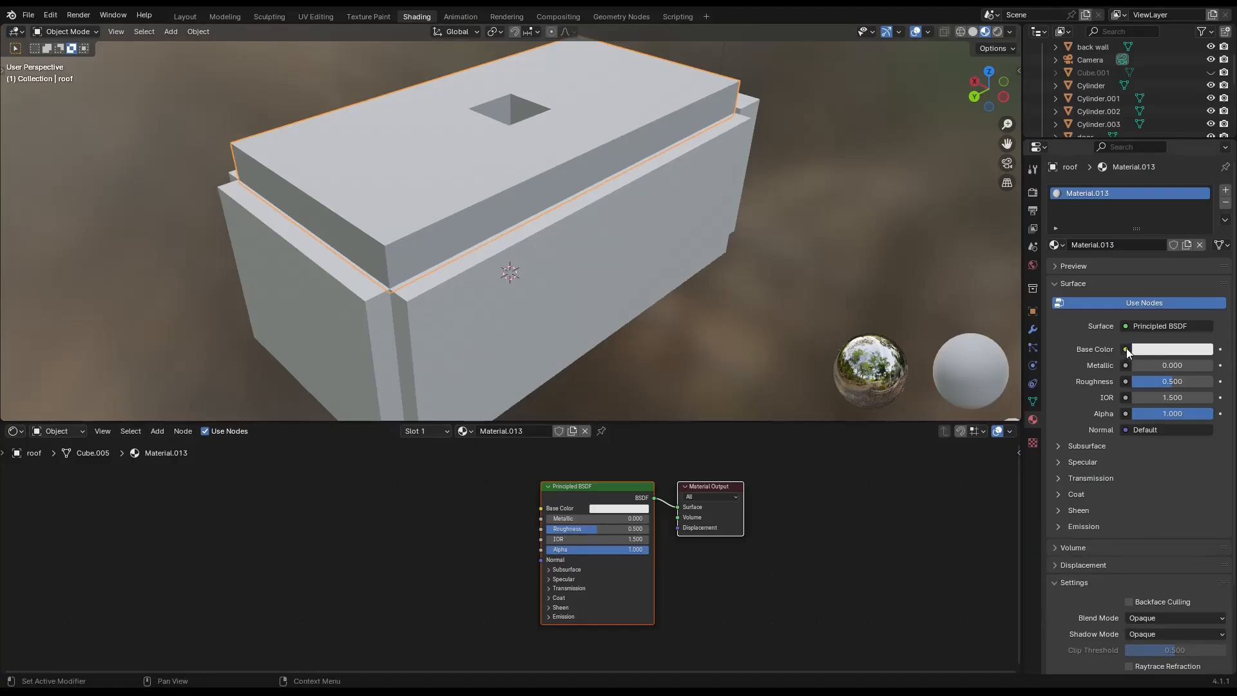
pyautogui.click(1127, 351)
pyautogui.click(830, 443)
pyautogui.moveTo(460, 498); pyautogui.dragTo(95, 483)
pyautogui.moveTo(155, 453); pyautogui.dragTo(384, 614)
pyautogui.moveTo(216, 473); pyautogui.dragTo(825, 473)
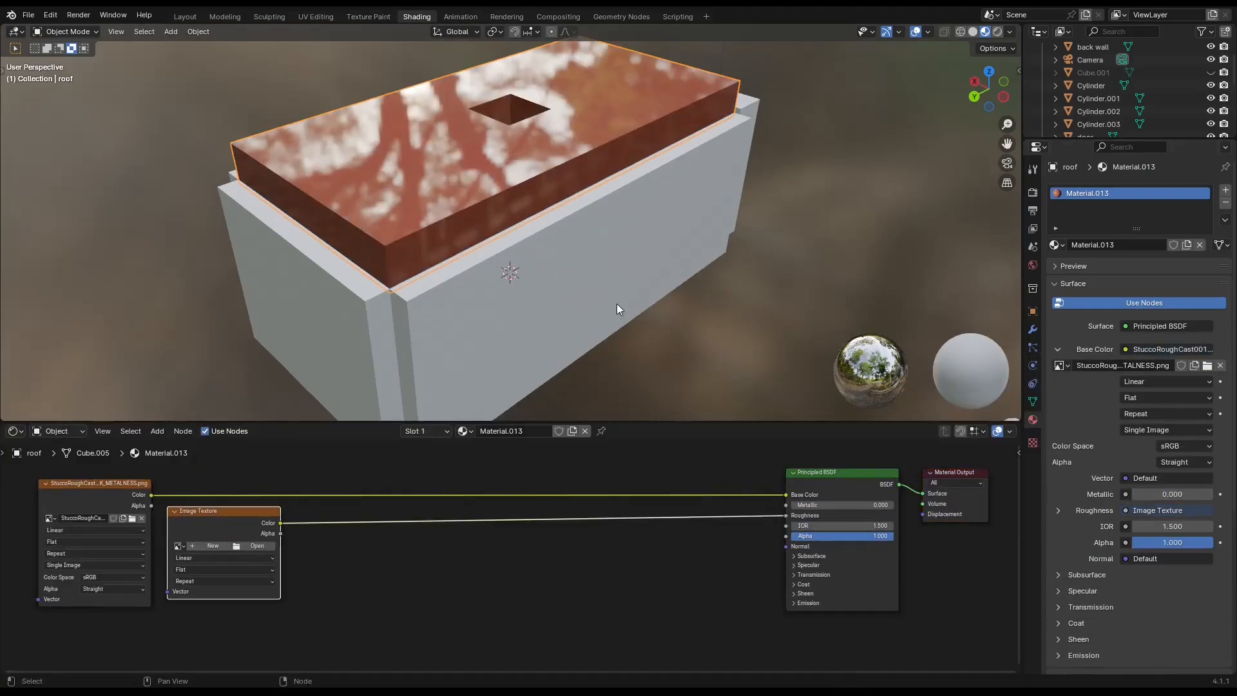
# Step: Add Non-Color StuccoRoughCast001 textures for the roof's roughness and normal, routing the normal texture through a Normal Map node
pyautogui.click(242, 605)
pyautogui.click(313, 566)
pyautogui.moveTo(786, 547); pyautogui.dragTo(403, 566)
pyautogui.click(403, 574)
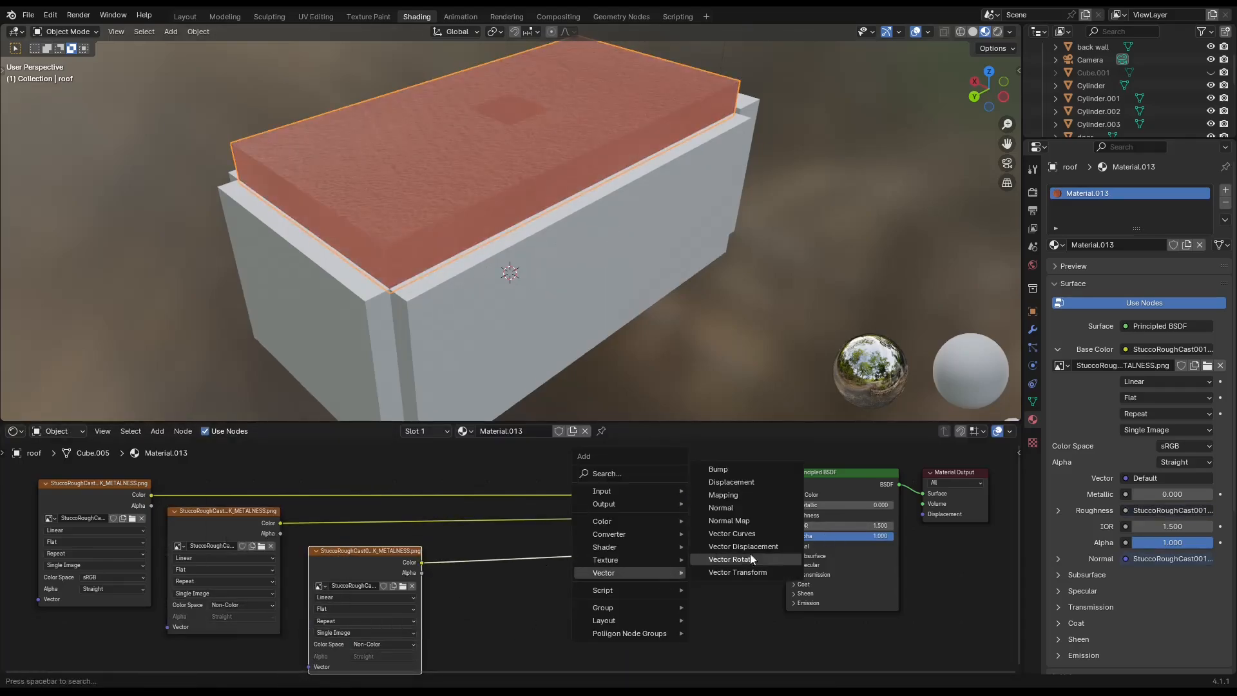
pyautogui.click(728, 520)
pyautogui.click(592, 564)
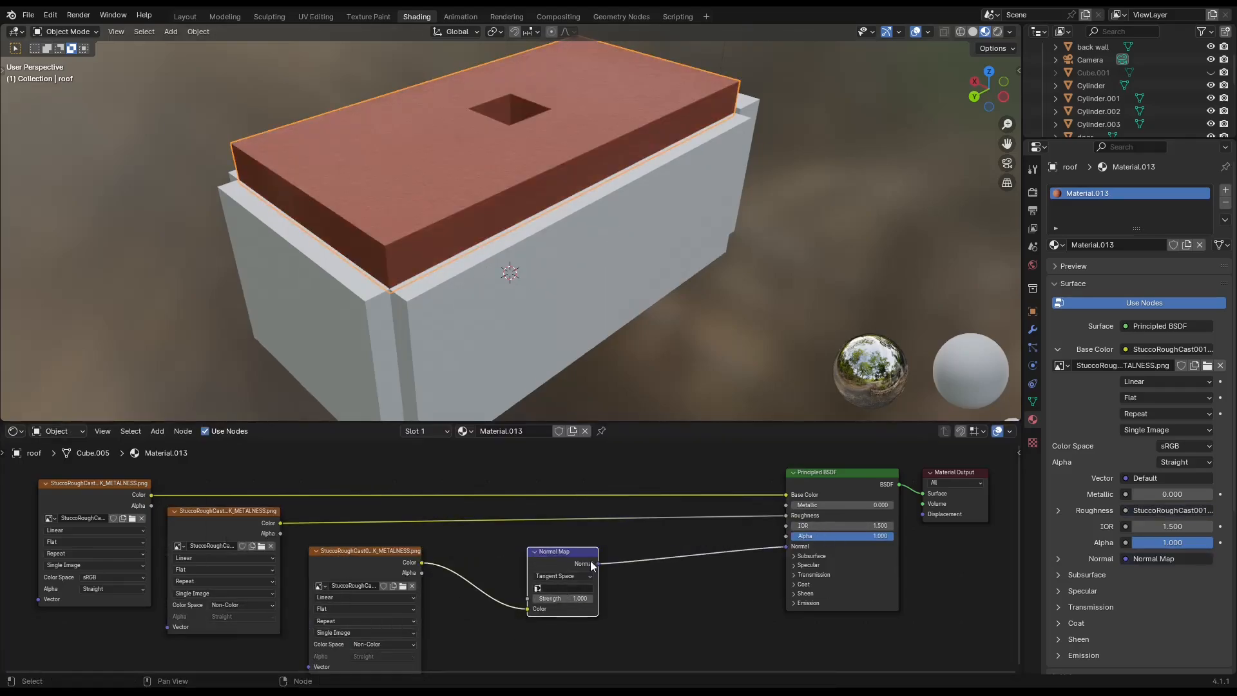
# Step: Inspect the roof's stucco material from below, inside the room
pyautogui.scroll(8, 514, 342)
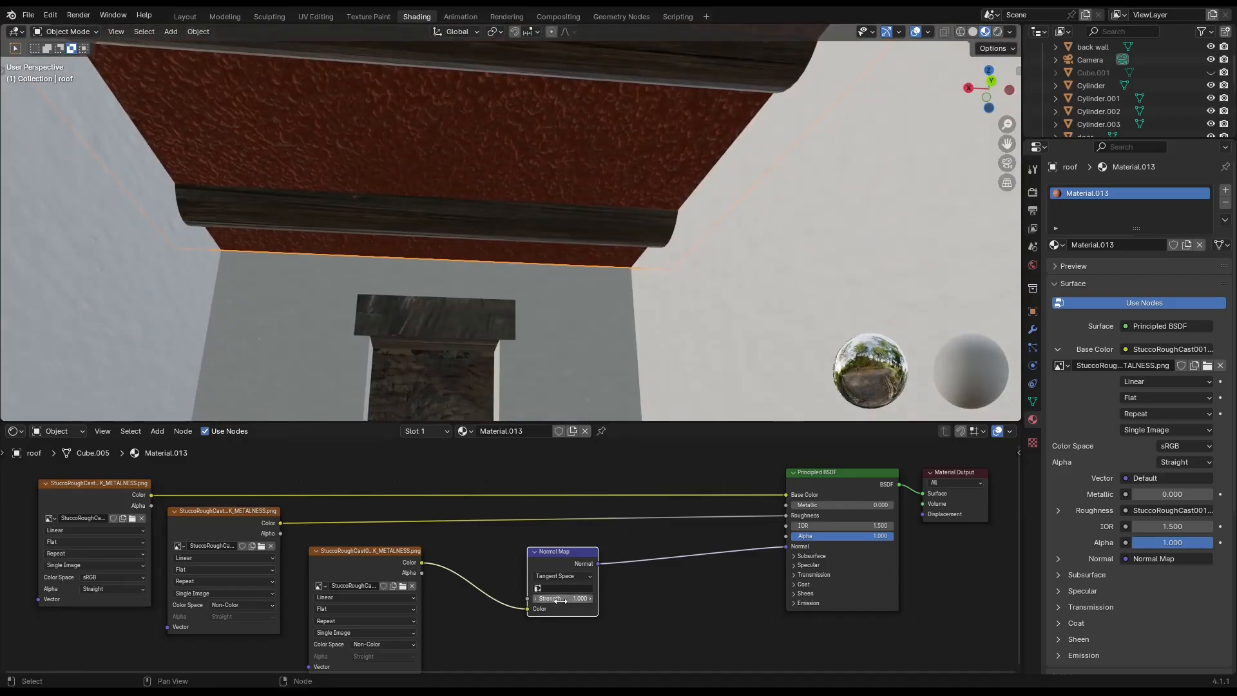
pyautogui.moveTo(516, 293); pyautogui.dragTo(763, 390, button='middle')
pyautogui.scroll(-6, 763, 390)
pyautogui.scroll(5, 529, 245)
pyautogui.moveTo(567, 258); pyautogui.dragTo(515, 234, button='middle')
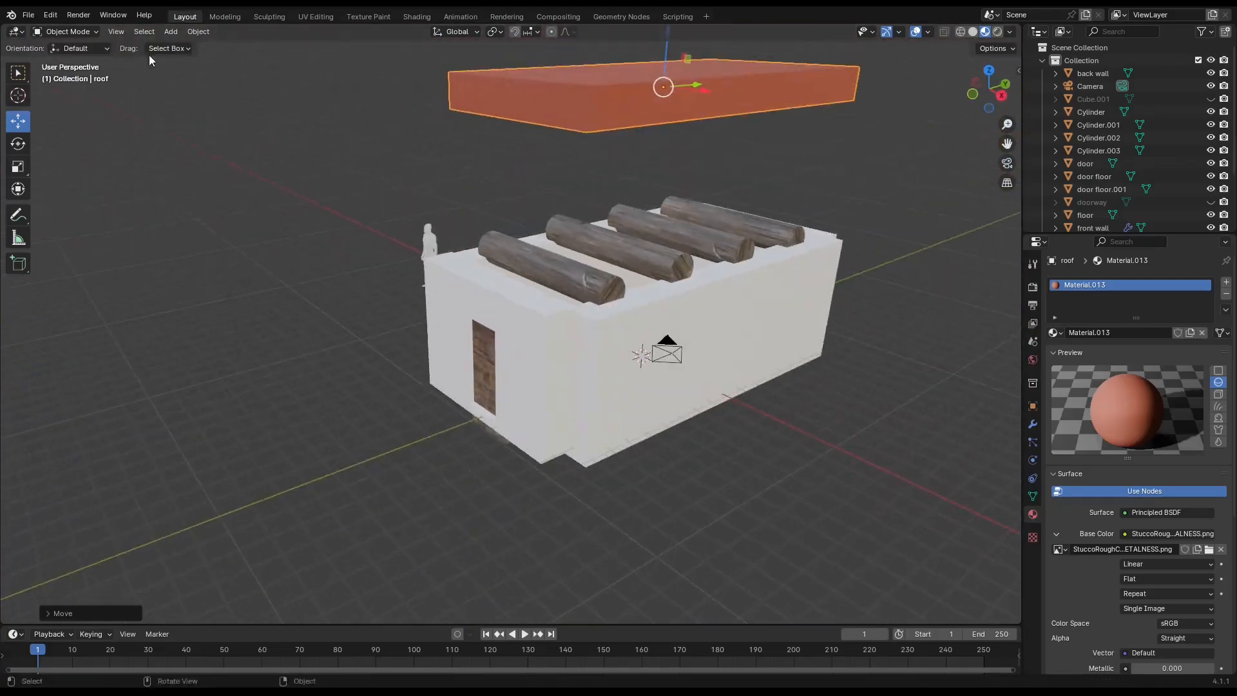
# Step: Add a cylinder mesh for a pillar and move it along the X axis to about 2.16 m
pyautogui.click(171, 31)
pyautogui.moveTo(213, 47)
pyautogui.click(298, 110)
pyautogui.moveTo(451, 387); pyautogui.dragTo(649, 316, button='middle')
pyautogui.press('g')
pyautogui.press('x')
pyautogui.moveTo(648, 316); pyautogui.dragTo(647, 315)
# Step: Move the roof aside so the beams and the interior of the room are uncovered
pyautogui.moveTo(760, 444); pyautogui.dragTo(676, 516, button='middle')
pyautogui.click(600, 84)
pyautogui.moveTo(644, 97); pyautogui.dragTo(168, 292)
# Step: Shape the cylinder into a pillar with scale 0.5 in X and Y and 4.04 in Z, raised to Z 2.17 m
pyautogui.moveTo(451, 322); pyautogui.dragTo(547, 516, button='middle')
pyautogui.click(546, 223)
pyautogui.click(1033, 405)
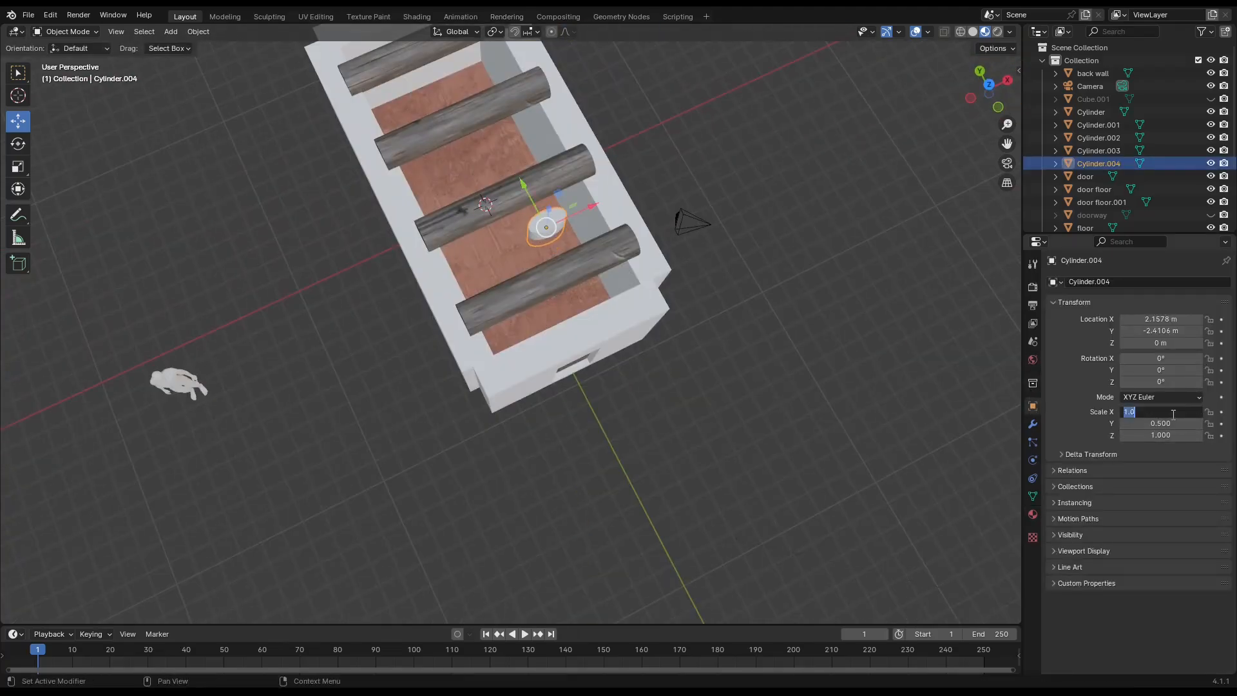
pyautogui.moveTo(773, 444); pyautogui.dragTo(745, 402, button='middle')
pyautogui.moveTo(1161, 435); pyautogui.dragTo(1130, 435)
pyautogui.moveTo(770, 423); pyautogui.dragTo(793, 360, button='middle')
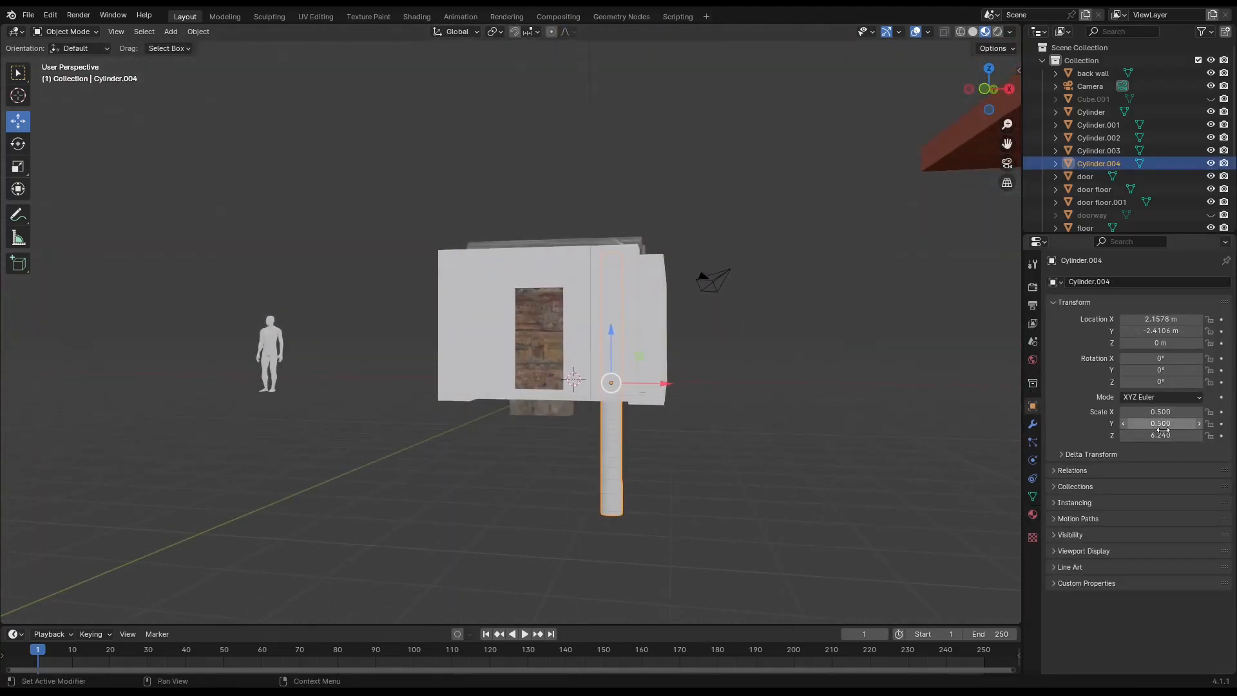
pyautogui.moveTo(873, 357); pyautogui.dragTo(580, 228, button='middle')
# Step: Paste a copy of the pillar and move it across the room to about X -2.16 m
pyautogui.hotkey('ctrl', 'v')
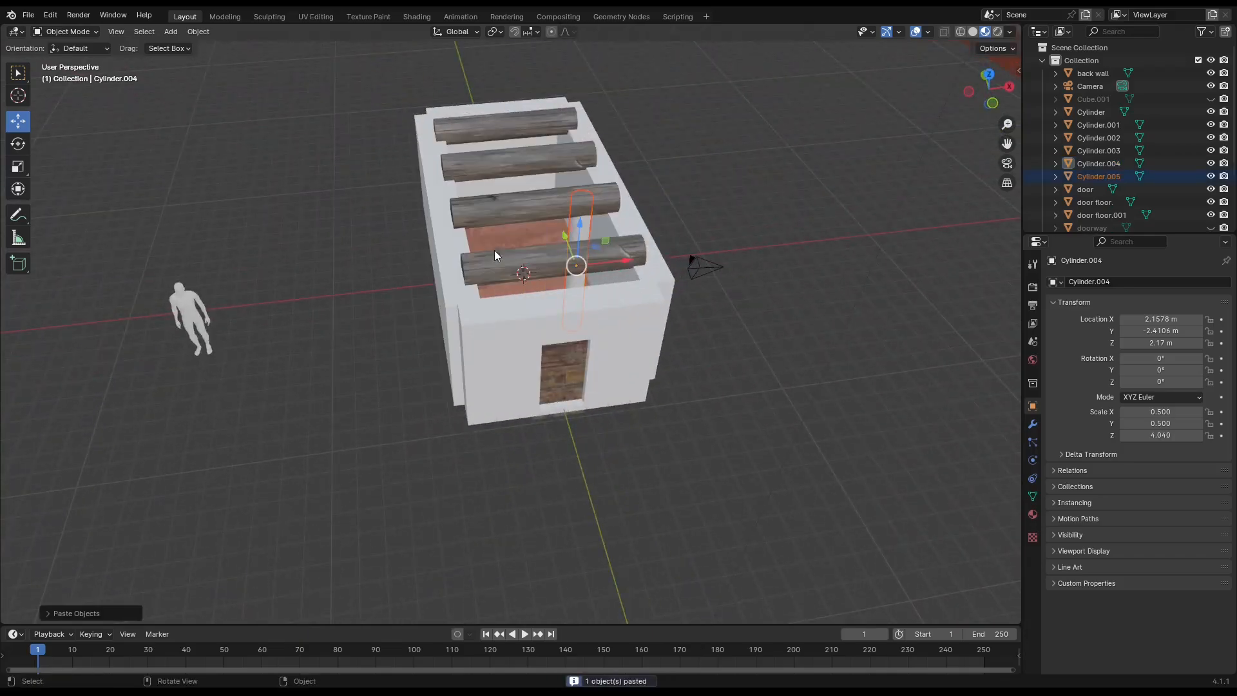
pyautogui.moveTo(527, 272); pyautogui.dragTo(527, 272)
pyautogui.moveTo(718, 422); pyautogui.dragTo(828, 458, button='middle')
# Step: Paste another copy of the pillar and move it towards the back of the room
pyautogui.rightClick(369, 326)
pyautogui.click(369, 326)
pyautogui.moveTo(587, 245); pyautogui.dragTo(521, 233, button='middle')
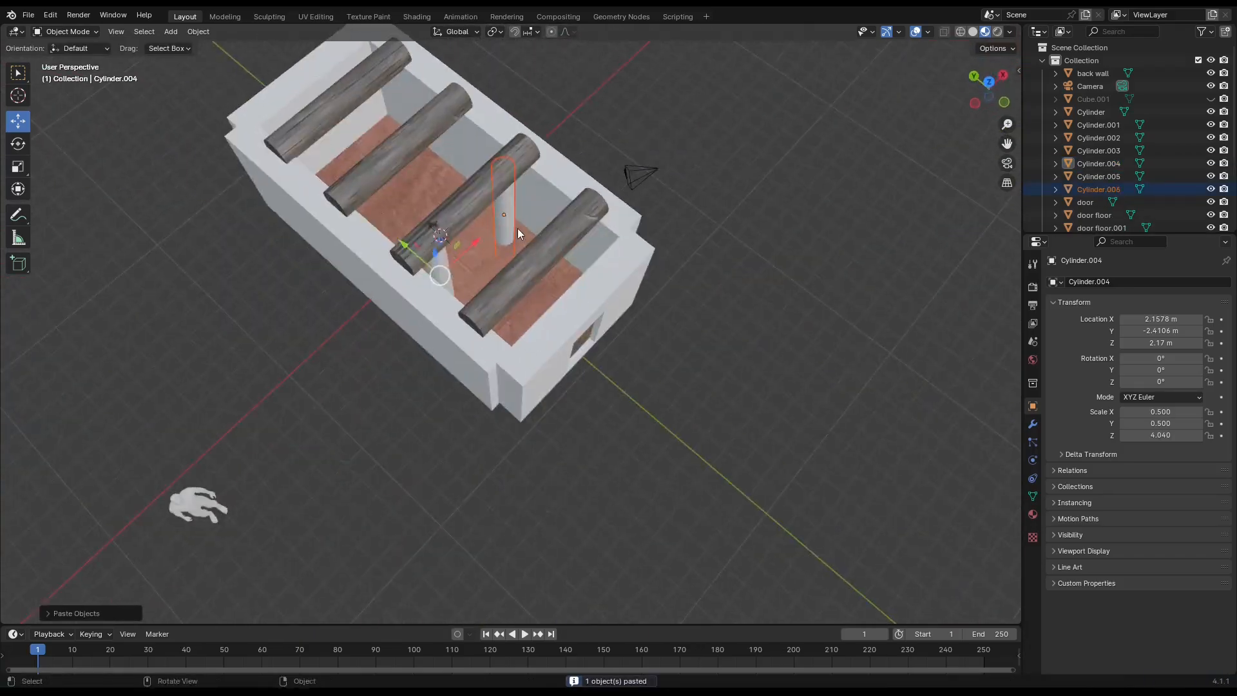
pyautogui.click(514, 226)
pyautogui.moveTo(473, 187); pyautogui.dragTo(404, 134)
# Step: Paste a third copy of the pillar and place it to complete two rows of pillars under the beams
pyautogui.click(504, 212)
pyautogui.hotkey('ctrl', 'v')
pyautogui.moveTo(412, 176); pyautogui.dragTo(408, 180)
pyautogui.moveTo(364, 394); pyautogui.dragTo(622, 419, button='middle')
pyautogui.moveTo(462, 234); pyautogui.dragTo(481, 238)
pyautogui.moveTo(486, 223); pyautogui.dragTo(506, 219, button='middle')
pyautogui.moveTo(484, 153); pyautogui.dragTo(484, 154)
# Step: Fine-tune the positions of the copied pillars so they line up beneath the beams
pyautogui.moveTo(484, 153); pyautogui.dragTo(562, 372, button='middle')
pyautogui.moveTo(327, 508); pyautogui.dragTo(348, 505, button='middle')
pyautogui.moveTo(473, 364); pyautogui.dragTo(475, 364)
pyautogui.click(587, 403)
pyautogui.moveTo(377, 501); pyautogui.dragTo(617, 501, button='middle')
pyautogui.scroll(3, 588, 412)
pyautogui.moveTo(588, 337); pyautogui.dragTo(586, 338)
pyautogui.moveTo(571, 499)
pyautogui.mouseDown(button='middle')
pyautogui.moveTo(555, 497)
pyautogui.moveTo(649, 541)
pyautogui.mouseUp(button='middle')
# Step: Create a new material for the front left pillar with TerracottaClay001_COL_2K.jpg as base color, and spread its nodes apart in the Shading workspace
pyautogui.click(650, 383)
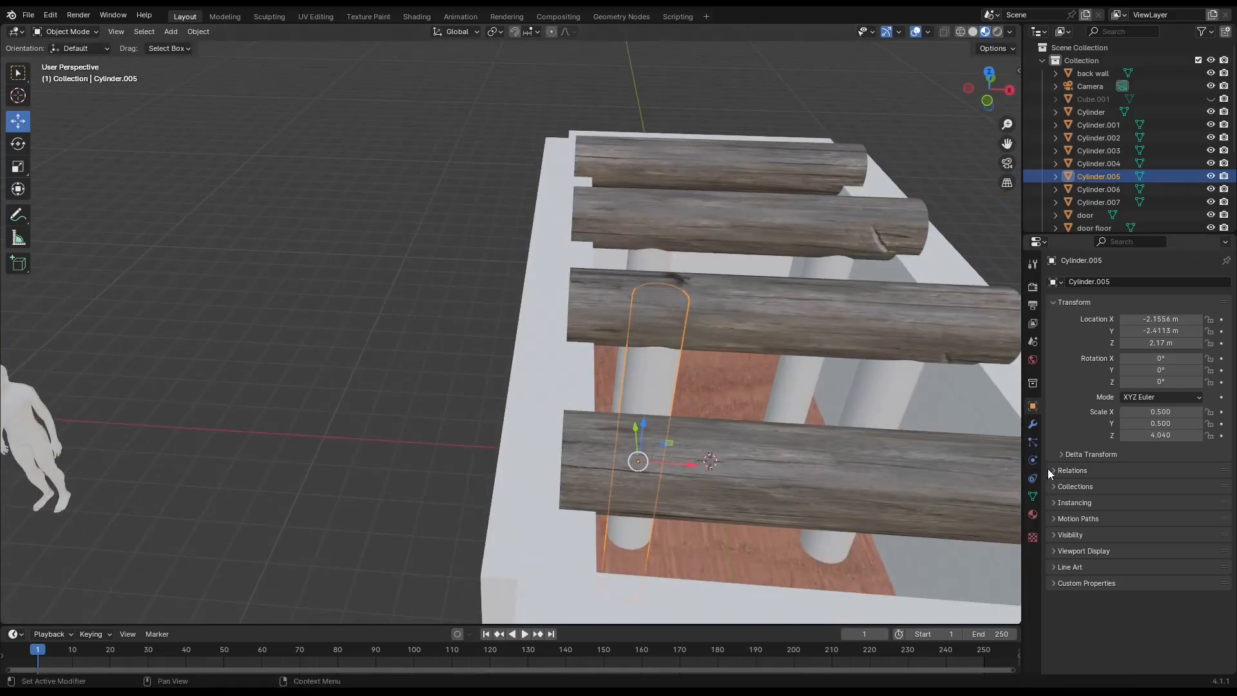
pyautogui.click(1033, 514)
pyautogui.click(1147, 338)
pyautogui.click(417, 17)
pyautogui.click(1126, 349)
pyautogui.click(831, 425)
pyautogui.moveTo(445, 496); pyautogui.dragTo(90, 485)
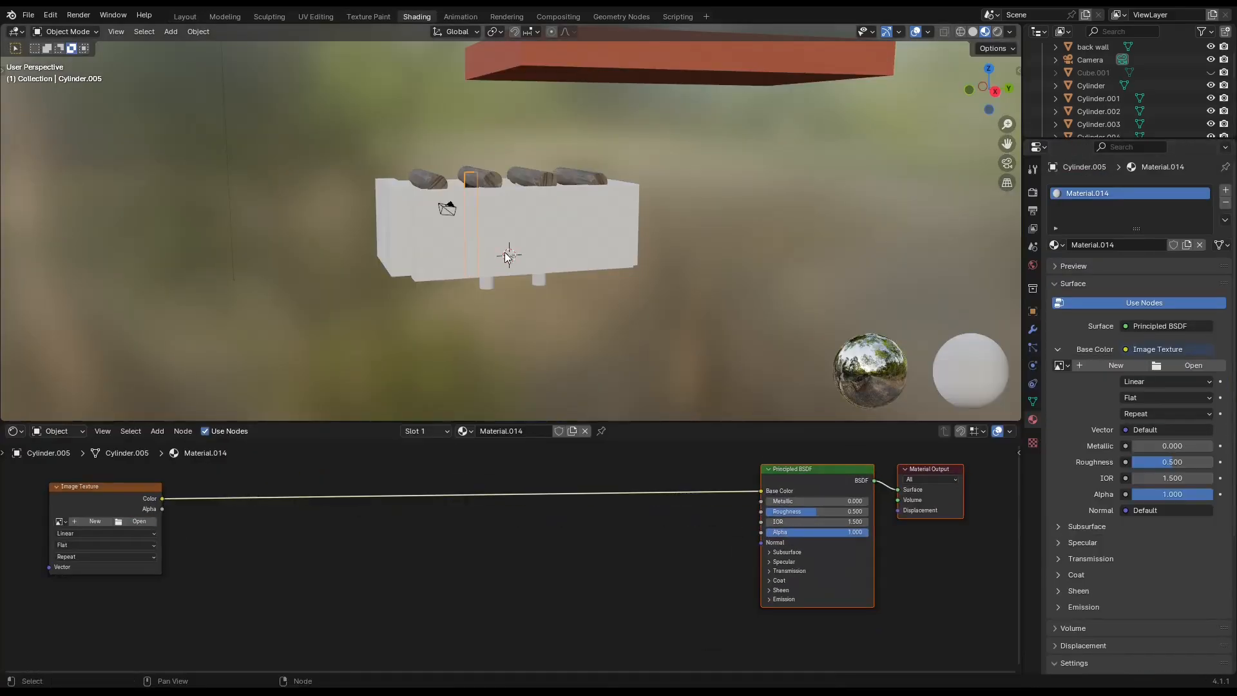
pyautogui.moveTo(488, 230); pyautogui.dragTo(618, 277, button='middle')
pyautogui.scroll(7, 453, 252)
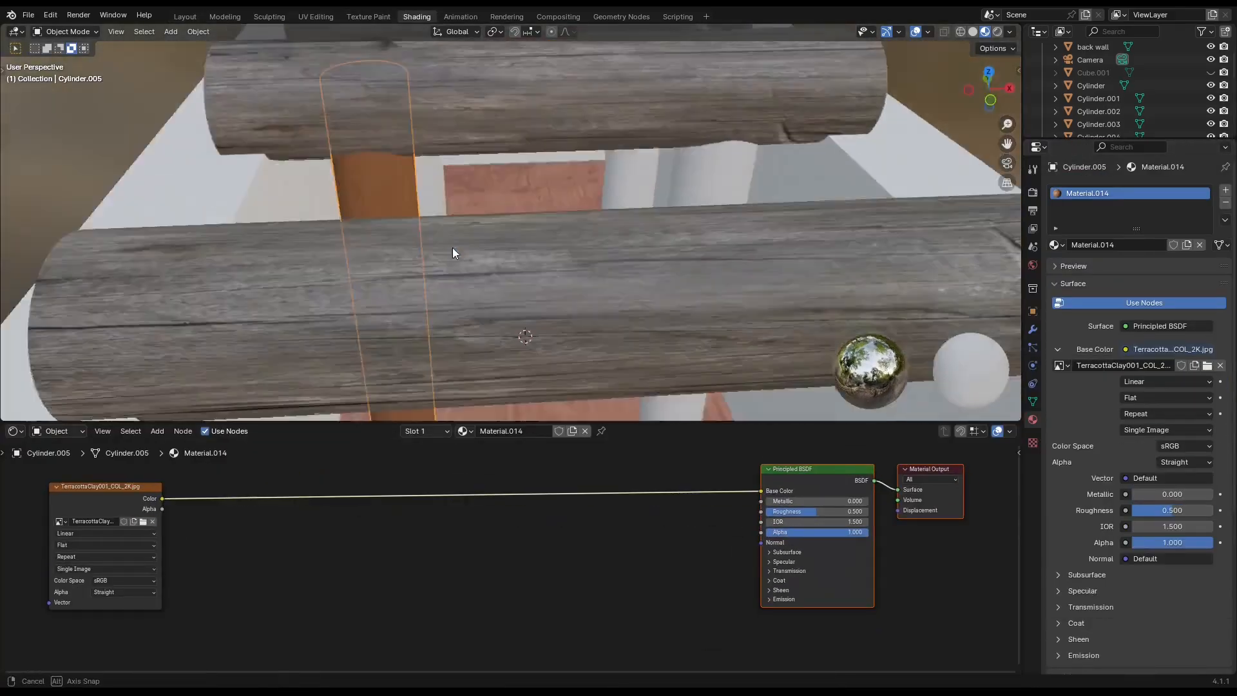
# Step: Add a TerracottaClay001_AO_2K image texture to the roughness of the front left pillar's material
pyautogui.moveTo(453, 252); pyautogui.dragTo(521, 264, button='middle')
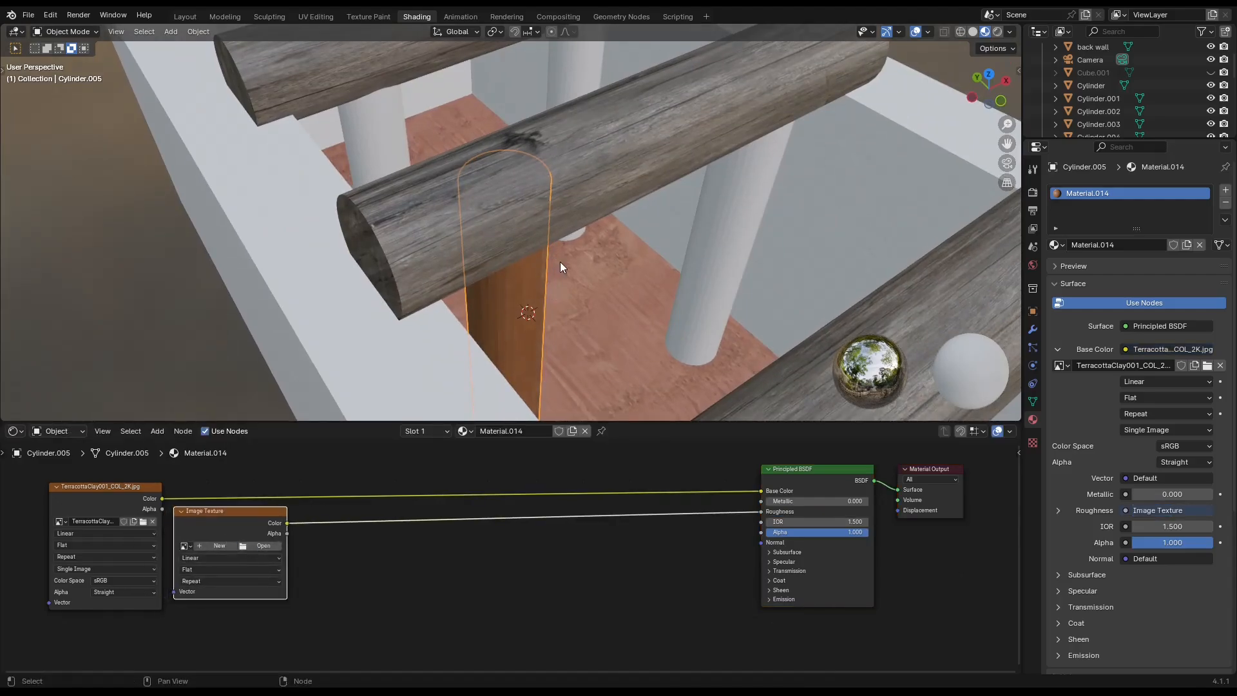
pyautogui.doubleClick(522, 214)
pyautogui.moveTo(522, 214); pyautogui.dragTo(483, 202, button='middle')
# Step: Add a Non-Color TerracottaClay001_NRM_2K texture for the pillar's normal, routed through a Normal Map node
pyautogui.moveTo(762, 542); pyautogui.dragTo(413, 554)
pyautogui.click(419, 557)
pyautogui.click(397, 582)
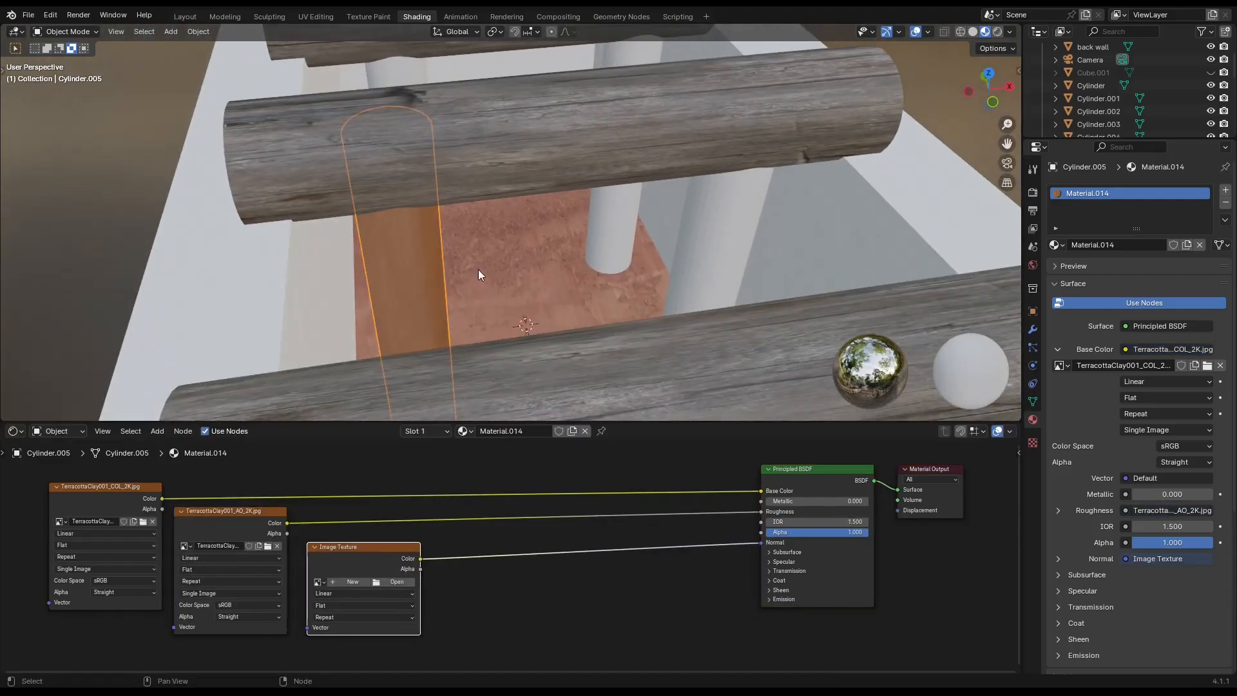
pyautogui.moveTo(634, 573)
pyautogui.click(693, 625)
pyautogui.click(549, 542)
pyautogui.click(382, 641)
pyautogui.click(461, 546)
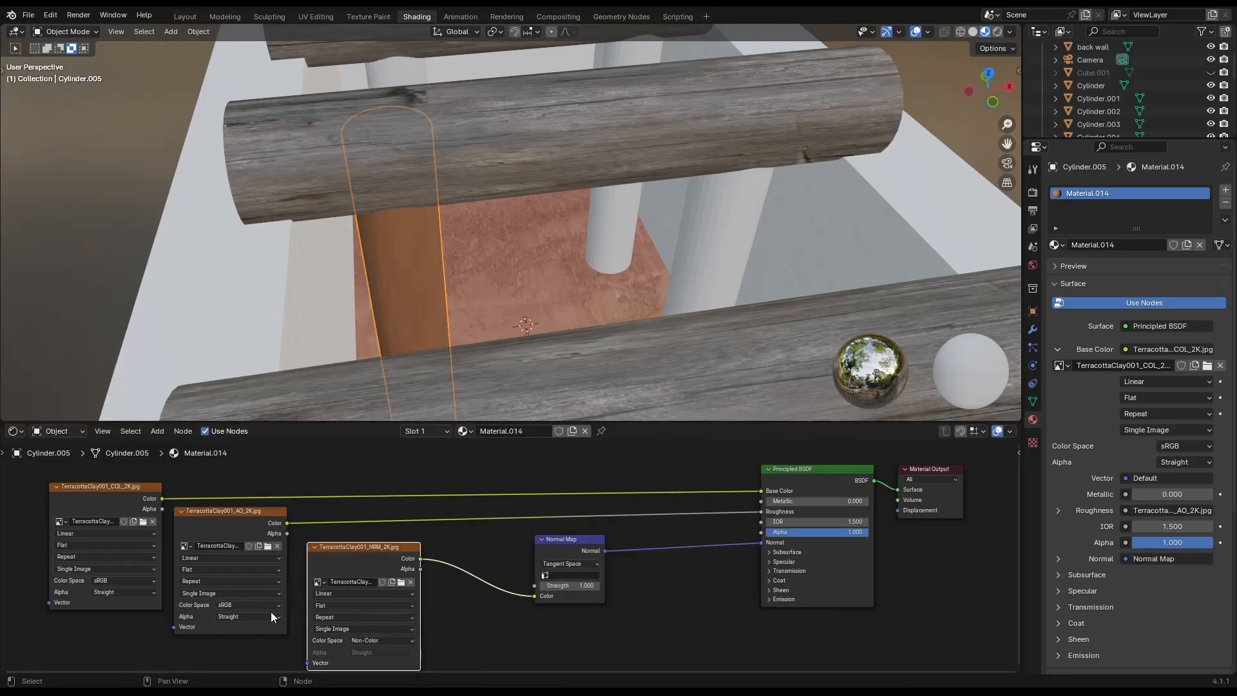
# Step: Rename the beam nearest the door "front beam" and the second beam from the back "middle back beam"
pyautogui.click(1105, 98)
pyautogui.scroll(-1, 1105, 98)
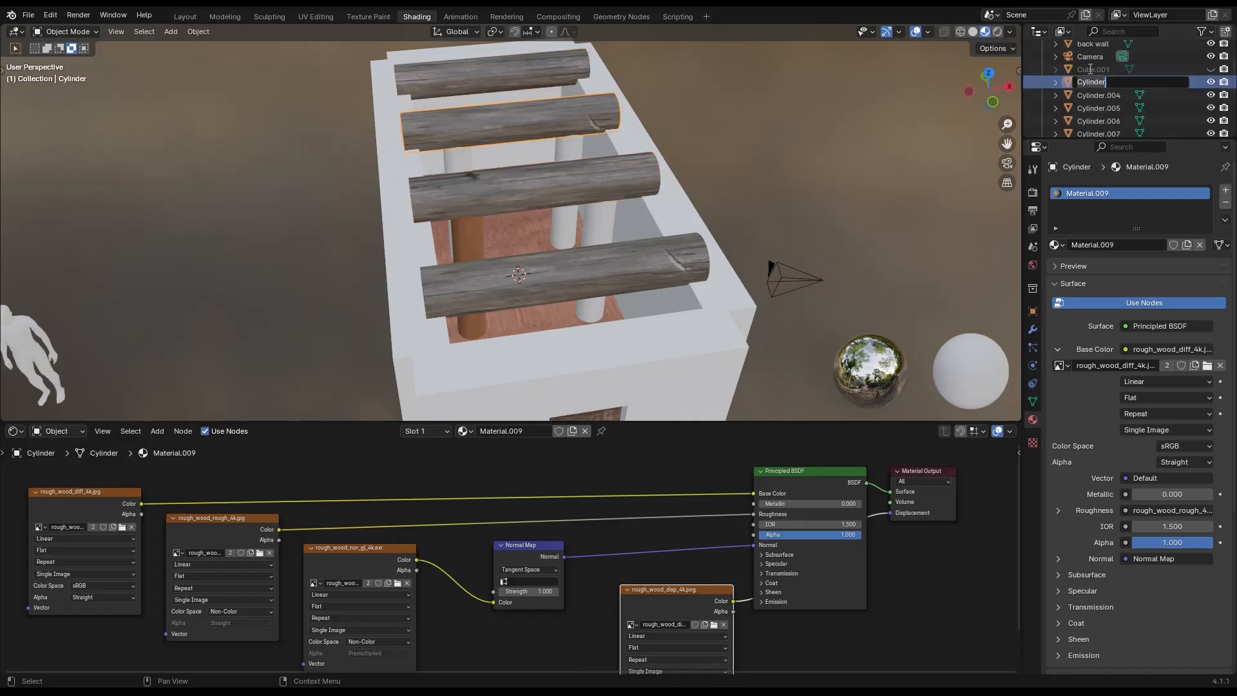
pyautogui.press('Escape')
pyautogui.scroll(-8, 1092, 90)
pyautogui.doubleClick(1092, 94)
pyautogui.write('front beam')
pyautogui.press('Return')
pyautogui.scroll(8, 1092, 90)
pyautogui.doubleClick(1092, 82)
pyautogui.write('middle back beam')
pyautogui.press('Return')
# Step: Rename the terracotta pillar "front left pillar" and the first pillar made "rear right pillar"
pyautogui.doubleClick(1090, 82)
pyautogui.write('front left pillar')
pyautogui.press('Return')
pyautogui.doubleClick(1094, 78)
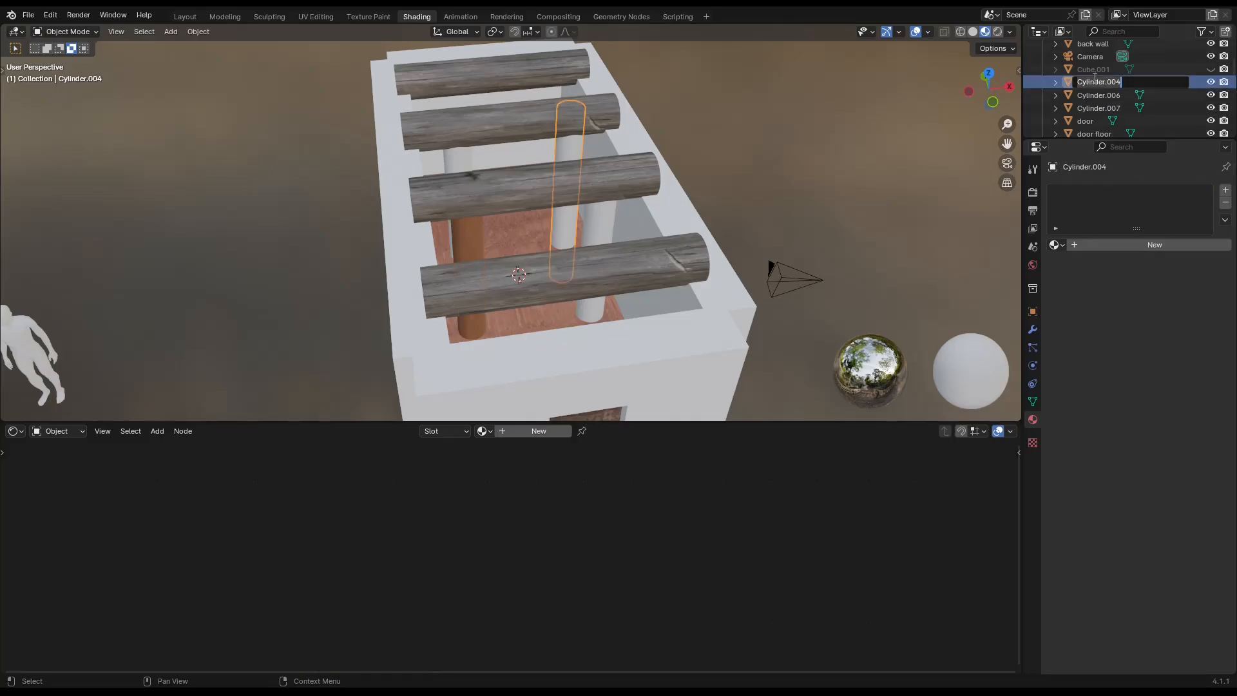
pyautogui.write('rear right pillar')
pyautogui.press('Return')
# Step: Create a new material for the rear right pillar from the pasted terracotta nodes and delete the default nodes
pyautogui.click(539, 430)
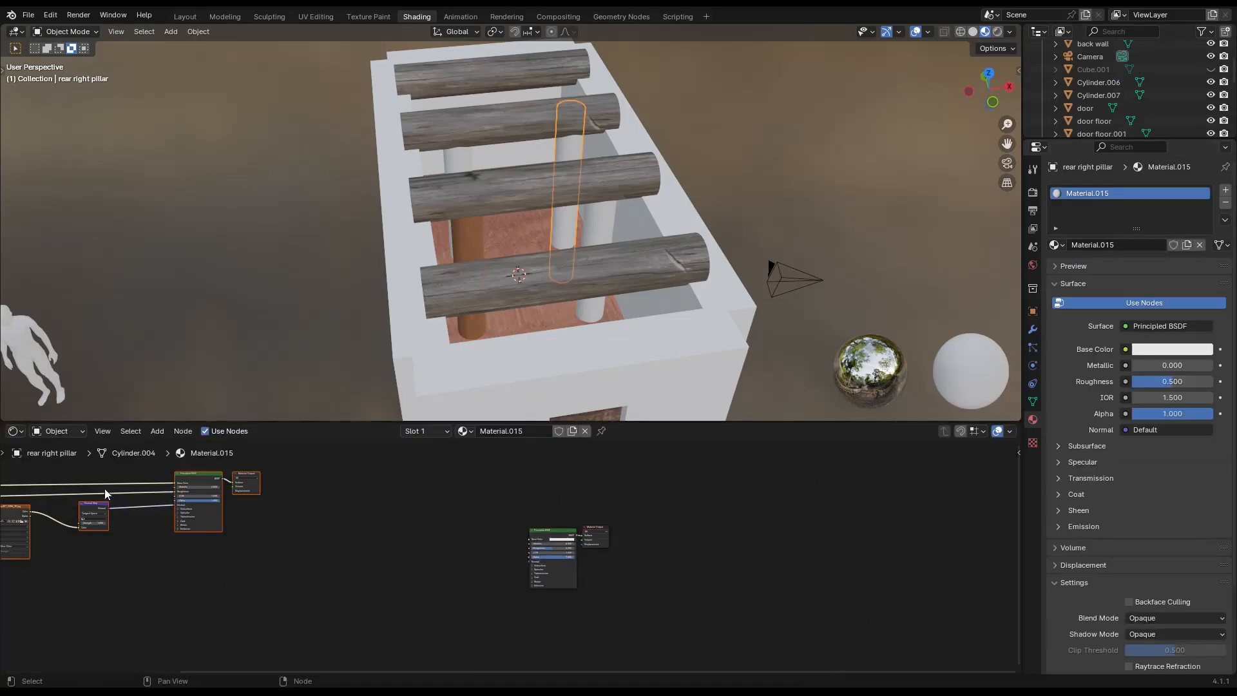
pyautogui.moveTo(505, 509); pyautogui.dragTo(623, 596)
pyautogui.press('x')
pyautogui.moveTo(133, 594); pyautogui.dragTo(558, 614, button='middle')
# Step: Rename the next untextured pillar "front right pillar" and give it a new material with the pasted terracotta nodes
pyautogui.click(598, 225)
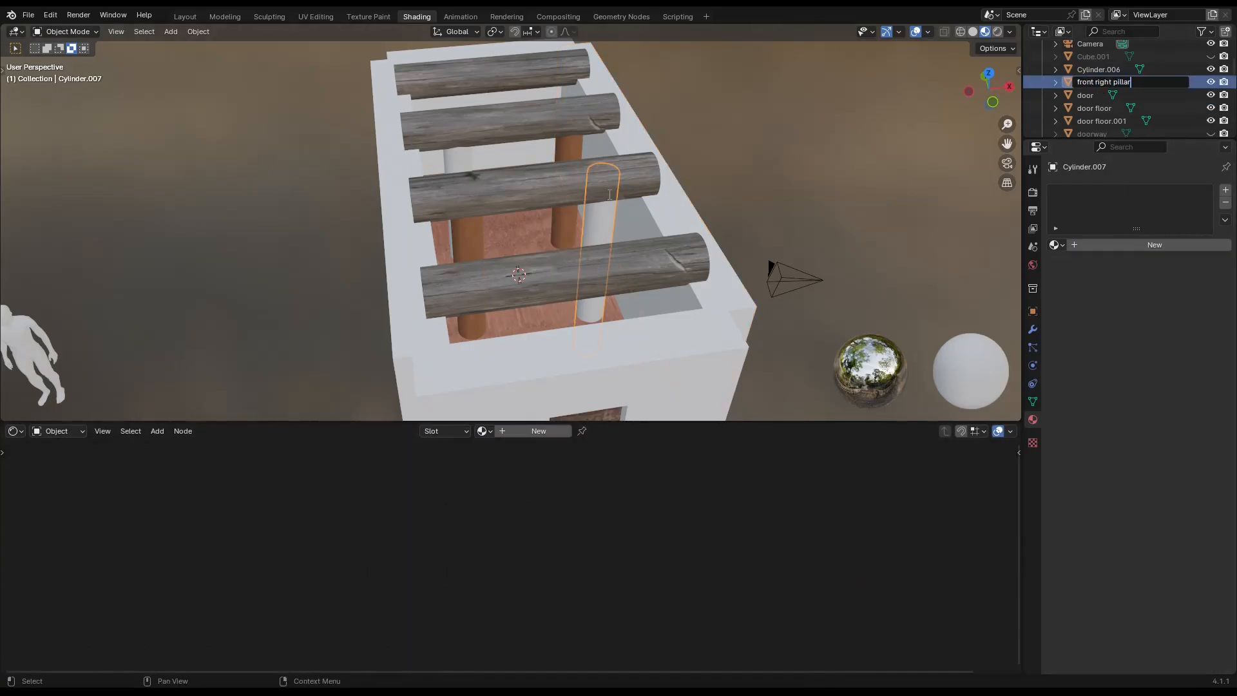
pyautogui.press('Return')
pyautogui.click(539, 430)
pyautogui.rightClick(282, 522)
pyautogui.moveTo(924, 525); pyautogui.dragTo(620, 477, button='middle')
pyautogui.hotkey('ctrl', 'z')
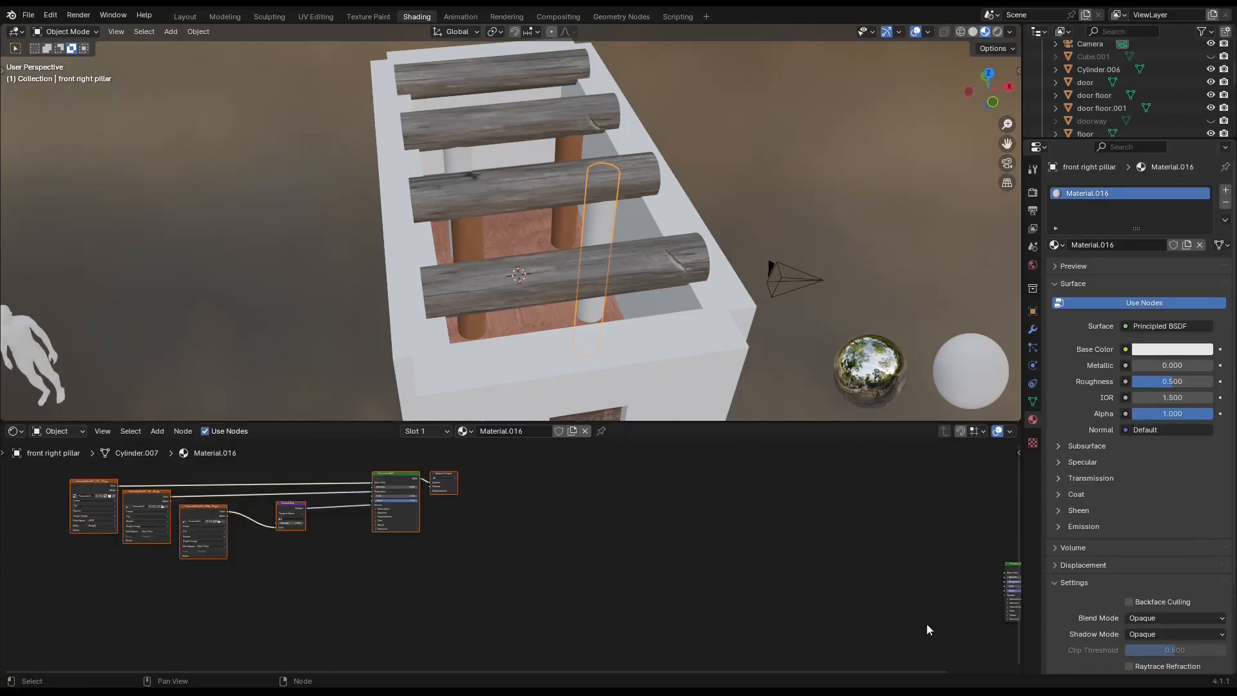
# Step: Rename the last pillar "rear left pillar" and create a new material for it
pyautogui.doubleClick(1092, 69)
pyautogui.scroll(1, 1093, 69)
pyautogui.write('rear left pillar')
pyautogui.press('Return')
pyautogui.click(1087, 246)
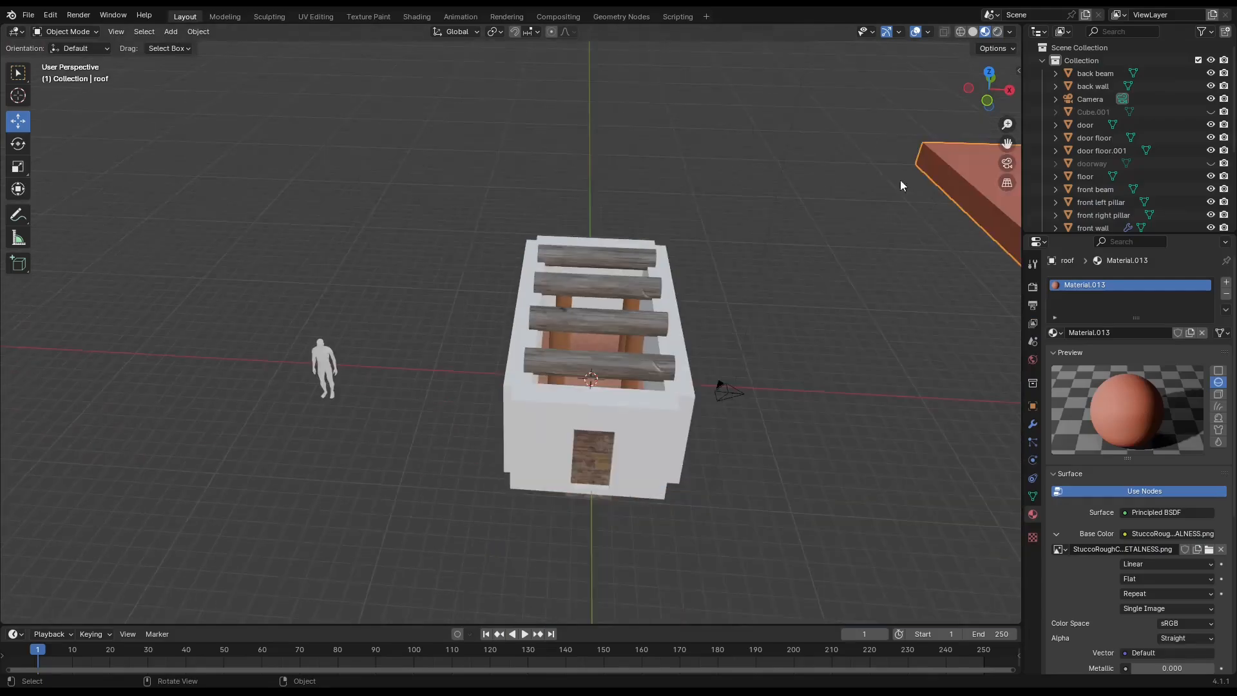
# Step: Move the roof back over the room to X -0.036412 m and save the file
pyautogui.press('g')
pyautogui.press('x')
pyautogui.click(562, 266)
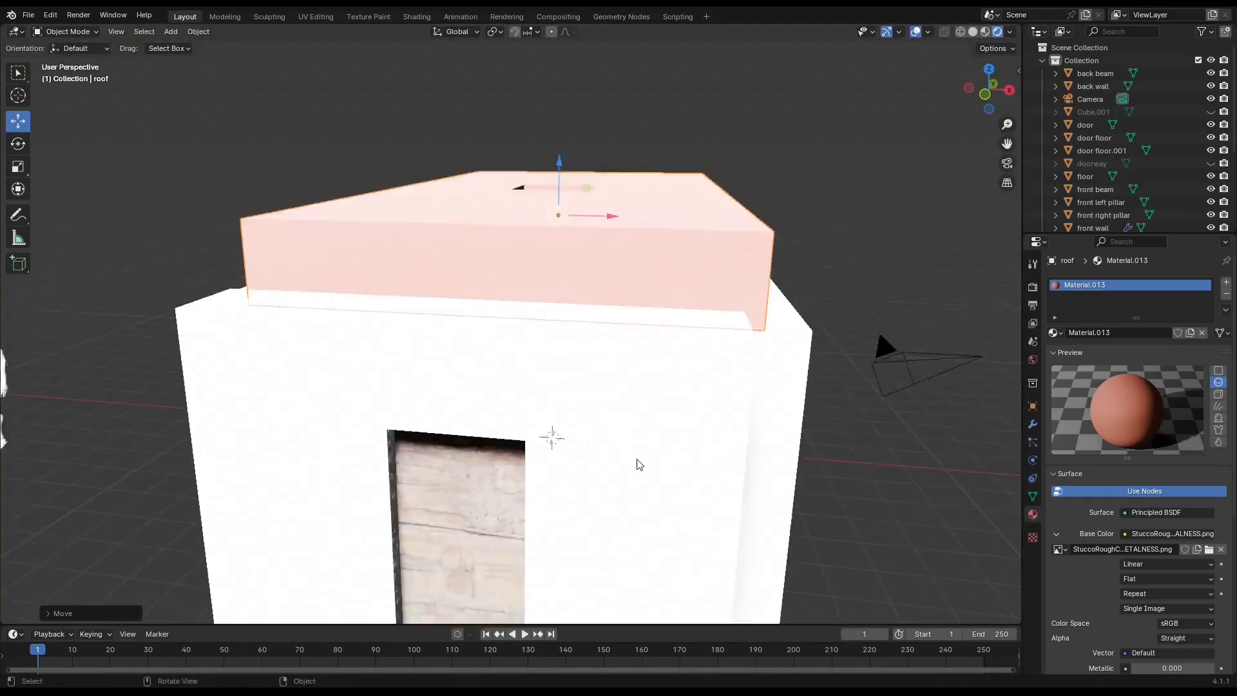
pyautogui.click(28, 14)
pyautogui.click(47, 98)
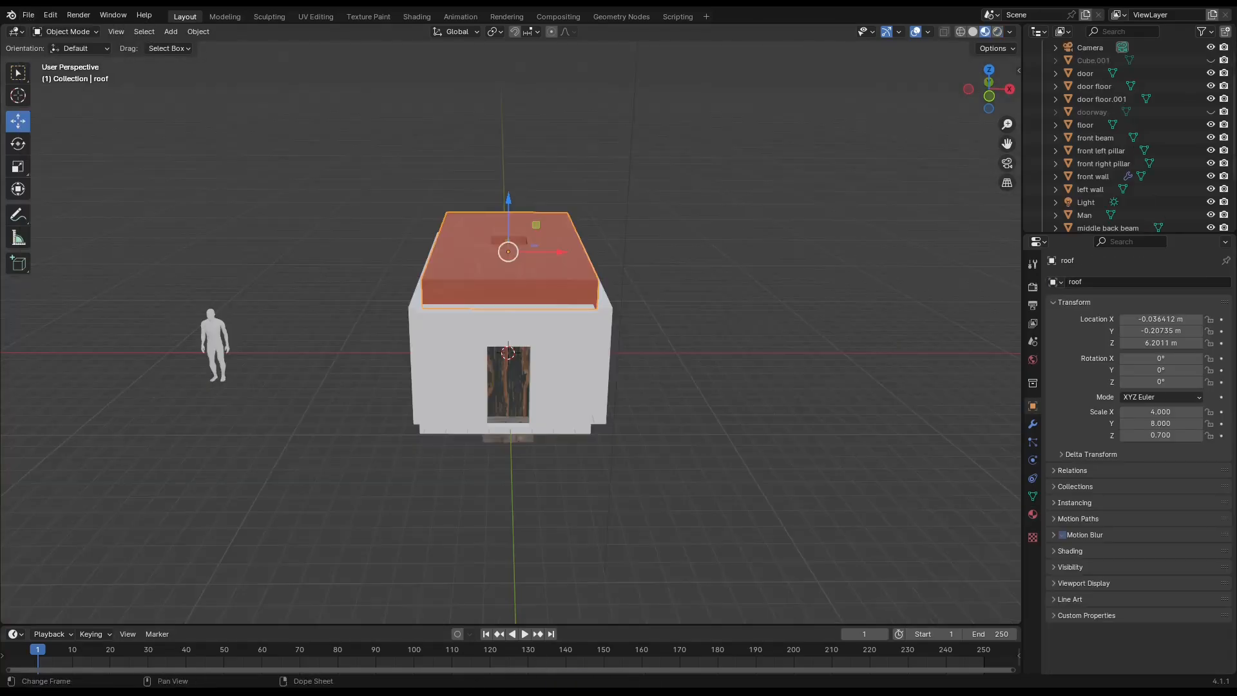
# Step: Set the world background color to an environment texture using rosendal_plains_2_4k.exr
pyautogui.click(29, 15)
pyautogui.click(170, 32)
pyautogui.click(708, 264)
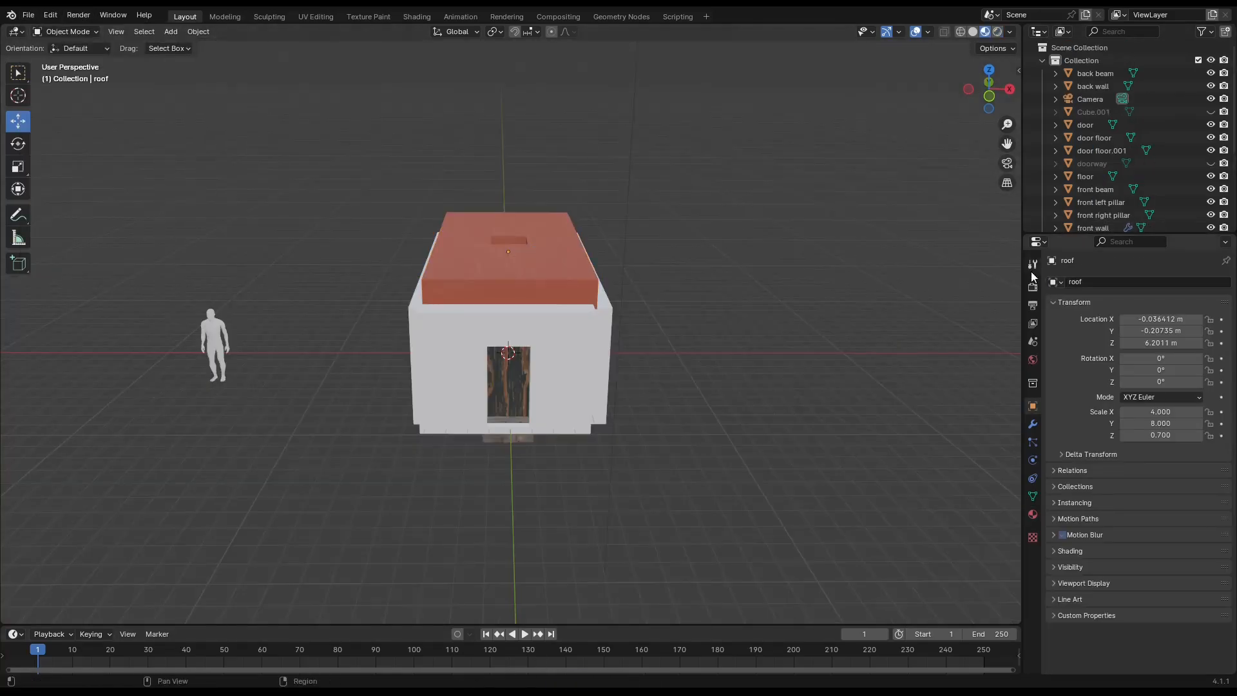
pyautogui.click(1033, 360)
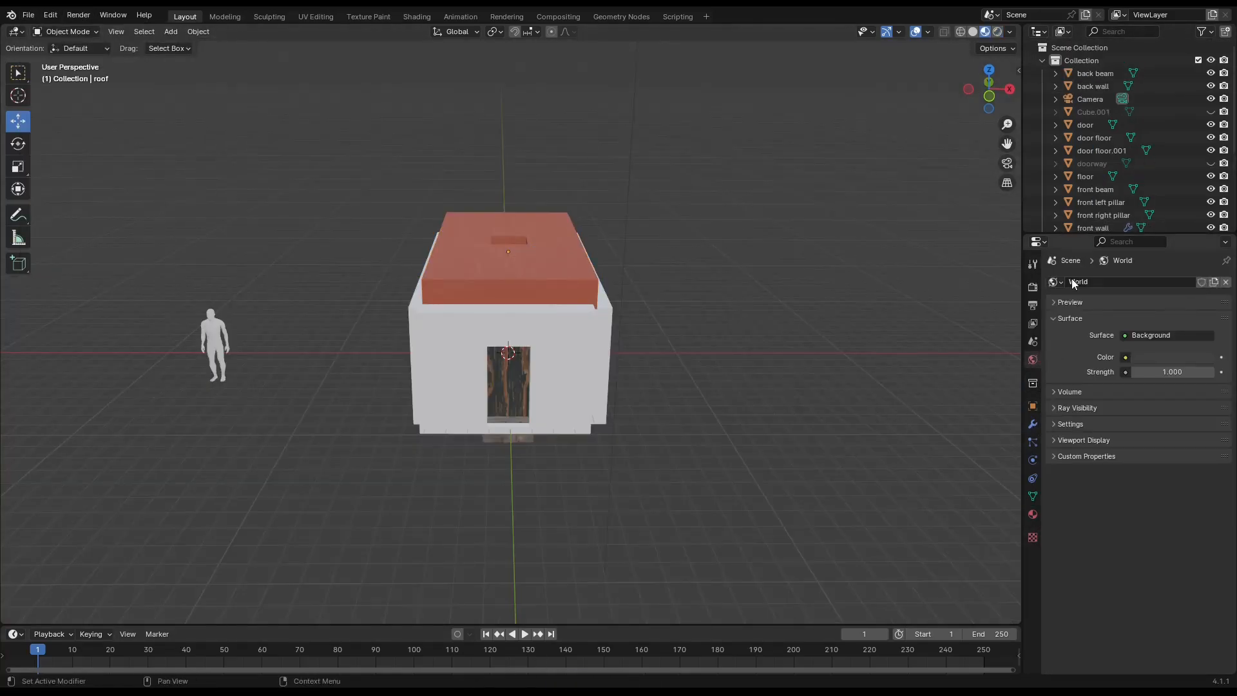
pyautogui.click(1126, 336)
pyautogui.click(1066, 375)
pyautogui.click(1124, 355)
pyautogui.click(863, 414)
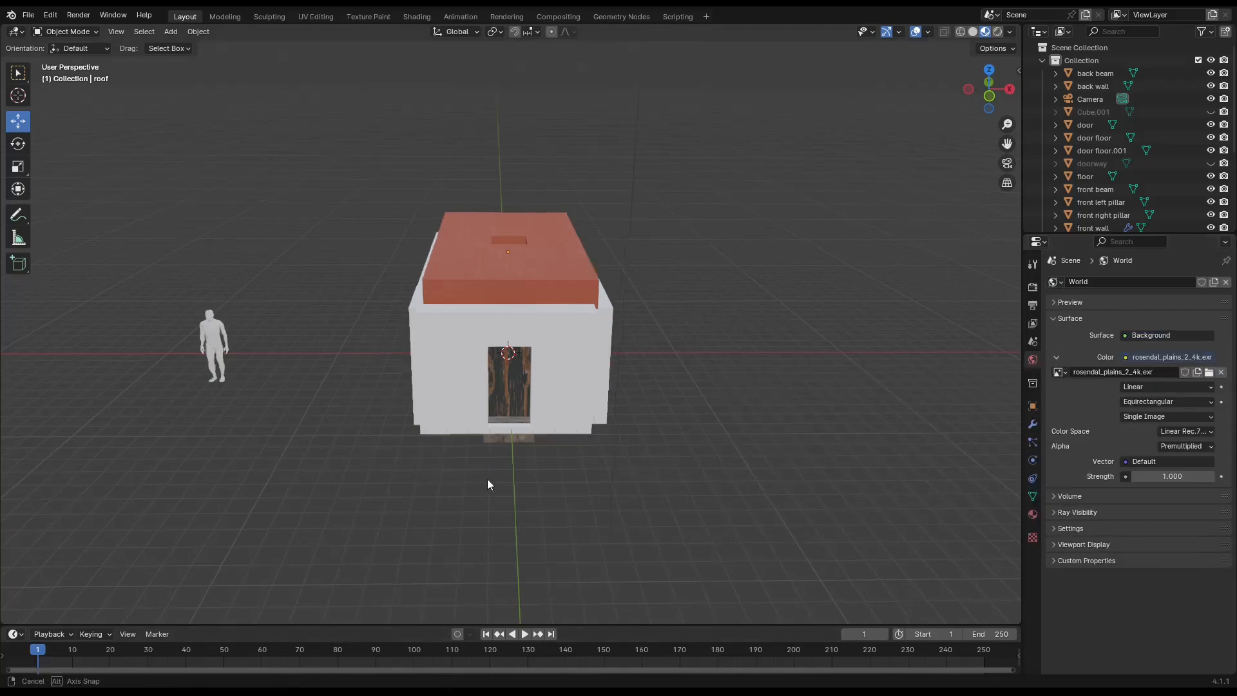
# Step: Set the left wall's X scale to 0.7
pyautogui.moveTo(487, 478); pyautogui.dragTo(633, 451, button='middle')
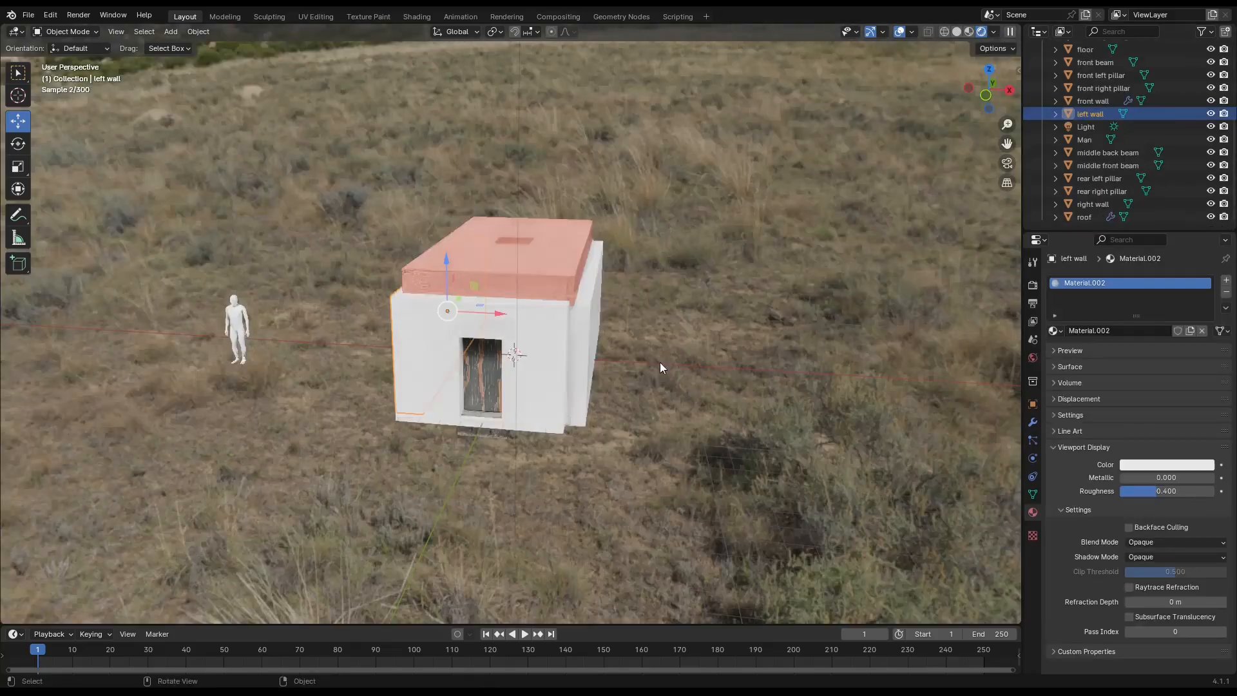
pyautogui.moveTo(660, 362); pyautogui.dragTo(359, 445, button='middle')
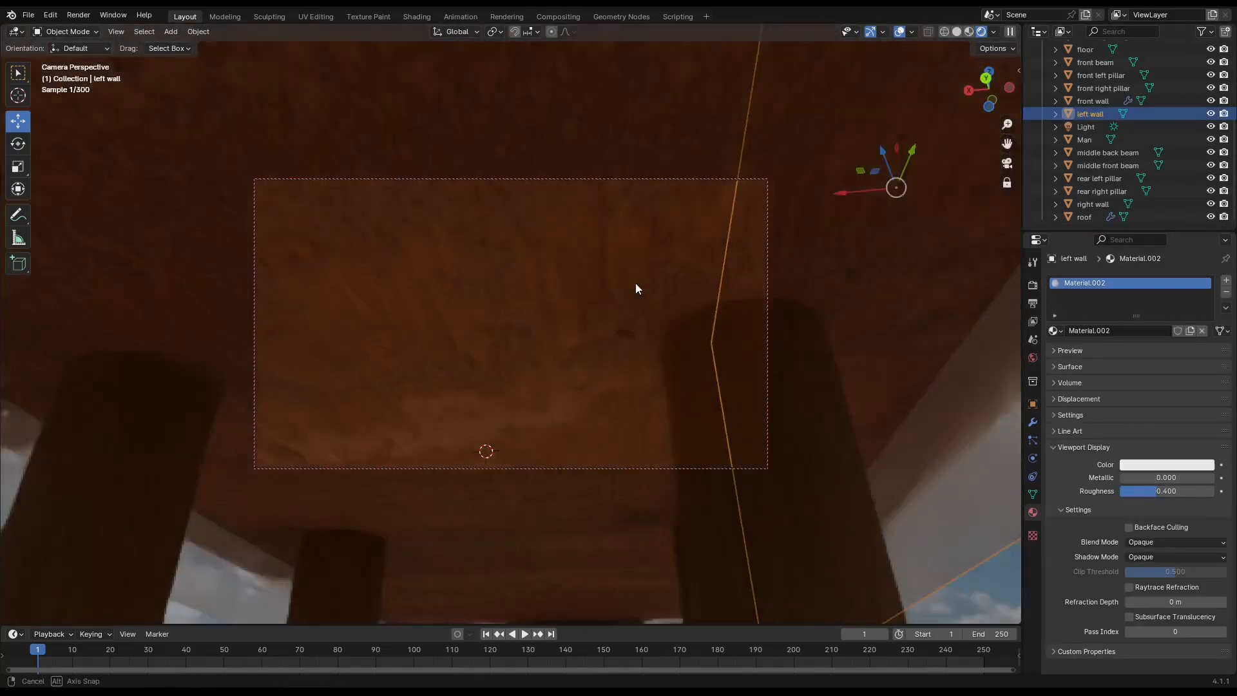
pyautogui.moveTo(636, 283); pyautogui.dragTo(1102, 121, button='middle')
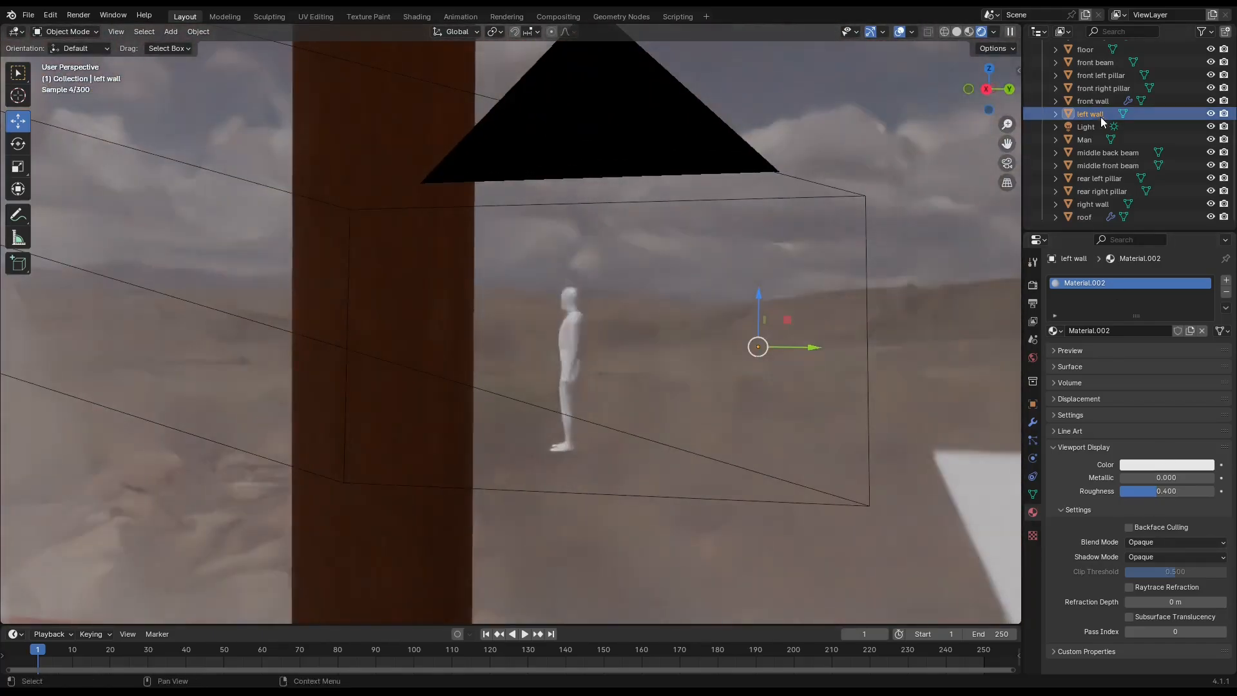
pyautogui.click(1033, 404)
pyautogui.click(1159, 410)
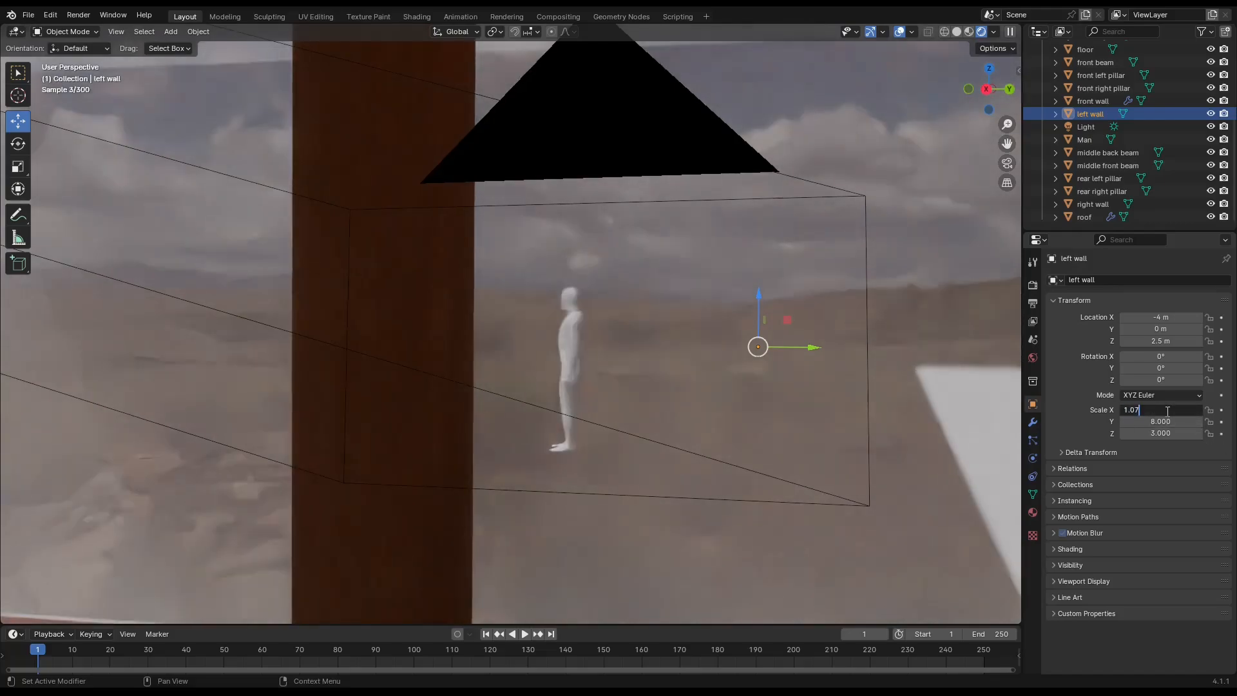
pyautogui.write('0.7')
pyautogui.press('Return')
pyautogui.press('z')
pyautogui.moveTo(784, 366)
pyautogui.mouseDown(button='middle')
pyautogui.moveTo(919, 318)
pyautogui.moveTo(1059, 318)
pyautogui.mouseUp(button='middle')
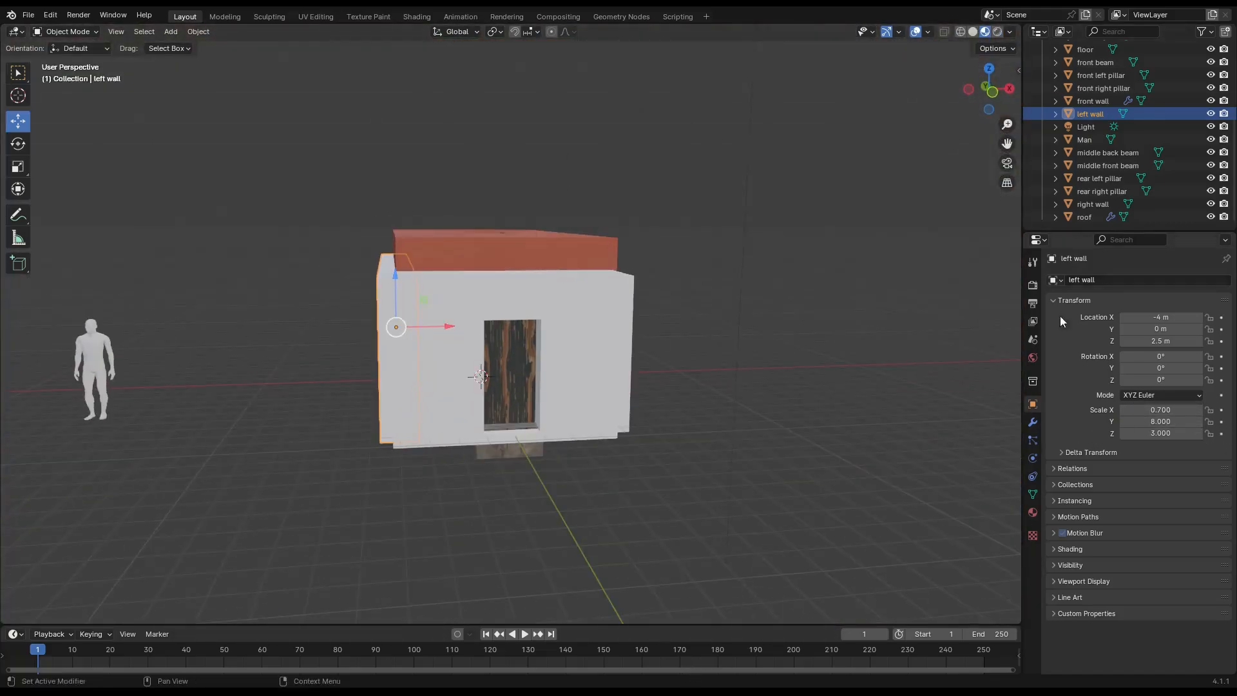
# Step: Examine the material settings of the left wall and the floor in rendered view, including the floor texture's projection options
pyautogui.click(1033, 512)
pyautogui.click(1055, 447)
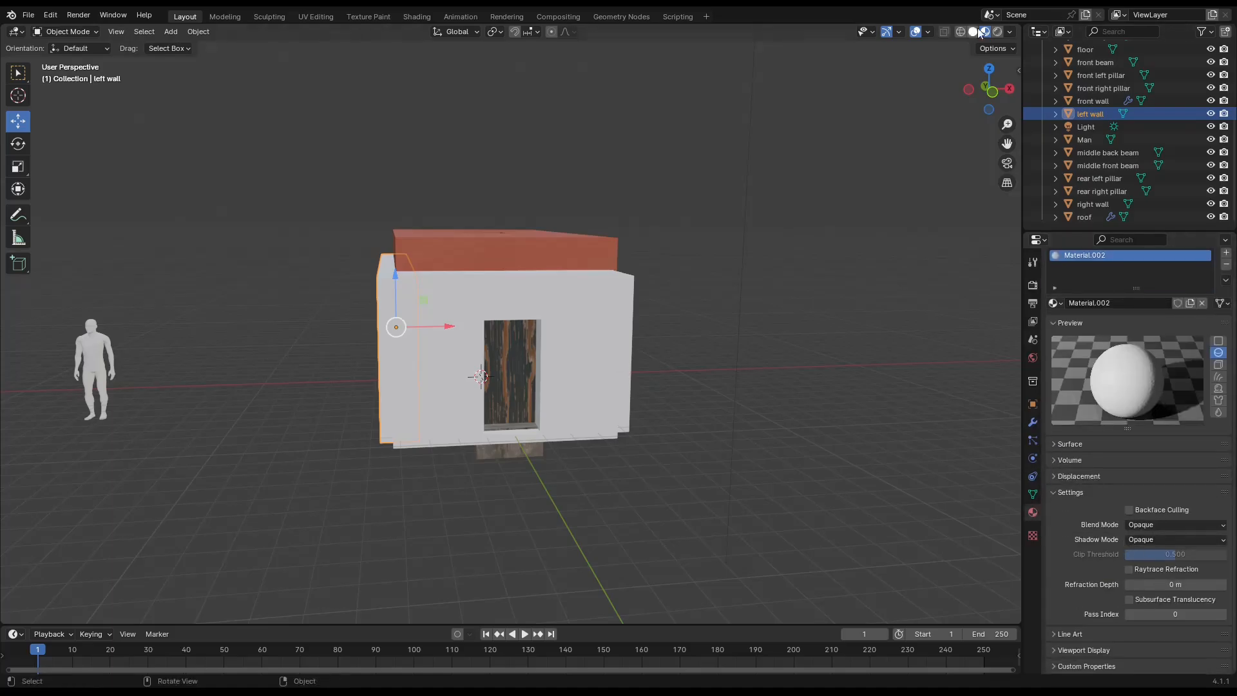
pyautogui.click(997, 31)
pyautogui.moveTo(670, 277)
pyautogui.mouseDown(button='middle')
pyautogui.moveTo(601, 387)
pyautogui.moveTo(683, 276)
pyautogui.moveTo(648, 269)
pyautogui.moveTo(392, 402)
pyautogui.moveTo(714, 522)
pyautogui.moveTo(37, 440)
pyautogui.moveTo(409, 402)
pyautogui.mouseUp(button='middle')
pyautogui.press('KP_0')
pyautogui.click(713, 522)
pyautogui.click(1054, 443)
pyautogui.scroll(-4, 1134, 432)
pyautogui.click(1203, 420)
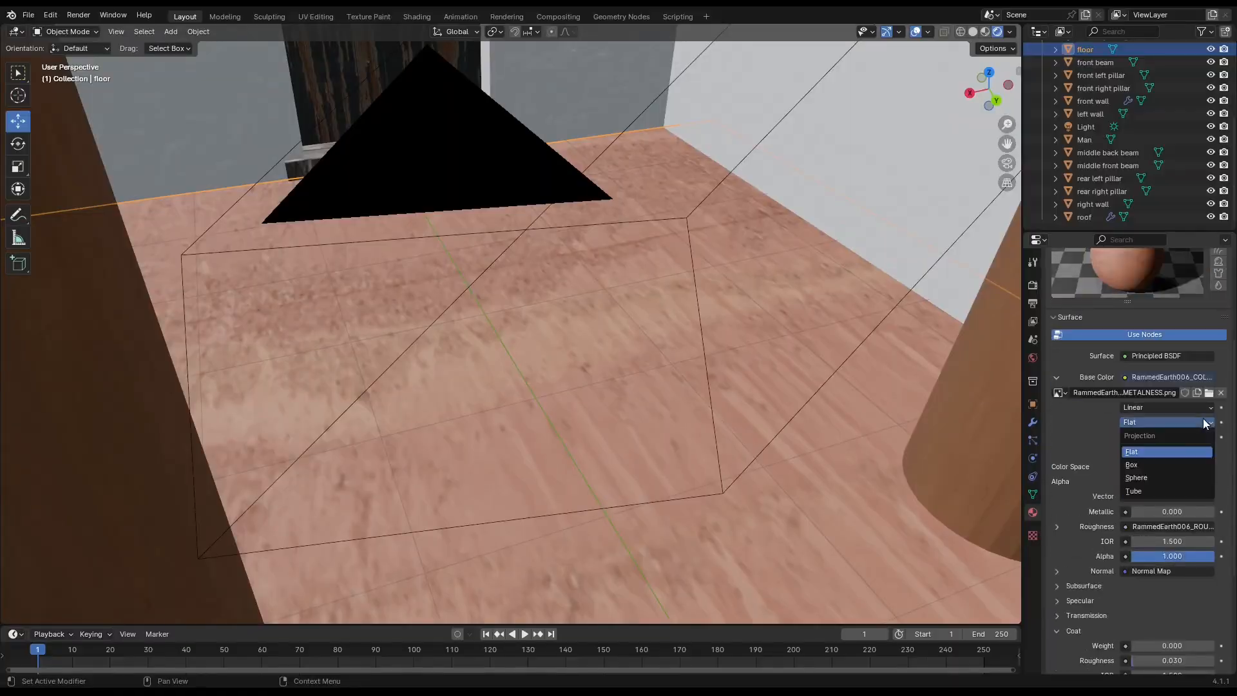
pyautogui.scroll(-10, 531, 317)
pyautogui.moveTo(531, 317); pyautogui.dragTo(84, 395, button='middle')
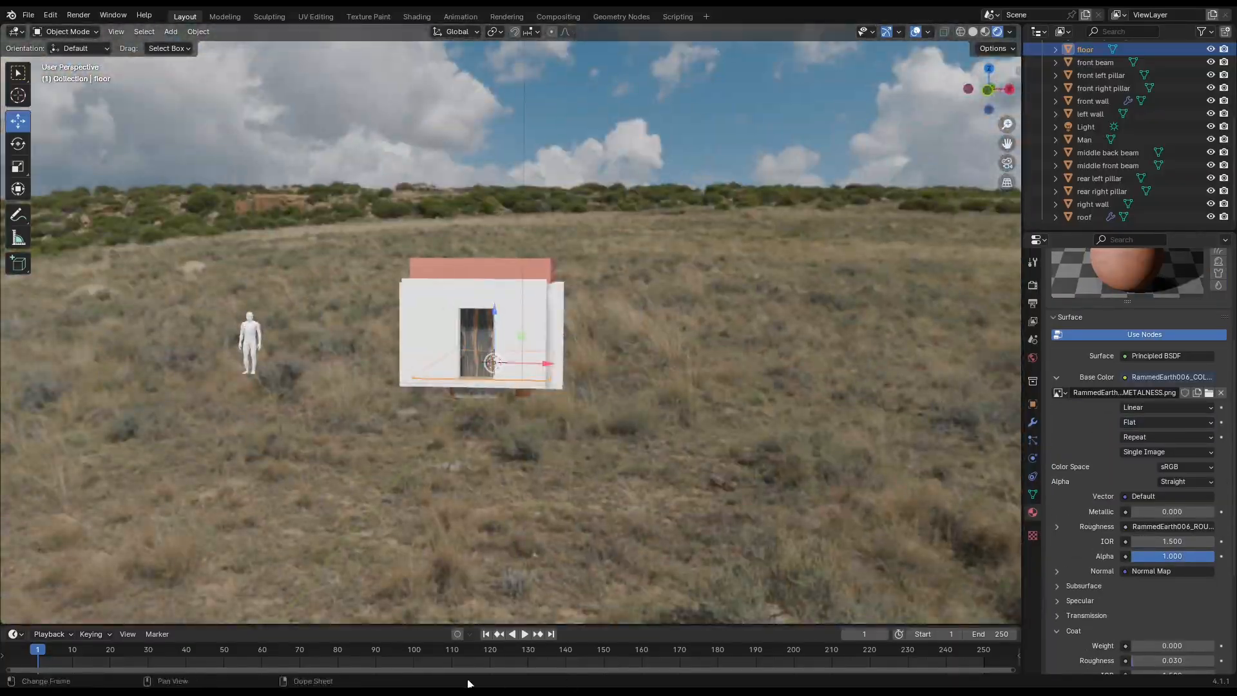
# Step: Switch the render engine to Cycles and turn off denoising for both viewport and render
pyautogui.click(1033, 284)
pyautogui.click(1159, 281)
pyautogui.click(1140, 315)
pyautogui.click(1070, 408)
pyautogui.click(1071, 498)
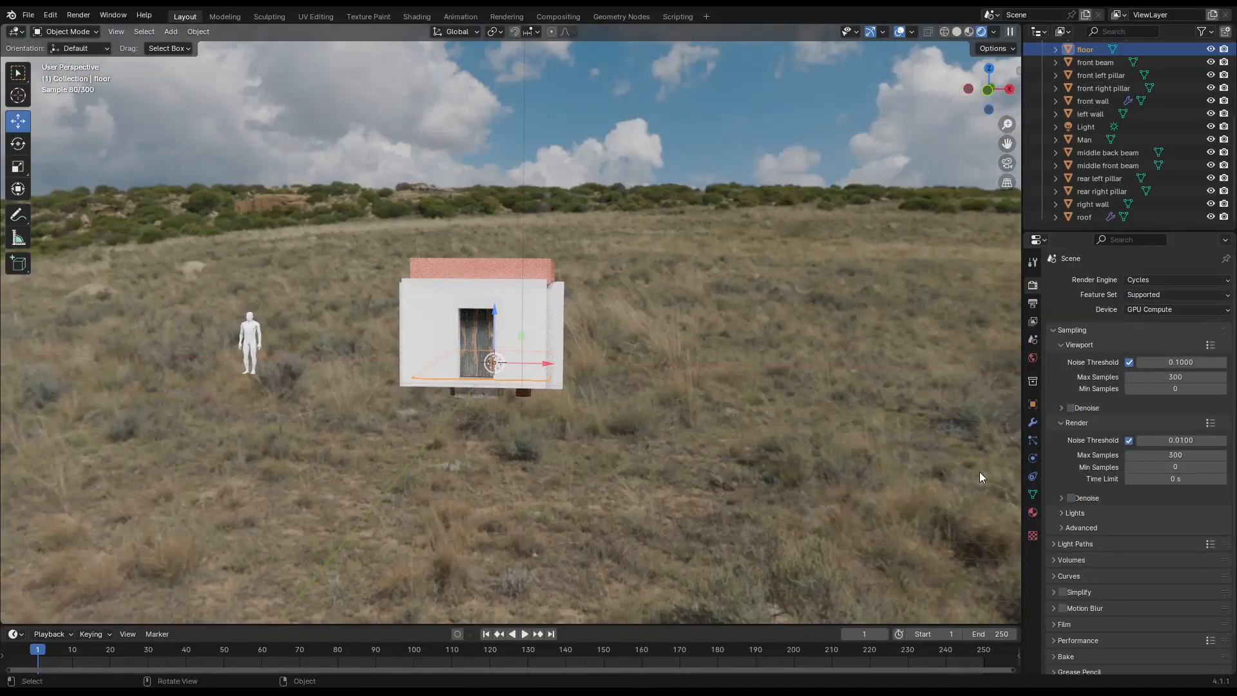
# Step: Check the rendered interior towards the door and enable denoising for the final render
pyautogui.press('KP_0')
pyautogui.moveTo(979, 472); pyautogui.dragTo(663, 161, button='middle')
pyautogui.scroll(-4, 759, 249)
pyautogui.press('KP_0')
pyautogui.scroll(4, 641, 391)
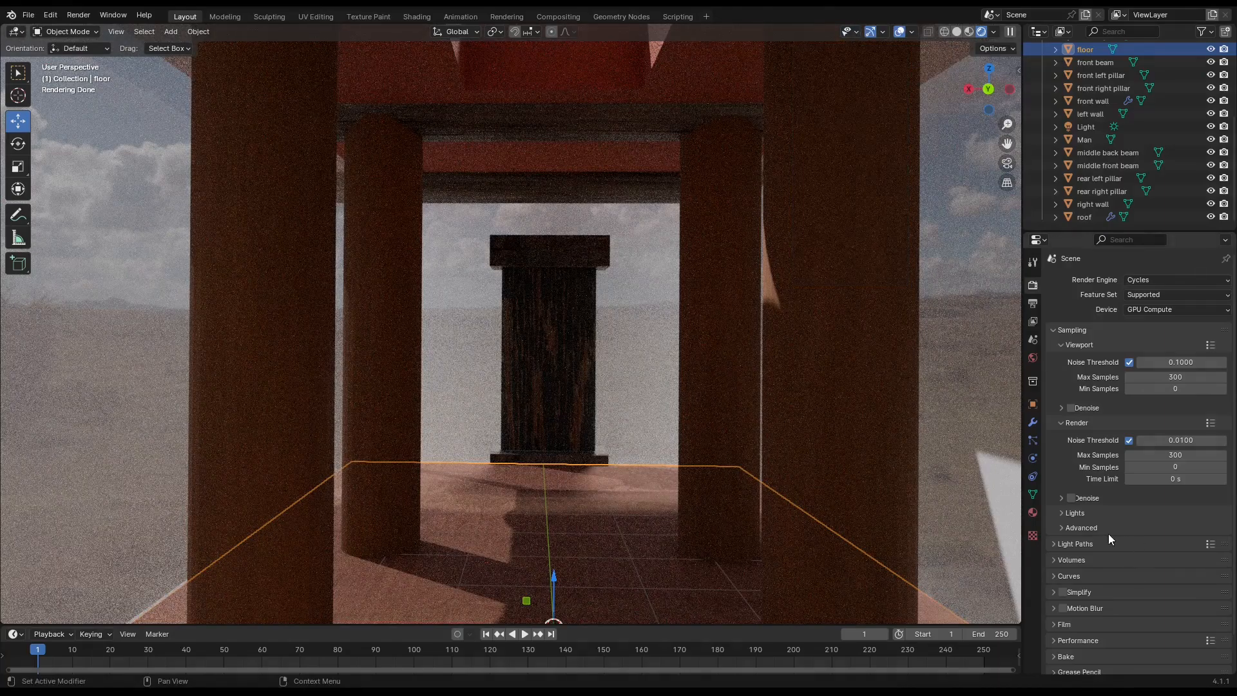
pyautogui.click(1071, 498)
pyautogui.scroll(-2, 1066, 387)
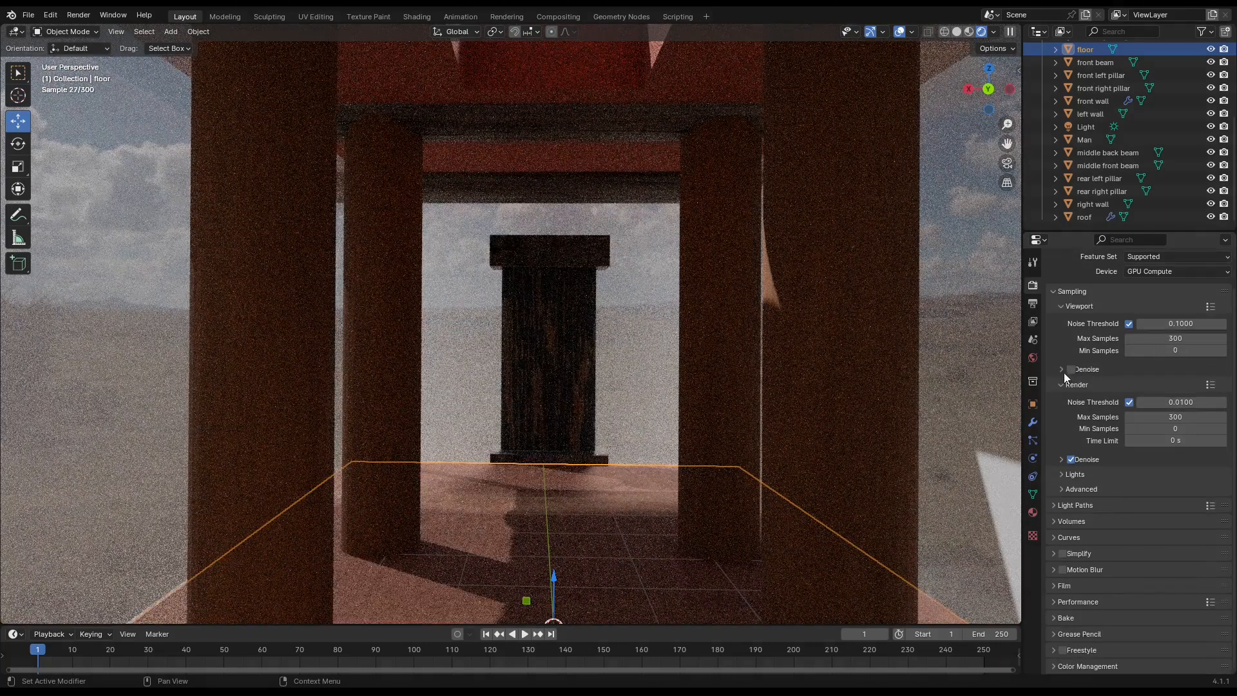
# Step: Examine the left wall's material settings, including its surface, volume, displacement and viewport display options such as Subsurface Translucency
pyautogui.click(1033, 404)
pyautogui.click(1091, 114)
pyautogui.click(1032, 512)
pyautogui.click(1056, 415)
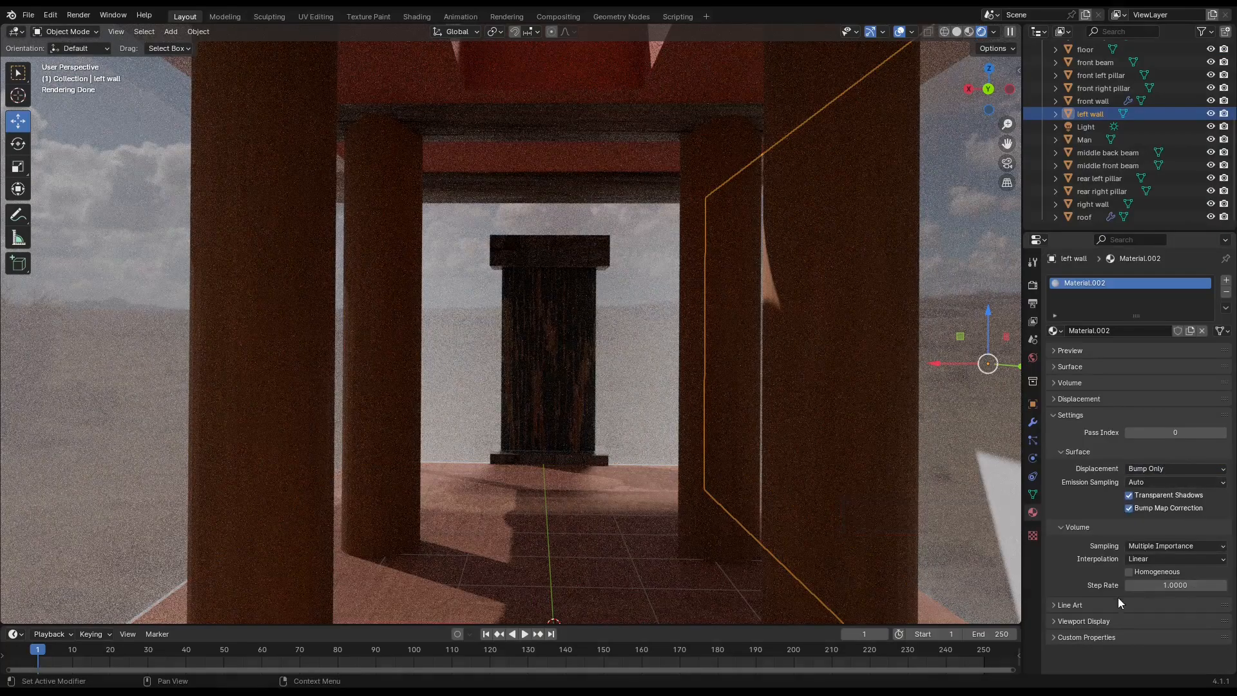
pyautogui.click(1055, 415)
pyautogui.click(1056, 367)
pyautogui.scroll(-2, 1091, 628)
pyautogui.click(1055, 354)
pyautogui.click(1055, 363)
pyautogui.click(1055, 398)
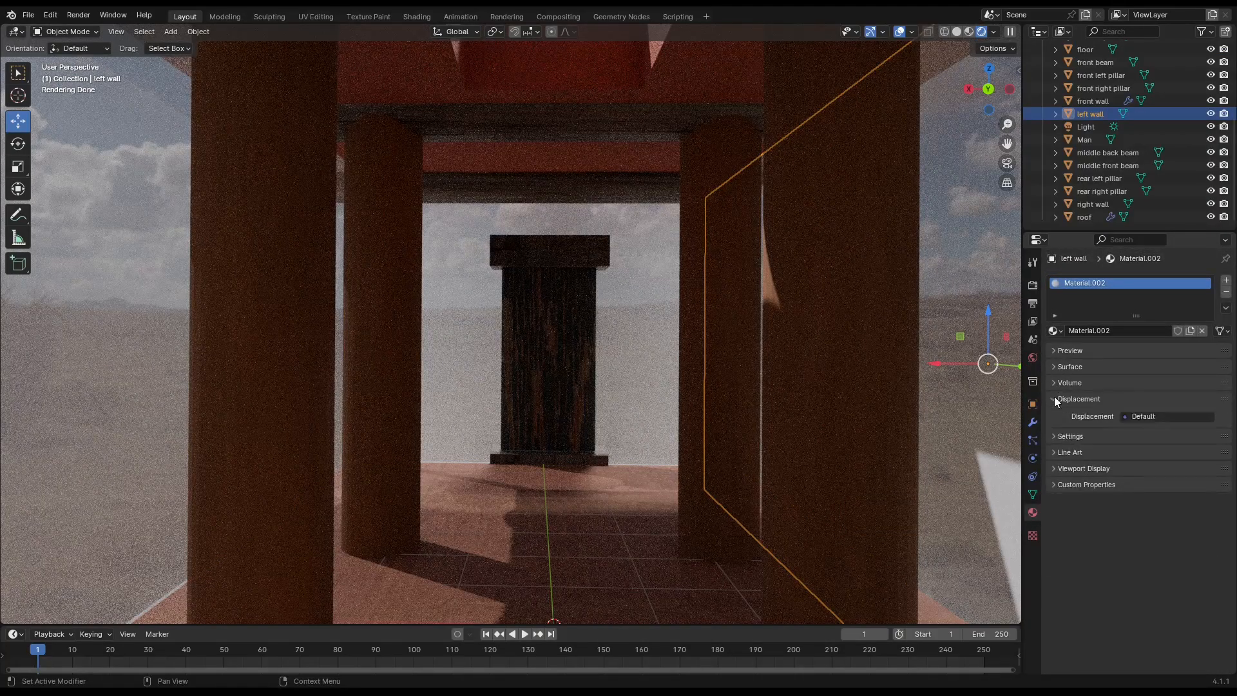
pyautogui.click(1054, 399)
pyautogui.click(1062, 447)
pyautogui.click(1129, 617)
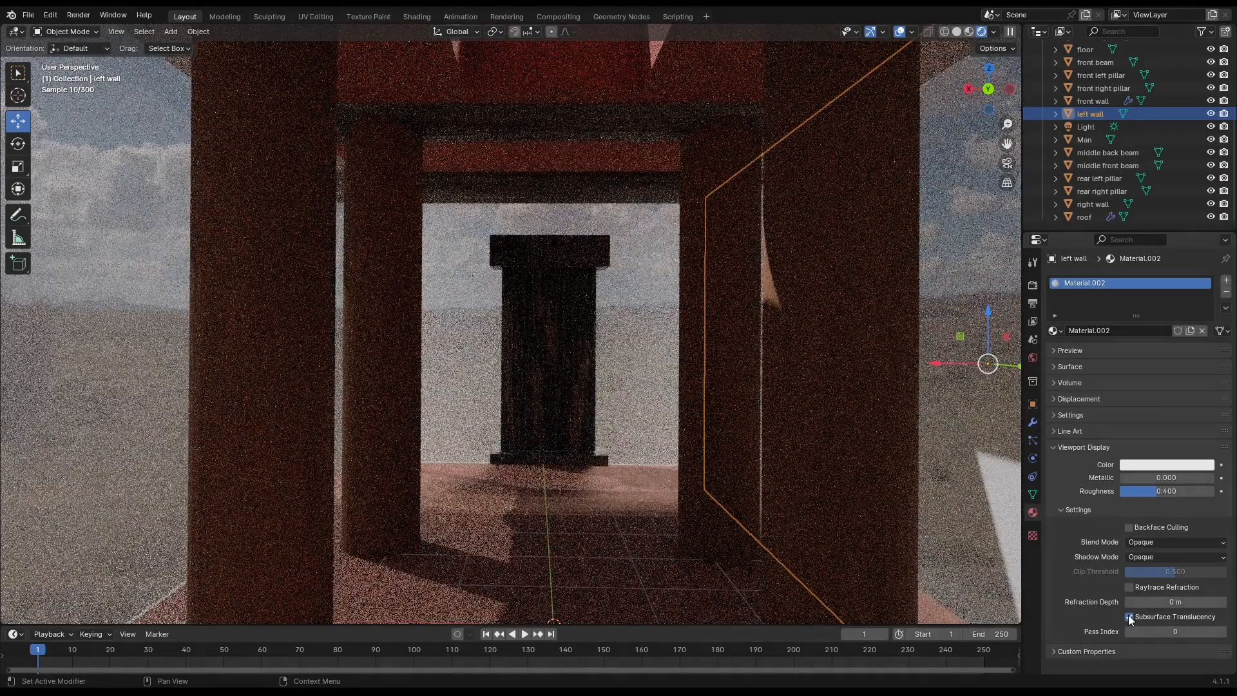
pyautogui.click(1129, 617)
pyautogui.click(1077, 447)
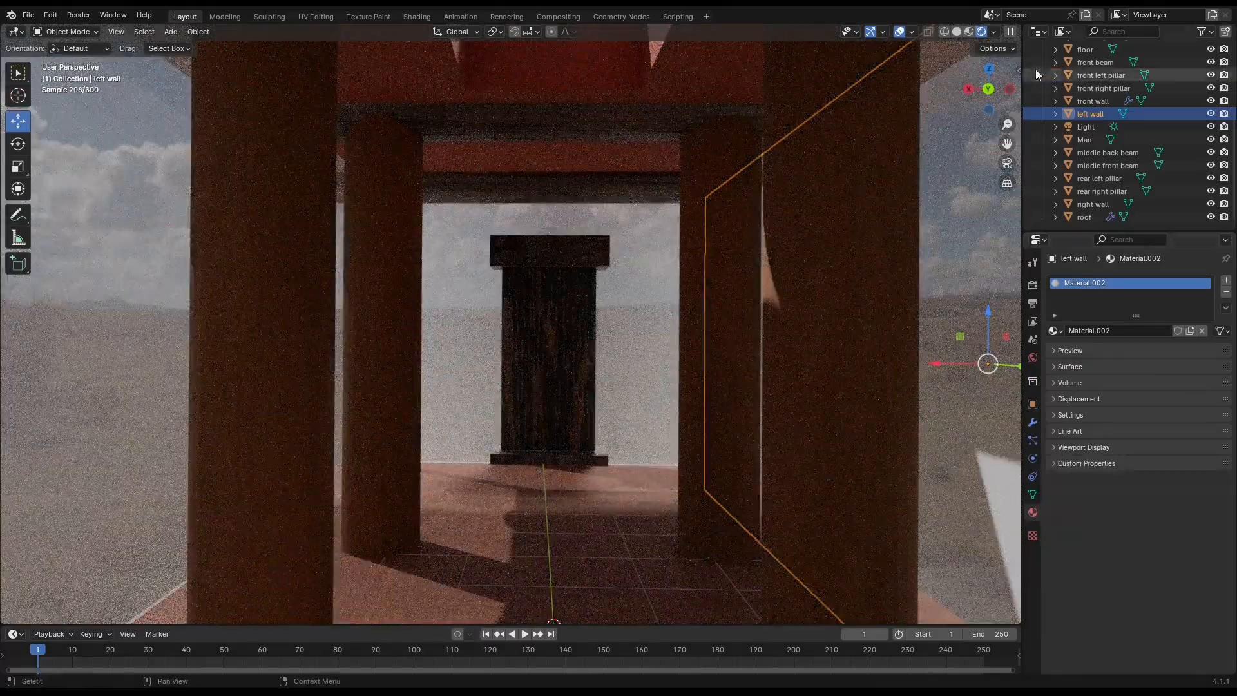
pyautogui.click(1032, 285)
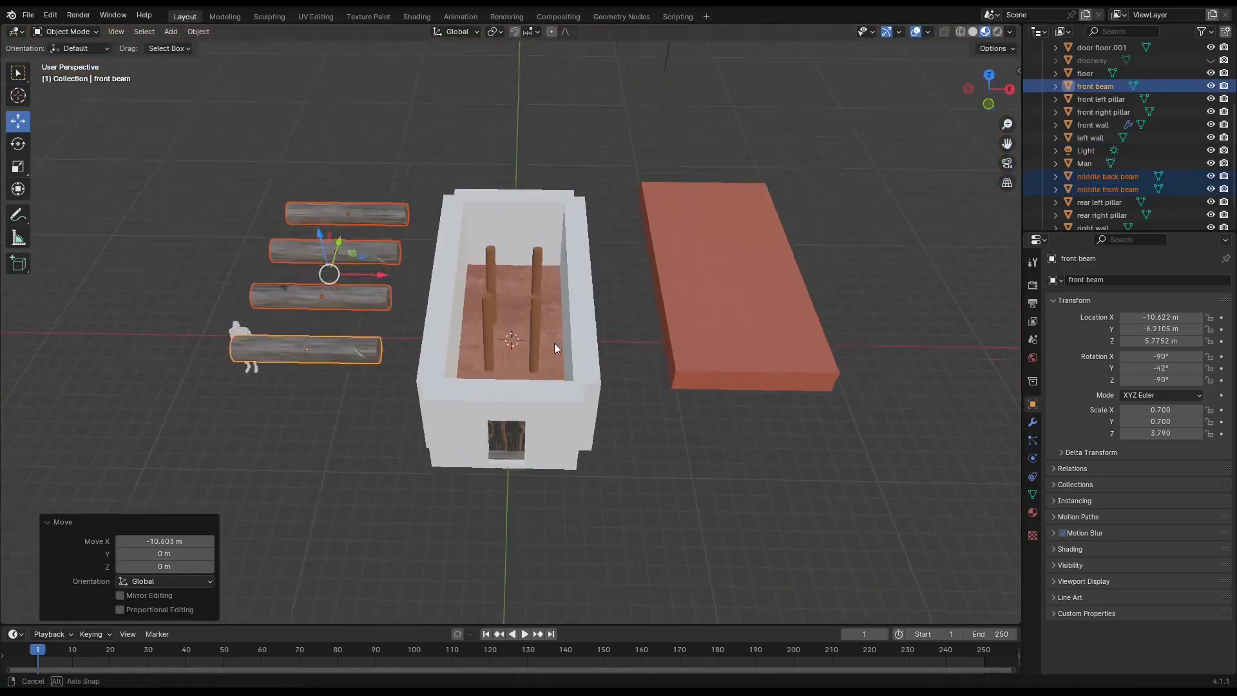
# Step: Paste the stone fire pit model into the scene and move it outside in front of the front wall
pyautogui.press('KP_7')
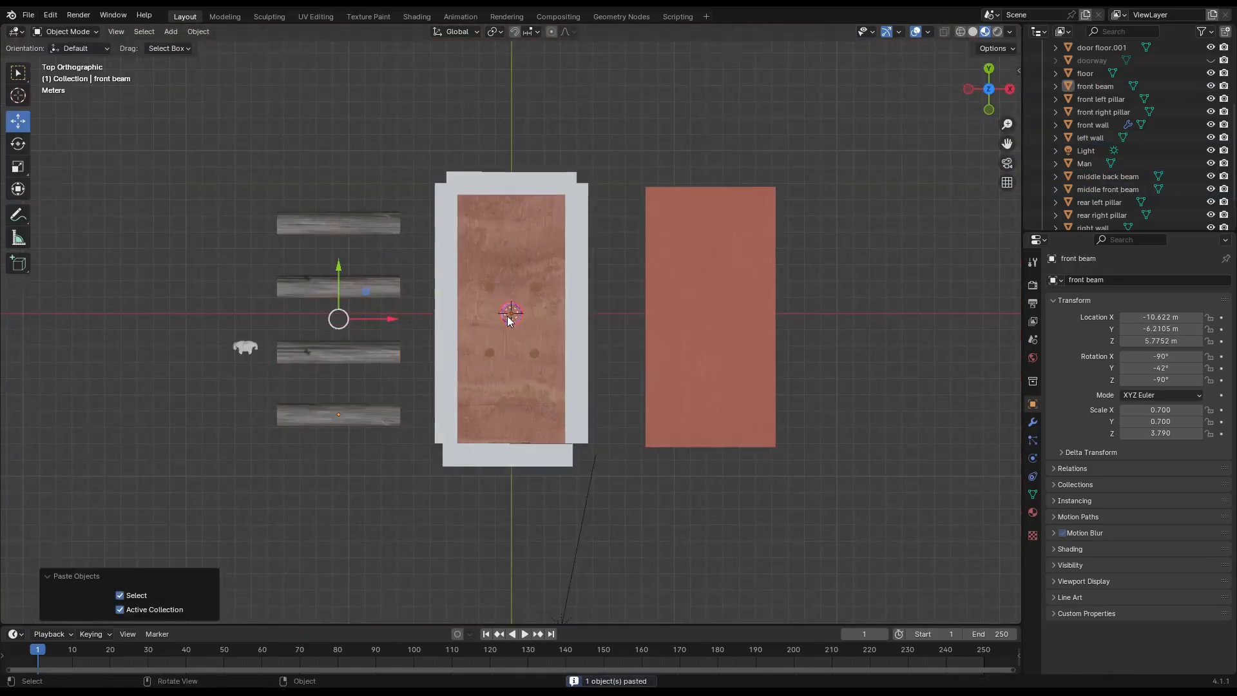
pyautogui.scroll(6, 508, 316)
pyautogui.moveTo(508, 316); pyautogui.dragTo(1107, 489, button='middle')
pyautogui.scroll(-4, 955, 288)
pyautogui.moveTo(513, 413); pyautogui.dragTo(548, 425, button='middle')
pyautogui.moveTo(506, 316); pyautogui.dragTo(512, 315)
pyautogui.moveTo(767, 594); pyautogui.dragTo(897, 585, button='middle')
# Step: Examine the stone fire pit's material surface and its base color image settings
pyautogui.click(1033, 512)
pyautogui.moveTo(705, 540); pyautogui.dragTo(692, 551, button='middle')
pyautogui.moveTo(1055, 490); pyautogui.dragTo(1055, 383)
pyautogui.click(1056, 367)
pyautogui.click(1121, 367)
pyautogui.click(1121, 366)
pyautogui.click(1166, 406)
pyautogui.click(866, 485)
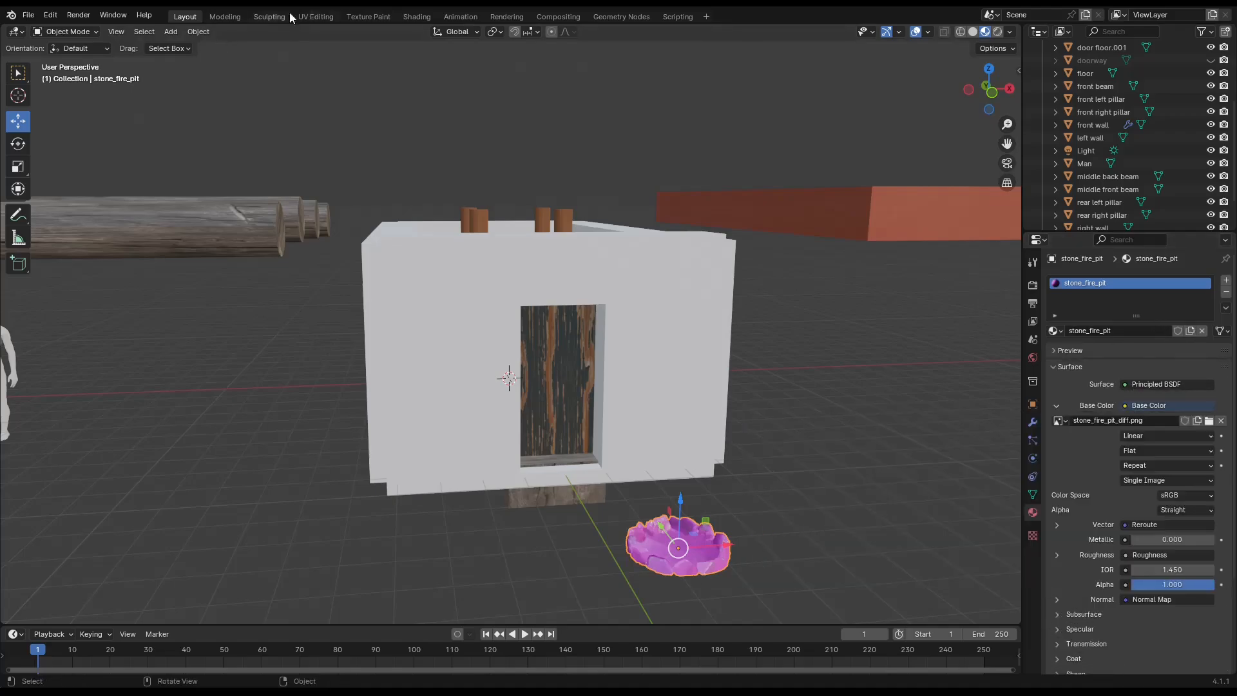
# Step: Load stone_fire_pit_diff_4k.jpg as the fire pit material's base color texture and view the textured model
pyautogui.click(417, 17)
pyautogui.scroll(2, 801, 580)
pyautogui.moveTo(551, 489); pyautogui.dragTo(573, 670, button='middle')
pyautogui.scroll(7, 773, 258)
pyautogui.moveTo(805, 258); pyautogui.dragTo(677, 280, button='middle')
pyautogui.keyDown('shift'); pyautogui.moveTo(676, 280); pyautogui.dragTo(632, 187, button='middle'); pyautogui.keyUp('shift')
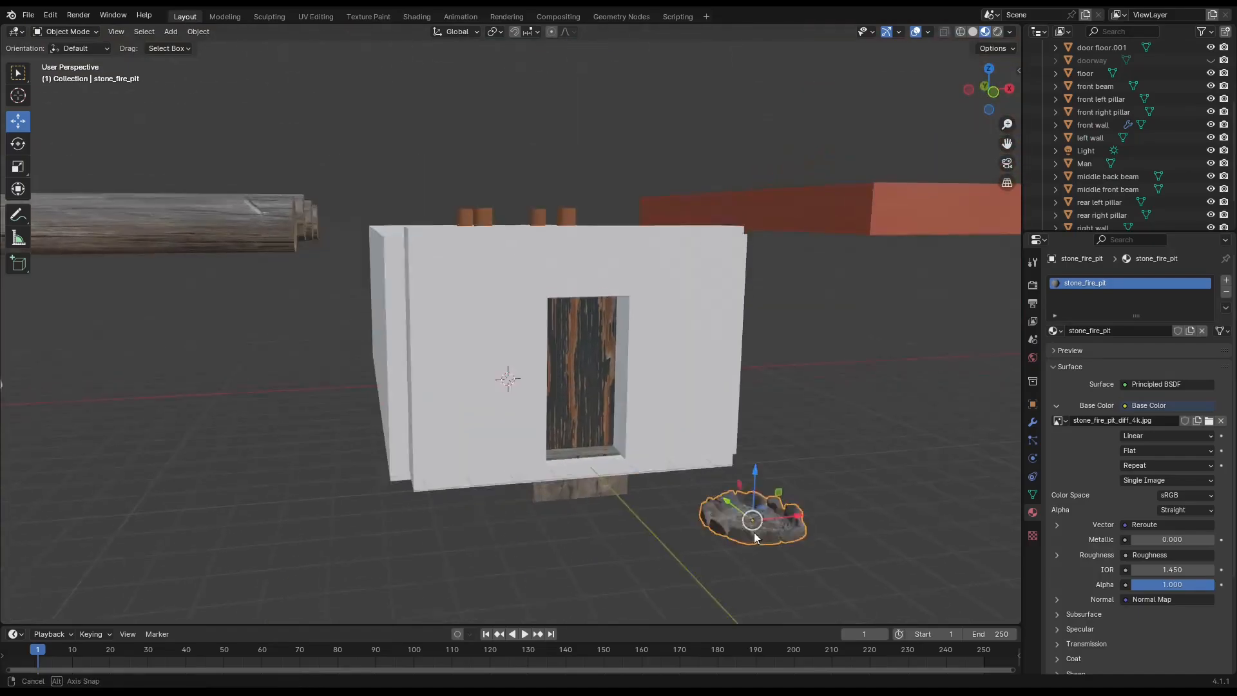
# Step: Add a cylinder mesh and move it along Y out of the room to the fire pit in front of the front wall
pyautogui.moveTo(754, 536); pyautogui.dragTo(739, 34, button='middle')
pyautogui.click(170, 32)
pyautogui.click(310, 111)
pyautogui.scroll(5, 544, 341)
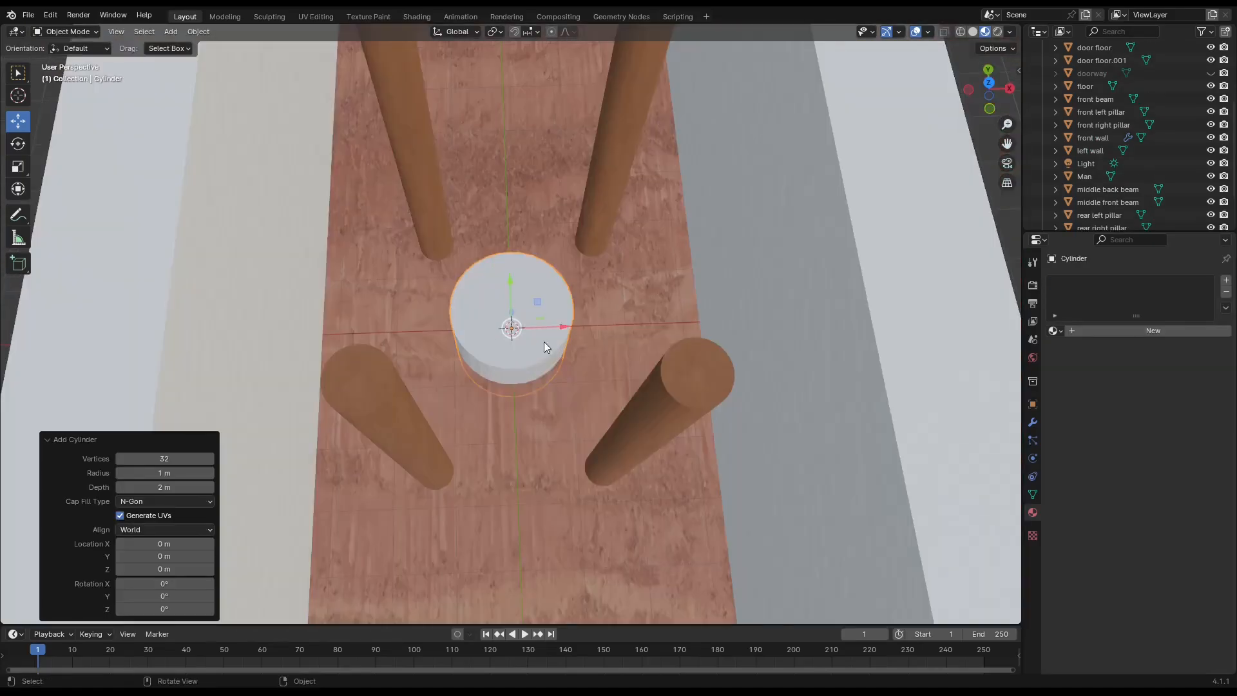
pyautogui.moveTo(544, 342); pyautogui.dragTo(650, 297, button='middle')
pyautogui.scroll(-5, 544, 342)
pyautogui.moveTo(451, 331); pyautogui.dragTo(832, 509)
pyautogui.scroll(-4, 709, 387)
pyautogui.moveTo(709, 387); pyautogui.dragTo(716, 290, button='middle')
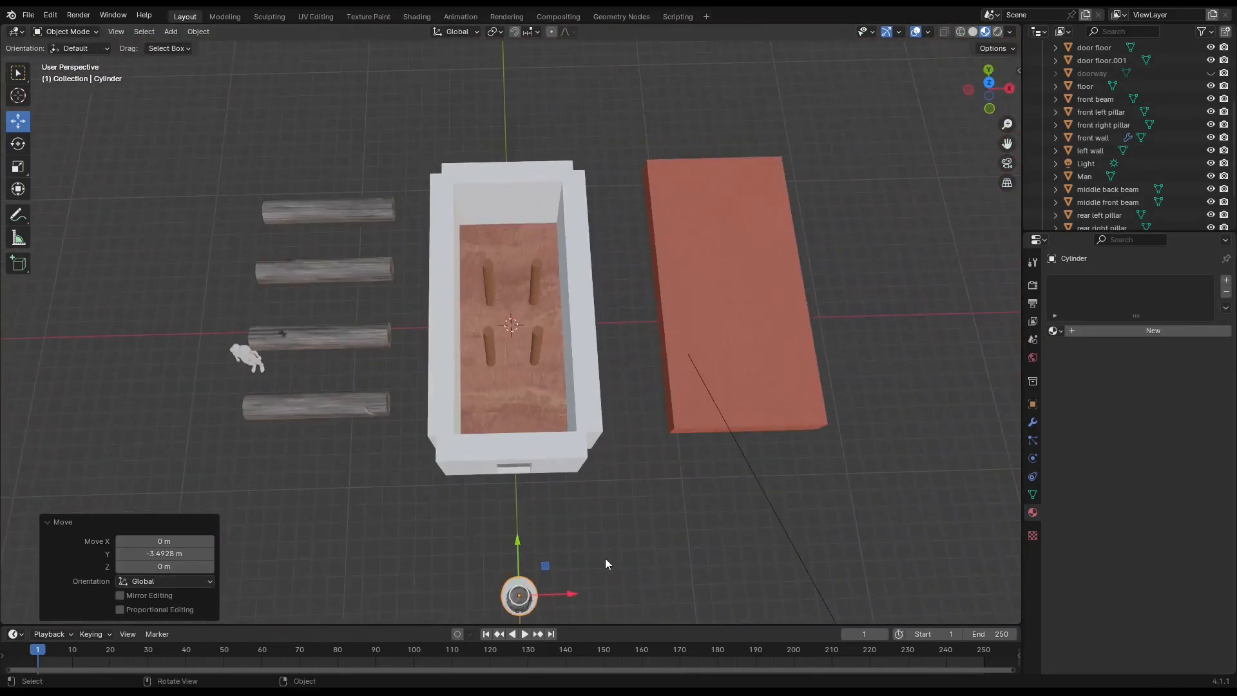
pyautogui.moveTo(605, 558); pyautogui.dragTo(674, 469, button='middle')
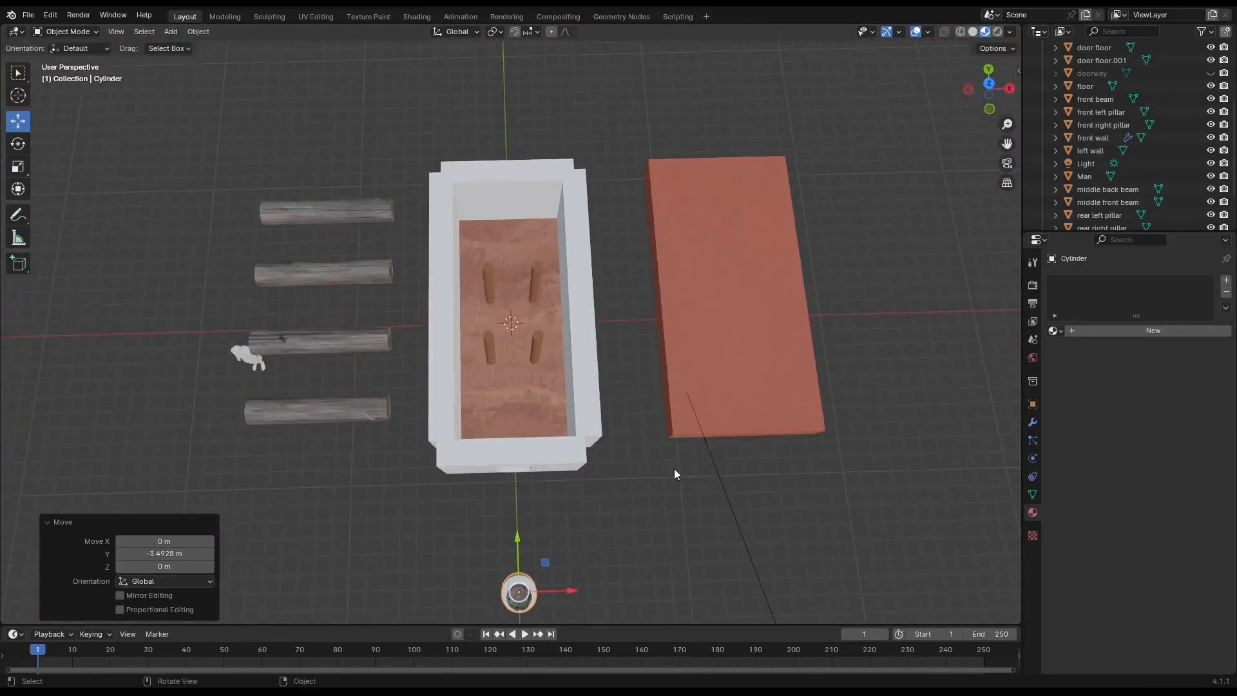
# Step: Align the cylinder with the fire pit in top view and scale it down to match the pit's outline
pyautogui.press('KP_7')
pyautogui.keyDown('shift'); pyautogui.moveTo(637, 535); pyautogui.dragTo(638, 382, button='middle'); pyautogui.keyUp('shift')
pyautogui.moveTo(534, 353); pyautogui.dragTo(534, 358)
pyautogui.click(1033, 404)
pyautogui.moveTo(1161, 409); pyautogui.dragTo(1141, 410)
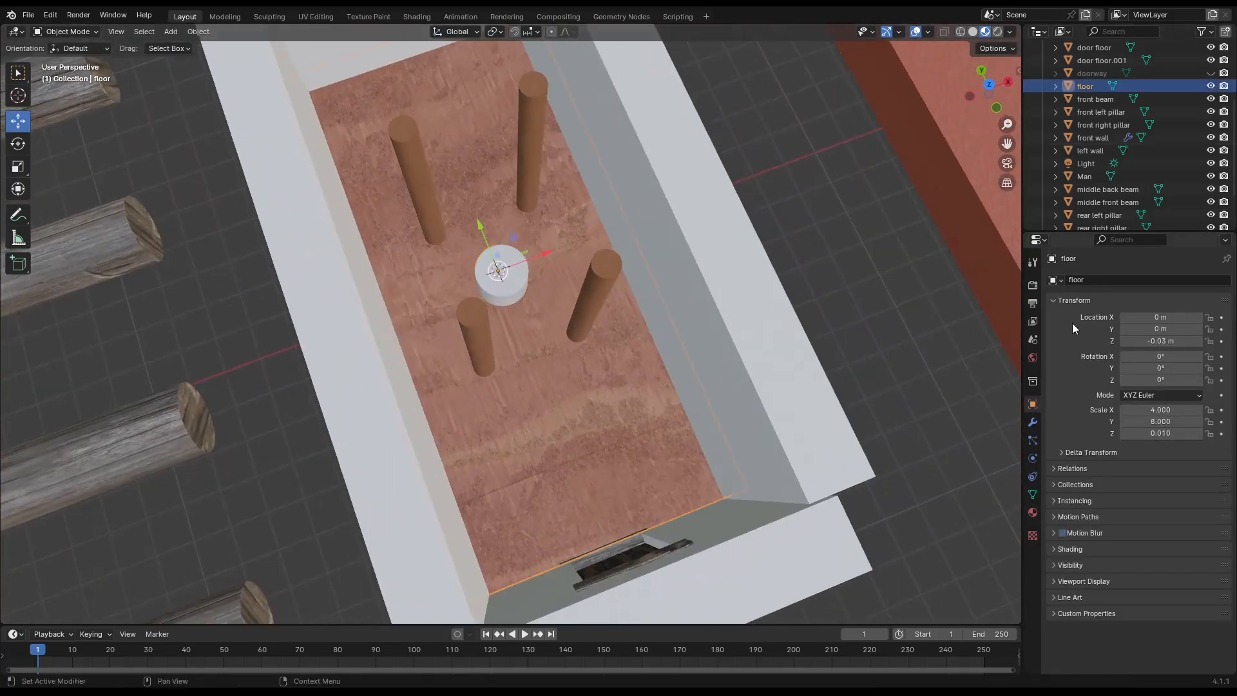
# Step: Cut a round hole in the floor with a Boolean modifier that uses the cylinder, and hide the cylinder
pyautogui.hotkey('shift', 'a')
pyautogui.moveTo(1073, 352)
pyautogui.click(954, 352)
pyautogui.click(1207, 348)
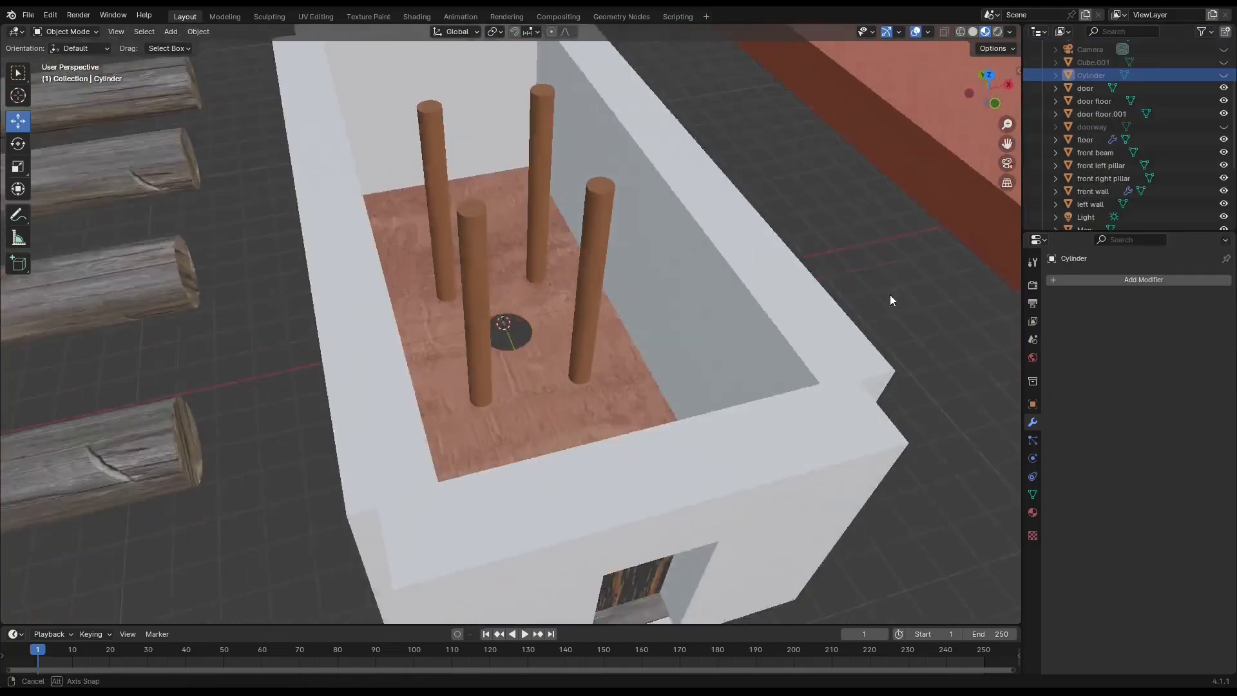
# Step: Move the stone fire pit along Y by about 6 m so it is over the hole in the floor
pyautogui.press('KP_7')
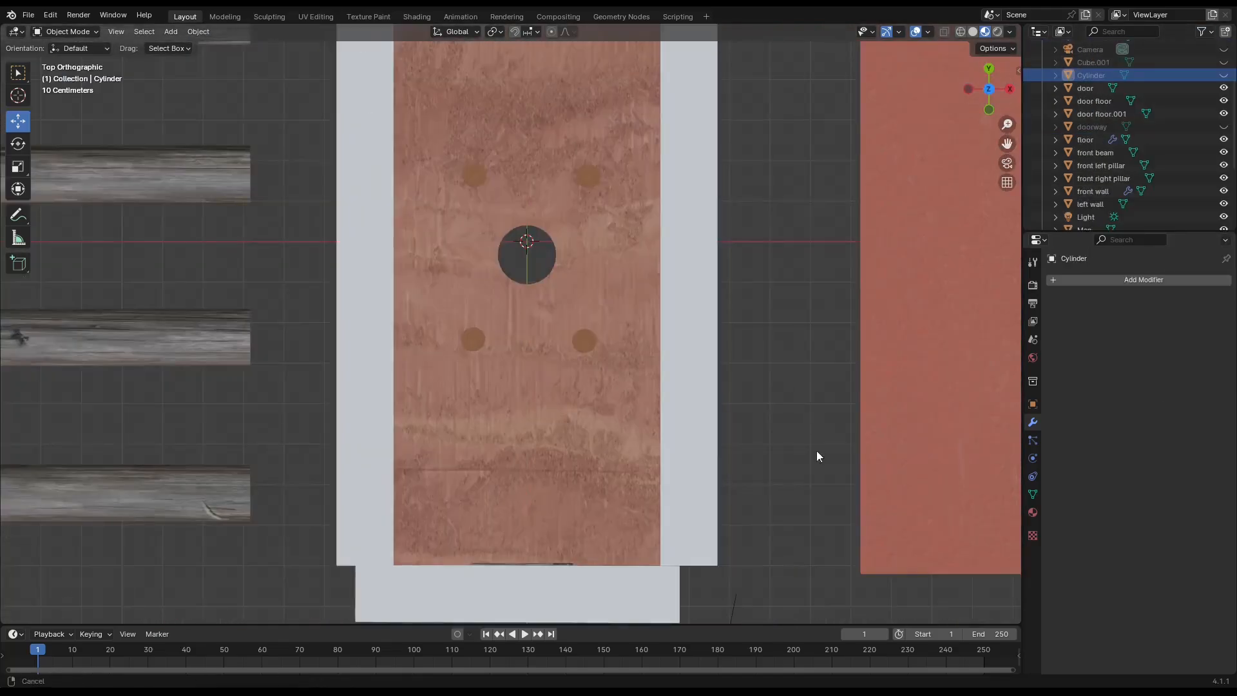
pyautogui.press('g')
pyautogui.press('y')
pyautogui.moveTo(579, 132); pyautogui.dragTo(580, 89)
pyautogui.keyDown('shift'); pyautogui.moveTo(579, 89); pyautogui.dragTo(580, 393, button='middle'); pyautogui.keyUp('shift')
pyautogui.moveTo(529, 396); pyautogui.dragTo(530, 154)
pyautogui.moveTo(522, 309); pyautogui.dragTo(655, 187, button='middle')
pyautogui.scroll(11, 388, 323)
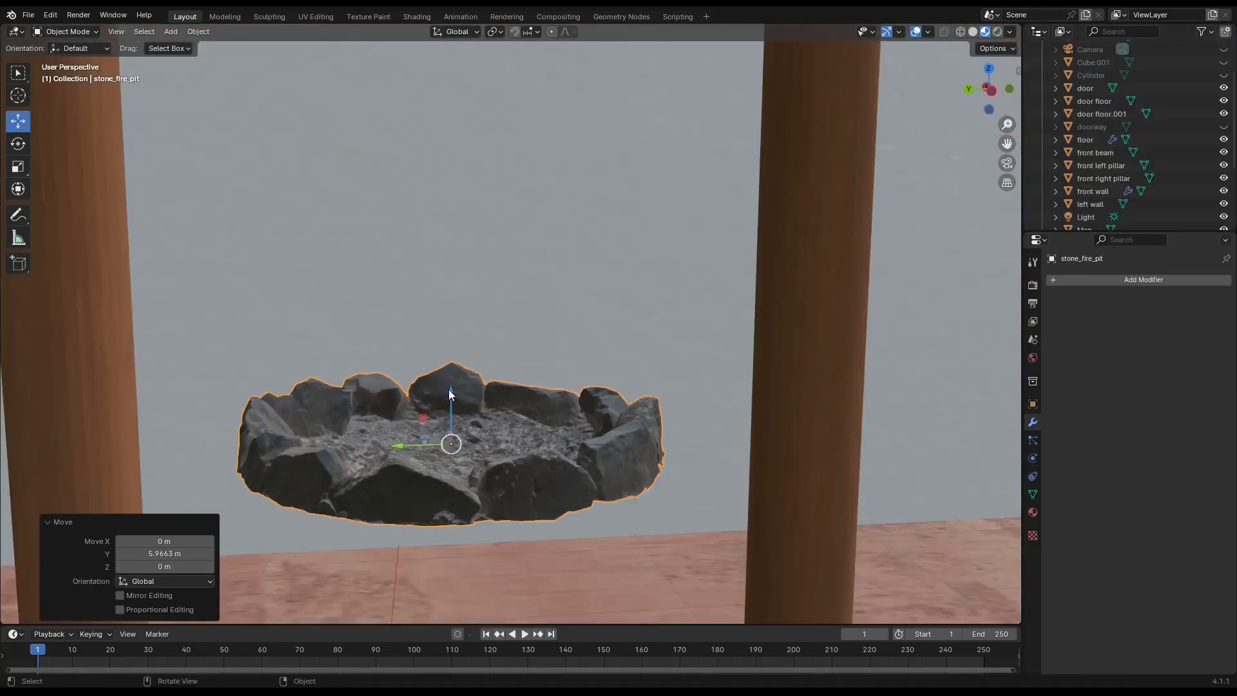
# Step: Lower the fire pit into the floor hole and centre it there along X and Y
pyautogui.moveTo(450, 390); pyautogui.dragTo(452, 599)
pyautogui.keyDown('shift'); pyautogui.moveTo(452, 599); pyautogui.dragTo(451, 278, button='middle'); pyautogui.keyUp('shift')
pyautogui.moveTo(449, 279); pyautogui.dragTo(453, 509)
pyautogui.keyDown('shift'); pyautogui.moveTo(453, 509); pyautogui.dragTo(445, 342, button='middle'); pyautogui.keyUp('shift')
pyautogui.moveTo(445, 341); pyautogui.dragTo(444, 373)
pyautogui.moveTo(388, 425); pyautogui.dragTo(380, 426)
pyautogui.moveTo(421, 456); pyautogui.dragTo(278, 559, button='middle')
pyautogui.moveTo(629, 293); pyautogui.dragTo(636, 293)
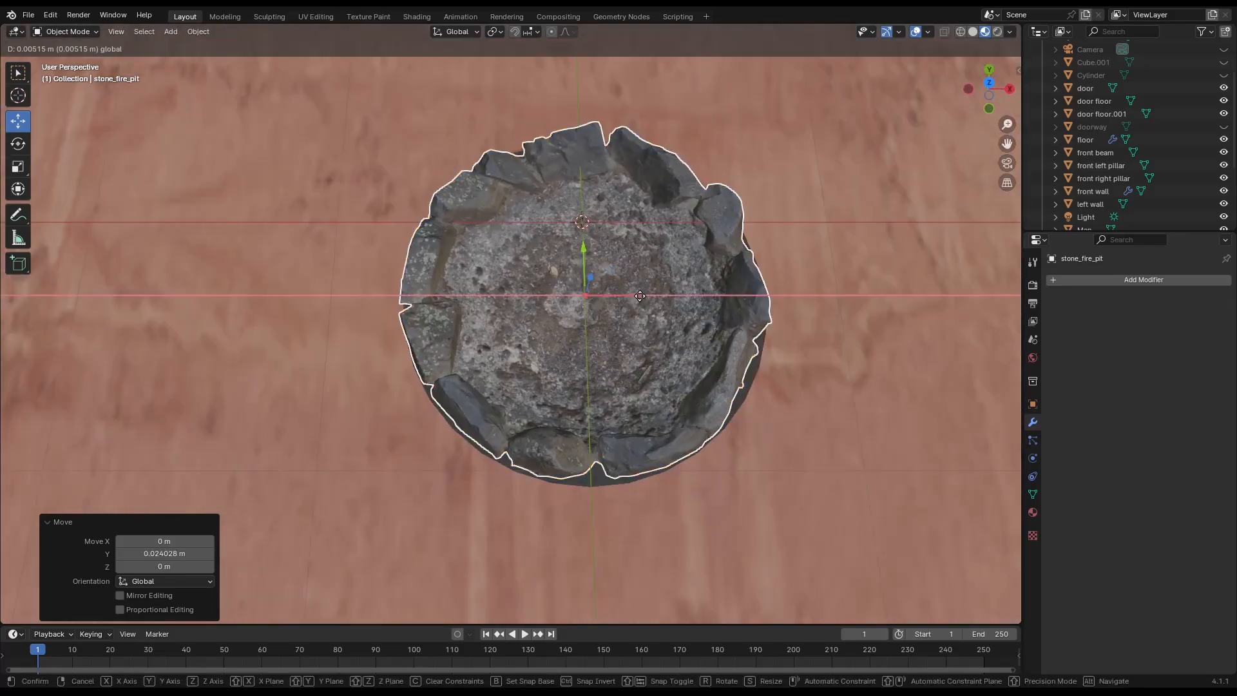
pyautogui.moveTo(583, 246); pyautogui.dragTo(584, 256)
# Step: Nudge the fire pit along Y and set the hidden cylinder's X and Y scale to 0.65 to fit the hole
pyautogui.click(1090, 75)
pyautogui.click(1032, 404)
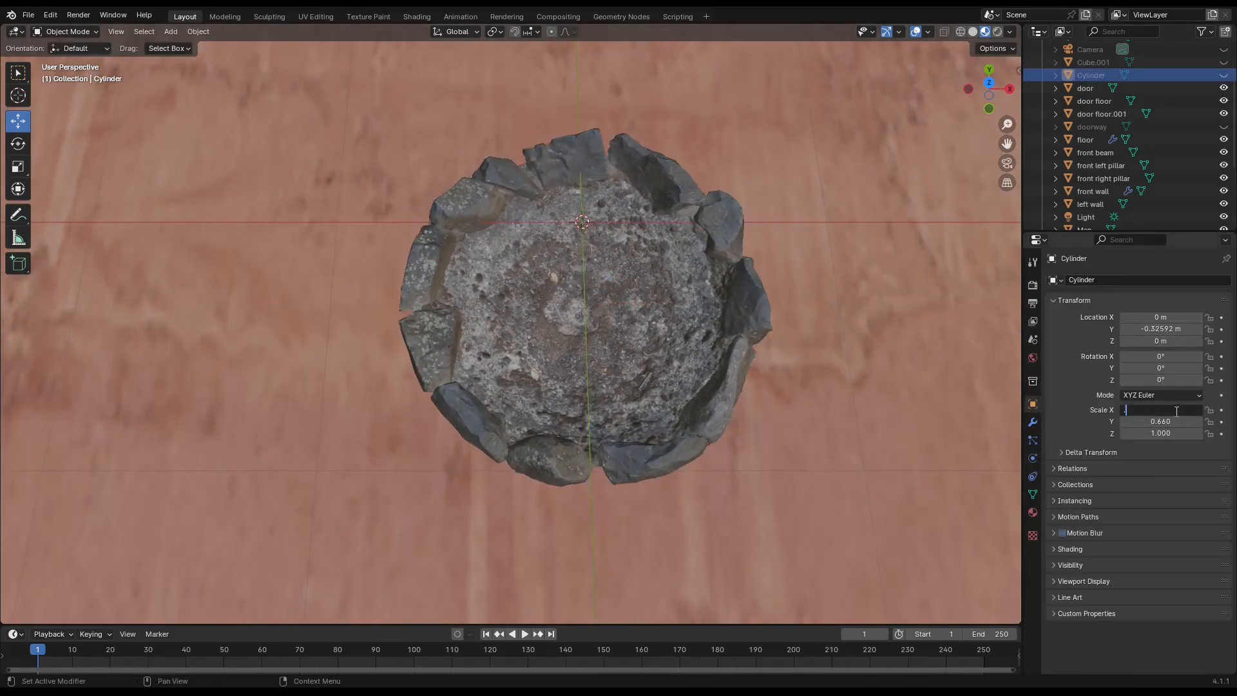
pyautogui.moveTo(583, 257); pyautogui.dragTo(584, 249)
pyautogui.click(1091, 75)
pyautogui.moveTo(1160, 410); pyautogui.dragTo(1165, 410)
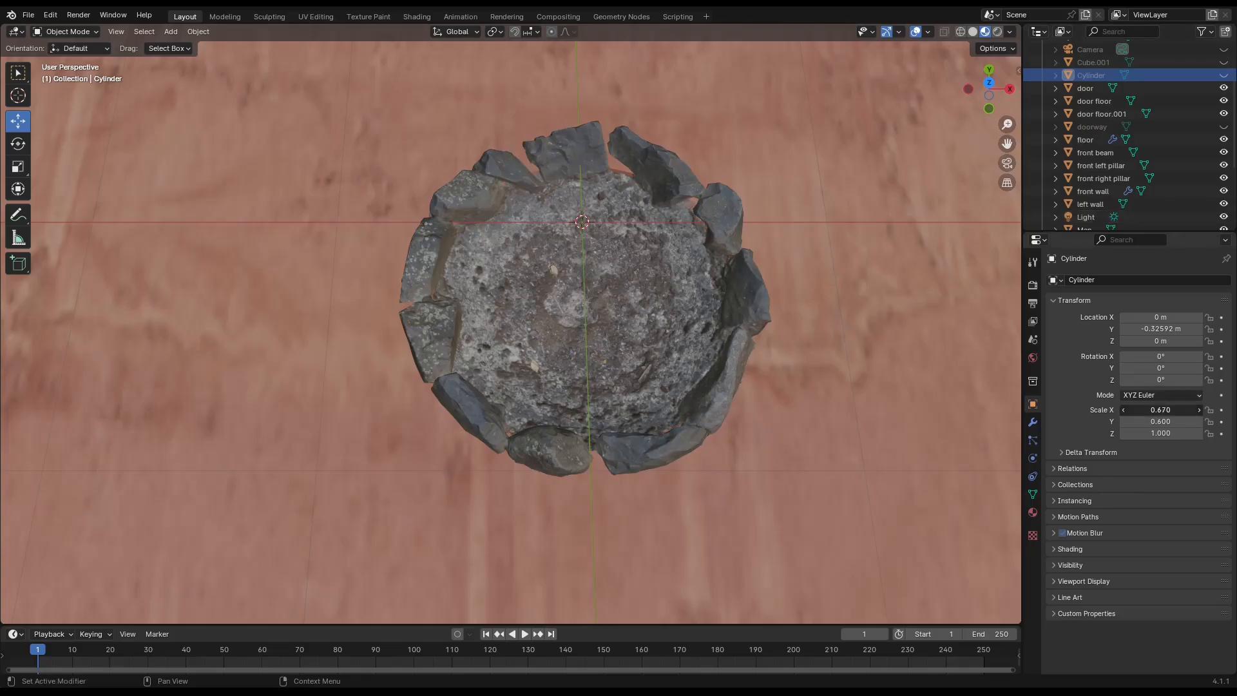
pyautogui.press('Escape')
pyautogui.moveTo(843, 540); pyautogui.dragTo(970, 432, button='middle')
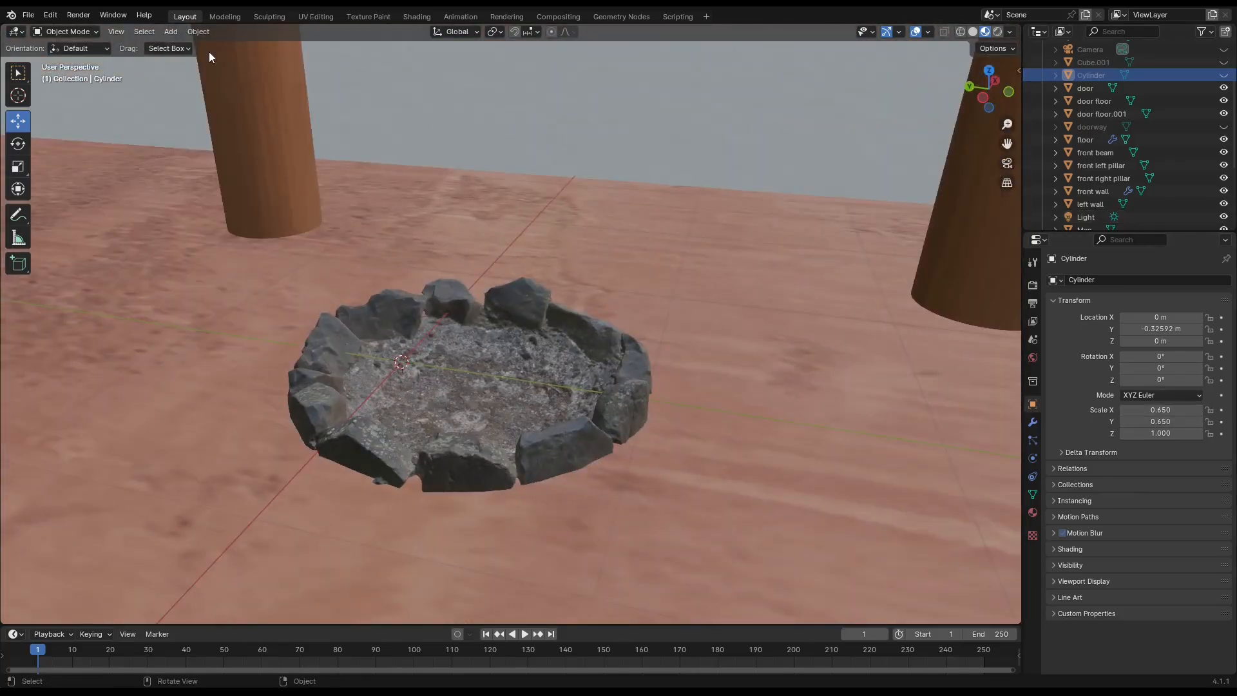
# Step: Add a torus, scale it to 0.77 in X and 0.81 in Y, and place it around the fire pit at floor level
pyautogui.click(171, 32)
pyautogui.click(298, 138)
pyautogui.moveTo(1161, 410); pyautogui.dragTo(1145, 410)
pyautogui.moveTo(1160, 421); pyautogui.dragTo(1148, 421)
pyautogui.moveTo(355, 354); pyautogui.dragTo(428, 365)
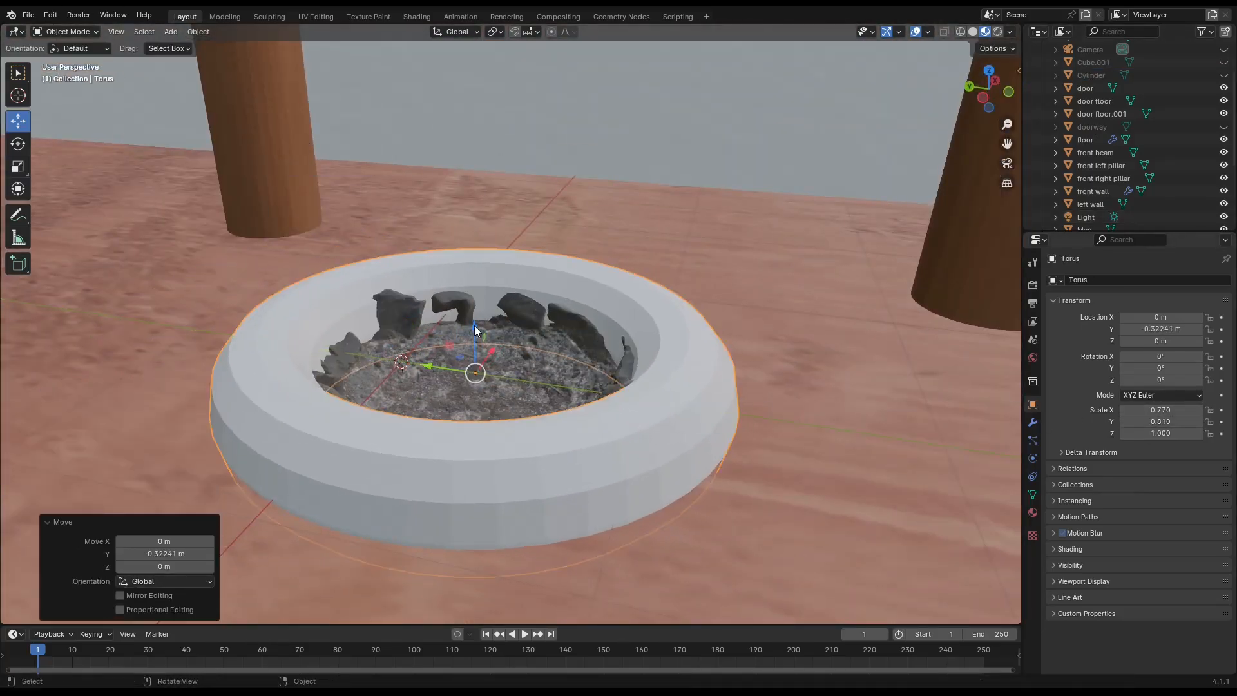
pyautogui.moveTo(475, 328); pyautogui.dragTo(475, 339)
pyautogui.moveTo(427, 377); pyautogui.dragTo(433, 378)
# Step: Try an X and Y scale of 0.75 for the torus and refine its fit around the fire pit
pyautogui.moveTo(867, 419); pyautogui.dragTo(741, 529, button='middle')
pyautogui.moveTo(1161, 421); pyautogui.dragTo(1157, 422)
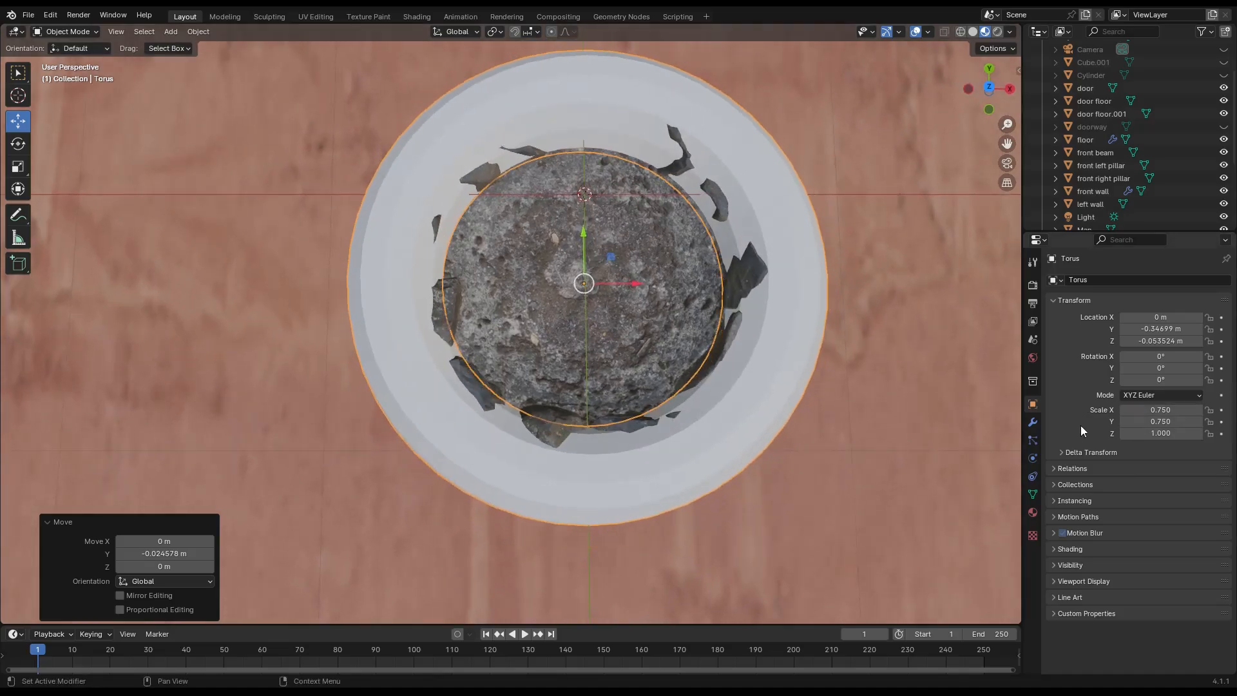
pyautogui.moveTo(182, 542); pyautogui.dragTo(179, 542)
pyautogui.click(182, 544)
pyautogui.moveTo(451, 451); pyautogui.dragTo(490, 380, button='middle')
pyautogui.click(48, 522)
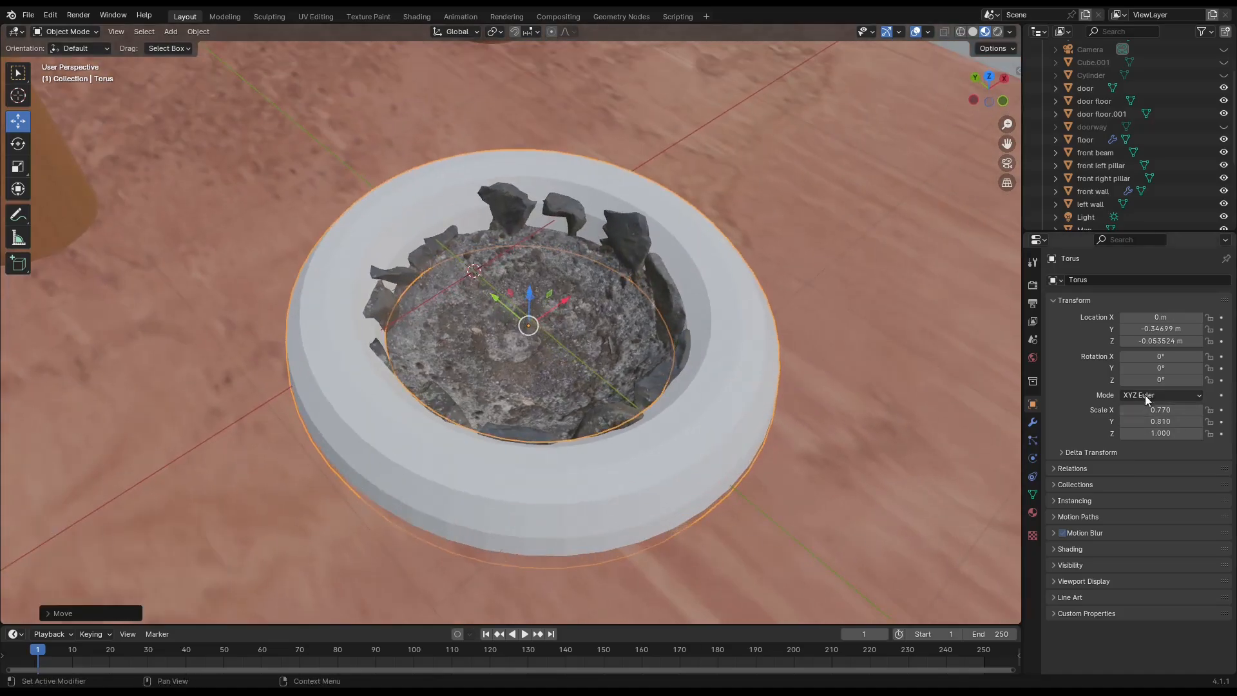
pyautogui.moveTo(790, 480); pyautogui.dragTo(753, 508, button='middle')
pyautogui.moveTo(1161, 410); pyautogui.dragTo(1151, 410)
pyautogui.moveTo(898, 548); pyautogui.dragTo(483, 554, button='middle')
# Step: Enlarge the fire pit's X and Y scale and set the hidden cylinder's scale to 0.77 in X and 0.81 in Y
pyautogui.click(1169, 409)
pyautogui.write('1')
pyautogui.press('Tab')
pyautogui.write('1')
pyautogui.press('Tab')
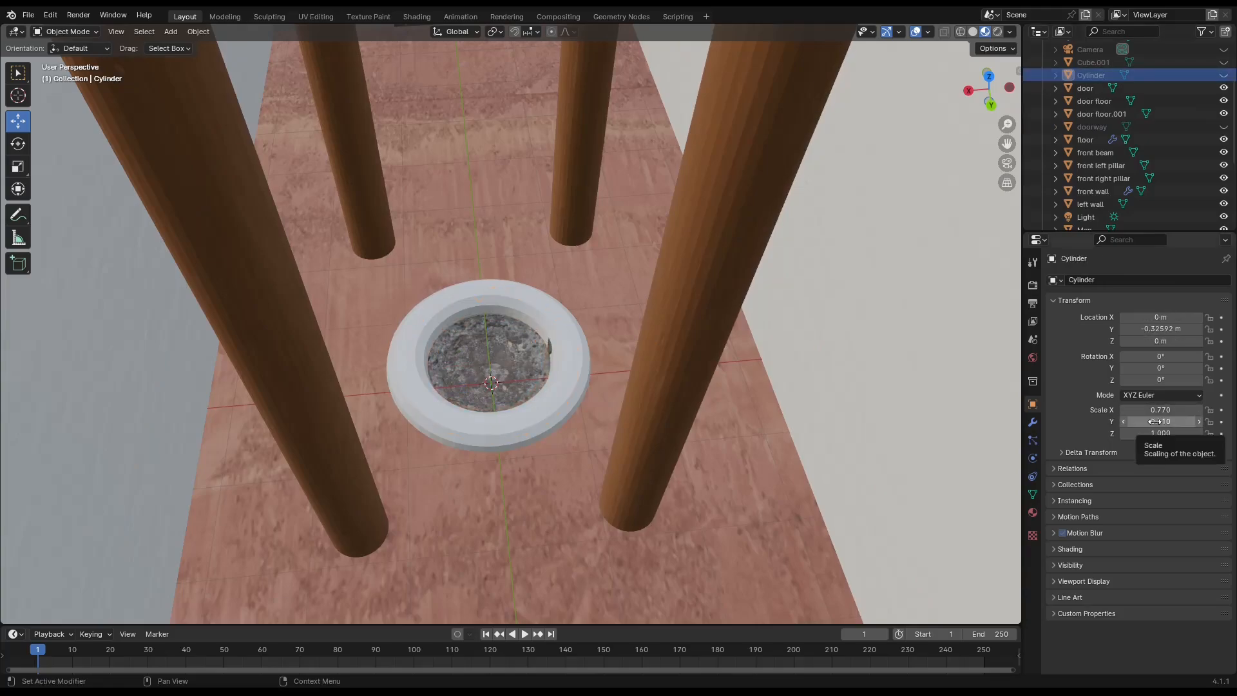
# Step: Nudge the fire pit sideways so it sits centred inside the torus ring
pyautogui.moveTo(554, 435); pyautogui.dragTo(728, 455, button='middle')
pyautogui.click(540, 360)
pyautogui.moveTo(579, 331); pyautogui.dragTo(575, 334)
pyautogui.moveTo(565, 394); pyautogui.dragTo(560, 388)
pyautogui.moveTo(457, 435); pyautogui.dragTo(651, 430, button='middle')
pyautogui.scroll(4, 520, 451)
# Step: Select the torus and create a new material for it
pyautogui.click(518, 480)
pyautogui.moveTo(518, 480); pyautogui.dragTo(532, 490, button='middle')
pyautogui.click(116, 32)
pyautogui.scroll(-5, 1088, 129)
pyautogui.click(1033, 512)
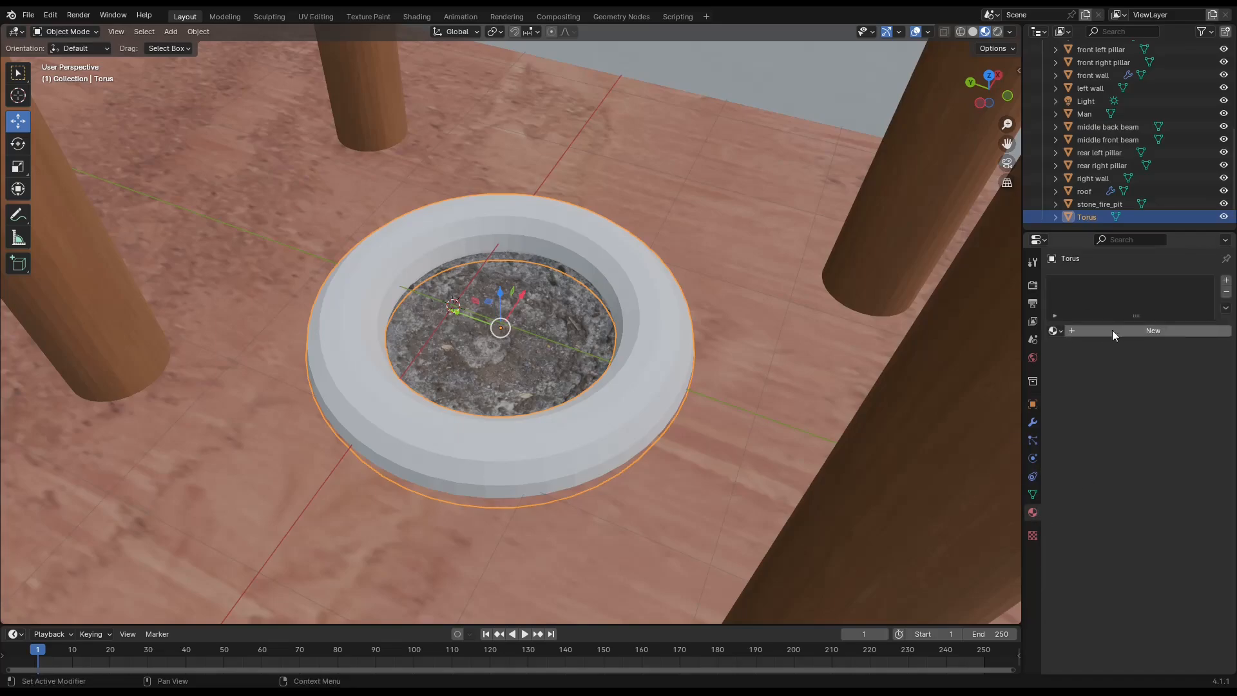
pyautogui.click(1112, 329)
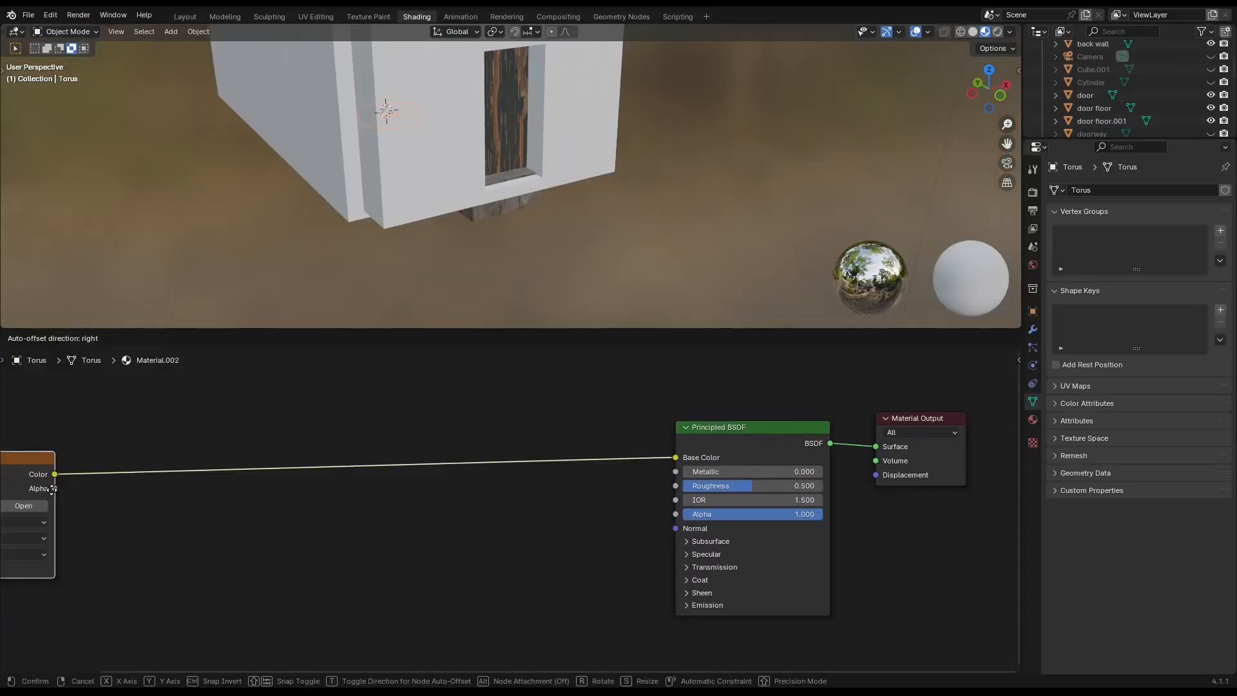
# Step: Connect patterned_clay_plaster_diff_4k.jpg to the torus material's Base Color and patterned_clay_plaster_rough_4k.exr to its Roughness
pyautogui.click(181, 457)
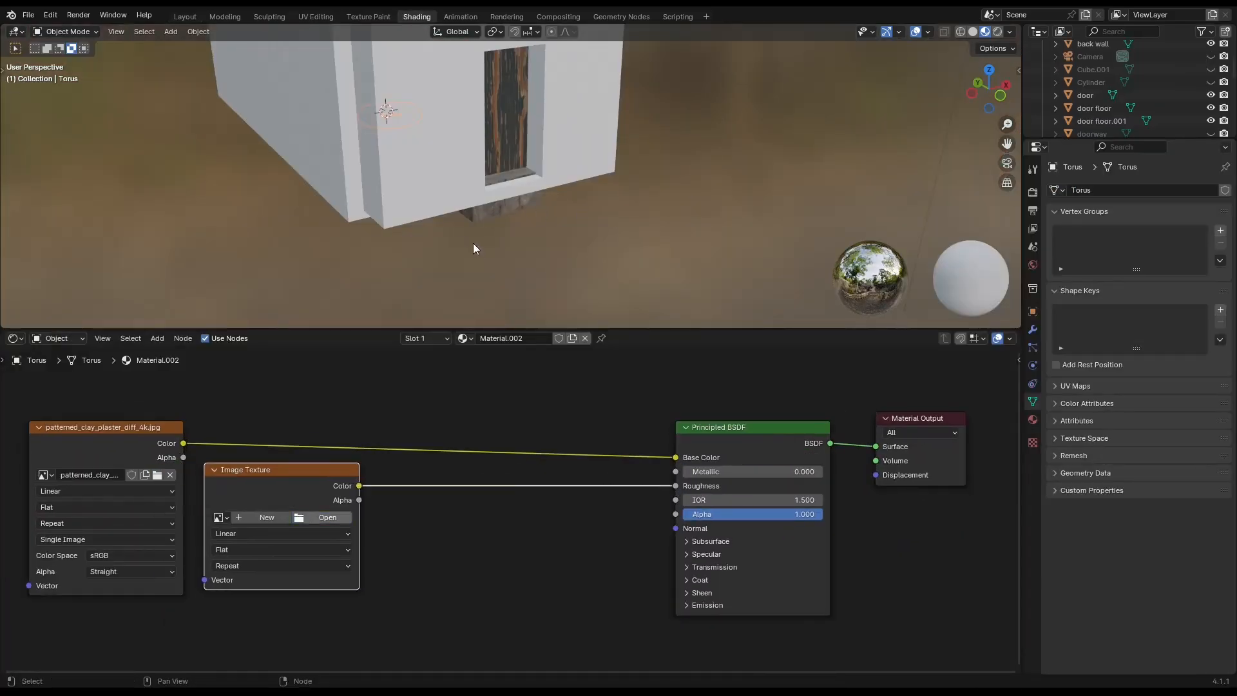
pyautogui.click(333, 599)
pyautogui.click(525, 519)
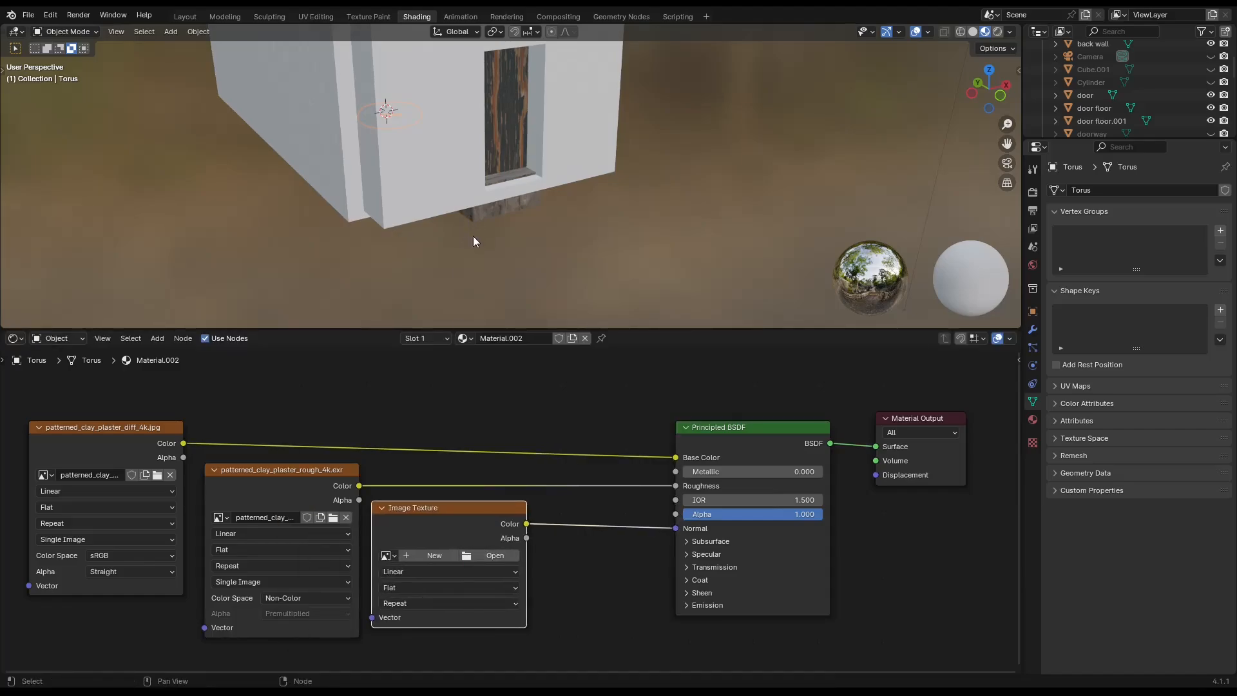
# Step: Connect patterned_clay_plaster_nor_gl_4k.exr to the torus material's Normal through a Normal Map node and set its color space to Non-Color
pyautogui.click(682, 558)
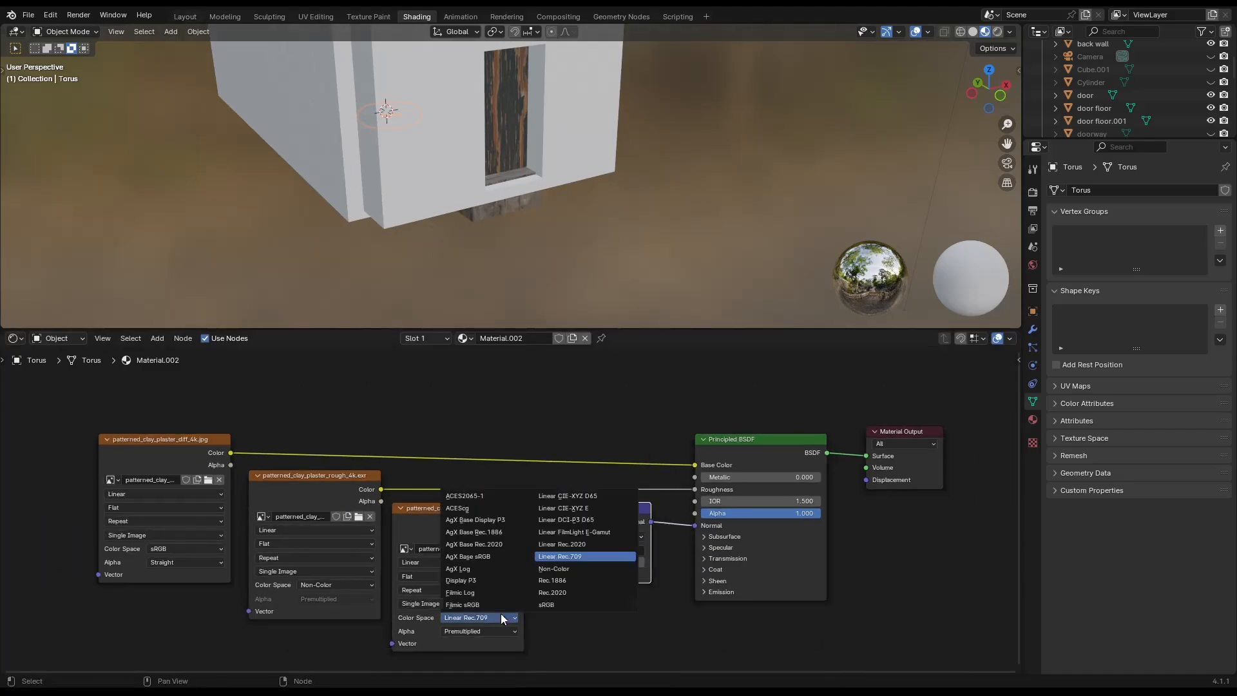
pyautogui.click(464, 628)
pyautogui.moveTo(322, 193); pyautogui.dragTo(469, 157, button='middle')
pyautogui.scroll(8, 525, 277)
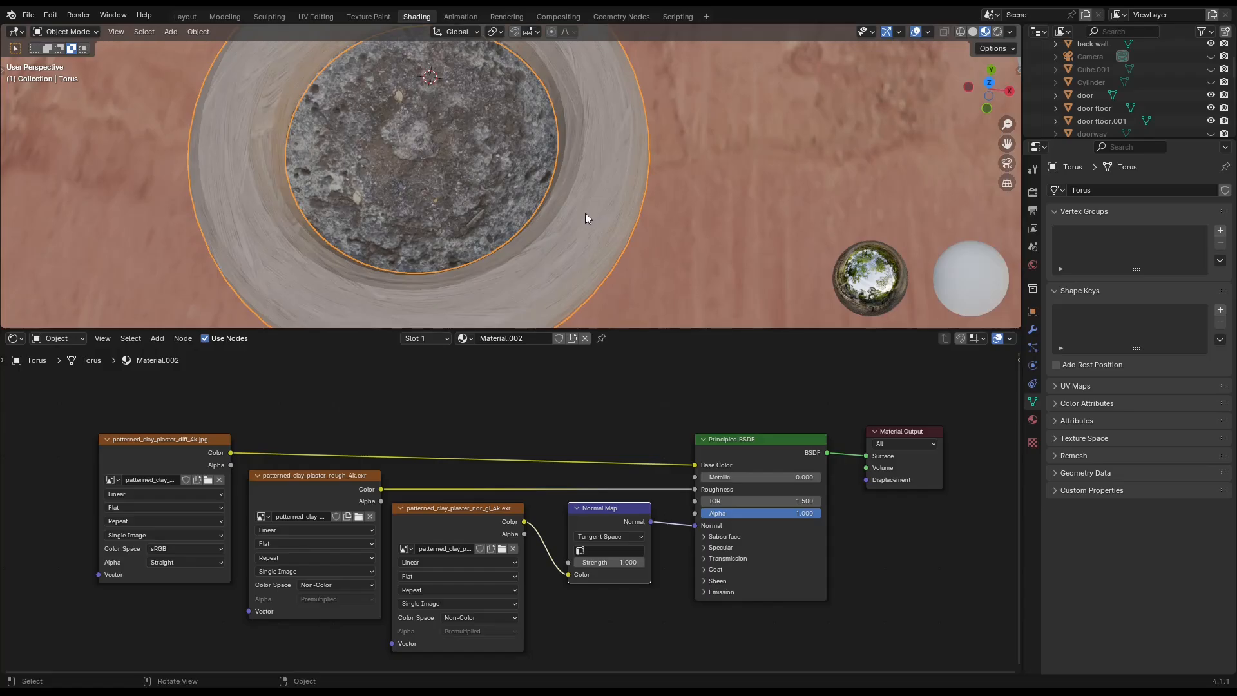
# Step: Try to shift the torus's whole mesh along Y in Edit Mode and return to Object Mode
pyautogui.click(185, 16)
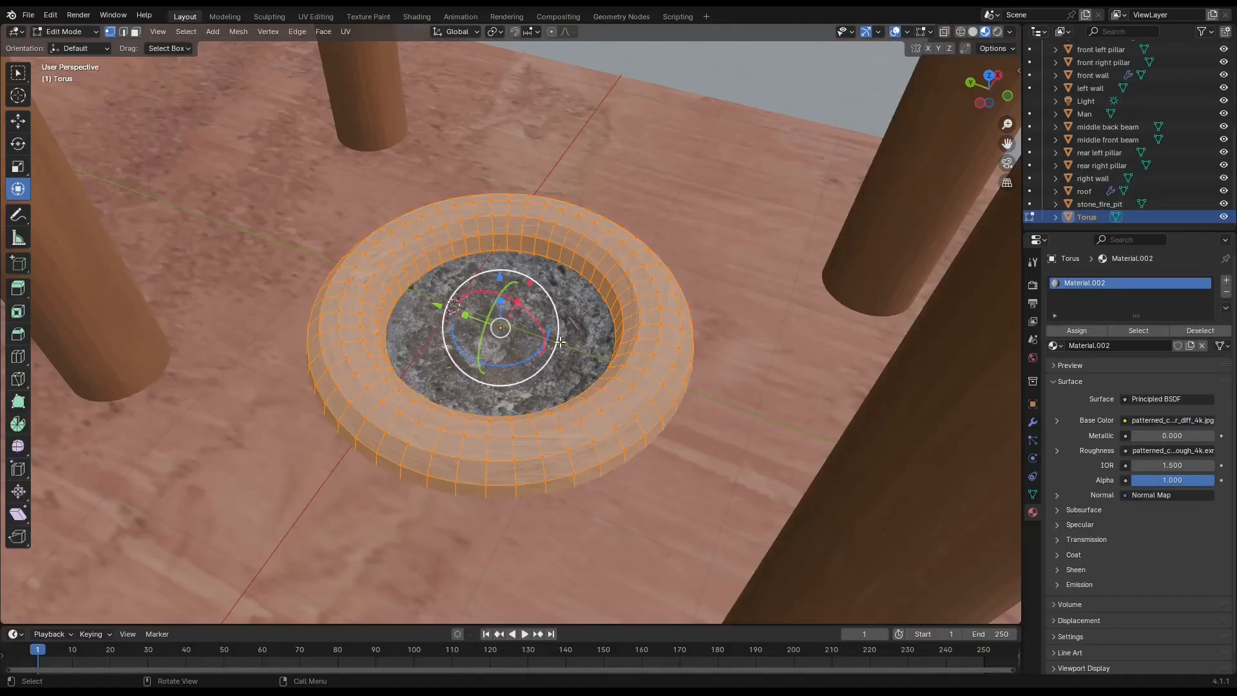
pyautogui.press('g')
pyautogui.press('y')
pyautogui.click(560, 342)
pyautogui.press('Tab')
# Step: Examine the plaster texture on the torus up close and compare it with the front wall's material
pyautogui.moveTo(696, 522); pyautogui.dragTo(764, 509, button='middle')
pyautogui.scroll(5, 731, 304)
pyautogui.click(389, 18)
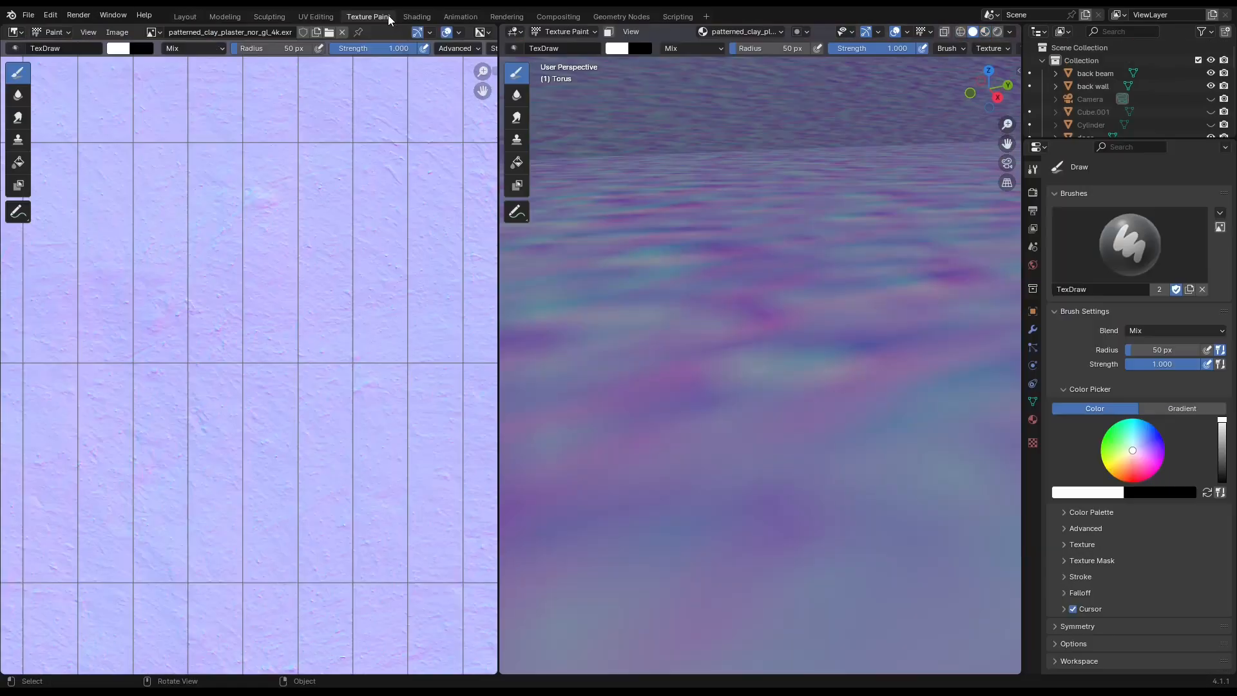
pyautogui.click(190, 22)
pyautogui.moveTo(562, 306)
pyautogui.mouseDown(button='middle')
pyautogui.moveTo(550, 277)
pyautogui.moveTo(570, 287)
pyautogui.mouseUp(button='middle')
pyautogui.click(602, 194)
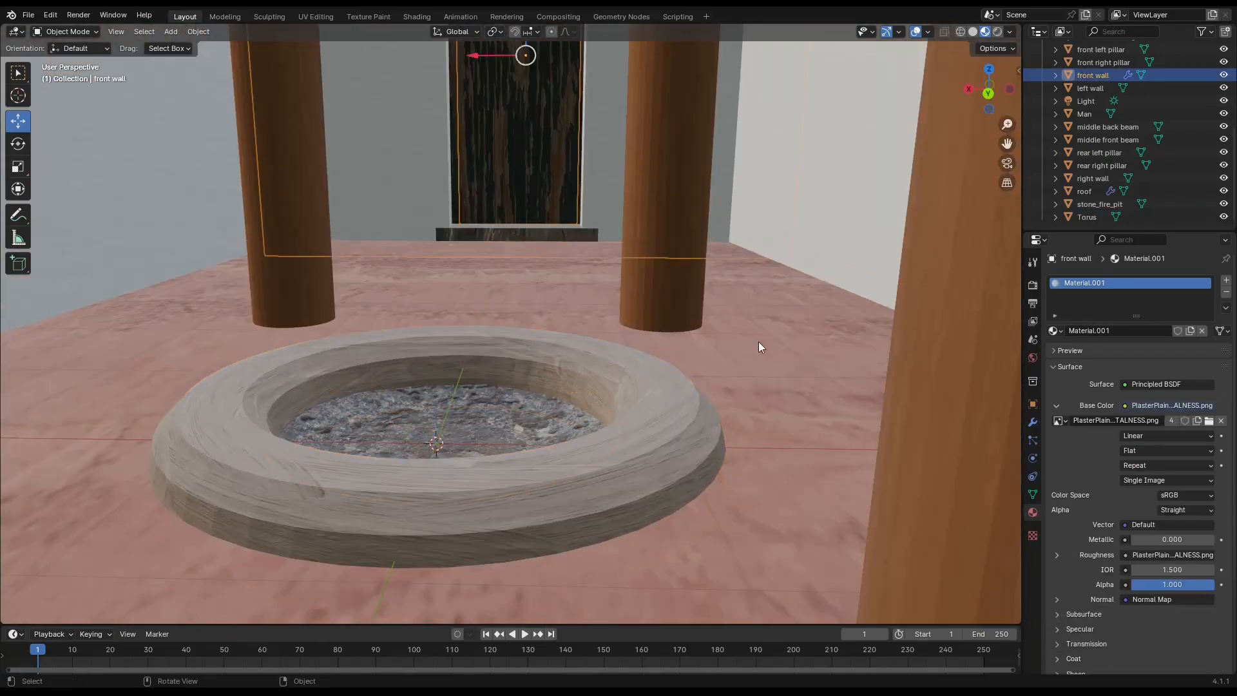
pyautogui.rightClick(759, 341)
# Step: Delete the torus ring around the fire pit
pyautogui.moveTo(644, 455); pyautogui.dragTo(645, 506, button='middle')
pyautogui.scroll(-6, 672, 445)
pyautogui.click(570, 400)
pyautogui.press('Delete')
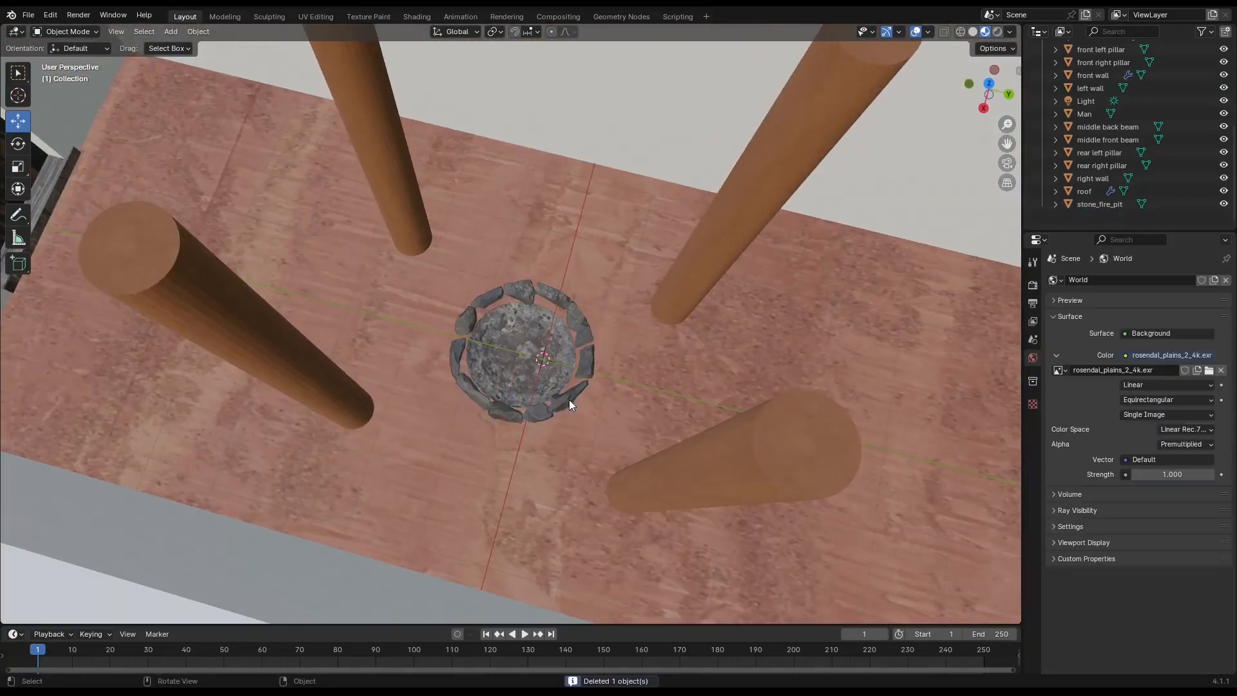
# Step: Set the stone fire pit's X and Y scale back to 1
pyautogui.moveTo(570, 399); pyautogui.dragTo(667, 370, button='middle')
pyautogui.scroll(4, 667, 369)
pyautogui.click(668, 370)
pyautogui.click(1033, 405)
pyautogui.click(1160, 410)
pyautogui.write('1')
pyautogui.press('Tab')
pyautogui.write('1')
pyautogui.press('Tab')
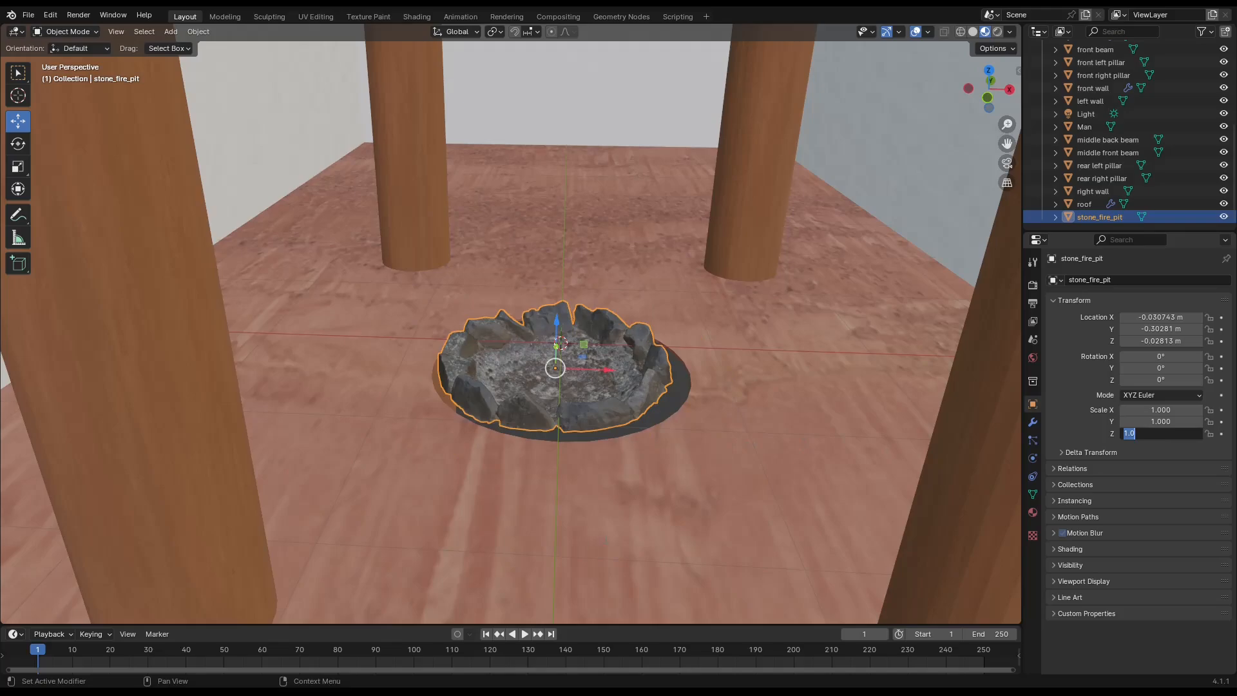
# Step: Align the fire pit with the hole in top view and set the cylinder's scale to 0.7 in X and 0.72 in Y
pyautogui.moveTo(584, 279); pyautogui.dragTo(592, 279)
pyautogui.rightClick(591, 279)
pyautogui.scroll(-5, 591, 279)
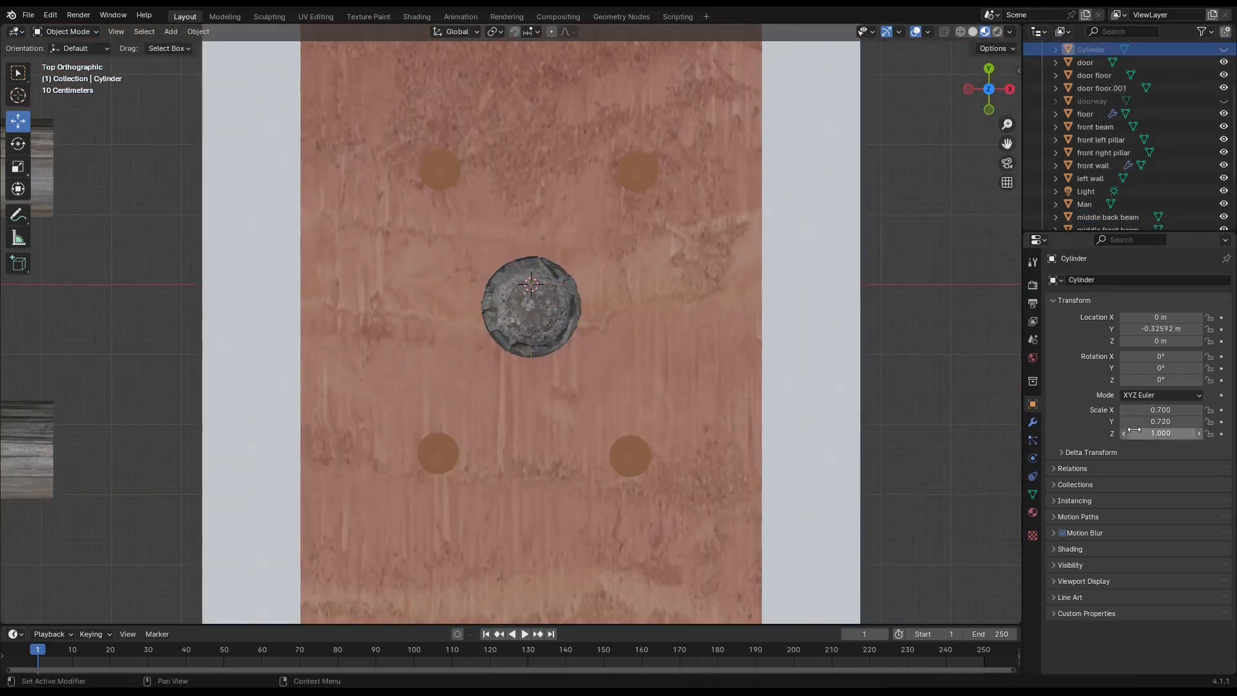
# Step: Adjust the hidden cylinder's X and Y scale and move the stone fire pit into place over the hole
pyautogui.scroll(9, 876, 345)
pyautogui.moveTo(931, 296); pyautogui.dragTo(963, 196, button='middle')
pyautogui.moveTo(1160, 410); pyautogui.dragTo(1154, 422)
pyautogui.moveTo(780, 520); pyautogui.dragTo(908, 581, button='middle')
pyautogui.click(375, 361)
pyautogui.moveTo(358, 339); pyautogui.dragTo(418, 325)
# Step: Add a torus and set its scale to 0.6 in X and Y and -0.05 in Z
pyautogui.click(171, 31)
pyautogui.moveTo(193, 46)
pyautogui.click(290, 137)
pyautogui.moveTo(1160, 410); pyautogui.dragTo(1137, 422)
pyautogui.moveTo(1161, 433)
pyautogui.mouseDown()
pyautogui.moveTo(1069, 434)
pyautogui.moveTo(1185, 434)
pyautogui.mouseUp()
# Step: Lower the torus to floor level and centre it around the stone fire pit
pyautogui.moveTo(773, 451); pyautogui.dragTo(741, 310, button='middle')
pyautogui.moveTo(402, 348); pyautogui.dragTo(402, 403)
pyautogui.moveTo(338, 459); pyautogui.dragTo(316, 469)
pyautogui.moveTo(470, 522); pyautogui.dragTo(748, 414, button='middle')
pyautogui.moveTo(403, 354); pyautogui.dragTo(393, 355)
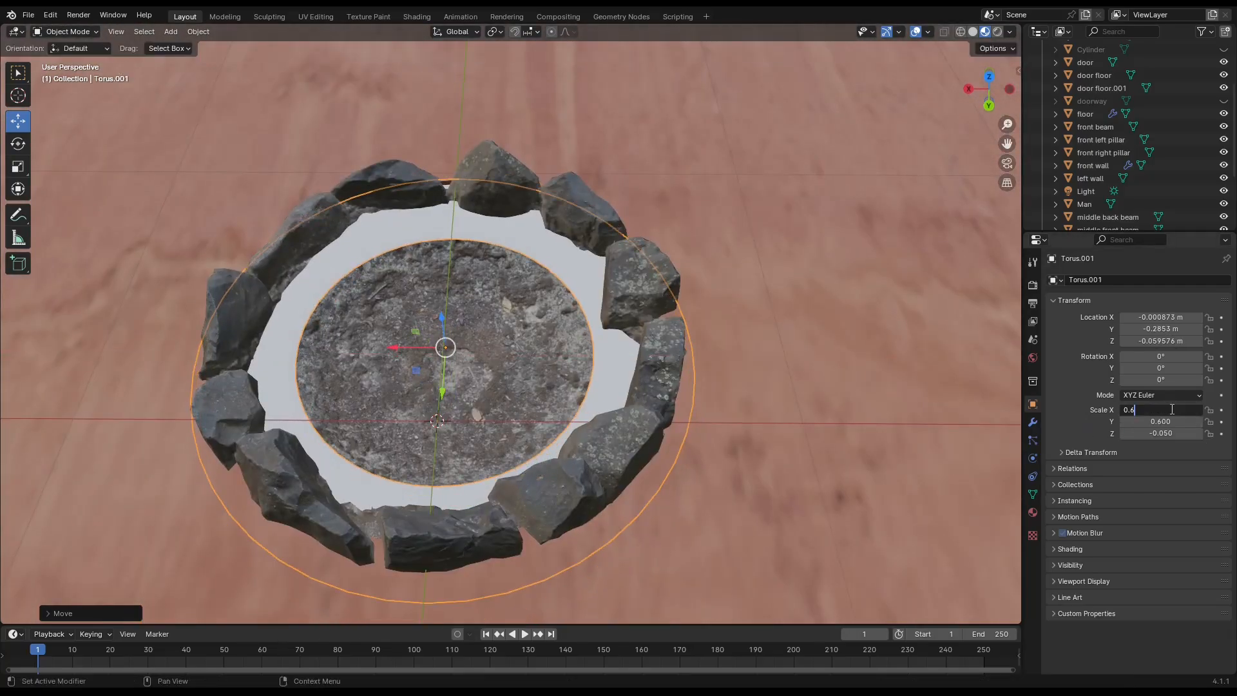
# Step: Fine-tune the torus's position and scale so it fills the gap between the fire pit stones and the floor
pyautogui.moveTo(493, 248); pyautogui.dragTo(496, 248)
pyautogui.moveTo(547, 199); pyautogui.dragTo(546, 199)
pyautogui.click(18, 167)
pyautogui.moveTo(494, 249); pyautogui.dragTo(486, 249)
pyautogui.moveTo(546, 205); pyautogui.dragTo(546, 200)
pyautogui.moveTo(857, 509); pyautogui.dragTo(919, 515, button='middle')
pyautogui.click(1091, 453)
pyautogui.moveTo(1171, 547); pyautogui.dragTo(1169, 548)
pyautogui.click(1090, 453)
pyautogui.moveTo(728, 493)
pyautogui.mouseDown(button='middle')
pyautogui.moveTo(677, 500)
pyautogui.moveTo(567, 445)
pyautogui.mouseUp(button='middle')
# Step: Create a new material for the torus and feed its base color from the RammedEarth006 COL image texture
pyautogui.click(1032, 512)
pyautogui.click(1153, 329)
pyautogui.click(417, 16)
pyautogui.moveTo(670, 600); pyautogui.dragTo(64, 480)
pyautogui.click(72, 495)
pyautogui.click(221, 460)
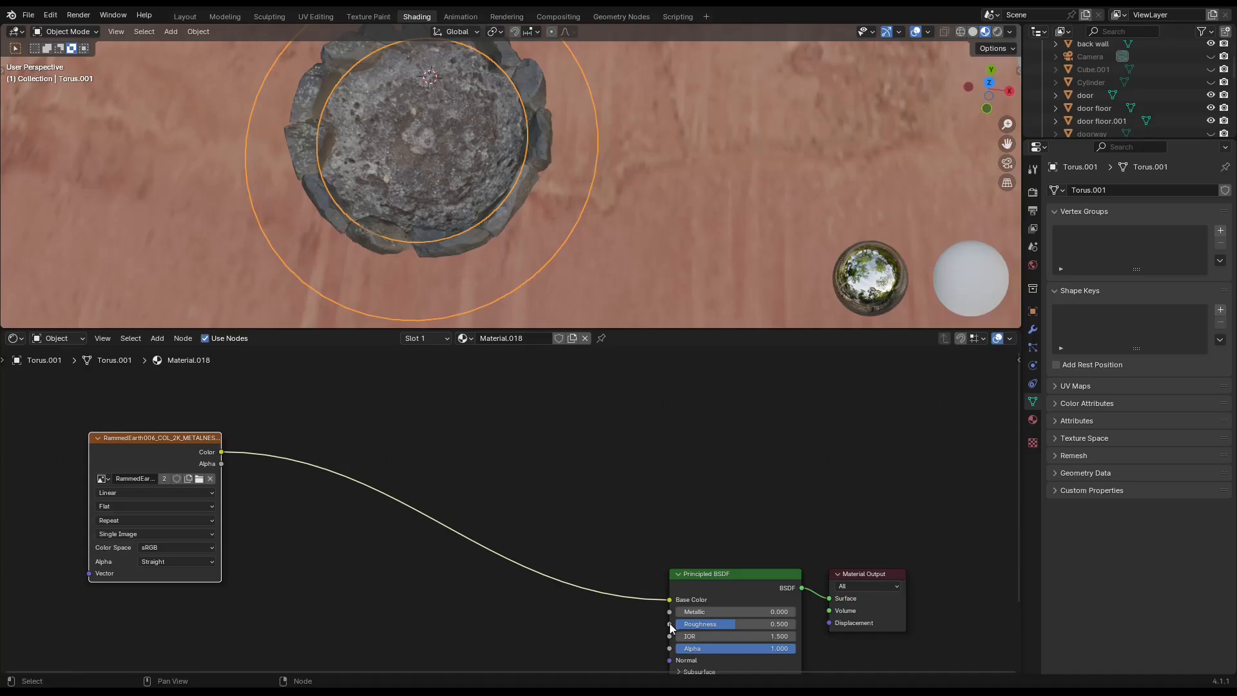
# Step: Connect the RammedEarth006 roughness image to Roughness and the RammedEarth006 NRM image to Normal through a Normal Map node
pyautogui.moveTo(671, 625); pyautogui.dragTo(196, 481)
pyautogui.click(204, 494)
pyautogui.click(381, 543)
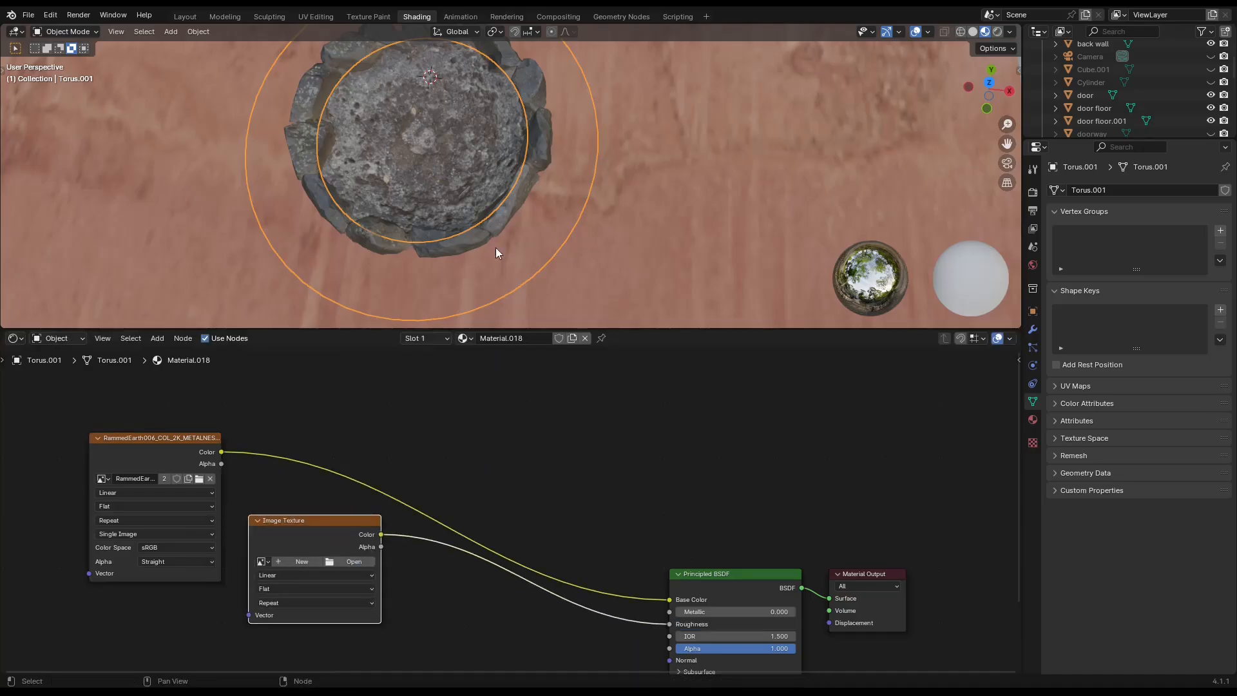
pyautogui.moveTo(670, 660); pyautogui.dragTo(529, 612)
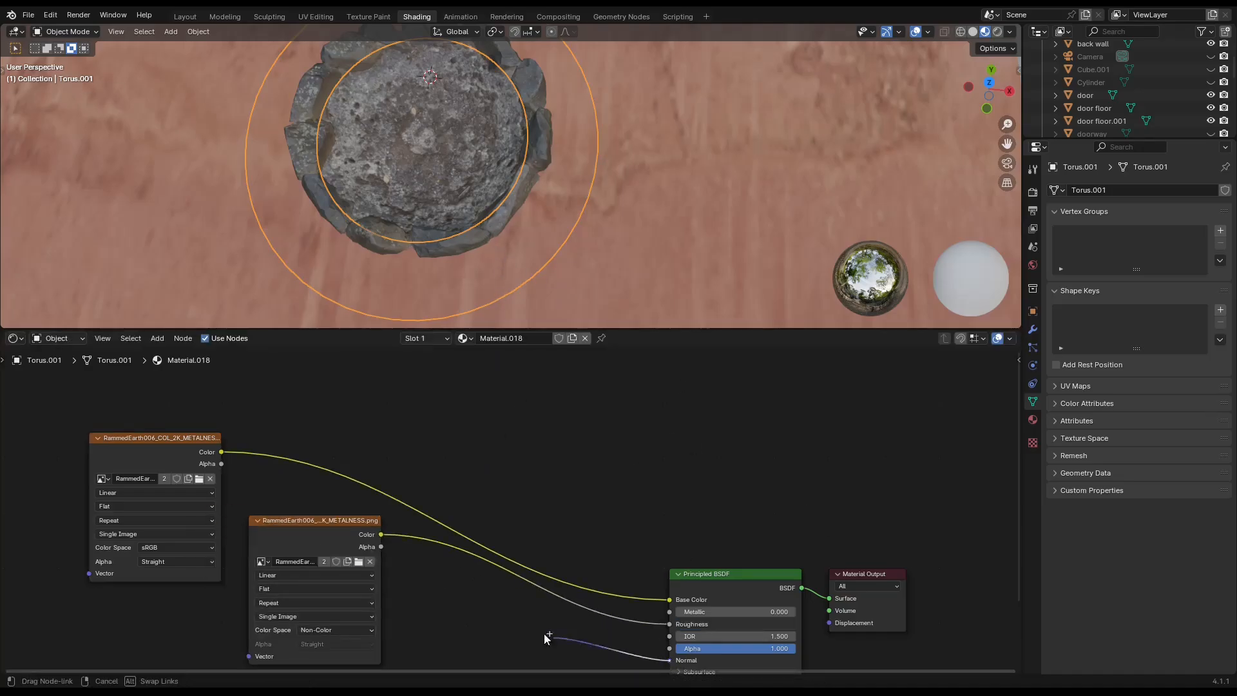
pyautogui.click(483, 635)
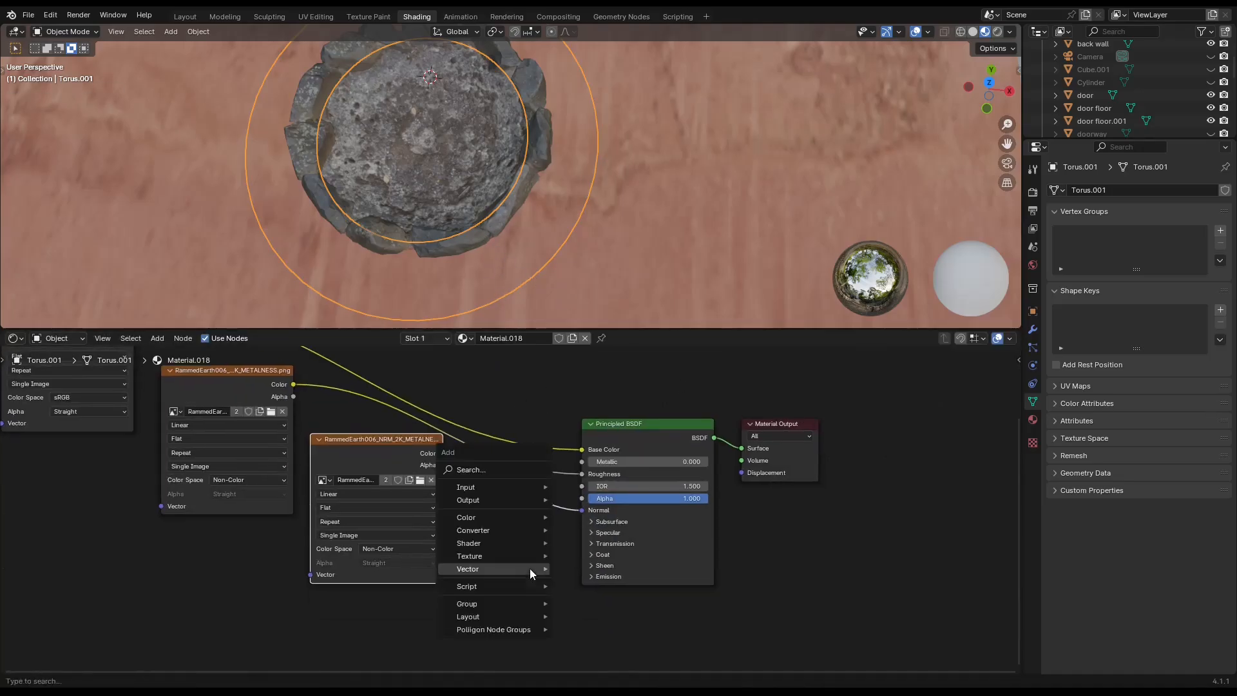
pyautogui.click(489, 561)
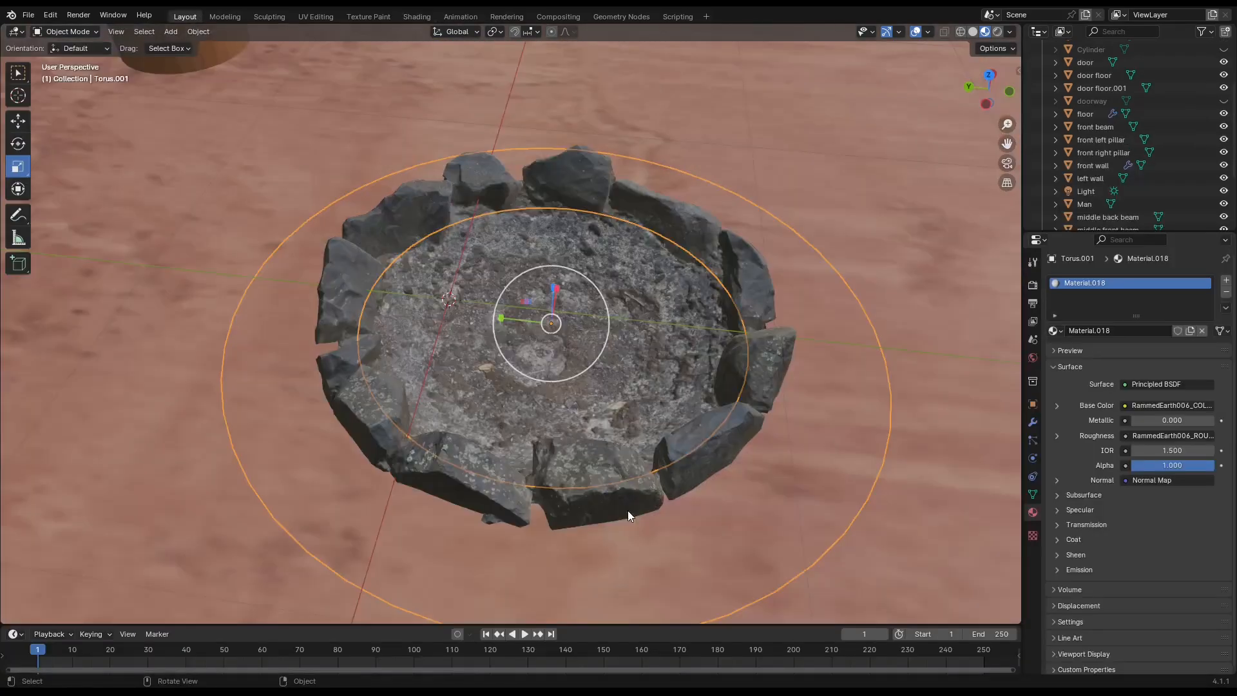
# Step: Switch the viewport to rendered shading and move the roof along X over the room
pyautogui.scroll(-5, 628, 515)
pyautogui.click(980, 32)
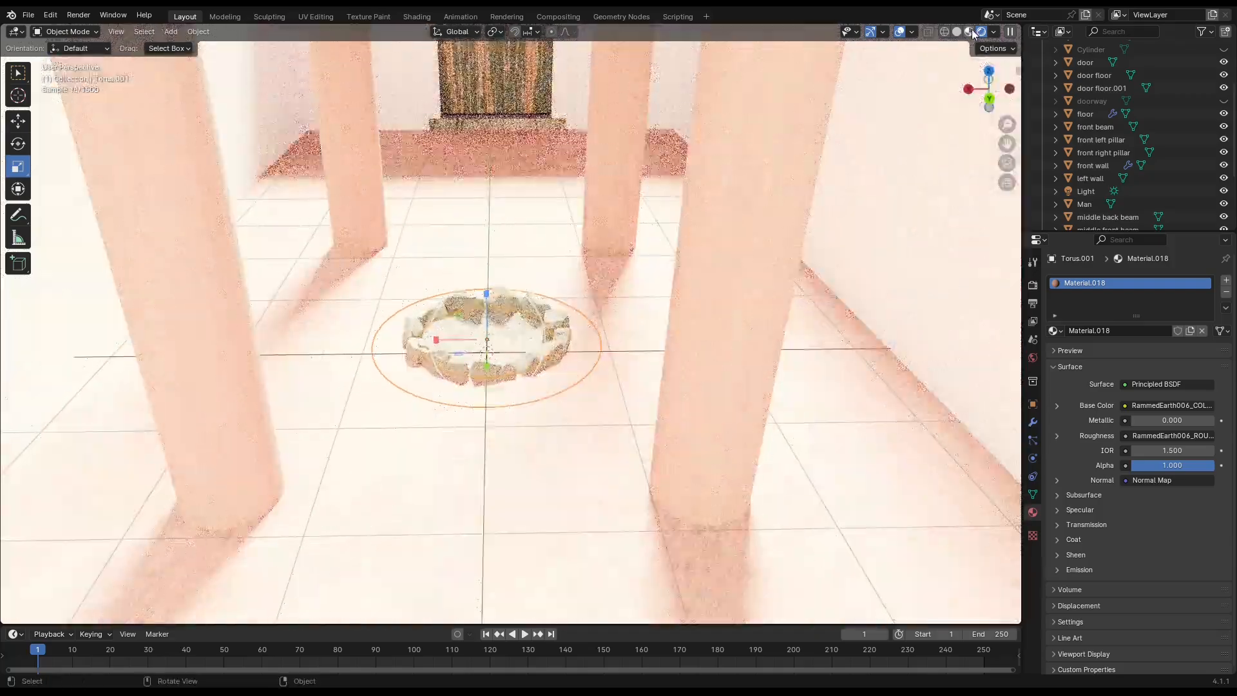
pyautogui.press('g')
pyautogui.press('x')
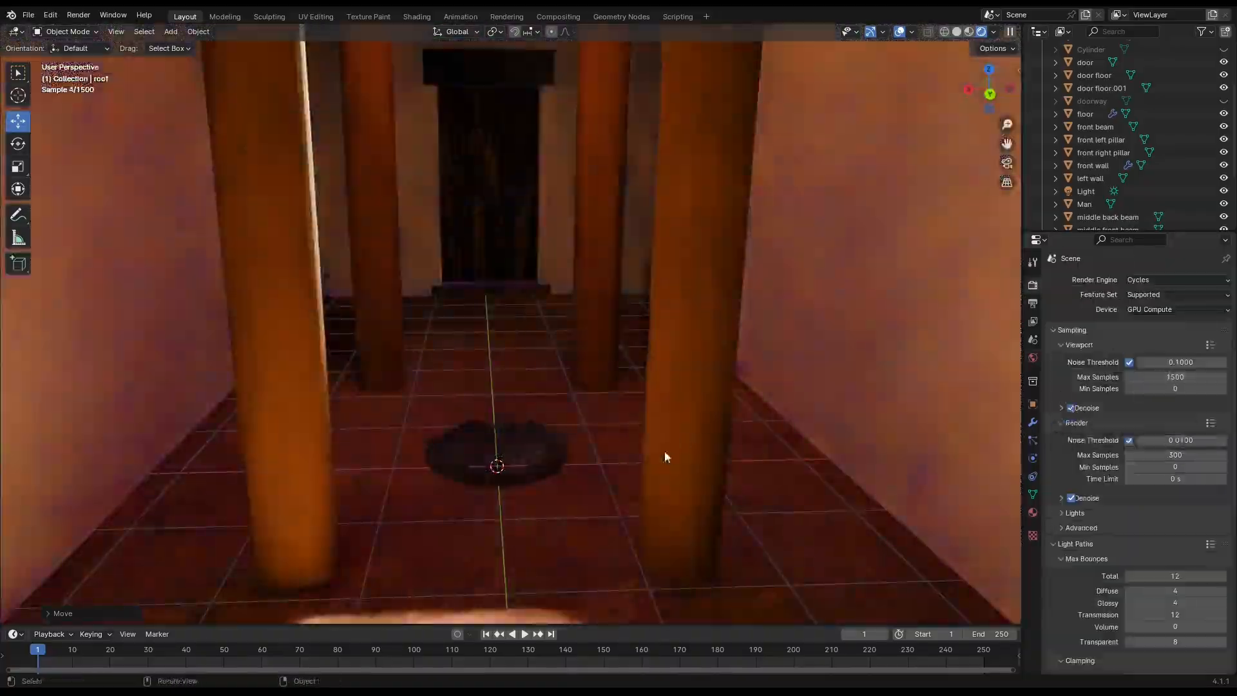
pyautogui.moveTo(665, 451); pyautogui.dragTo(696, 449, button='middle')
# Step: Set the world background strength to 0.5 and turn off viewport denoising
pyautogui.click(1033, 358)
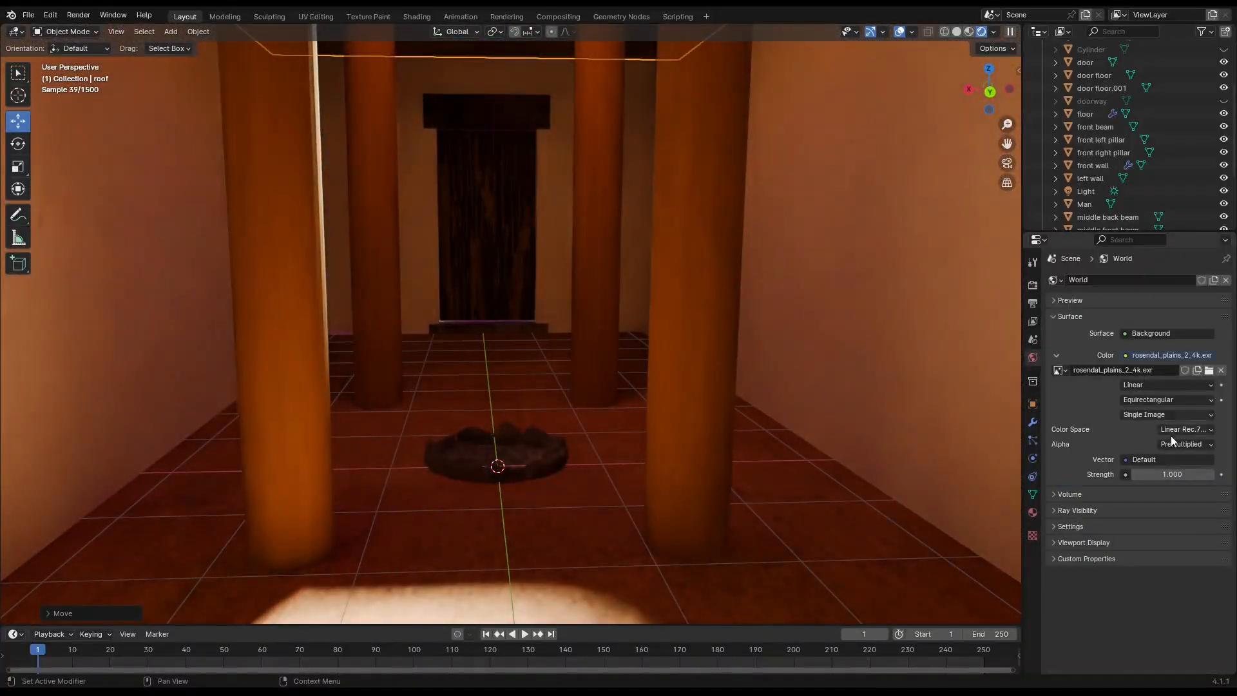
pyautogui.moveTo(1172, 475); pyautogui.dragTo(1141, 475)
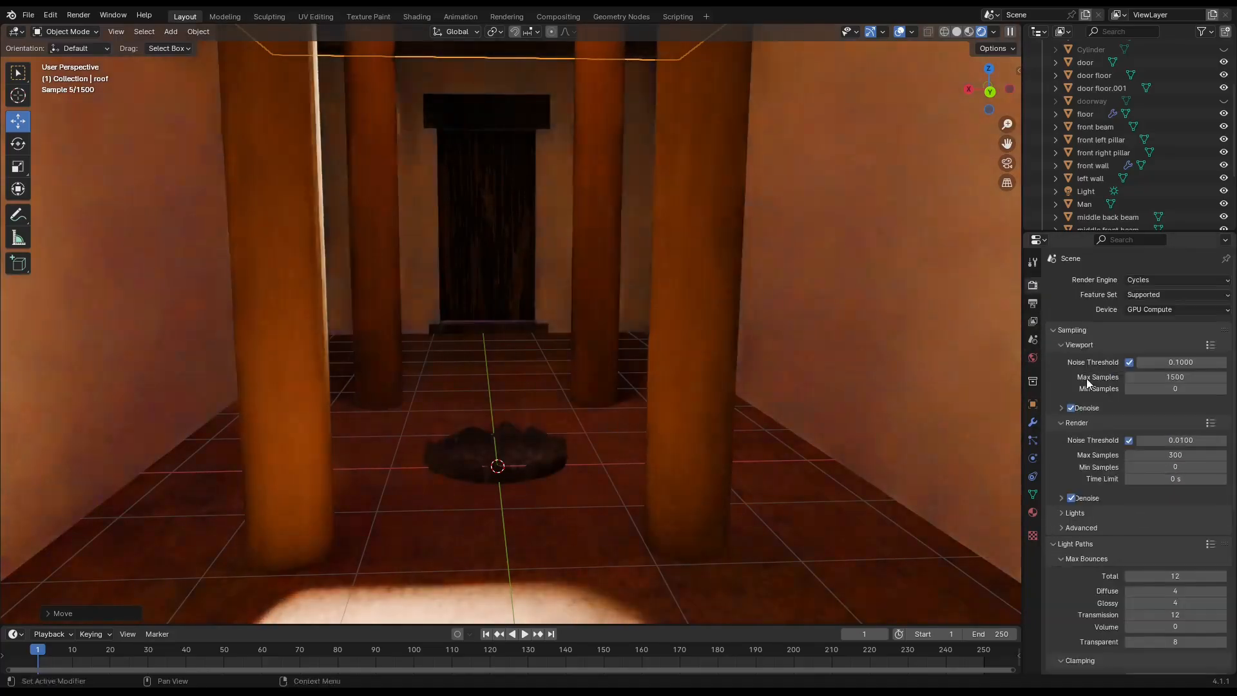
pyautogui.click(1071, 408)
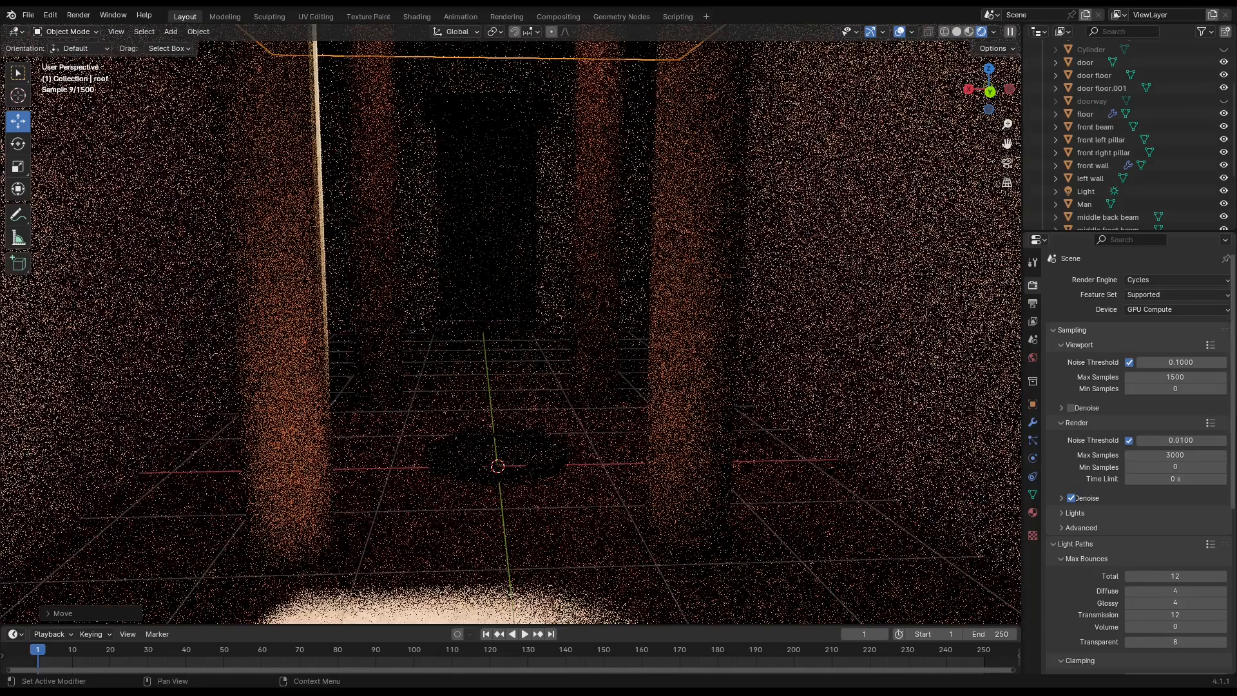
# Step: Select the Light and reload rosendal_plains_2_4k.exr as the world's environment texture
pyautogui.scroll(3, 1097, 129)
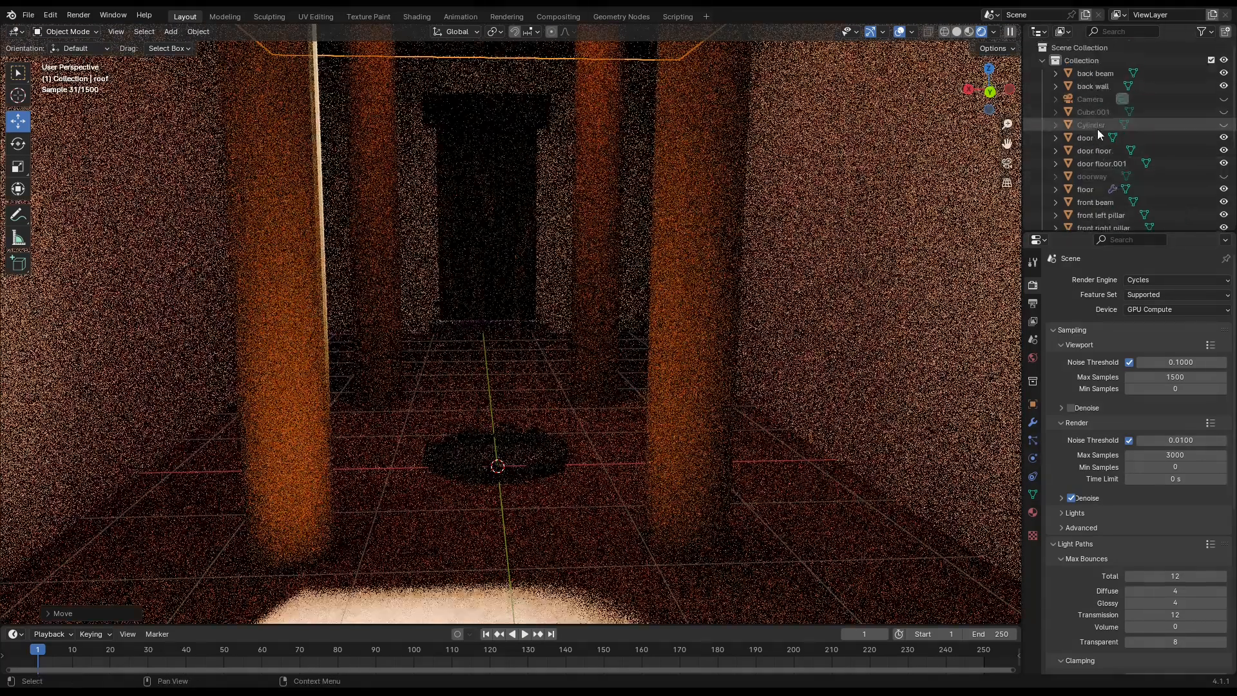
pyautogui.scroll(-7, 1097, 128)
pyautogui.click(1114, 101)
pyautogui.click(1193, 366)
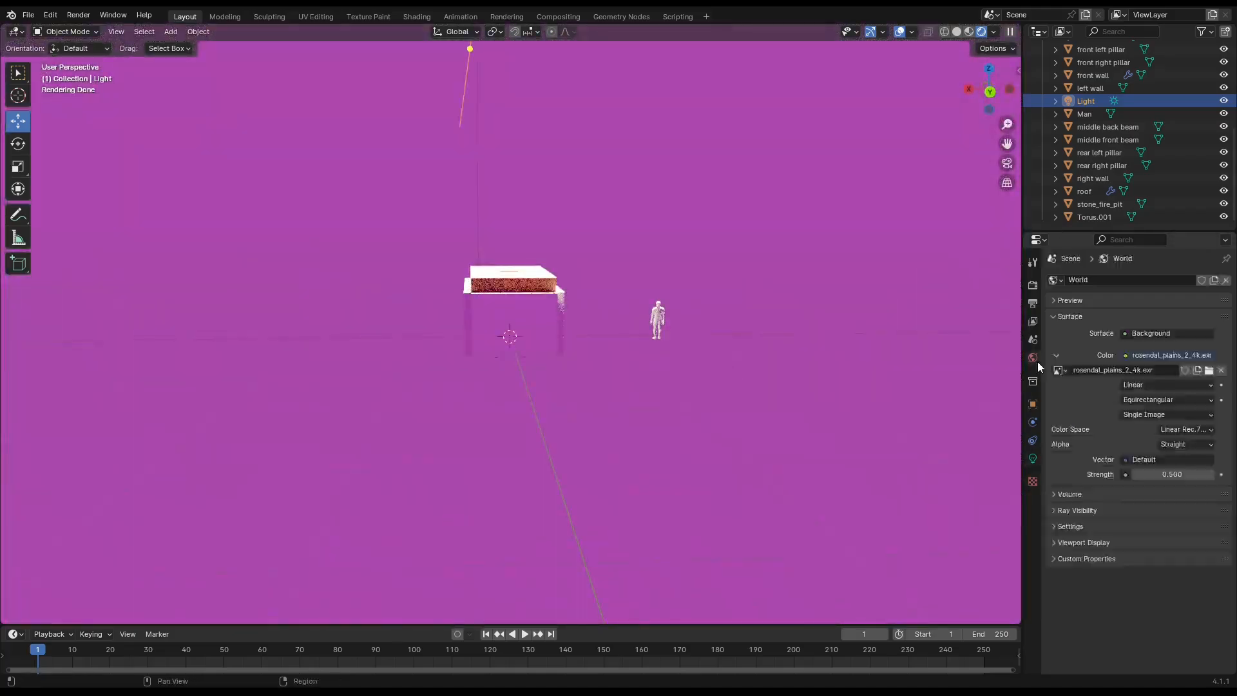
pyautogui.click(1125, 355)
pyautogui.click(877, 408)
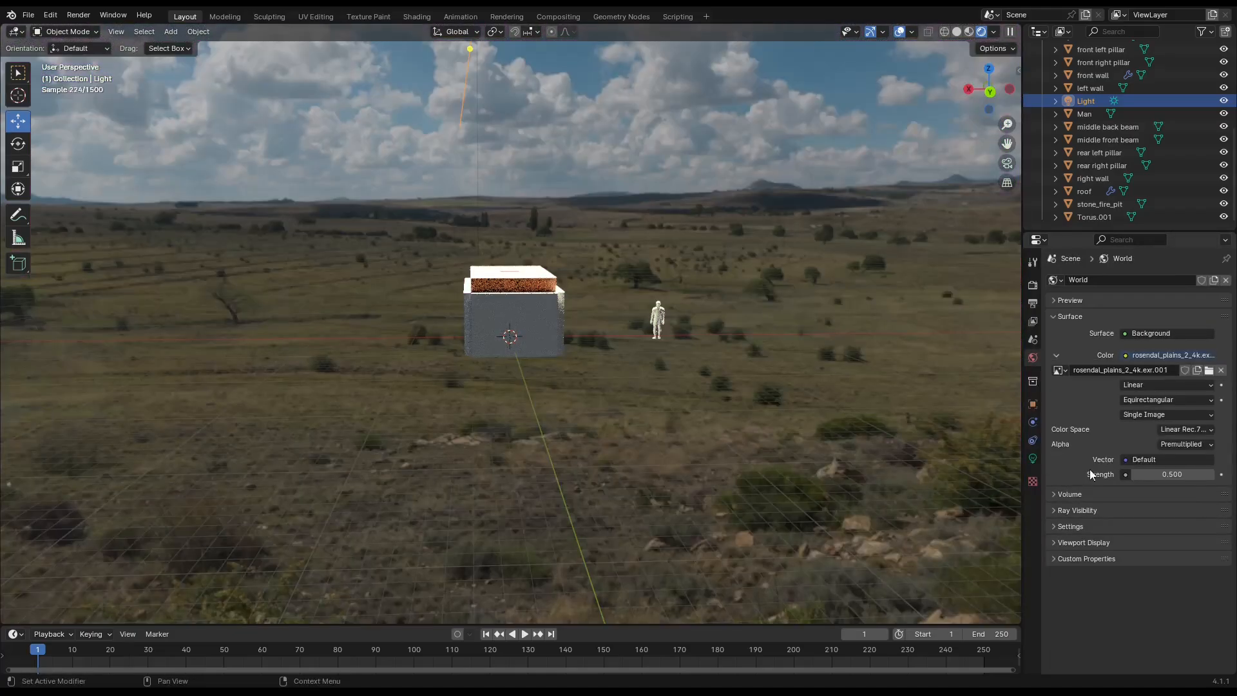
# Step: Look through the camera and render the image
pyautogui.click(1009, 167)
pyautogui.click(78, 15)
pyautogui.click(89, 27)
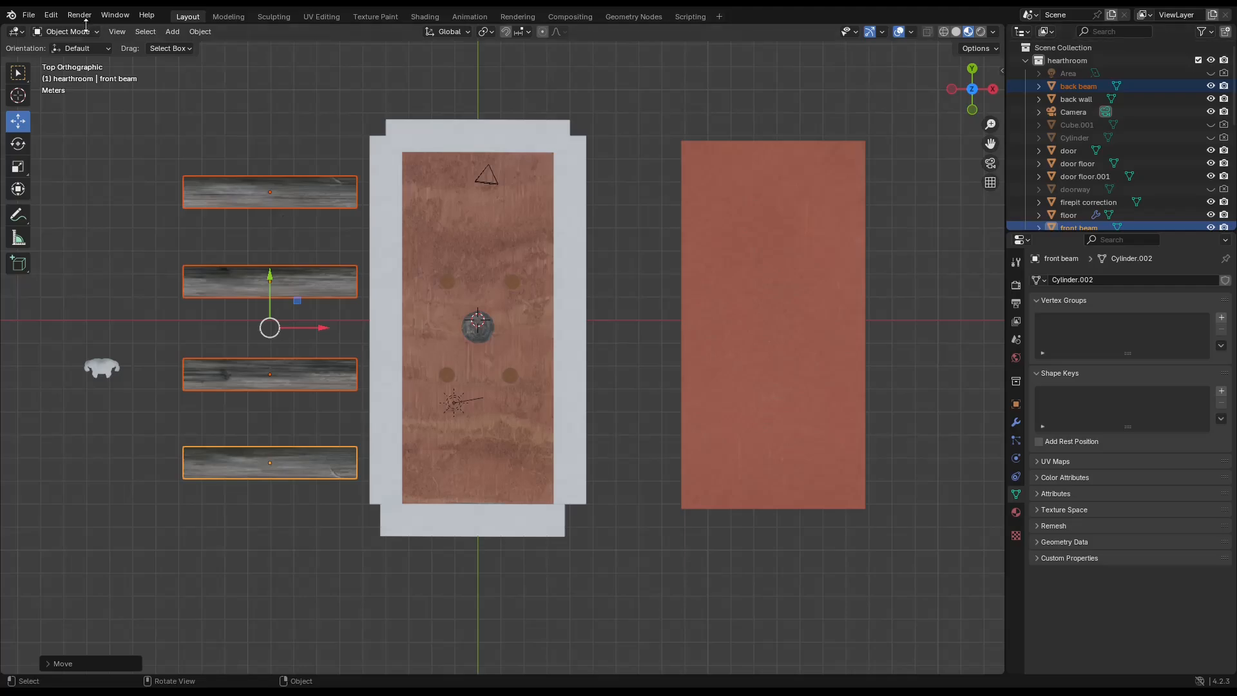
# Step: Add a cube and move it along X beside the room's right wall
pyautogui.click(172, 31)
pyautogui.click(308, 56)
pyautogui.moveTo(462, 314); pyautogui.dragTo(532, 321)
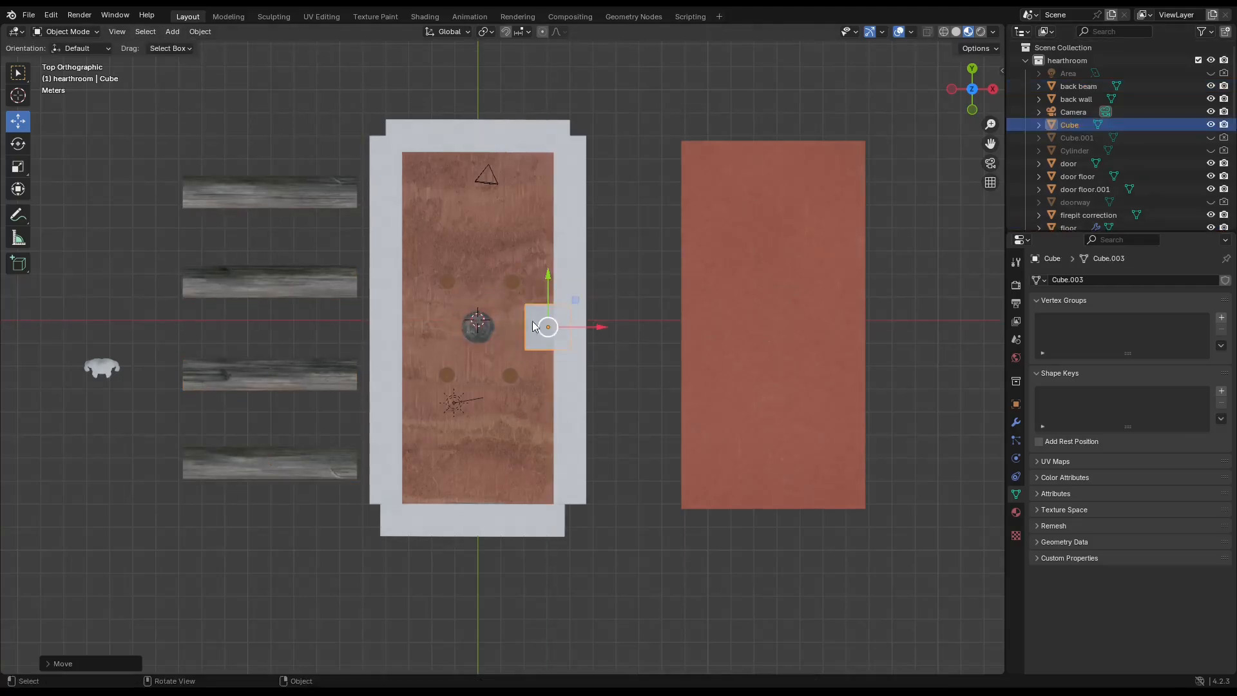
# Step: Walk into the room and position the small cube as a seat block on the floor near the wall
pyautogui.moveTo(532, 321); pyautogui.dragTo(517, 443, button='middle')
pyautogui.click(117, 31)
pyautogui.moveTo(161, 210)
pyautogui.click(335, 458)
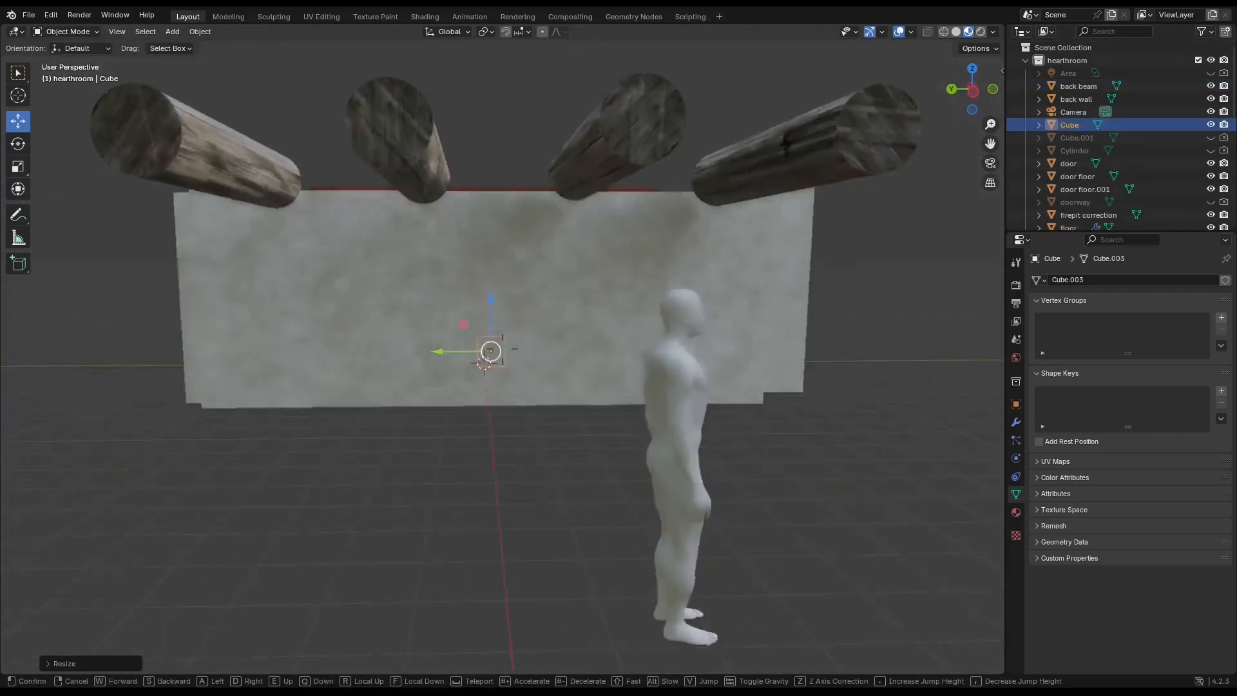
pyautogui.press('w')
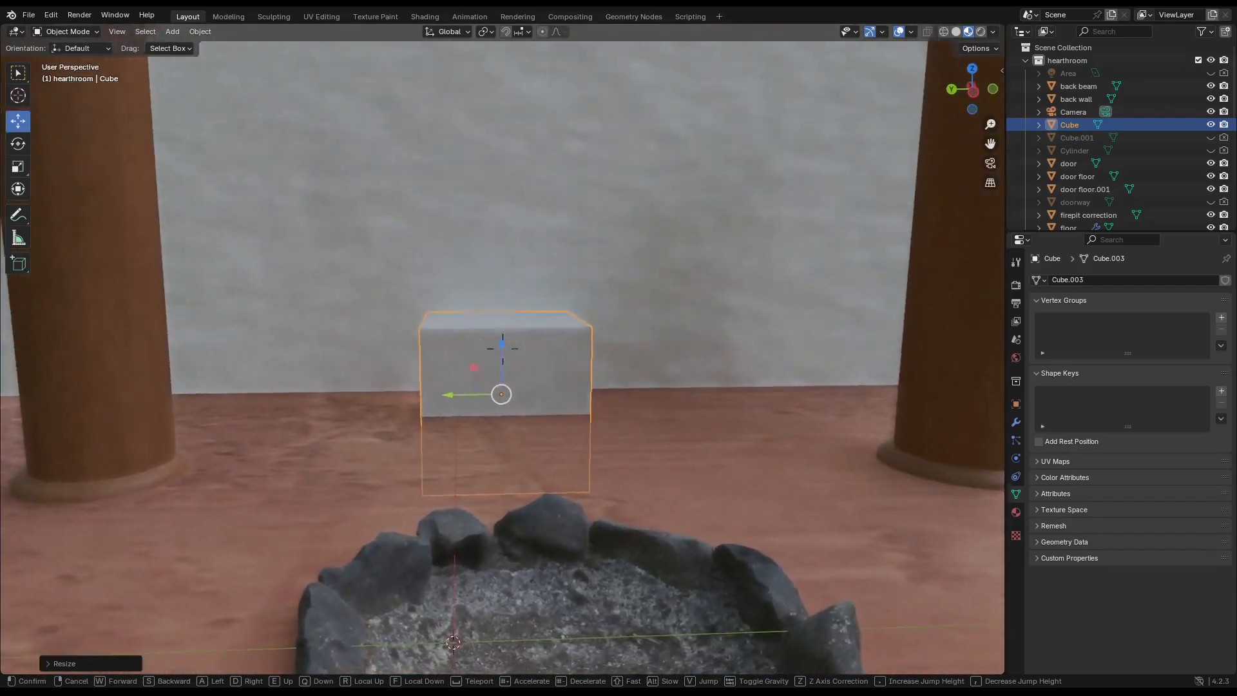
pyautogui.press('d')
pyautogui.press('a')
pyautogui.click(503, 348)
pyautogui.moveTo(503, 348); pyautogui.dragTo(468, 474, button='middle')
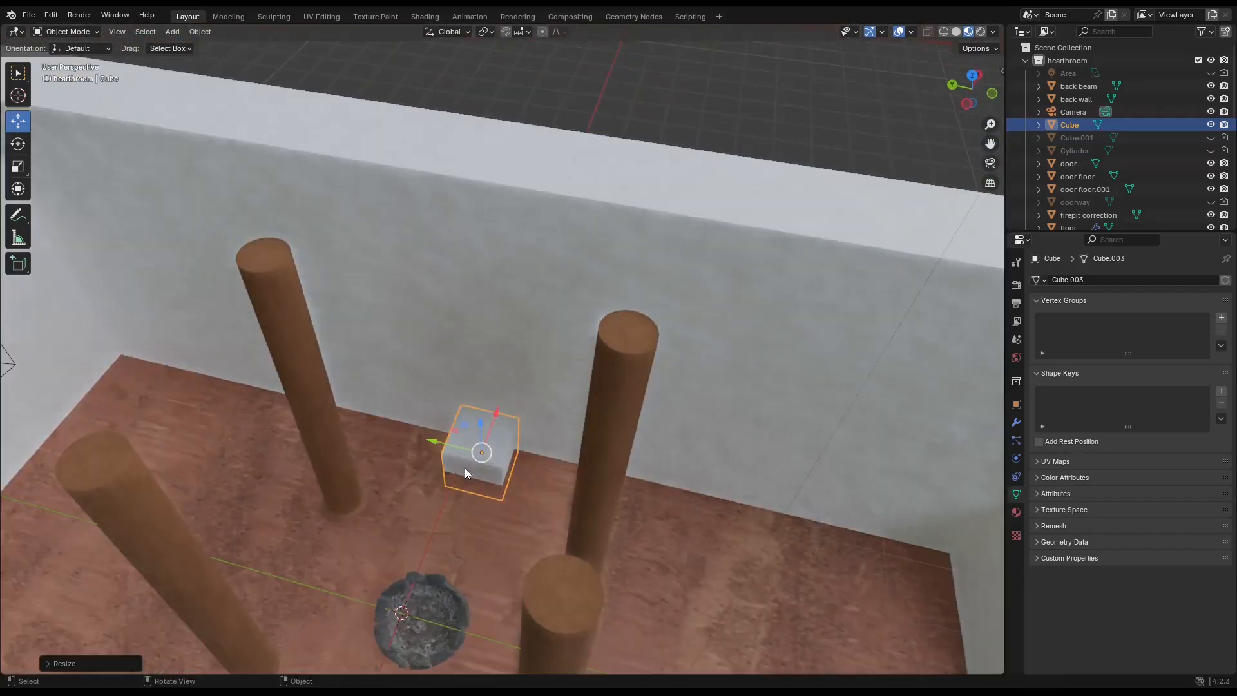
pyautogui.moveTo(496, 414); pyautogui.dragTo(490, 428)
pyautogui.moveTo(475, 438); pyautogui.dragTo(476, 428)
# Step: Add a second cube and move it next to the seat block by the wall
pyautogui.click(172, 32)
pyautogui.moveTo(186, 45)
pyautogui.click(297, 58)
pyautogui.moveTo(418, 572); pyautogui.dragTo(495, 373)
pyautogui.moveTo(430, 401); pyautogui.dragTo(447, 411)
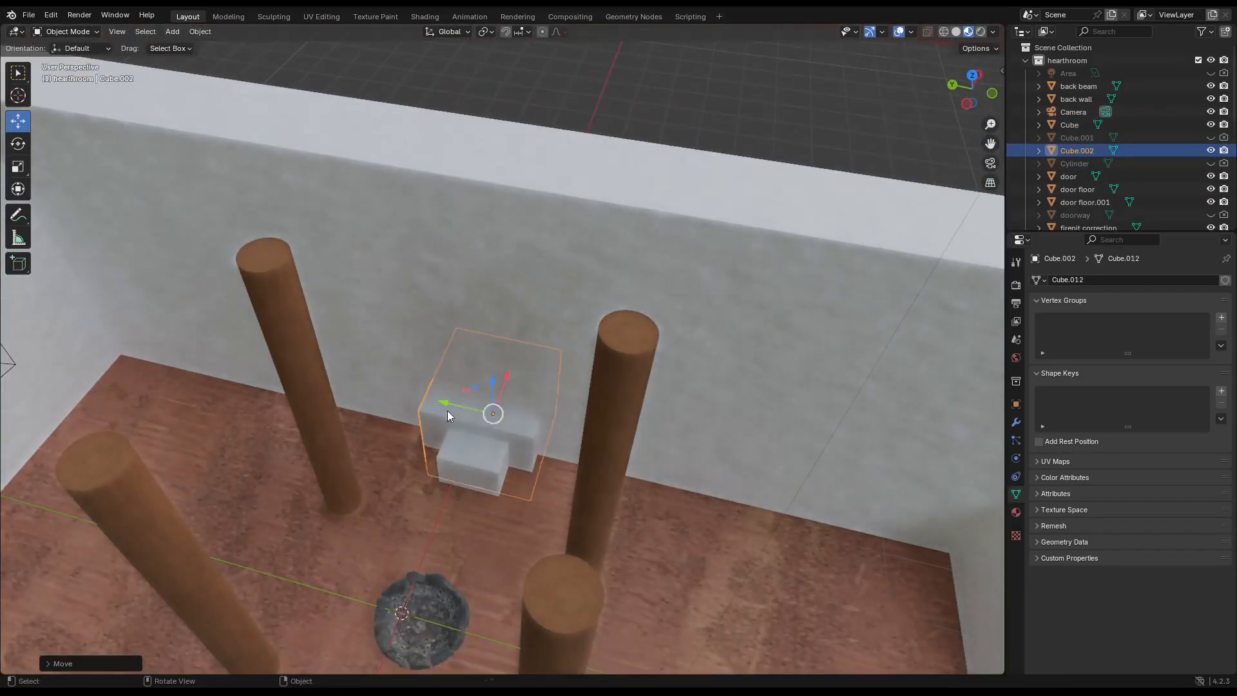
# Step: Scale the second cube down to 0.262 in X, 0.522 in Y and 0.432 in Z
pyautogui.press('s')
pyautogui.click(467, 413)
pyautogui.click(1016, 404)
pyautogui.moveTo(1157, 434); pyautogui.dragTo(1146, 433)
pyautogui.moveTo(1155, 422); pyautogui.dragTo(1136, 423)
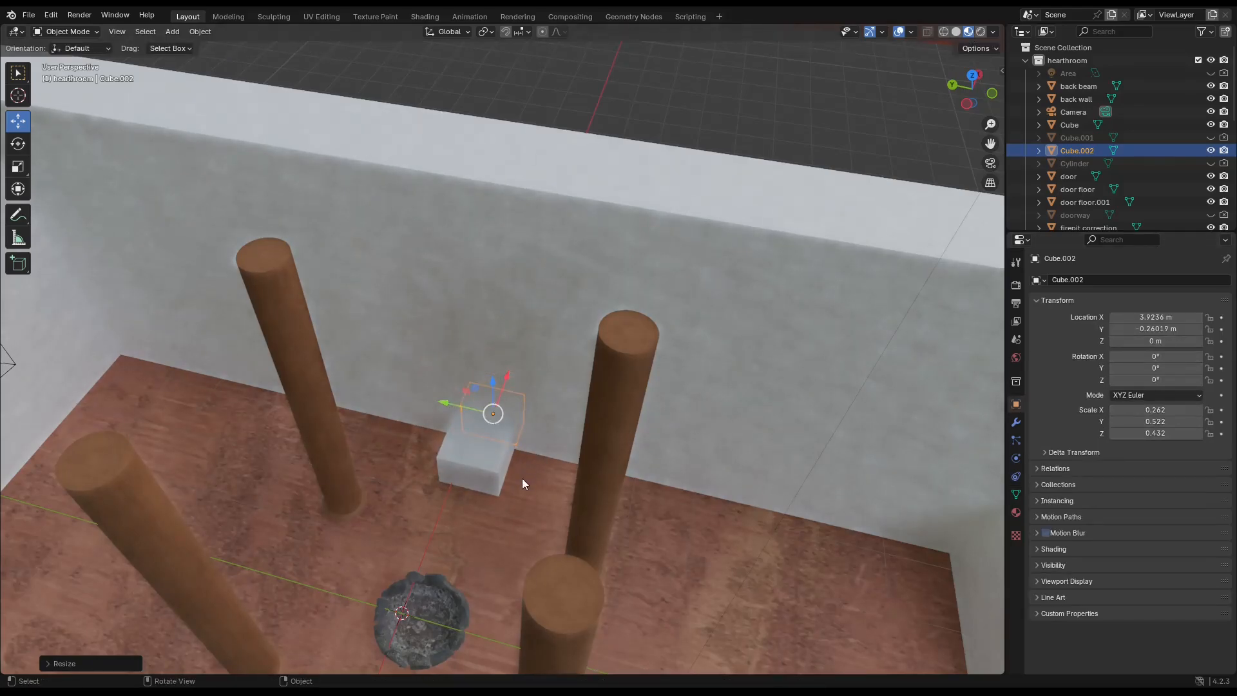
# Step: Move the second cube to the rear of the seat block and centre it as a backrest
pyautogui.moveTo(522, 478); pyautogui.dragTo(554, 459, button='middle')
pyautogui.moveTo(456, 430); pyautogui.dragTo(455, 440)
pyautogui.moveTo(400, 472); pyautogui.dragTo(396, 472)
pyautogui.moveTo(570, 506); pyautogui.dragTo(426, 480, button='middle')
pyautogui.moveTo(704, 663); pyautogui.dragTo(705, 574)
pyautogui.moveTo(759, 611); pyautogui.dragTo(712, 613)
pyautogui.moveTo(618, 628); pyautogui.dragTo(480, 360, button='middle')
pyautogui.scroll(4, 481, 360)
pyautogui.moveTo(480, 359); pyautogui.dragTo(494, 360)
# Step: Switch the viewport to solid shading and refine the backrest's position behind the seat
pyautogui.click(1016, 287)
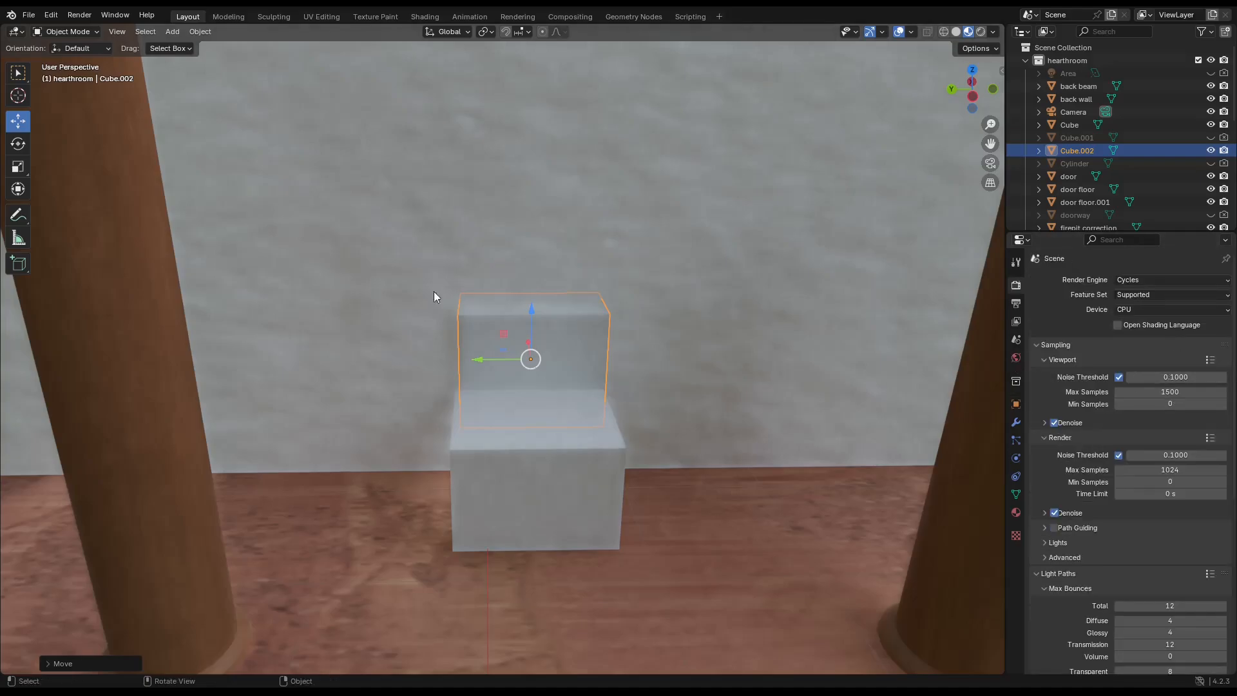
pyautogui.click(956, 31)
pyautogui.moveTo(427, 431); pyautogui.dragTo(480, 433, button='middle')
pyautogui.moveTo(348, 381); pyautogui.dragTo(344, 399)
pyautogui.moveTo(548, 473); pyautogui.dragTo(450, 469, button='middle')
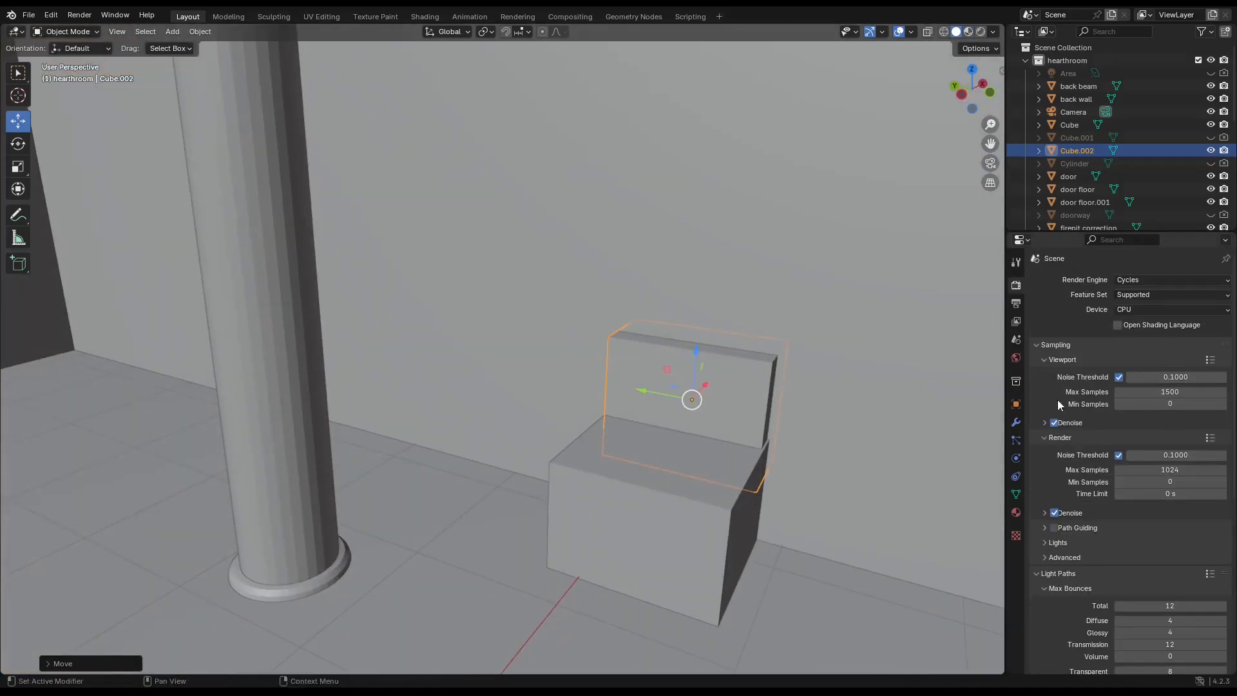
# Step: Set the backrest's scale to 0.272 in X, 0.562 in Y and 0.852 in Z and adjust its height behind the seat
pyautogui.click(1016, 404)
pyautogui.moveTo(1155, 422); pyautogui.dragTo(1156, 422)
pyautogui.moveTo(1155, 433); pyautogui.dragTo(1182, 434)
pyautogui.moveTo(878, 579); pyautogui.dragTo(875, 547, button='middle')
pyautogui.moveTo(688, 383); pyautogui.dragTo(687, 392)
pyautogui.moveTo(506, 482); pyautogui.dragTo(551, 470, button='middle')
pyautogui.moveTo(677, 425)
pyautogui.mouseDown(button='middle')
pyautogui.moveTo(679, 465)
pyautogui.moveTo(636, 624)
pyautogui.moveTo(713, 473)
pyautogui.moveTo(687, 387)
pyautogui.mouseUp(button='middle')
# Step: Create a new material for the backrest and load patterned_clay_plaster_diff_4k.jpg into its base color through an Image Texture node
pyautogui.click(425, 17)
pyautogui.moveTo(412, 276)
pyautogui.mouseDown(button='middle')
pyautogui.moveTo(376, 288)
pyautogui.moveTo(398, 304)
pyautogui.mouseUp(button='middle')
pyautogui.click(1146, 243)
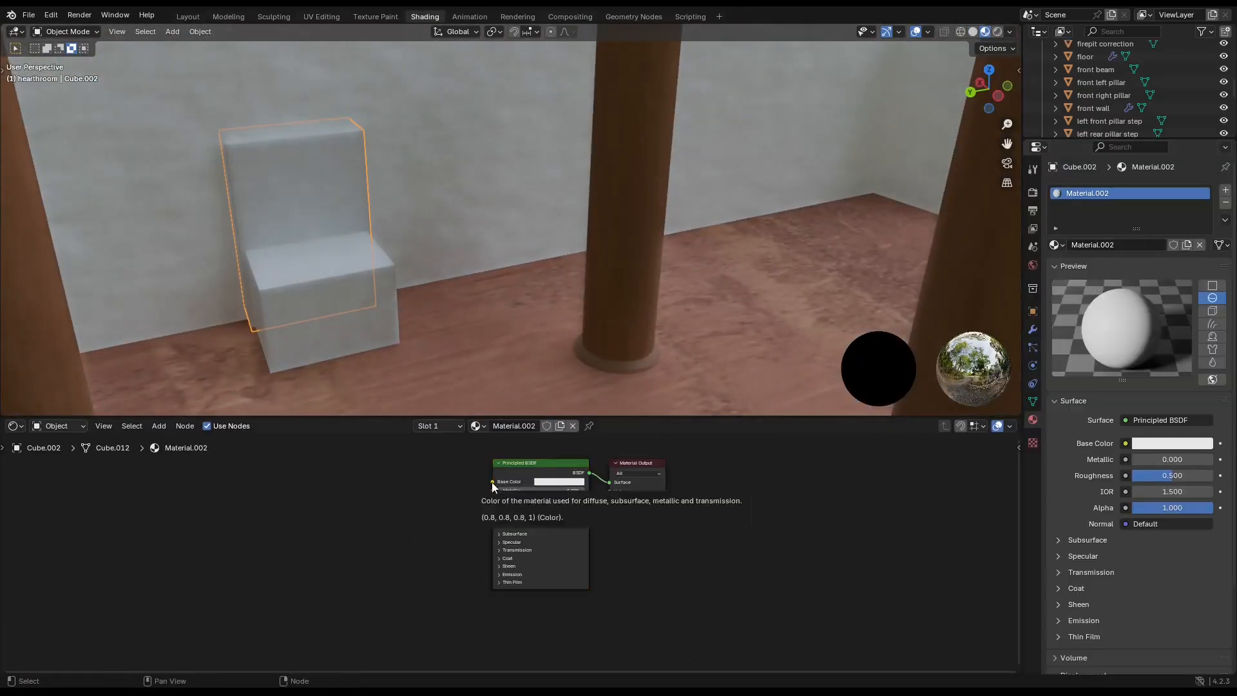
pyautogui.moveTo(492, 482); pyautogui.dragTo(155, 512)
pyautogui.write('image')
pyautogui.press('Return')
pyautogui.click(154, 488)
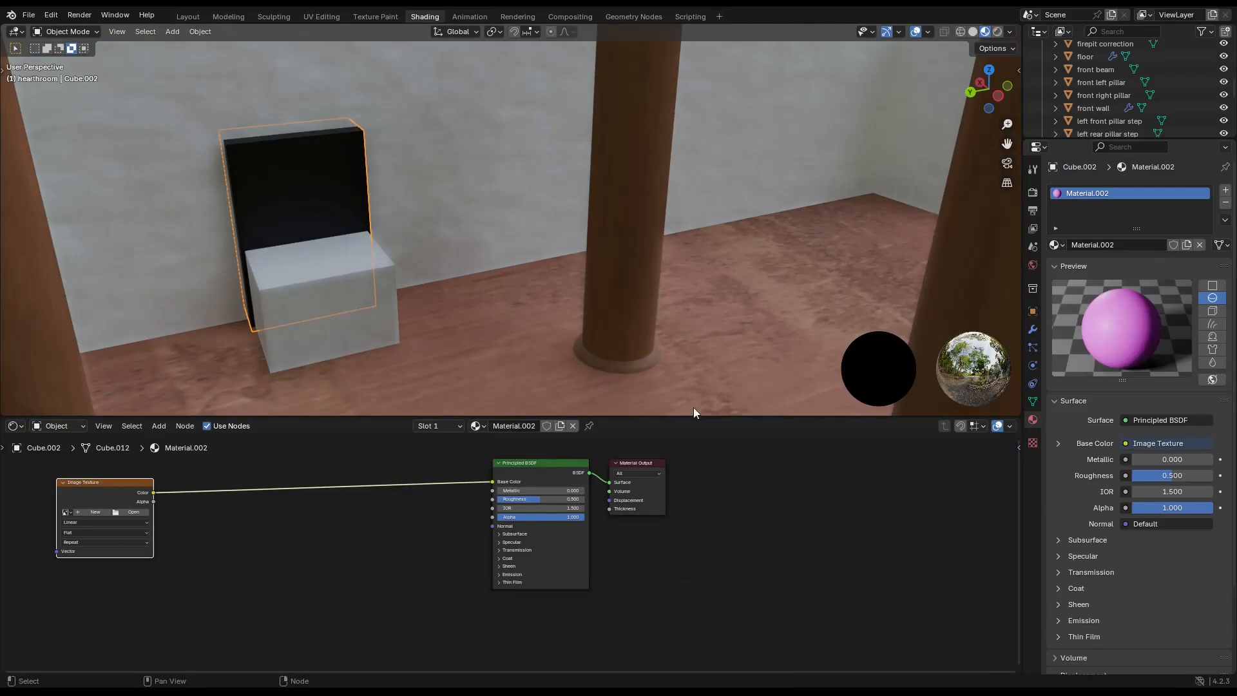
pyautogui.click(800, 509)
# Step: Add image textures for patterned_clay_plaster_rough_4k.exr on Roughness and patterned_clay_plaster_nor_gl_4k.exr on Normal
pyautogui.moveTo(239, 515); pyautogui.dragTo(240, 514)
pyautogui.write('image')
pyautogui.press('Return')
pyautogui.click(272, 513)
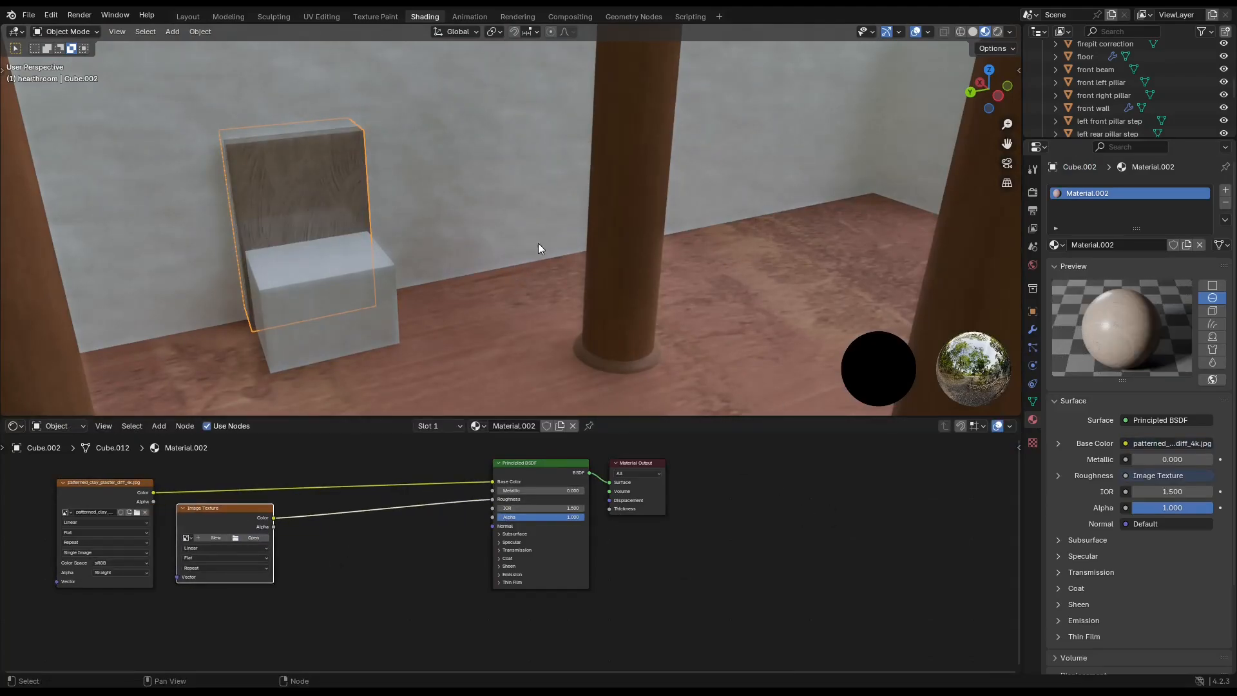
pyautogui.click(799, 509)
pyautogui.moveTo(493, 526); pyautogui.dragTo(296, 551)
pyautogui.click(296, 554)
pyautogui.click(393, 546)
# Step: Connect patterned_clay_plaster_disp_4k.png to the material's Displacement and insert a Normal Map node after the normal texture
pyautogui.moveTo(588, 451); pyautogui.dragTo(651, 503)
pyautogui.press('g')
pyautogui.click(904, 506)
pyautogui.click(365, 565)
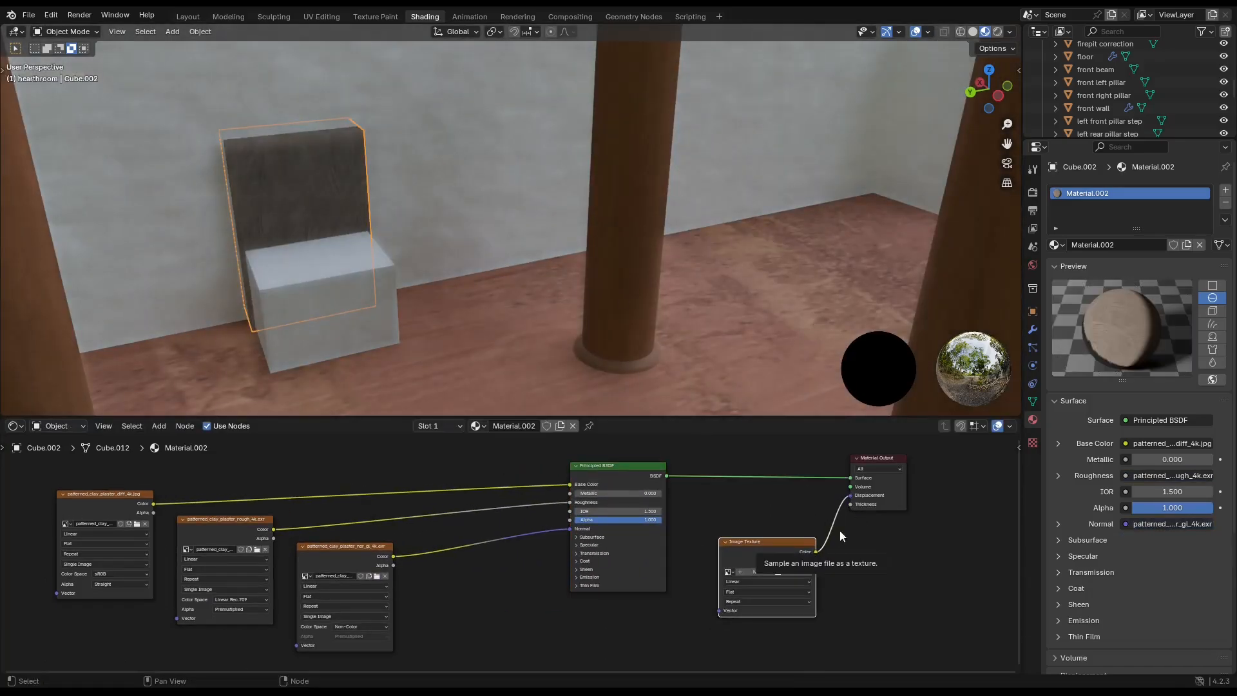
pyautogui.click(729, 572)
pyautogui.click(803, 624)
pyautogui.hotkey('shift', 'a')
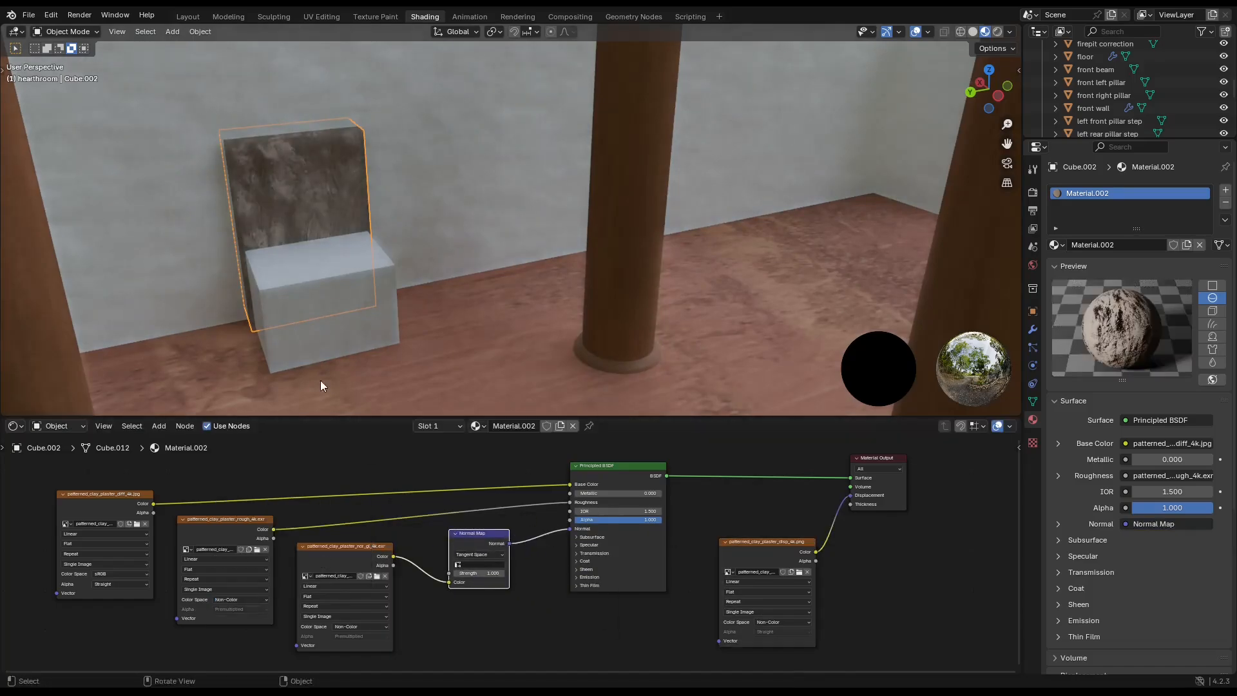
# Step: Copy all nodes of the backrest's material and paste them in place of the default nodes in a new seat material
pyautogui.moveTo(319, 380); pyautogui.dragTo(589, 269, button='middle')
pyautogui.moveTo(38, 470); pyautogui.dragTo(902, 581)
pyautogui.rightClick(631, 596)
pyautogui.click(612, 446)
pyautogui.click(503, 351)
pyautogui.click(512, 425)
pyautogui.press('x')
pyautogui.rightClick(255, 509)
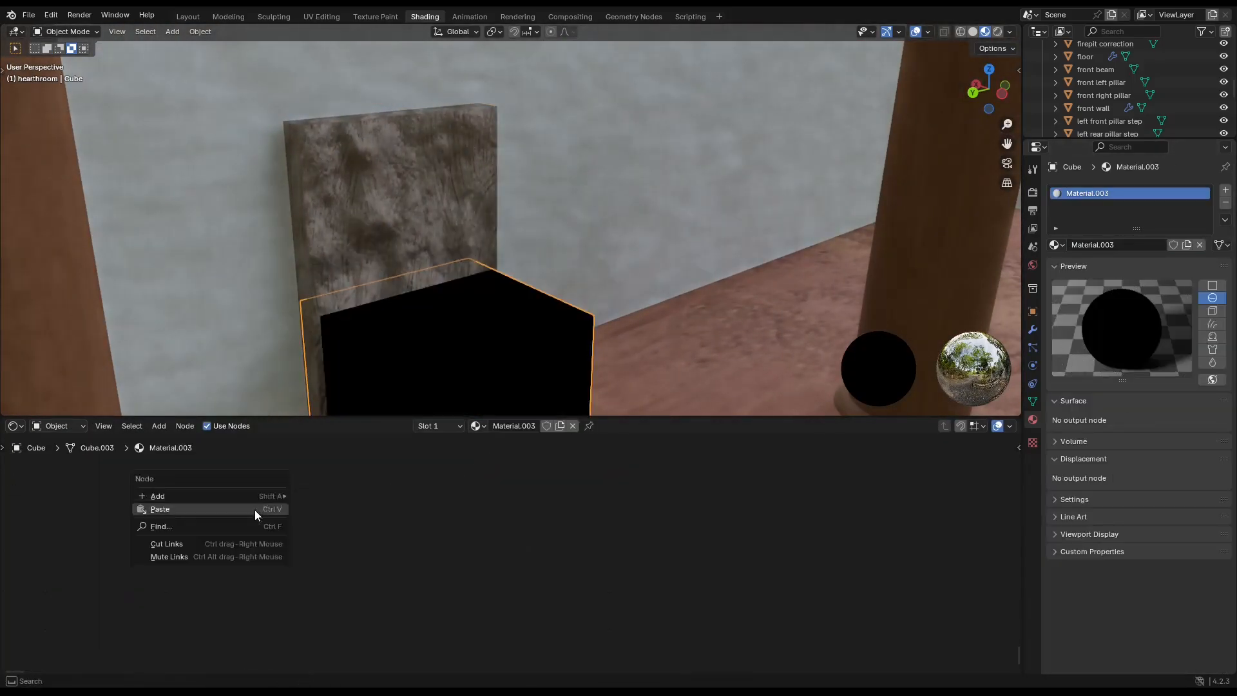
pyautogui.click(256, 509)
# Step: Bevel the backrest's edges slightly in Edit Mode
pyautogui.click(671, 354)
pyautogui.moveTo(361, 266); pyautogui.dragTo(385, 252, button='middle')
pyautogui.click(384, 250)
pyautogui.click(188, 16)
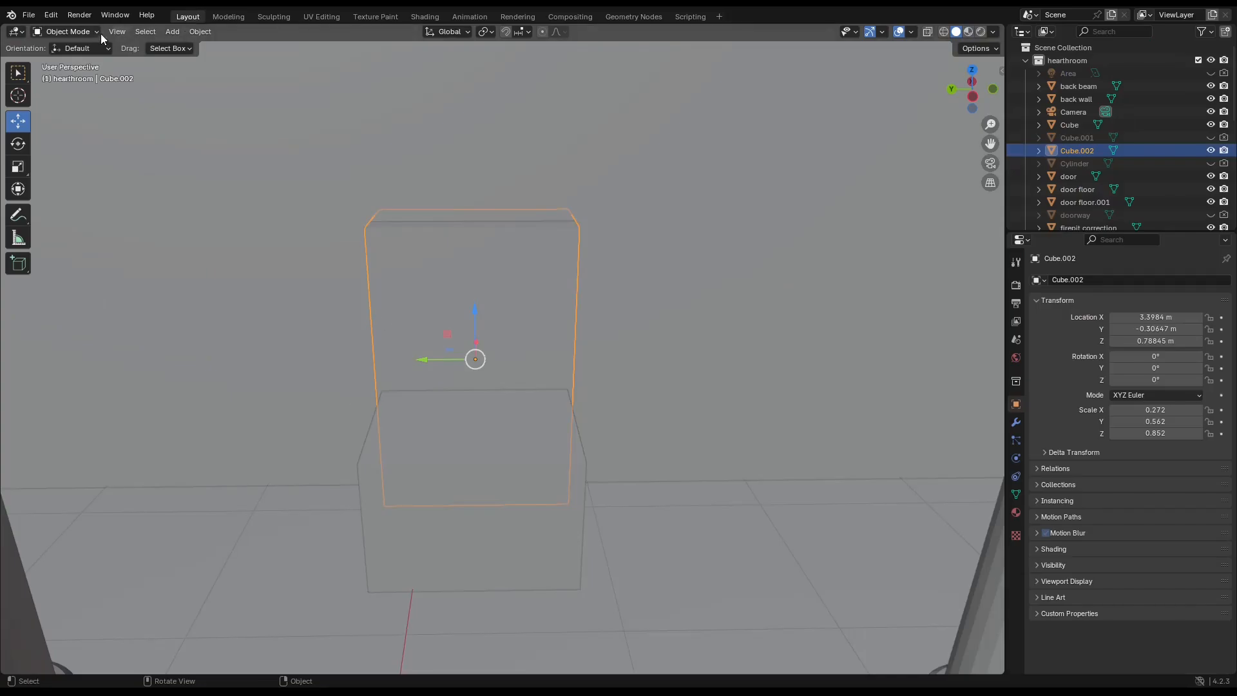
pyautogui.click(85, 32)
pyautogui.click(72, 60)
pyautogui.click(20, 333)
pyautogui.moveTo(465, 306); pyautogui.dragTo(464, 296)
pyautogui.moveTo(413, 353); pyautogui.dragTo(423, 306)
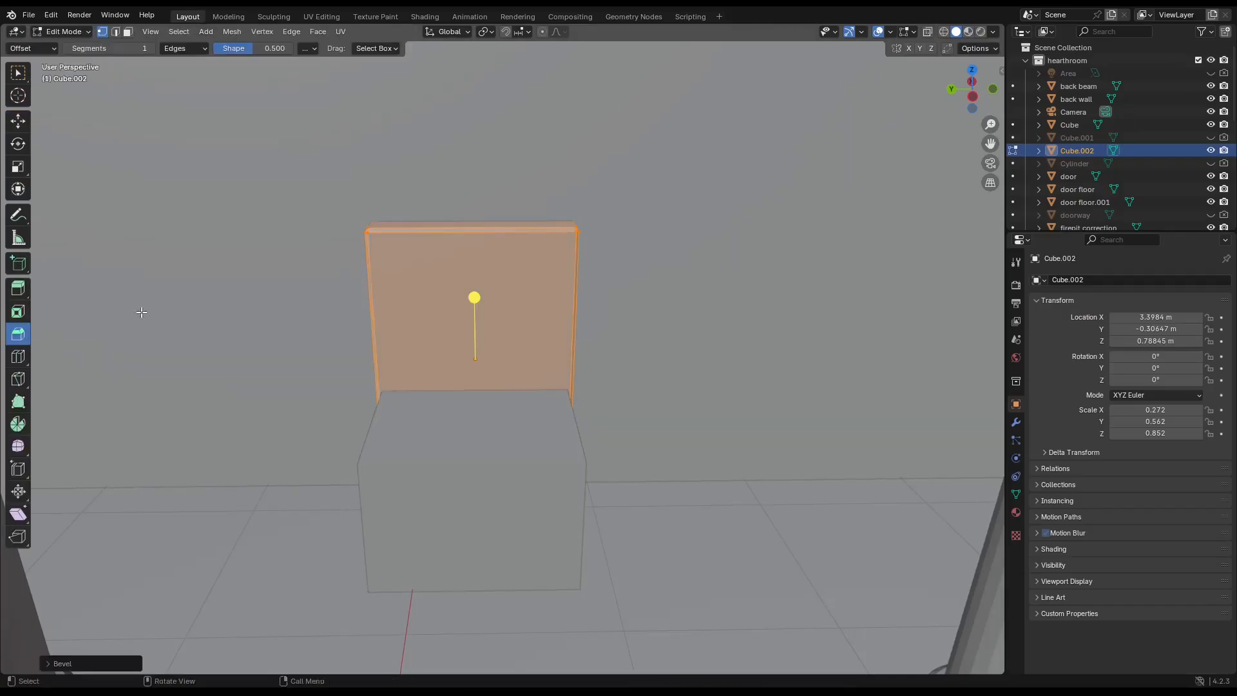
# Step: Try to subdivide the beveled backrest mesh, check it in material preview and undo it
pyautogui.rightClick(399, 229)
pyautogui.click(397, 231)
pyautogui.rightClick(396, 231)
pyautogui.click(370, 388)
pyautogui.click(668, 368)
pyautogui.click(969, 32)
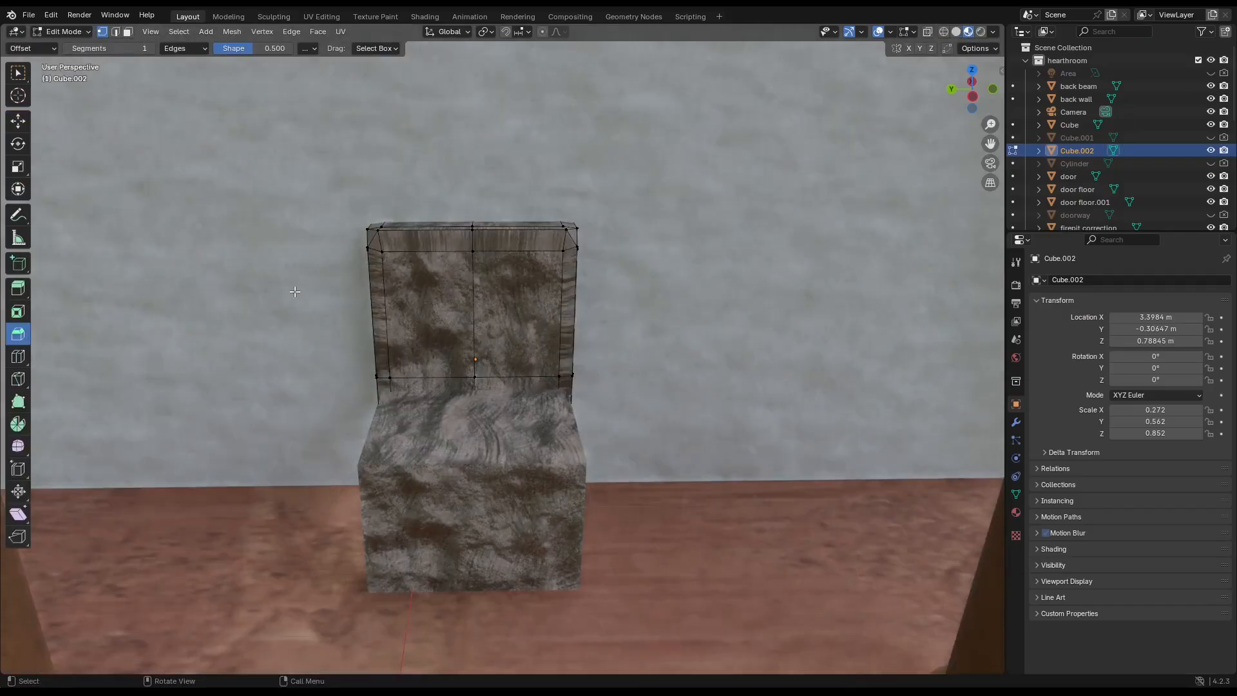
pyautogui.hotkey('ctrl', 'z')
pyautogui.hotkey('ctrl', 'z')
# Step: Bevel the seat block's edges slightly in Edit Mode
pyautogui.click(773, 279)
pyautogui.moveTo(393, 279); pyautogui.dragTo(438, 316, button='middle')
pyautogui.click(480, 437)
pyautogui.click(85, 32)
pyautogui.click(76, 45)
pyautogui.click(422, 451)
pyautogui.click(81, 32)
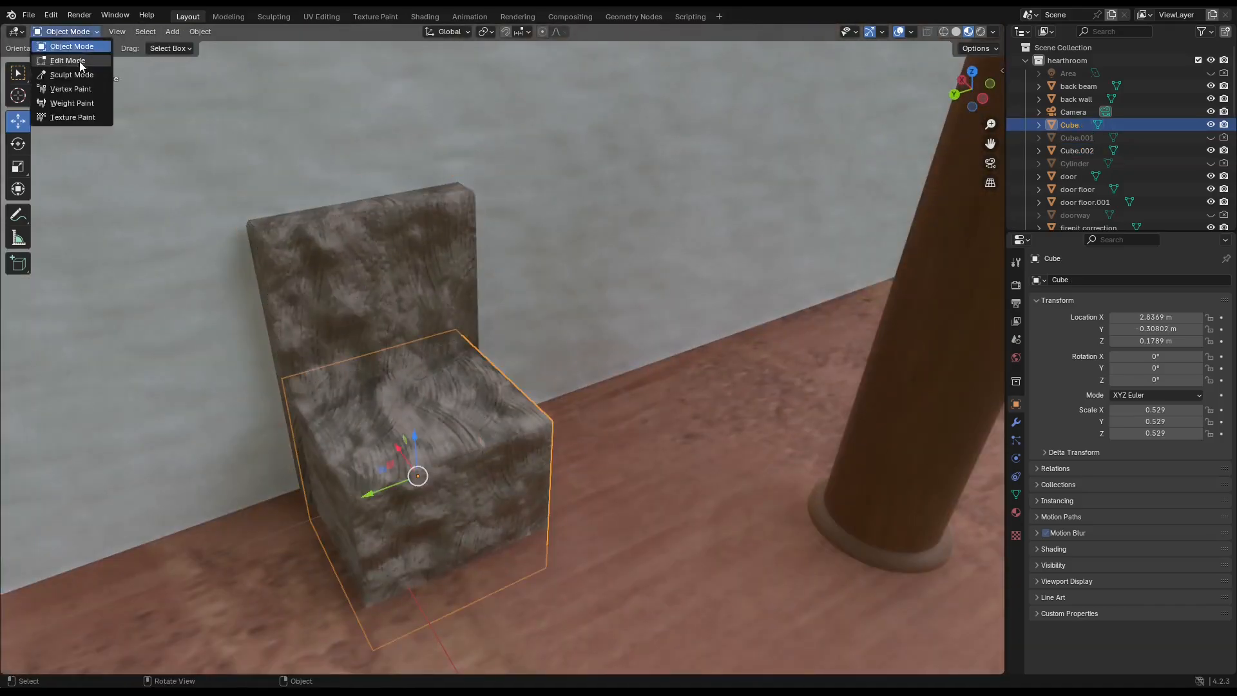
pyautogui.click(80, 62)
pyautogui.moveTo(438, 436); pyautogui.dragTo(443, 425)
pyautogui.click(588, 451)
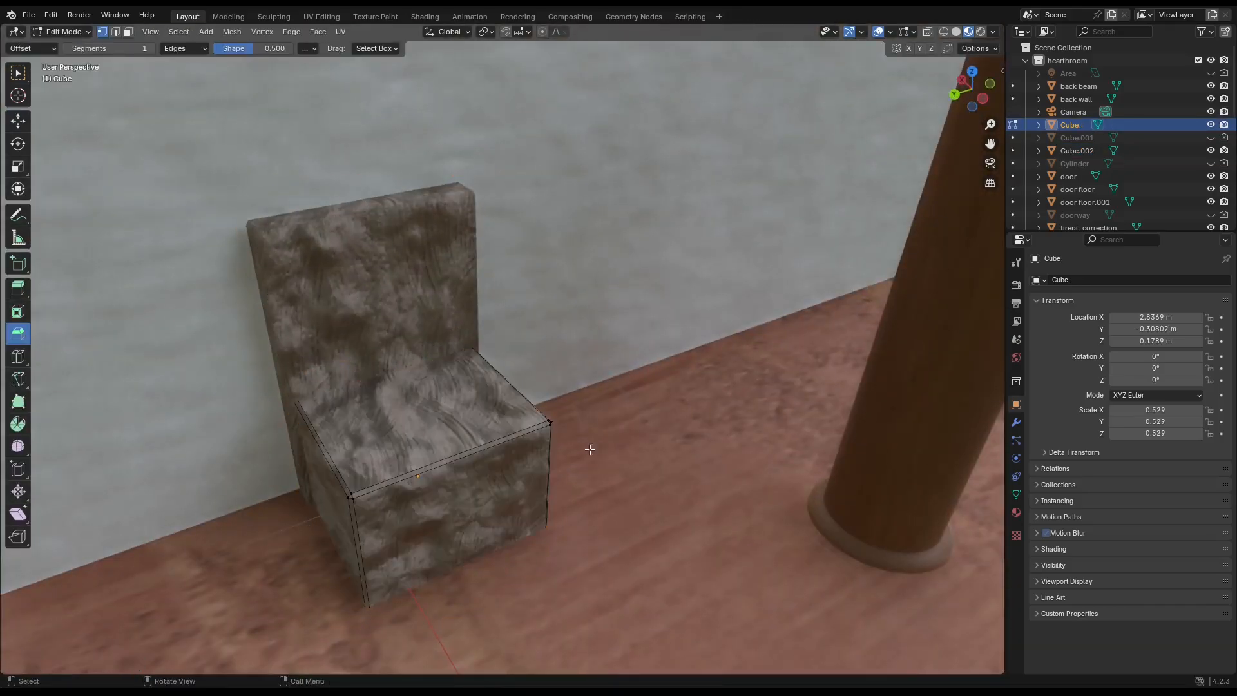
# Step: Leave the seat's Edit Mode, select the scene camera in camera view and widen its field of view
pyautogui.press('Tab')
pyautogui.moveTo(635, 457); pyautogui.dragTo(605, 473, button='middle')
pyautogui.press('KP_0')
pyautogui.moveTo(553, 544); pyautogui.dragTo(565, 545, button='middle')
pyautogui.click(650, 491)
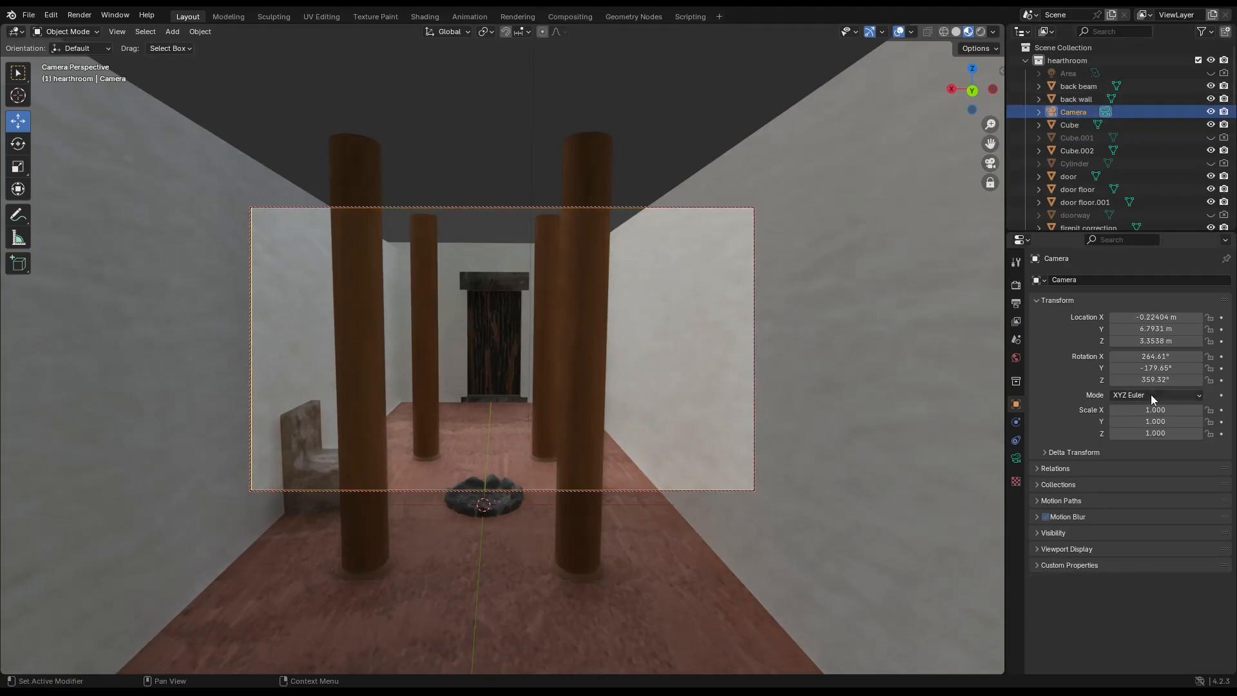
pyautogui.click(1016, 459)
pyautogui.moveTo(1160, 340); pyautogui.dragTo(1113, 340)
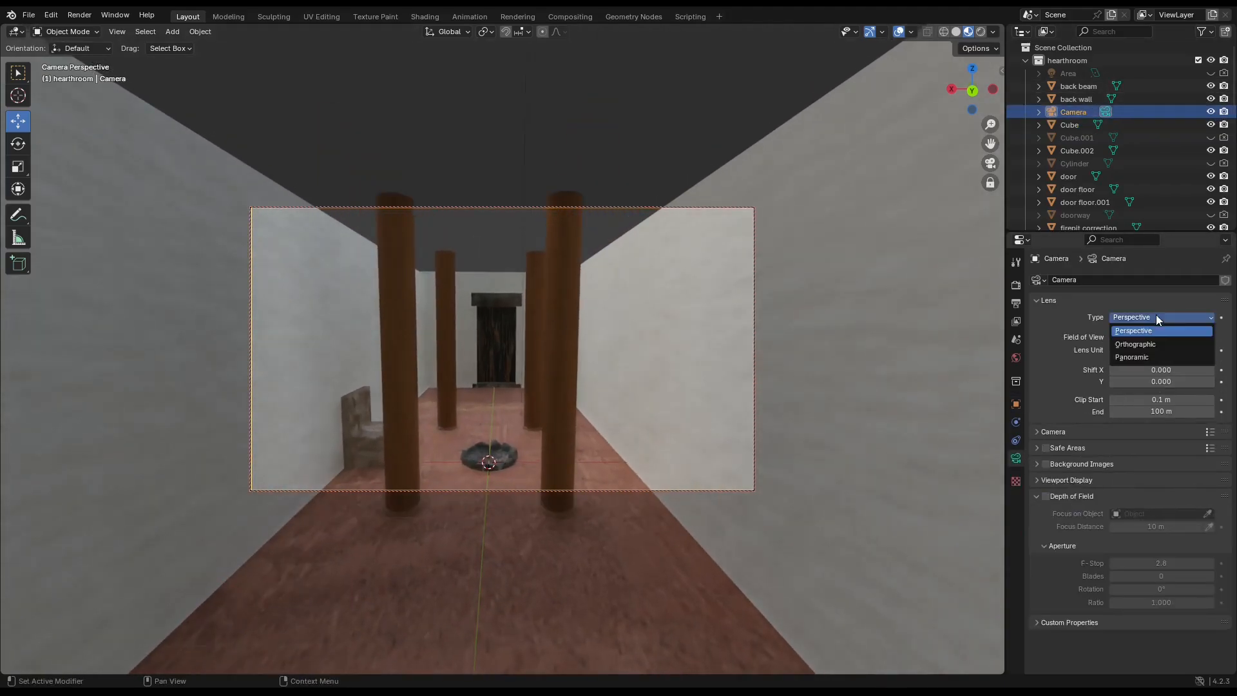
# Step: Try the Orthographic lens type, return the camera to Perspective and adjust its lens shift
pyautogui.click(1153, 344)
pyautogui.click(1156, 318)
pyautogui.click(1155, 331)
pyautogui.moveTo(1160, 381)
pyautogui.mouseDown()
pyautogui.moveTo(1121, 370)
pyautogui.moveTo(1144, 370)
pyautogui.mouseUp()
pyautogui.click(1045, 432)
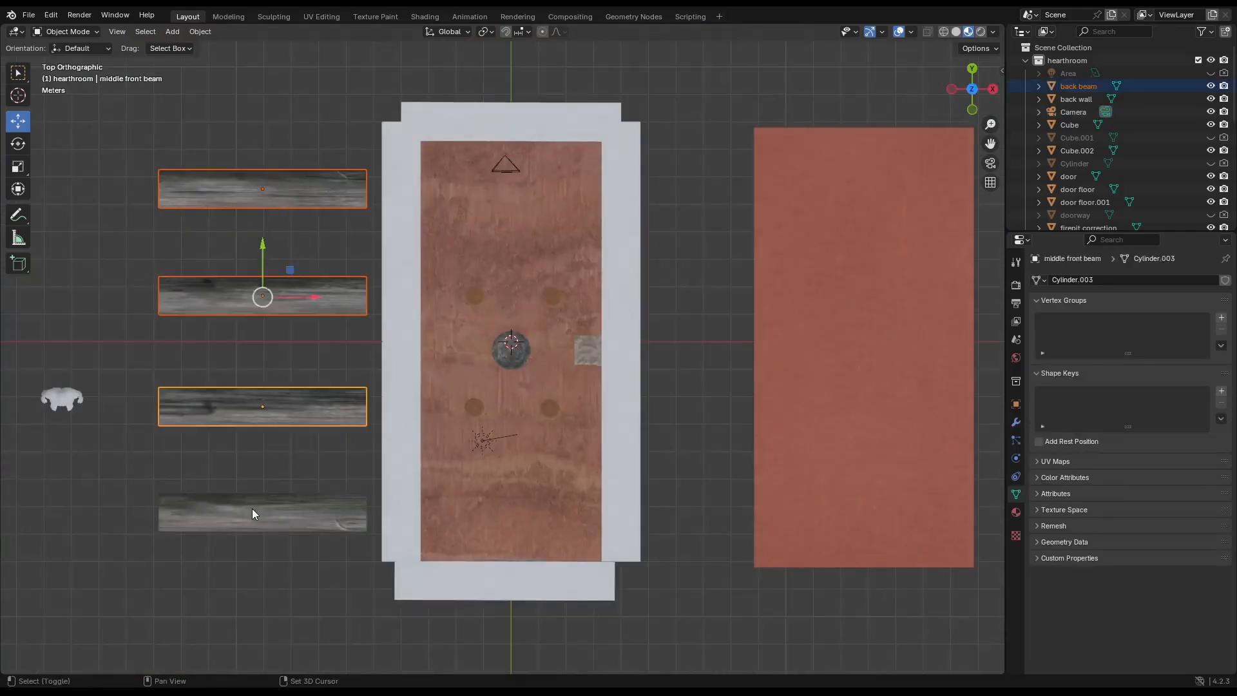
# Step: Move the four ceiling beams and the roof along X into place over the room and render the camera view
pyautogui.moveTo(253, 509); pyautogui.dragTo(566, 379)
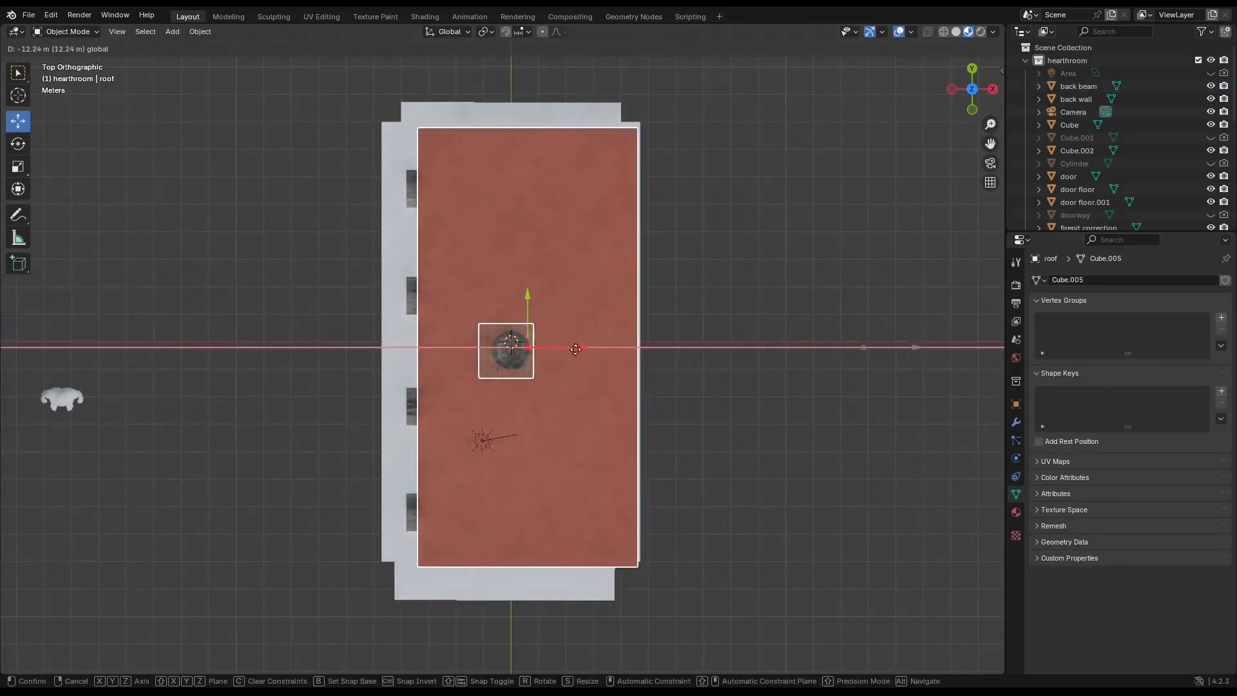
pyautogui.press('KP_0')
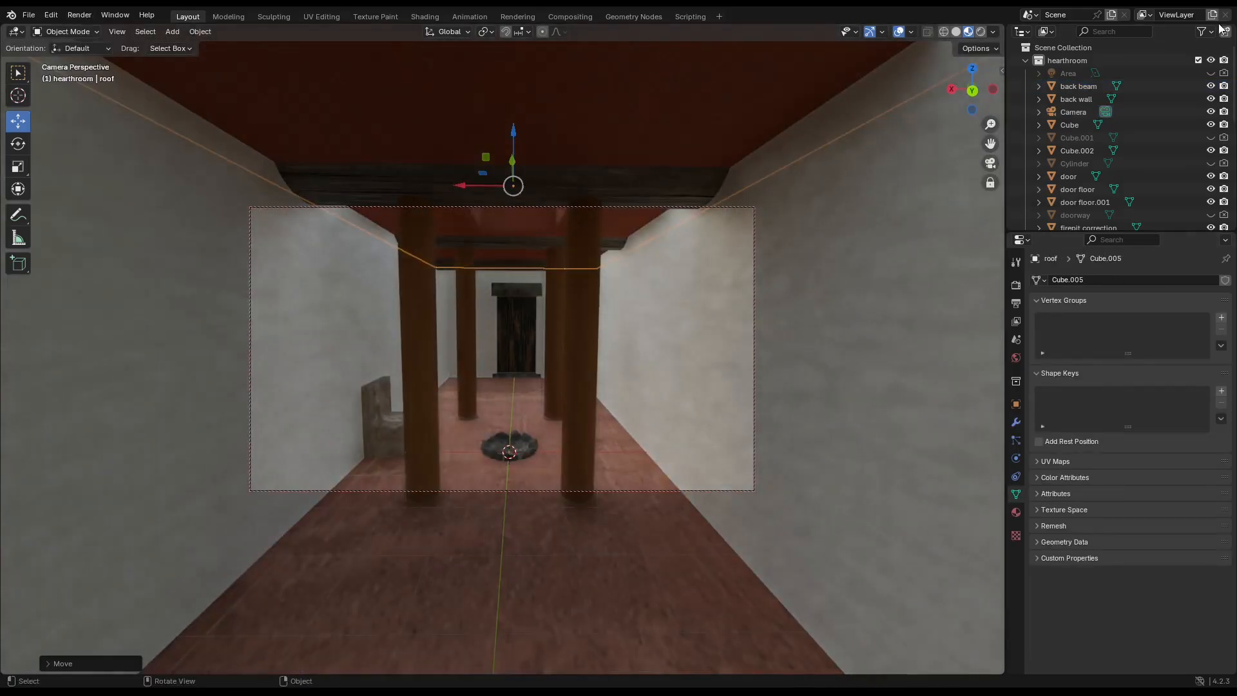
pyautogui.press('F12')
# Step: Select the sun light, switch the viewport to rendered shading and change the light's color to a deeper yellow
pyautogui.scroll(-6, 1096, 148)
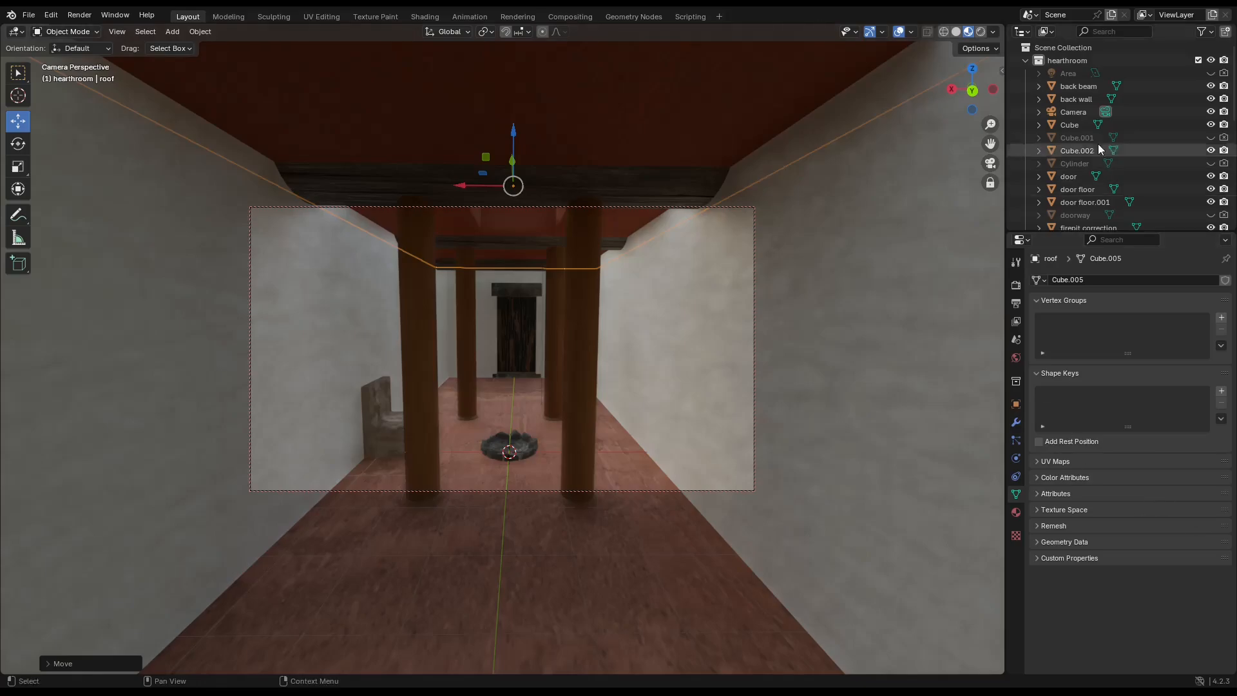
pyautogui.click(1089, 143)
pyautogui.click(982, 33)
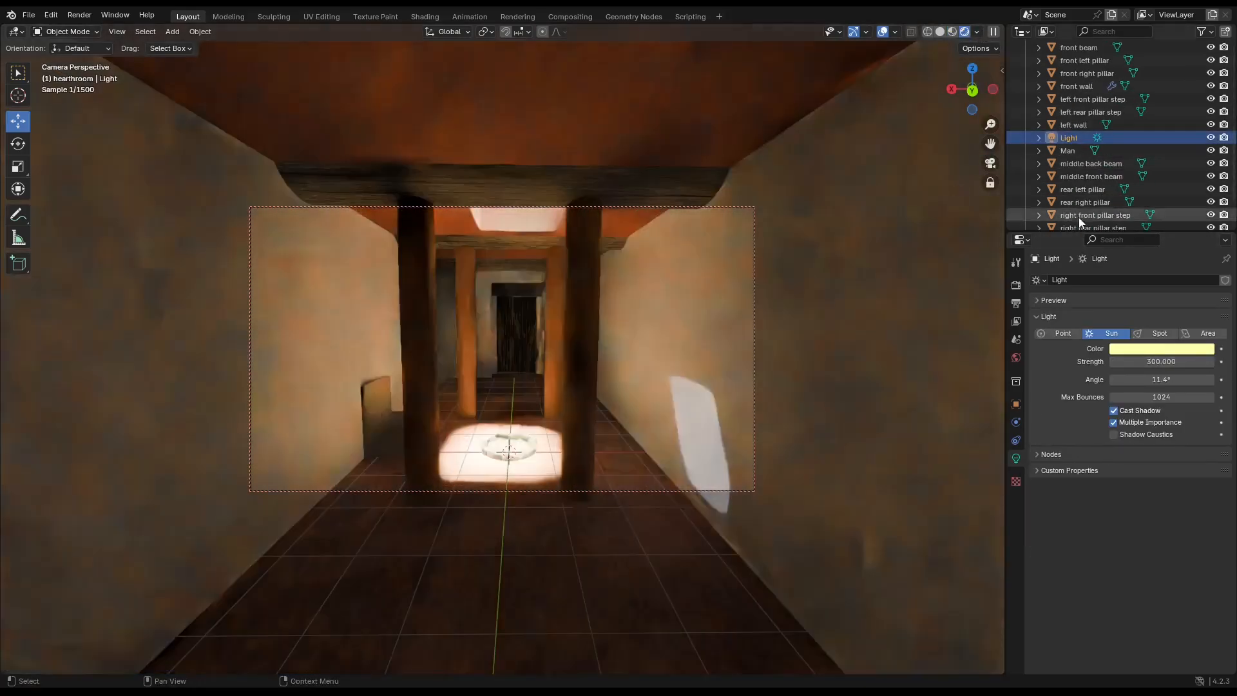
pyautogui.click(1136, 349)
pyautogui.moveTo(1125, 236); pyautogui.dragTo(1112, 242)
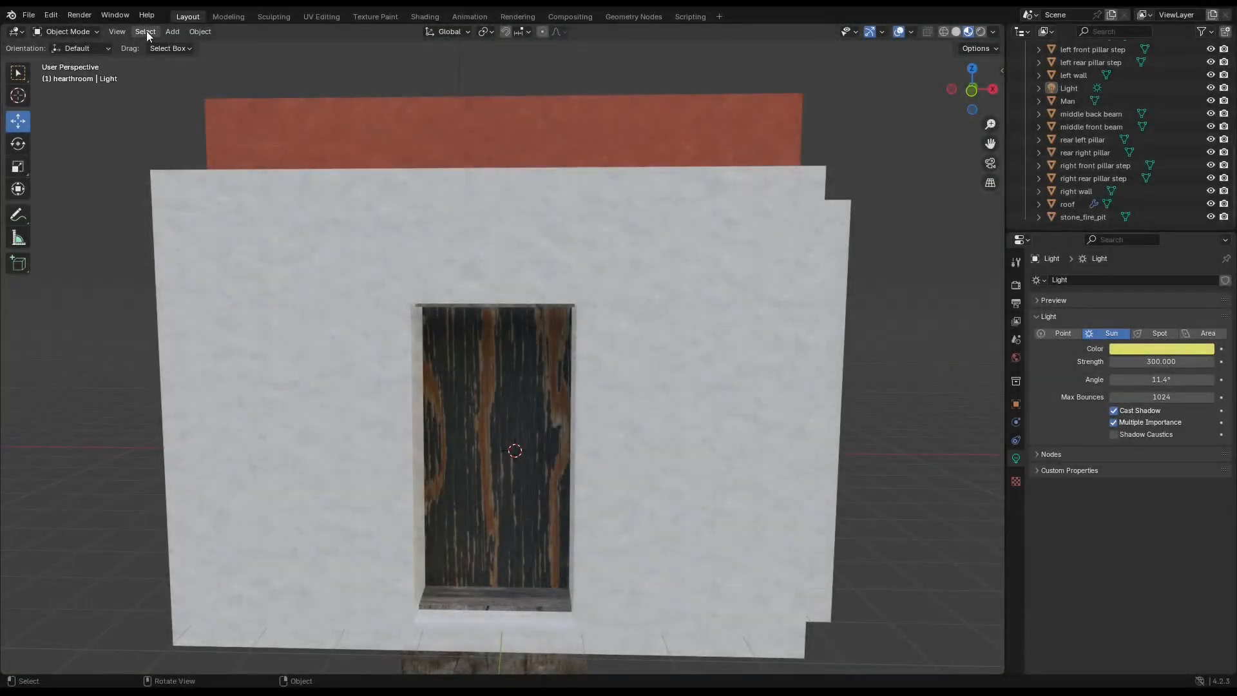
# Step: Start Walk Navigation outside the house and move forward through the door to inspect the room's interior
pyautogui.click(120, 31)
pyautogui.moveTo(166, 215)
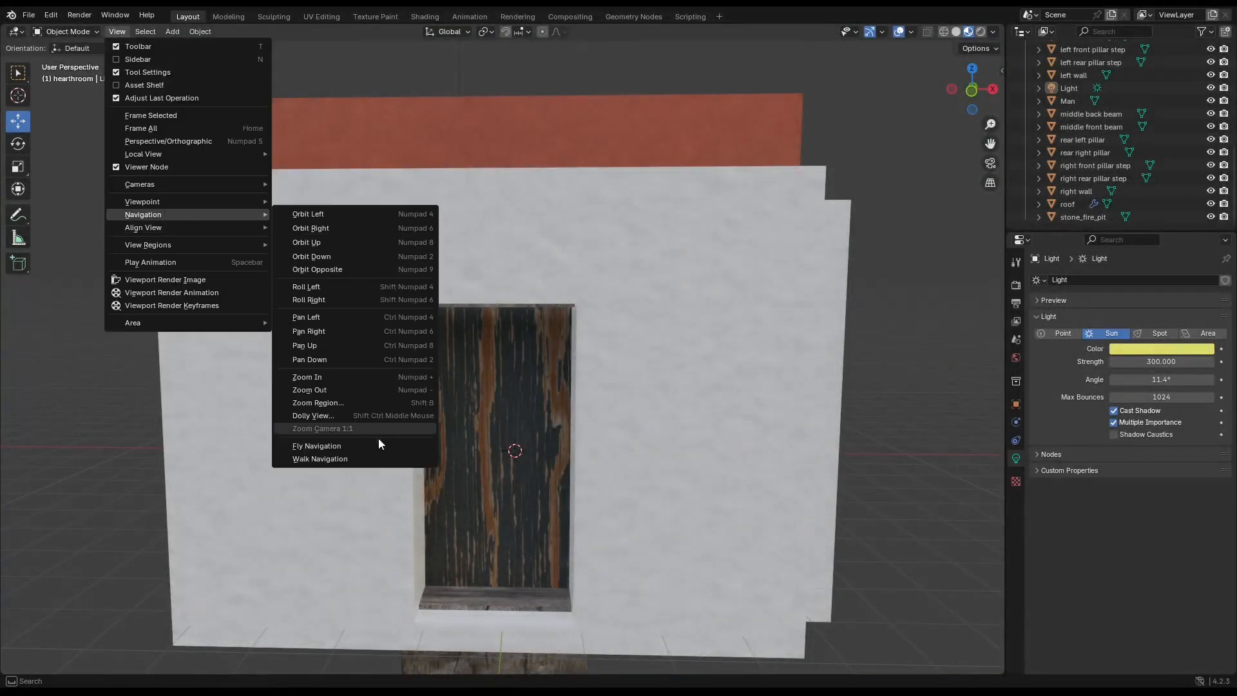
pyautogui.click(358, 458)
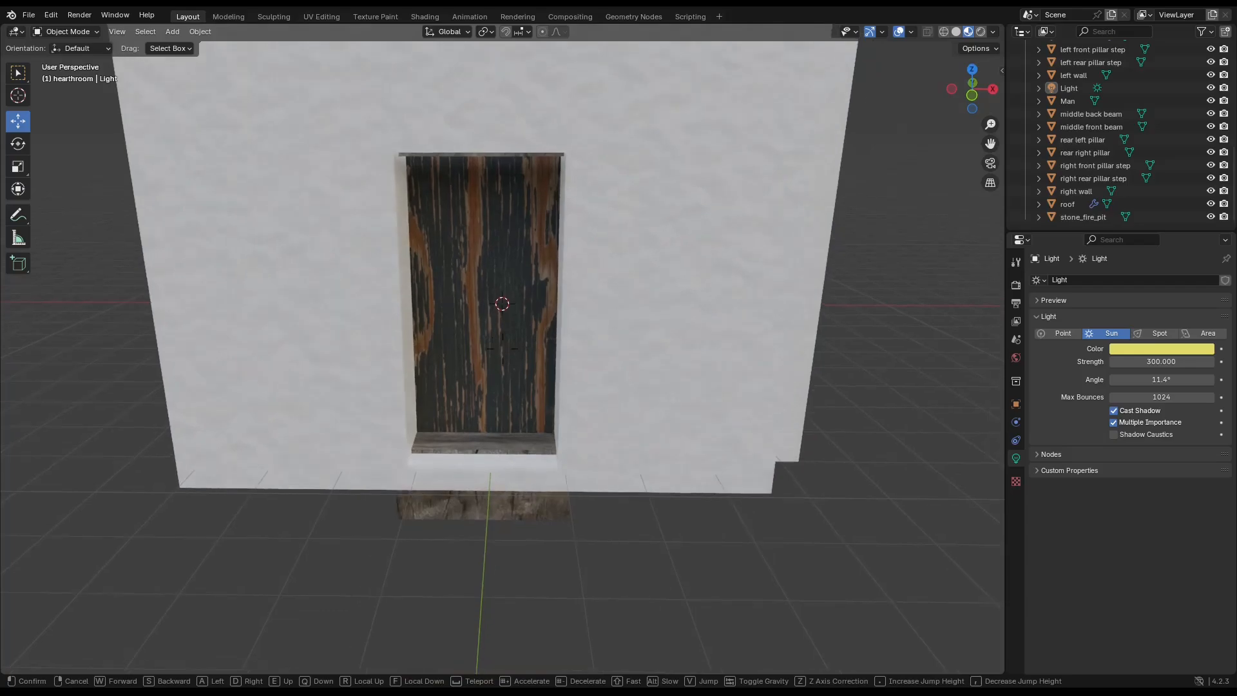
pyautogui.press('w')
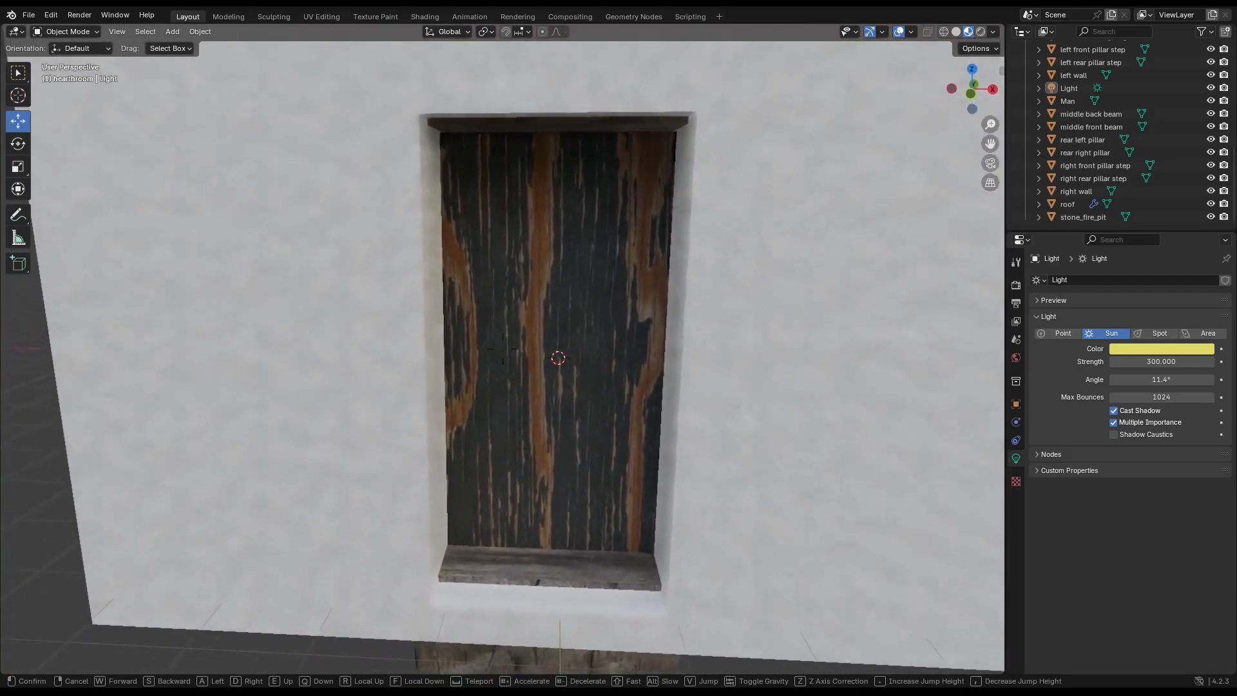
pyautogui.press('w')
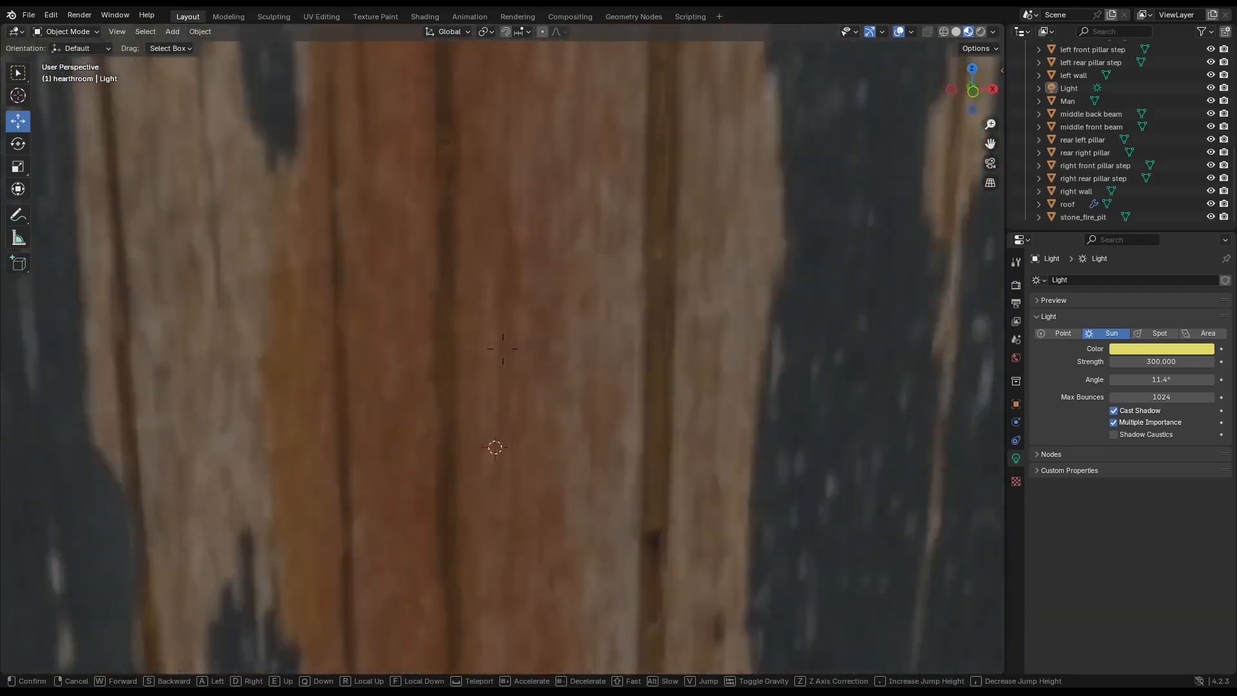
pyautogui.press('w')
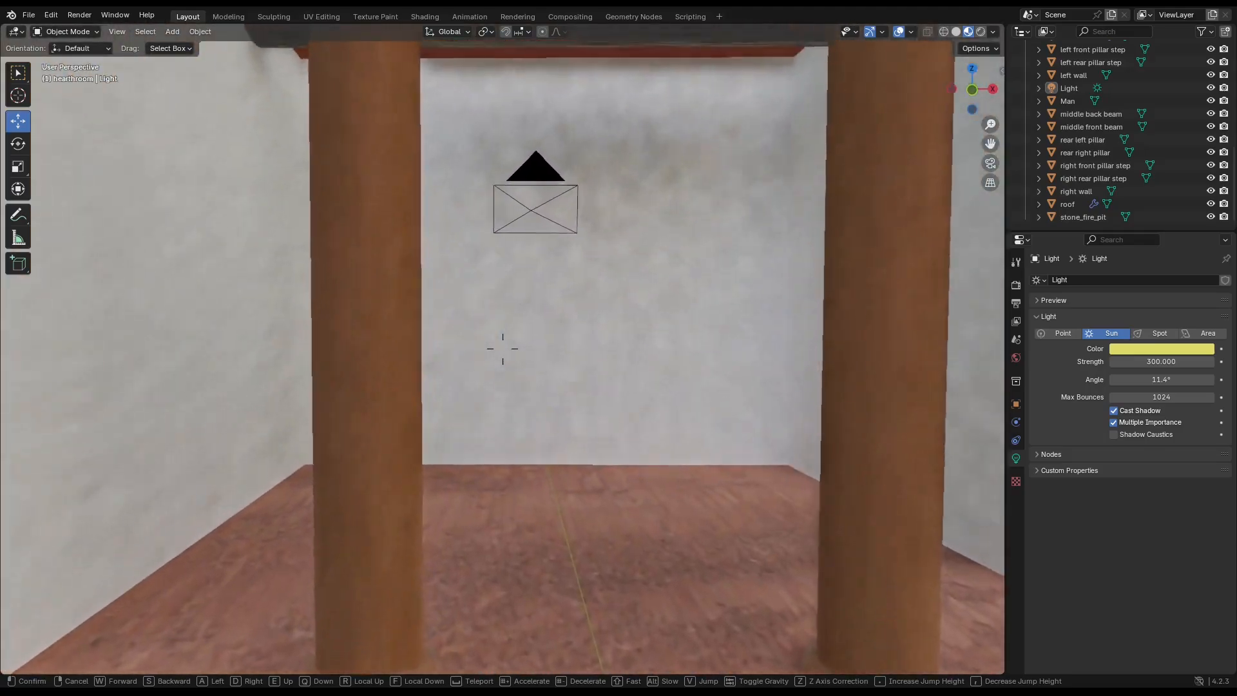
pyautogui.press('w')
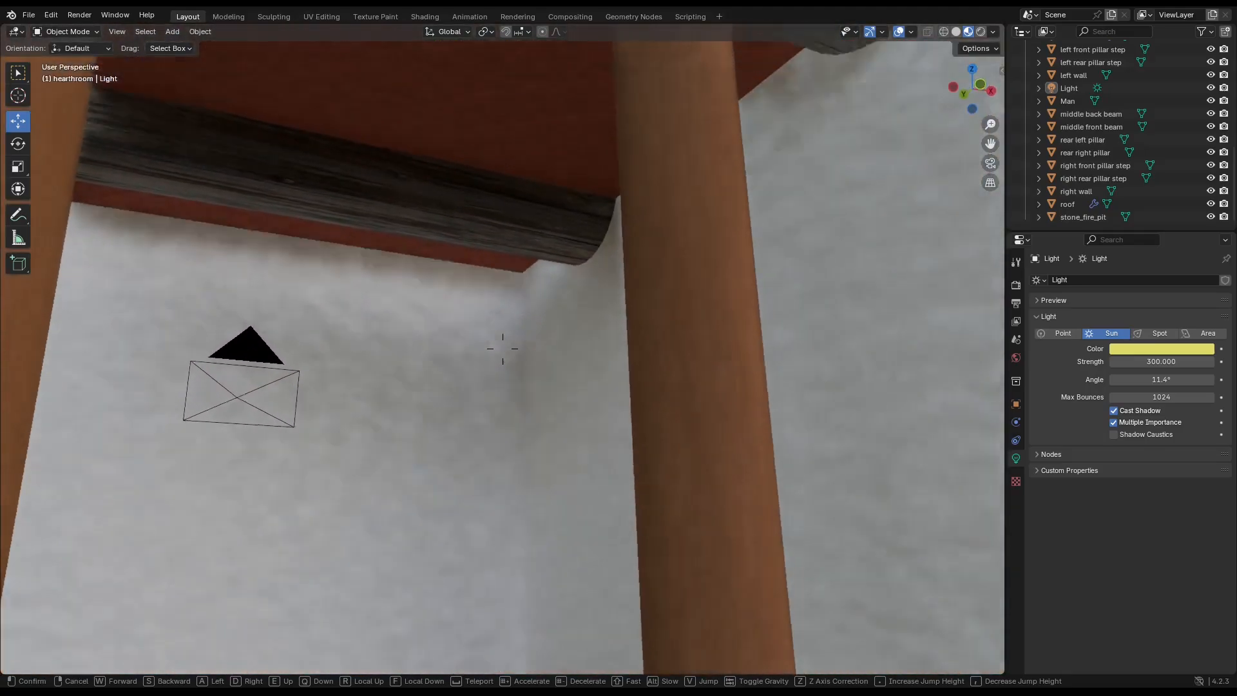